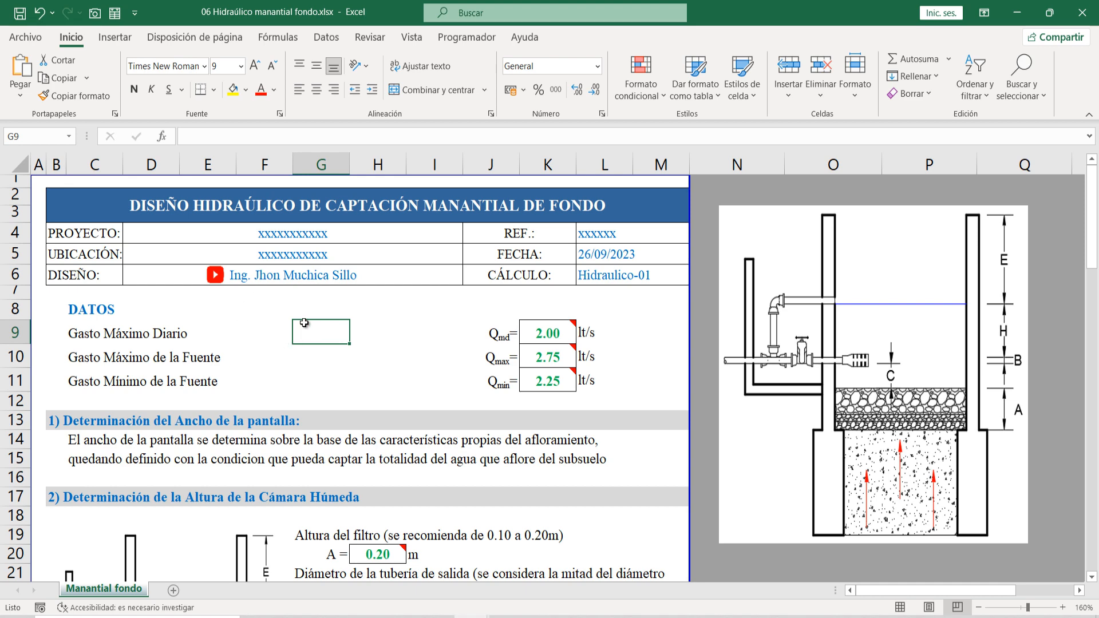
# Look over the hydraulic design sheet and the MURO CH and MURO CS sheets of the structural spring-intake workbook
pyautogui.scroll(-5, 431, 275)
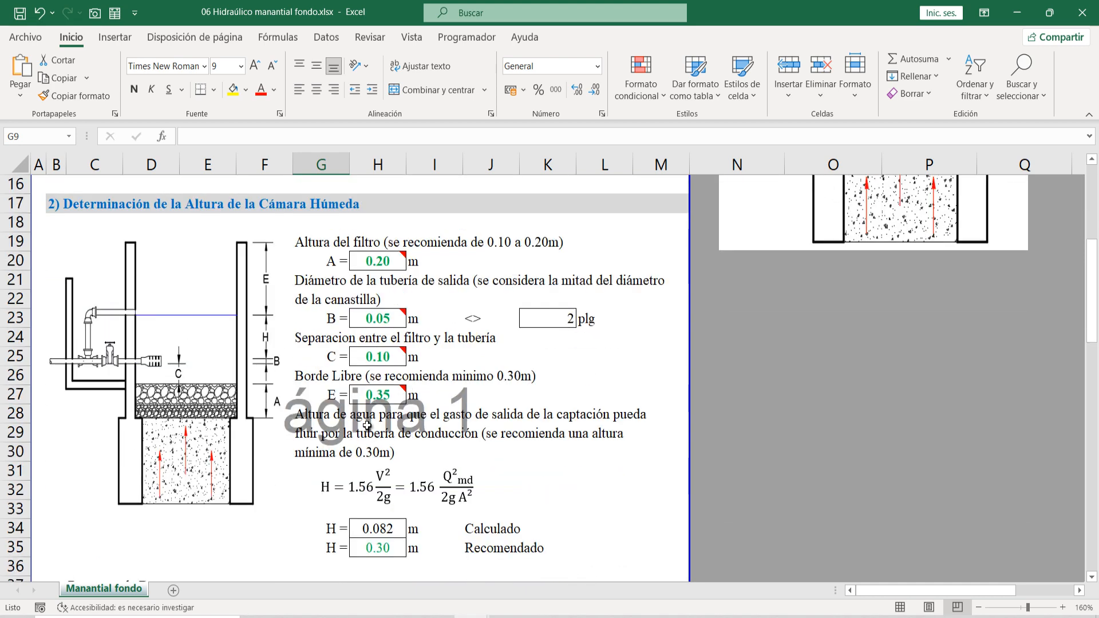
pyautogui.scroll(5, 367, 426)
pyautogui.moveTo(468, 615)
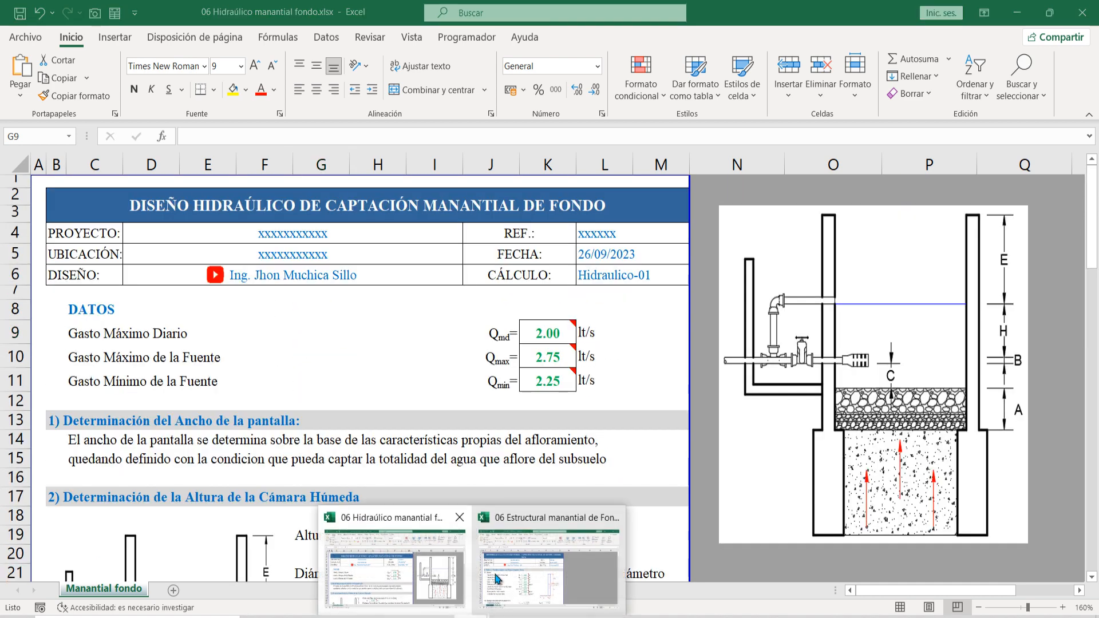
pyautogui.click(487, 592)
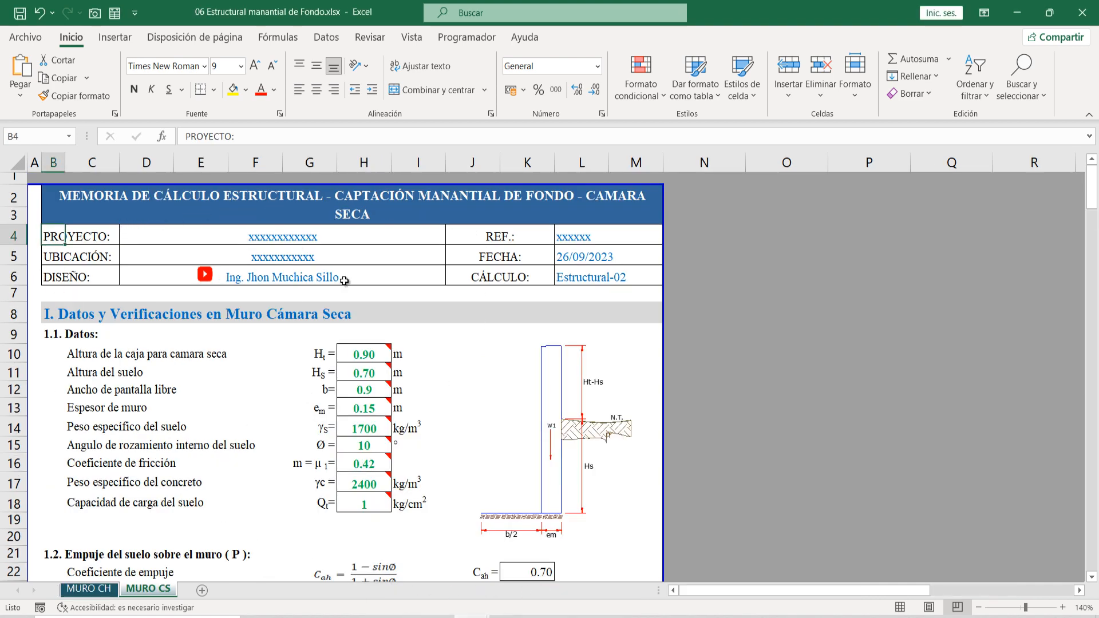
pyautogui.click(89, 588)
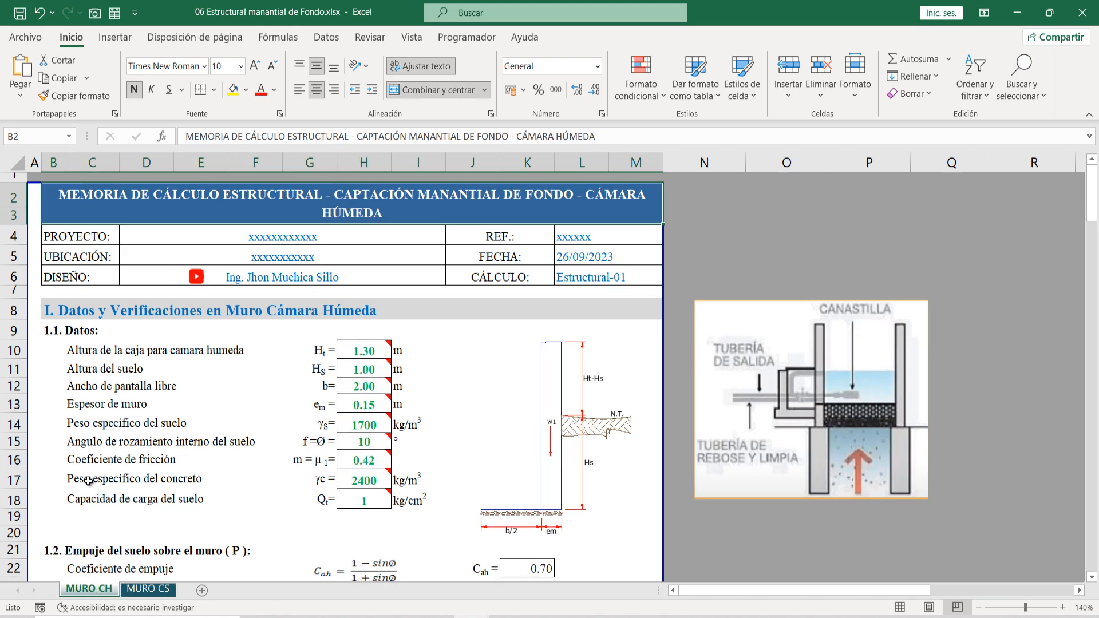
pyautogui.click(145, 590)
# Switch to AutoCAD and examine the intake's plan and overall sheet in 06 Captacion de Fondo Arquitectura.dwg
pyautogui.click(507, 617)
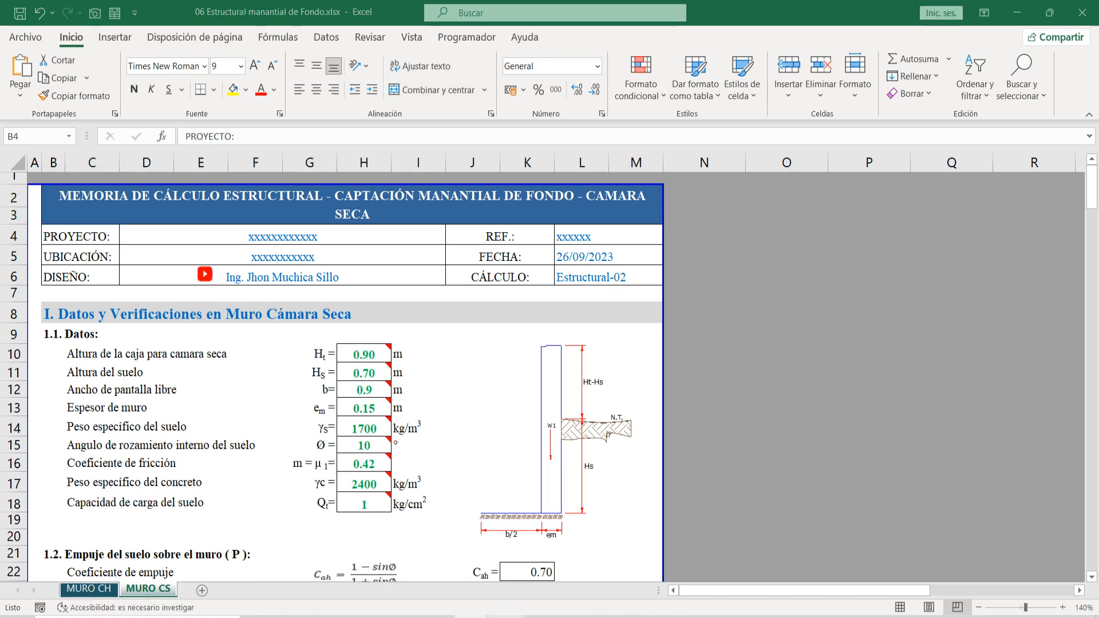
pyautogui.click(345, 580)
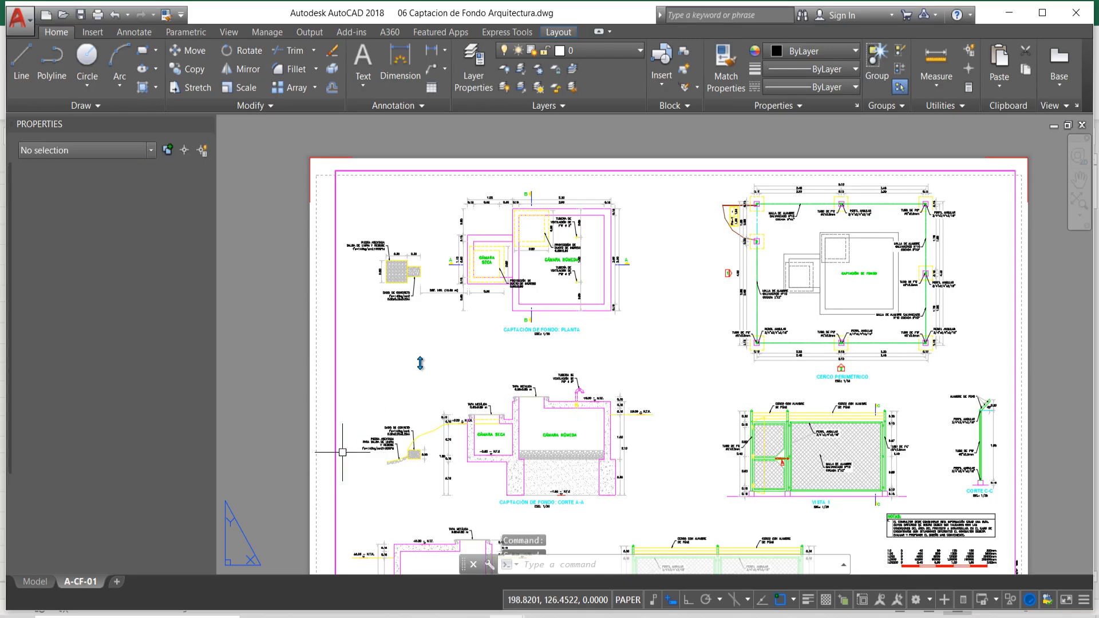
pyautogui.scroll(-3, 484, 265)
pyautogui.scroll(5, 499, 258)
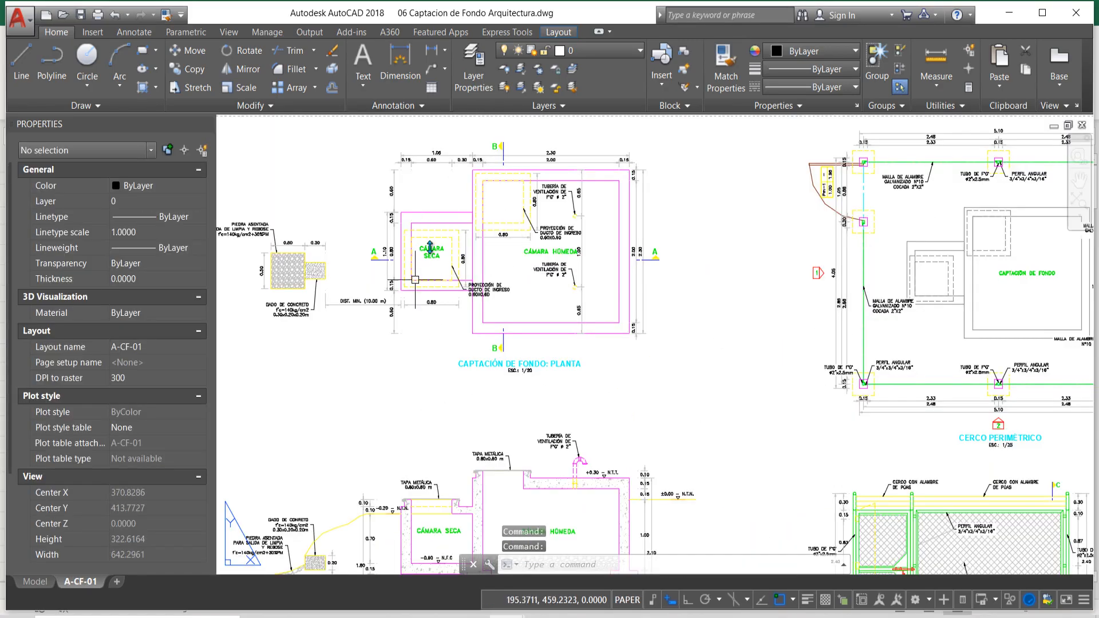
pyautogui.scroll(2, 435, 230)
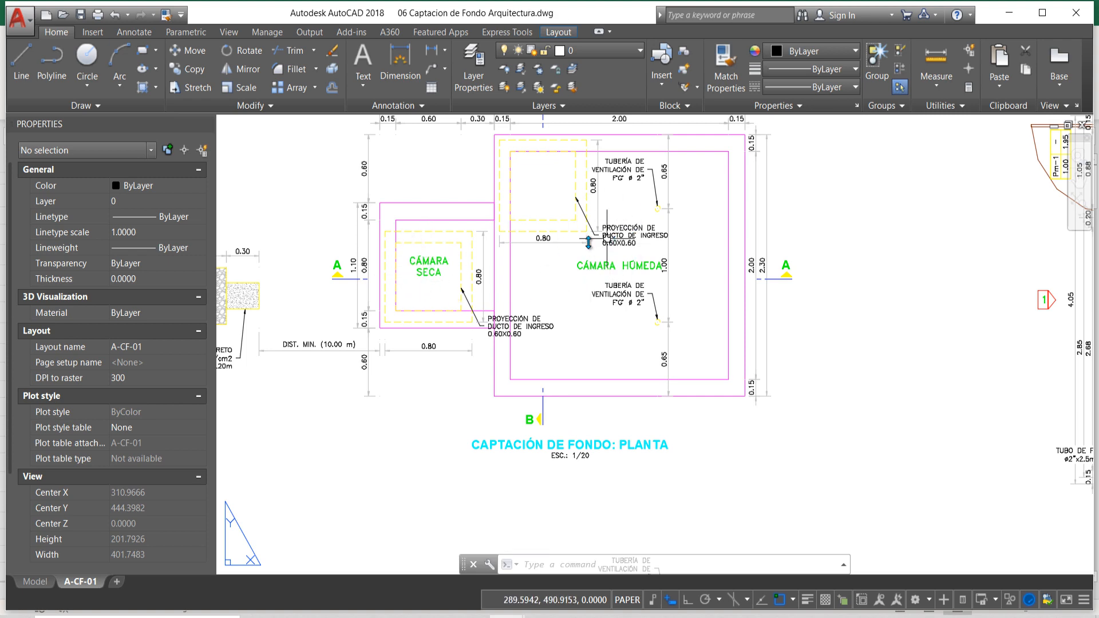
pyautogui.scroll(-6, 539, 236)
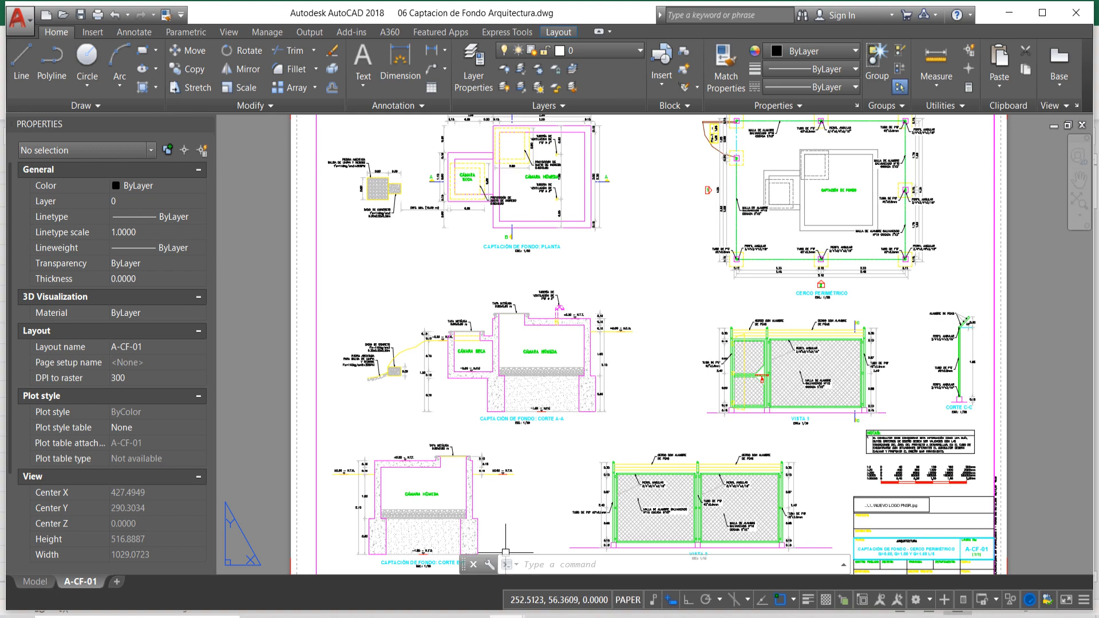
# Bring up the 06 Captacion de Fondo Hidraulica drawing and examine the numbered pipe fittings in plan and section A-A
pyautogui.click(488, 567)
pyautogui.scroll(-4, 520, 358)
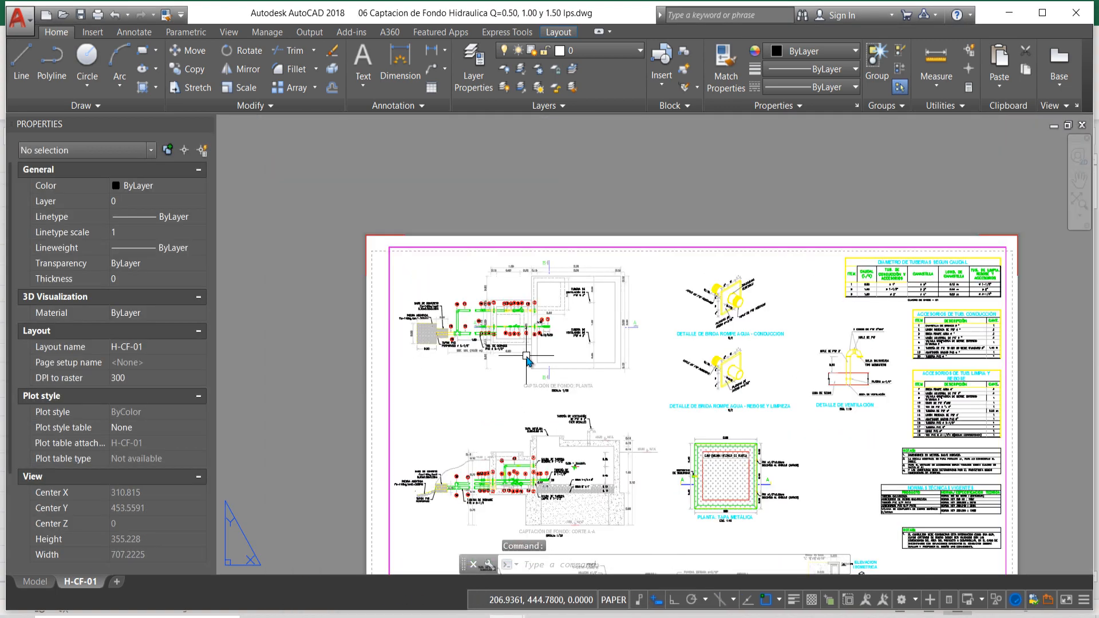
pyautogui.scroll(4, 486, 312)
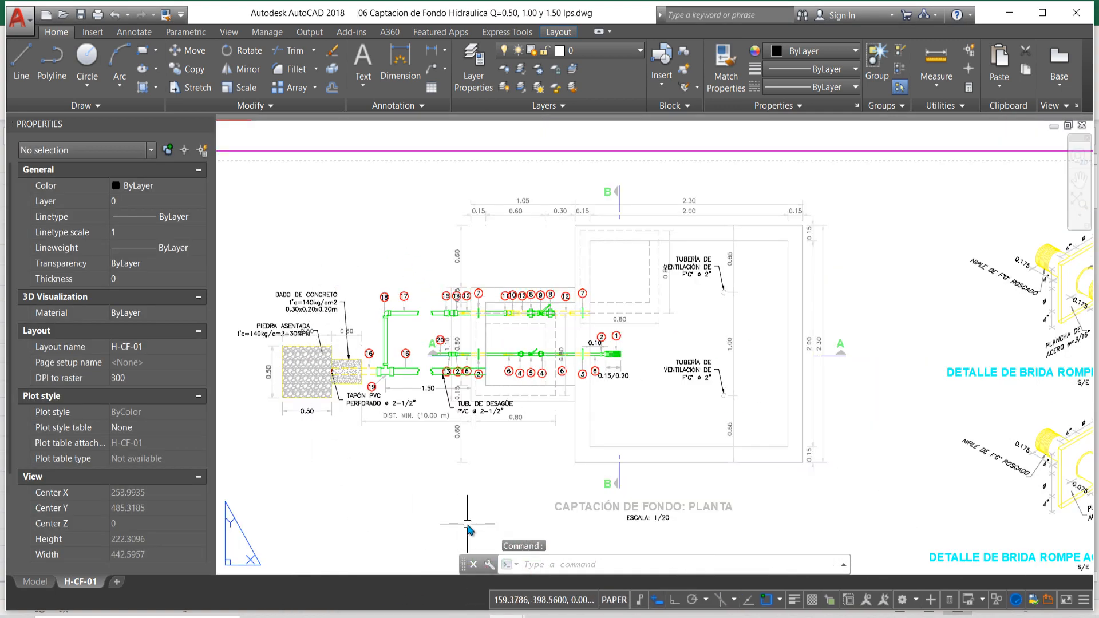
pyautogui.scroll(2, 401, 328)
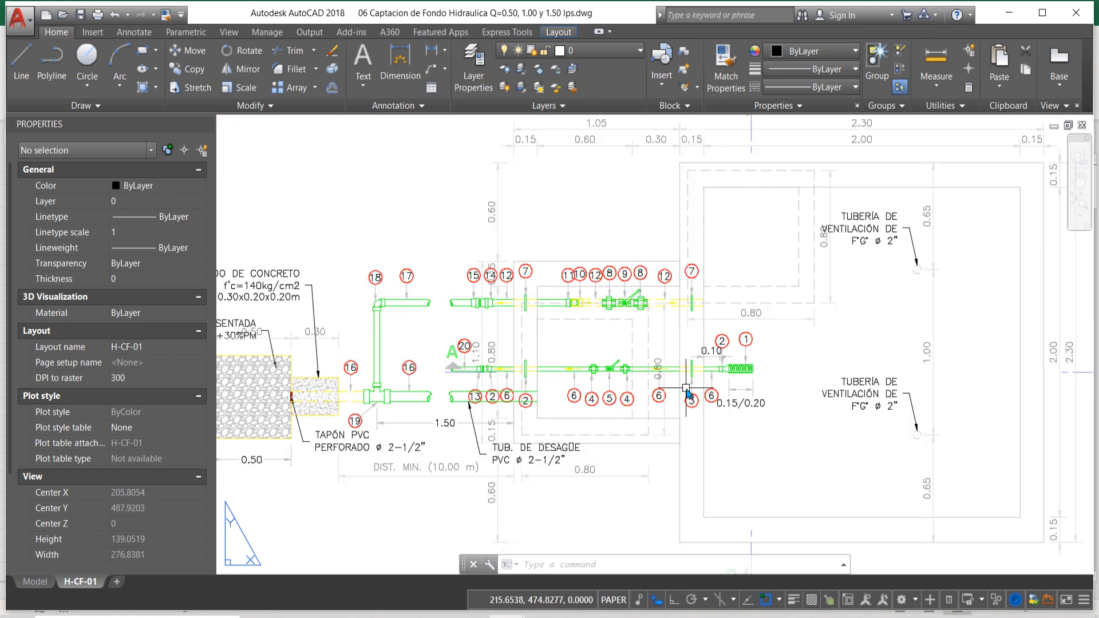
pyautogui.scroll(2, 686, 385)
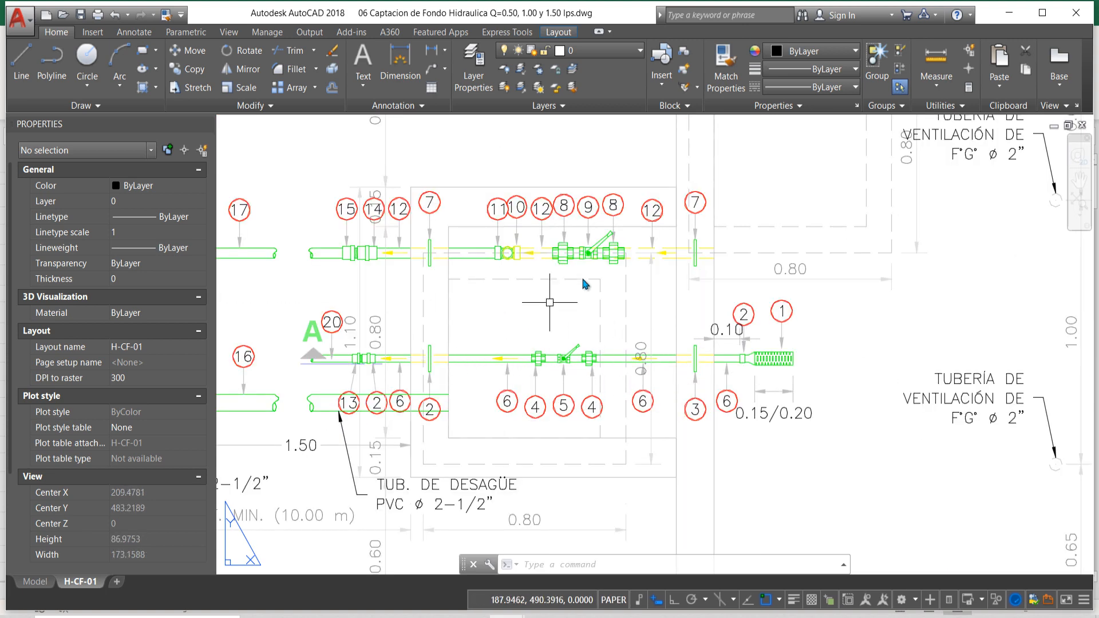
pyautogui.scroll(-2, 564, 259)
pyautogui.scroll(2, 621, 324)
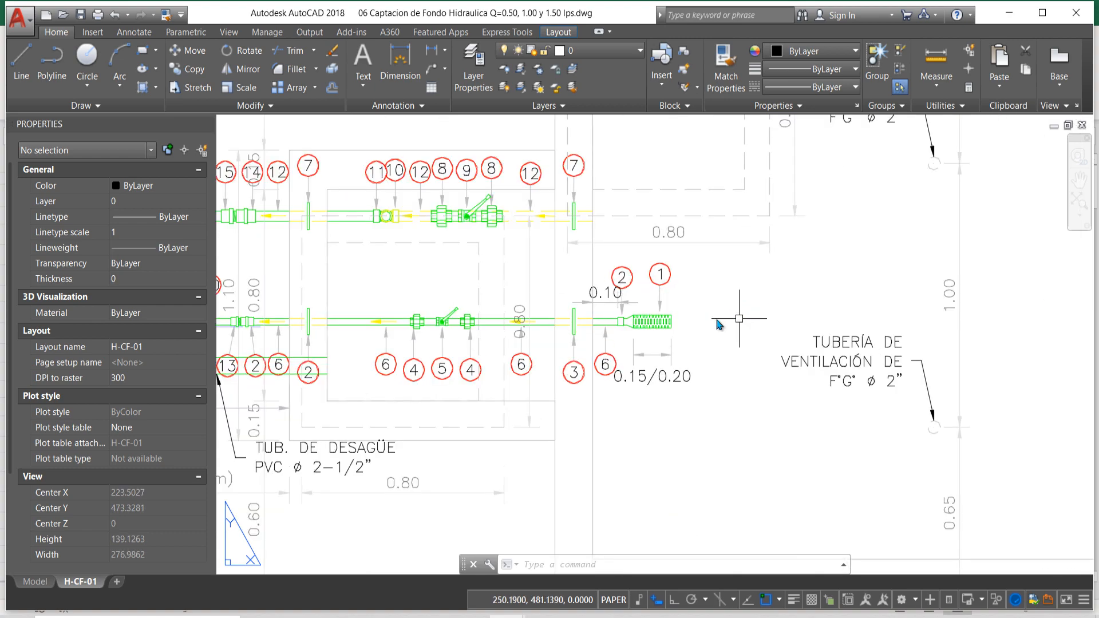
pyautogui.scroll(-10, 627, 298)
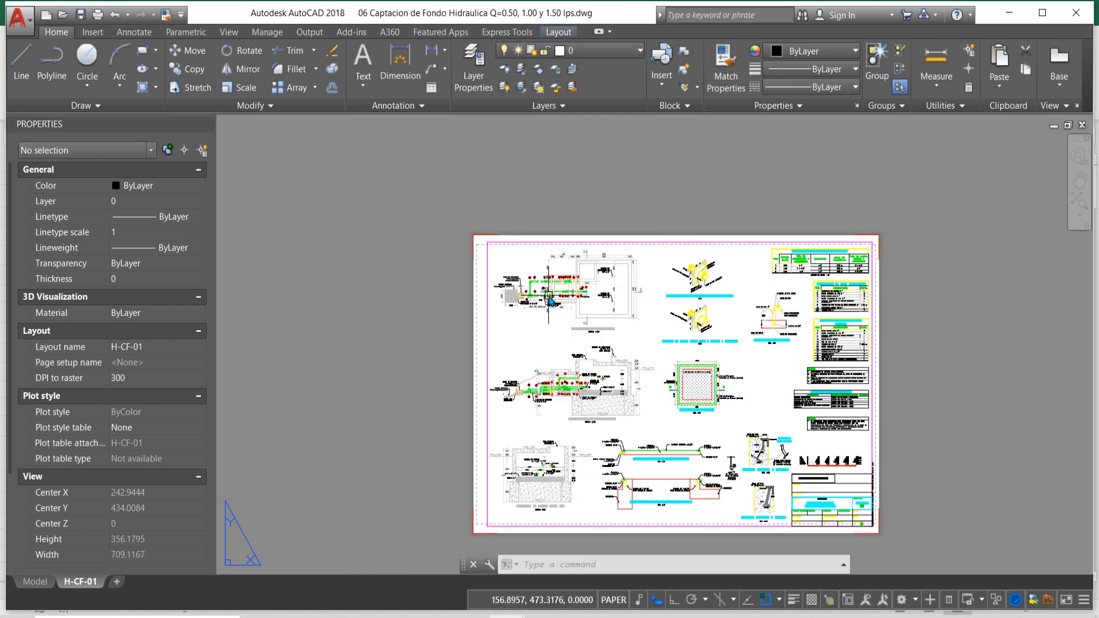
pyautogui.scroll(2, 541, 295)
pyautogui.scroll(2, 515, 407)
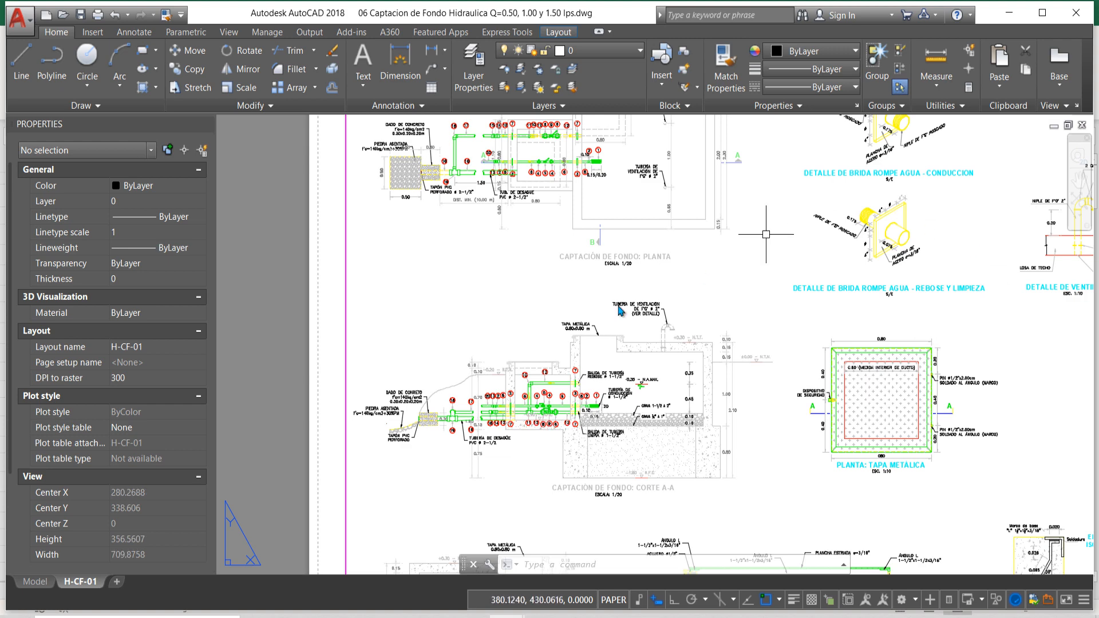
pyautogui.scroll(-4, 560, 533)
# Bring up 06 Captacion de Fondo Estructura.dwg and examine the chamber reinforcement plan and the mesh fence detail
pyautogui.moveTo(506, 615)
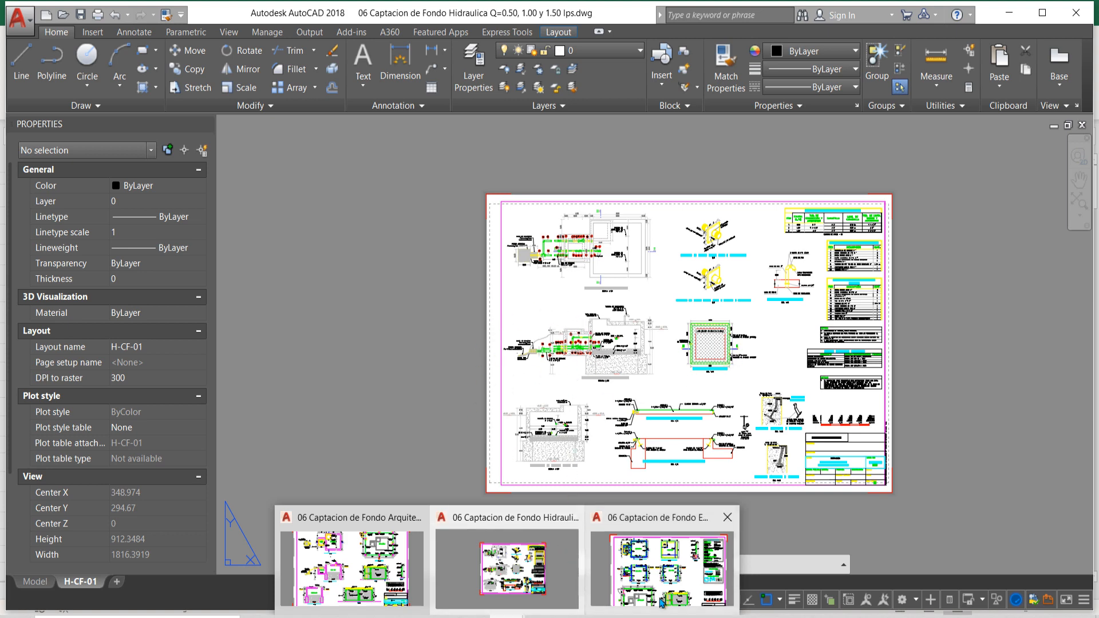
pyautogui.click(661, 556)
pyautogui.scroll(4, 566, 322)
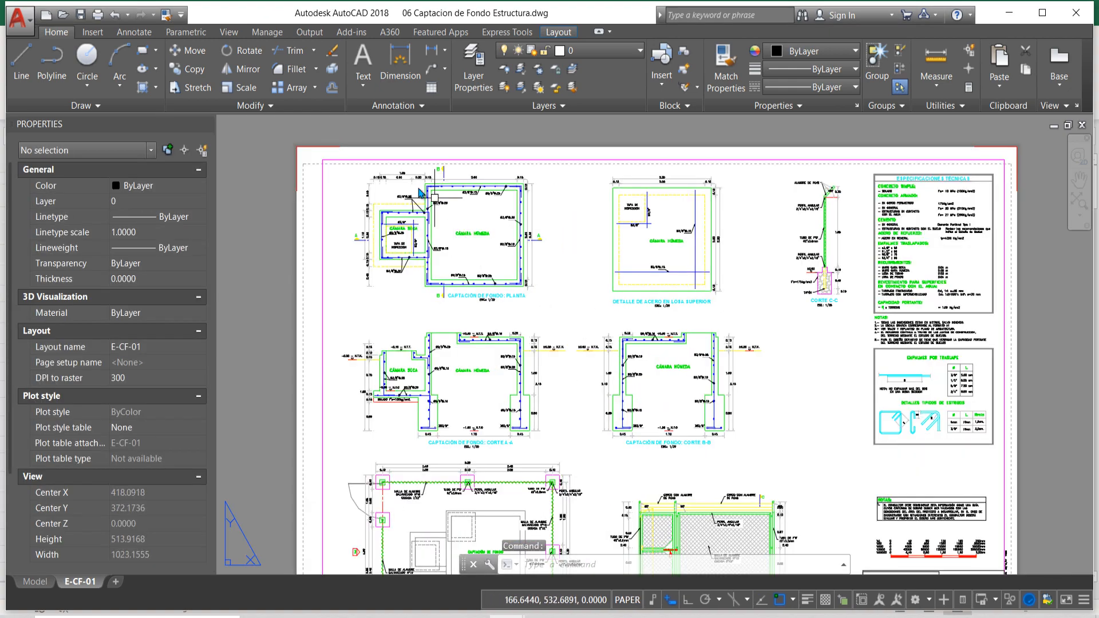
pyautogui.scroll(2, 392, 212)
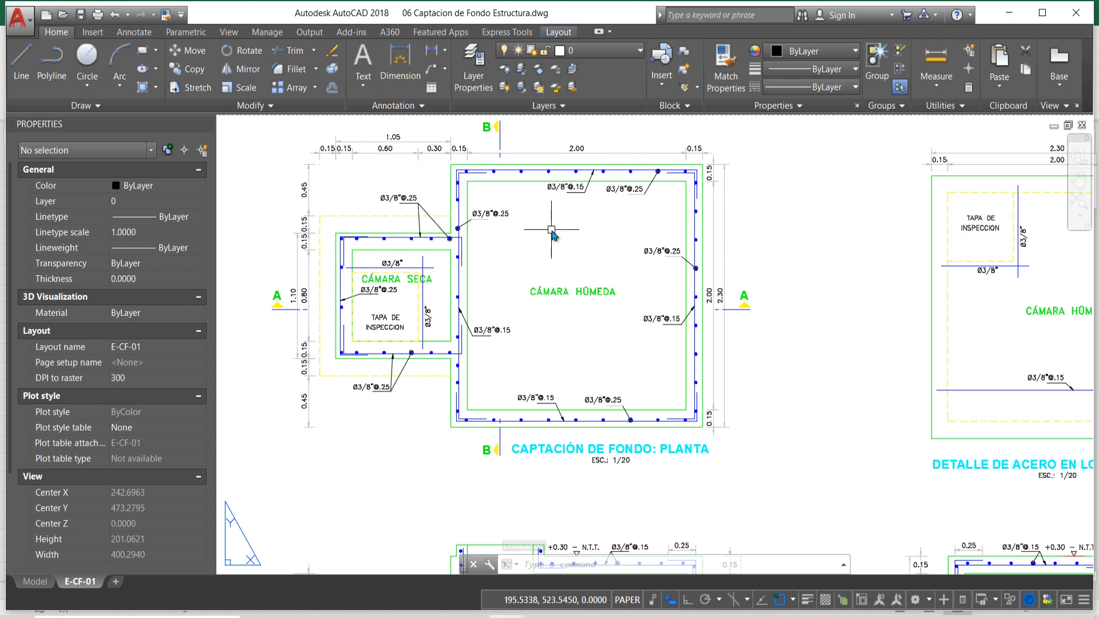
pyautogui.scroll(-7, 584, 189)
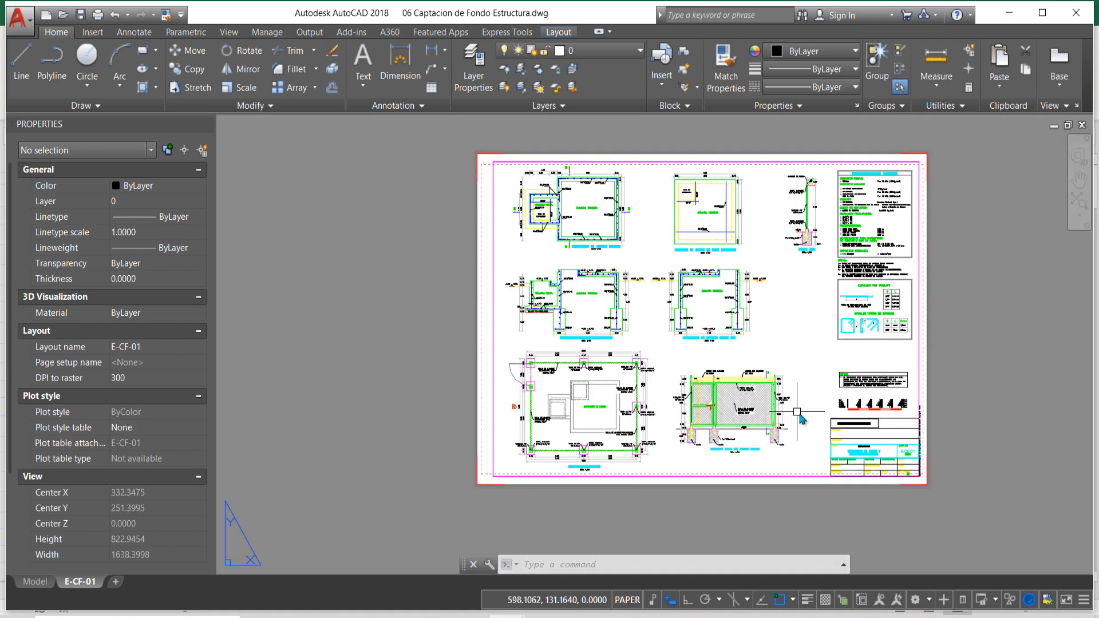
pyautogui.scroll(5, 798, 412)
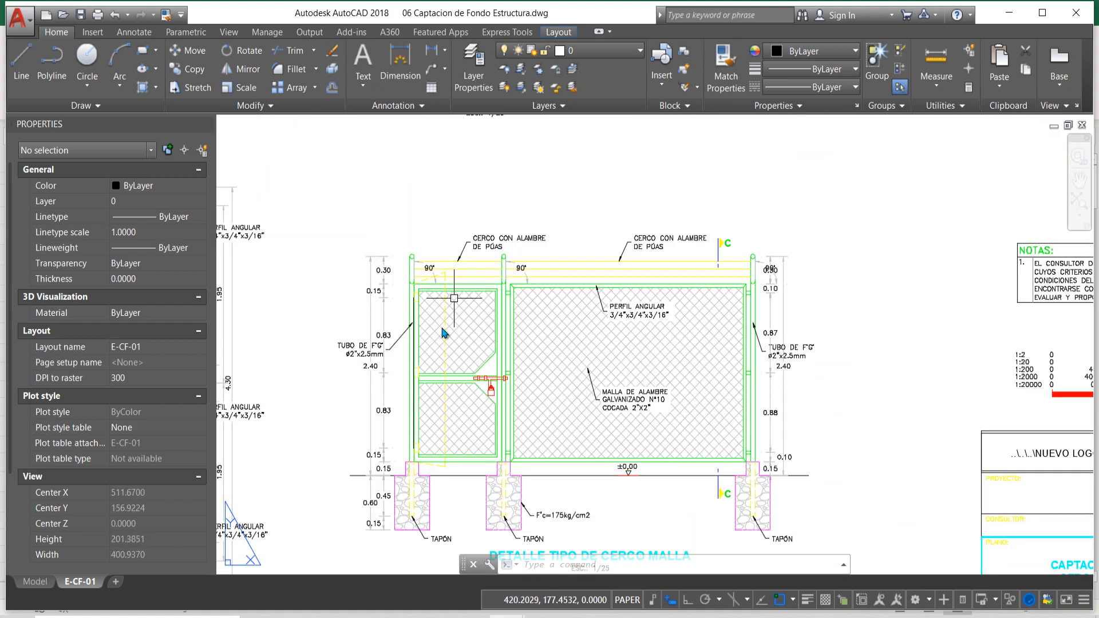
pyautogui.scroll(-6, 572, 353)
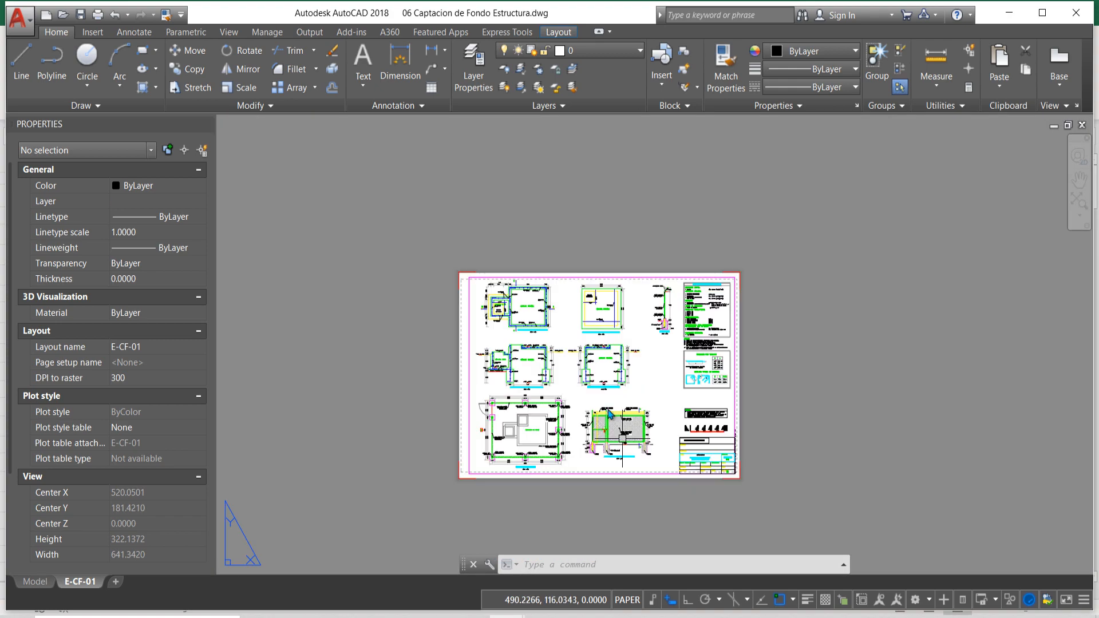
pyautogui.scroll(3, 641, 315)
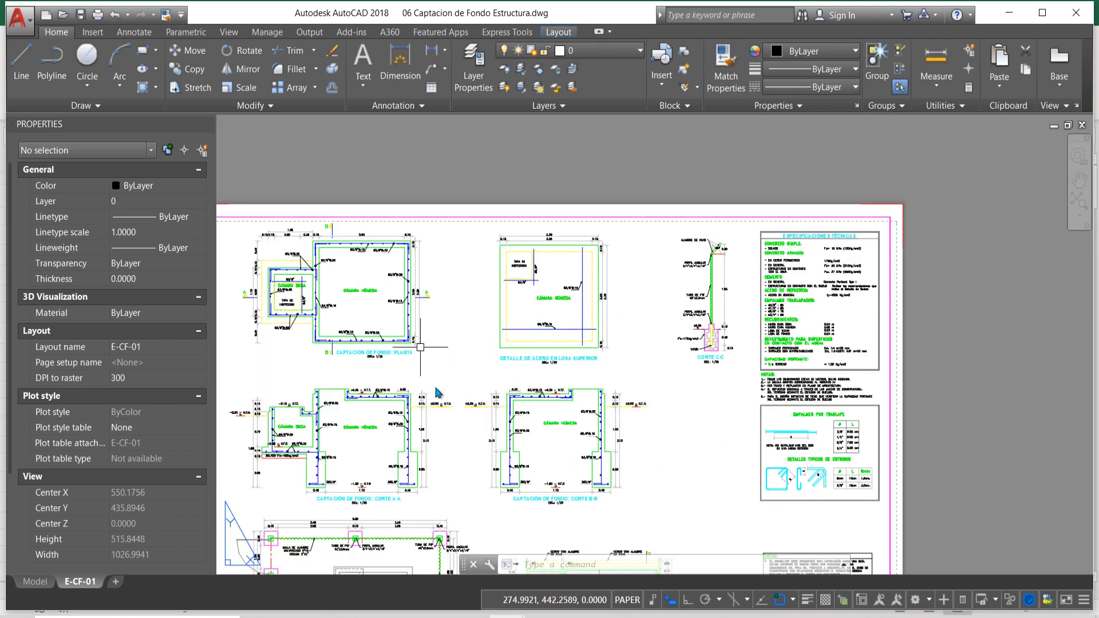
# Switch to the hydraulic workbook in Excel and copy a screen capture of the bottom-spring intake diagram beside the sheet
pyautogui.moveTo(469, 614)
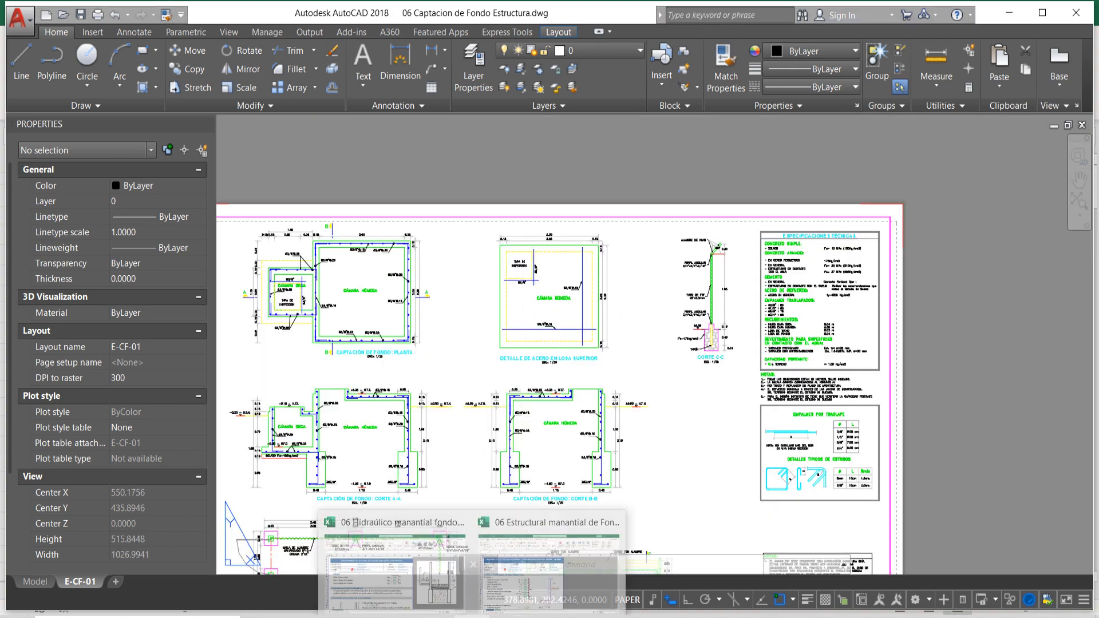
pyautogui.click(399, 594)
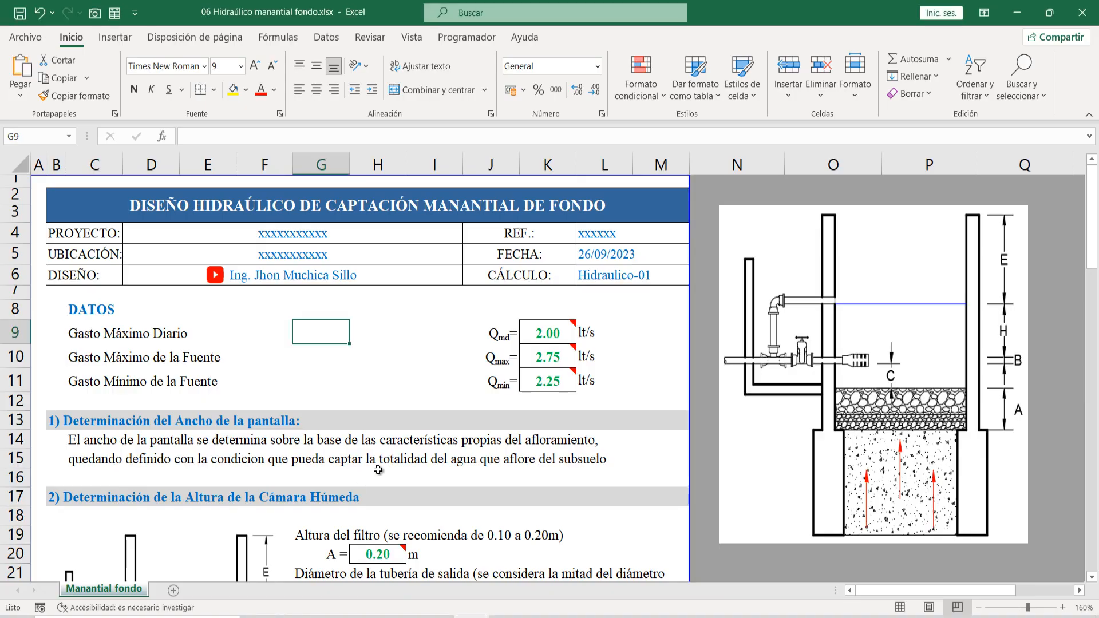
pyautogui.press('Print')
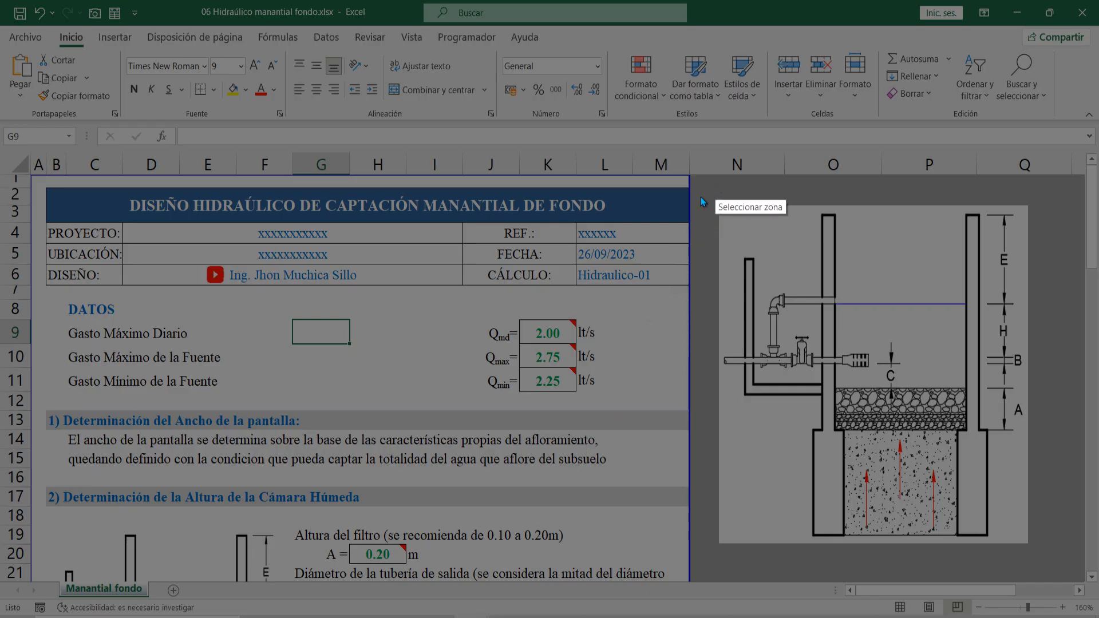
pyautogui.moveTo(705, 200)
pyautogui.mouseDown()
pyautogui.moveTo(856, 471)
pyautogui.moveTo(1044, 554)
pyautogui.mouseUp()
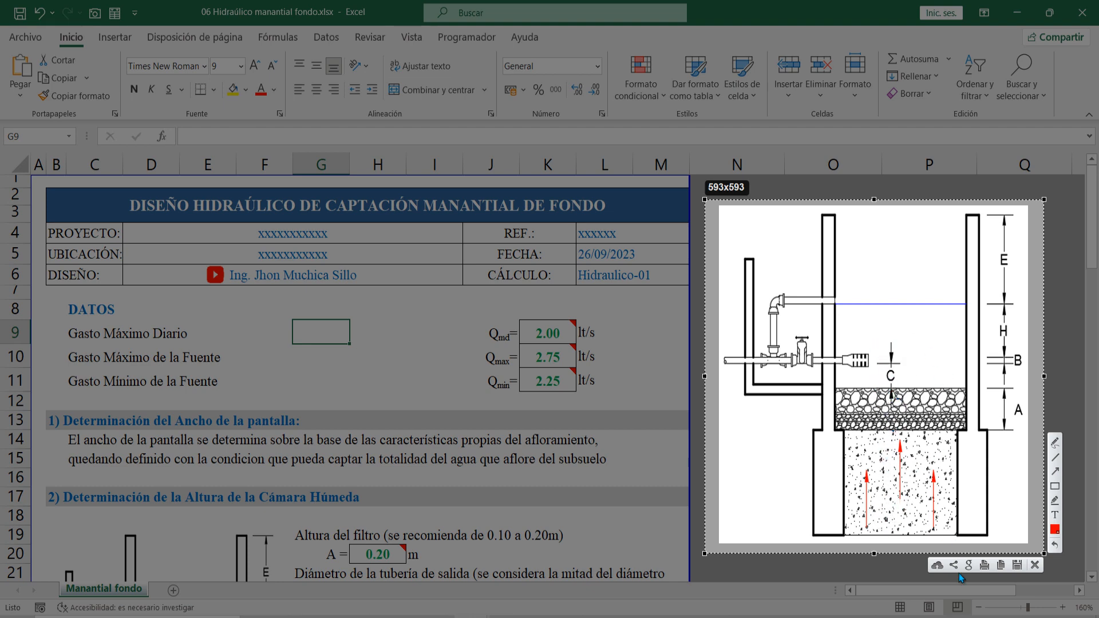
pyautogui.hotkey('ctrl', 'c')
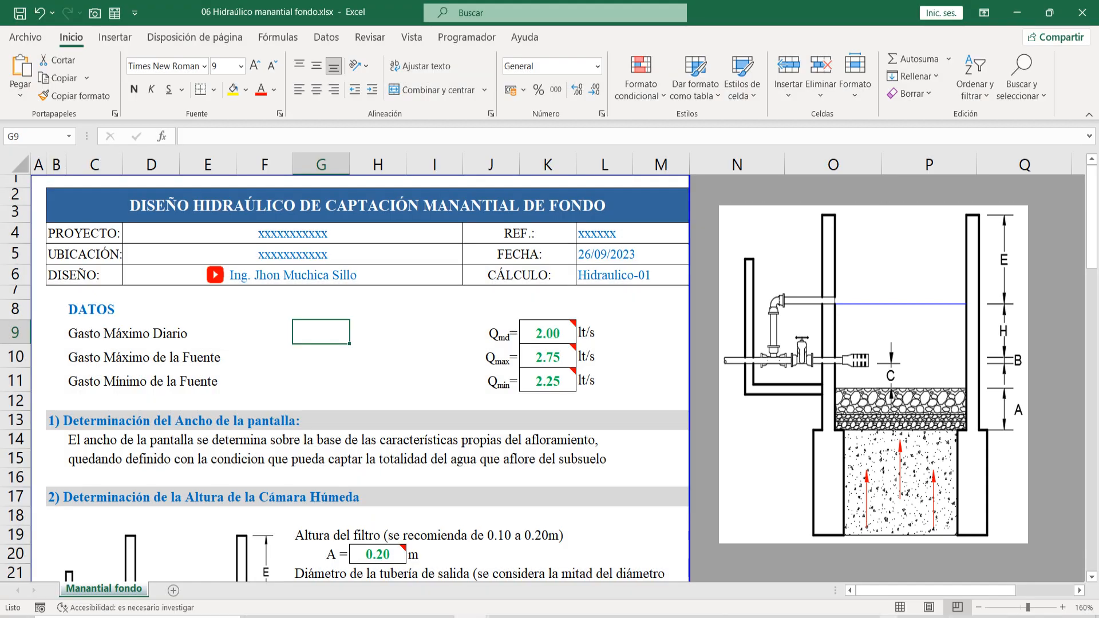
pyautogui.click(833, 611)
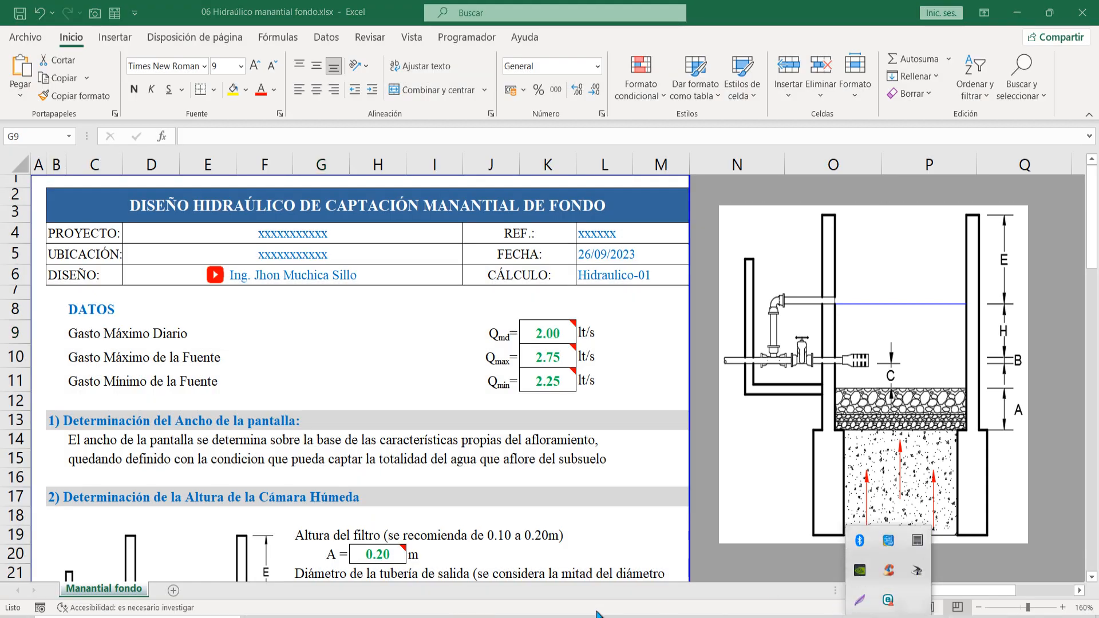
pyautogui.click(579, 617)
pyautogui.click(275, 525)
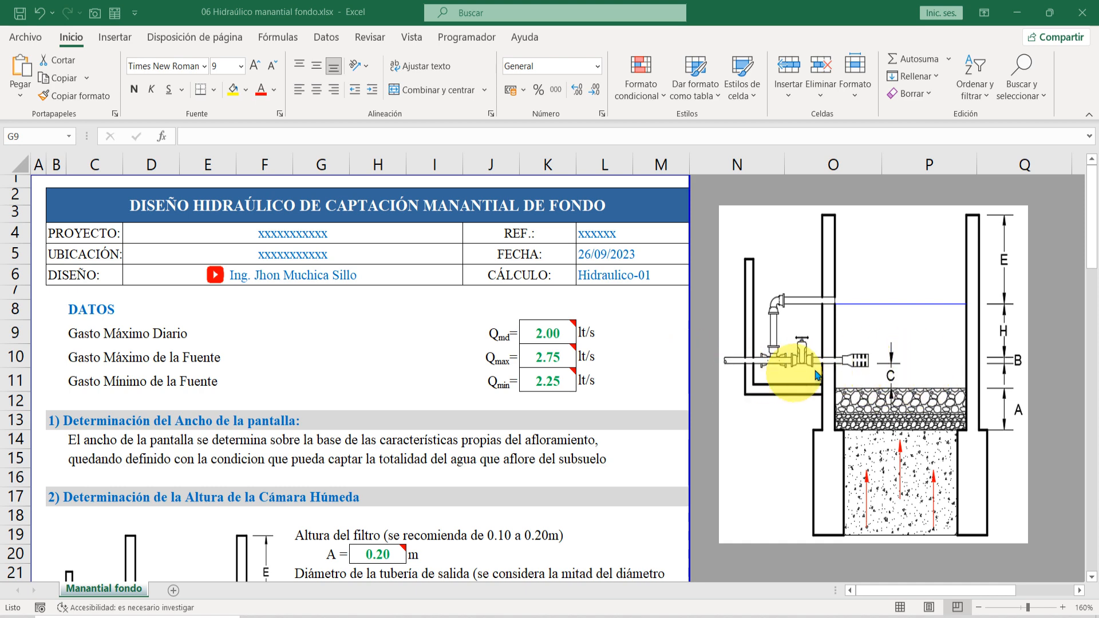
# Return to the hydraulic drawing in AutoCAD and examine the conduction, overflow and cleaning pipes in section A-A
pyautogui.scroll(-1, 515, 564)
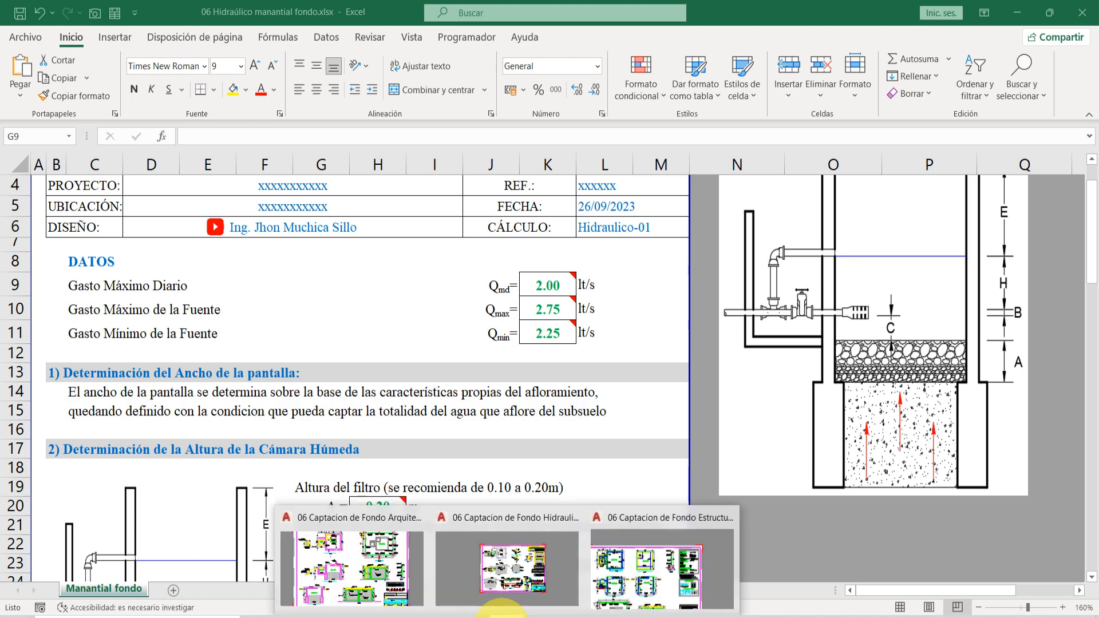
pyautogui.scroll(-3, 518, 310)
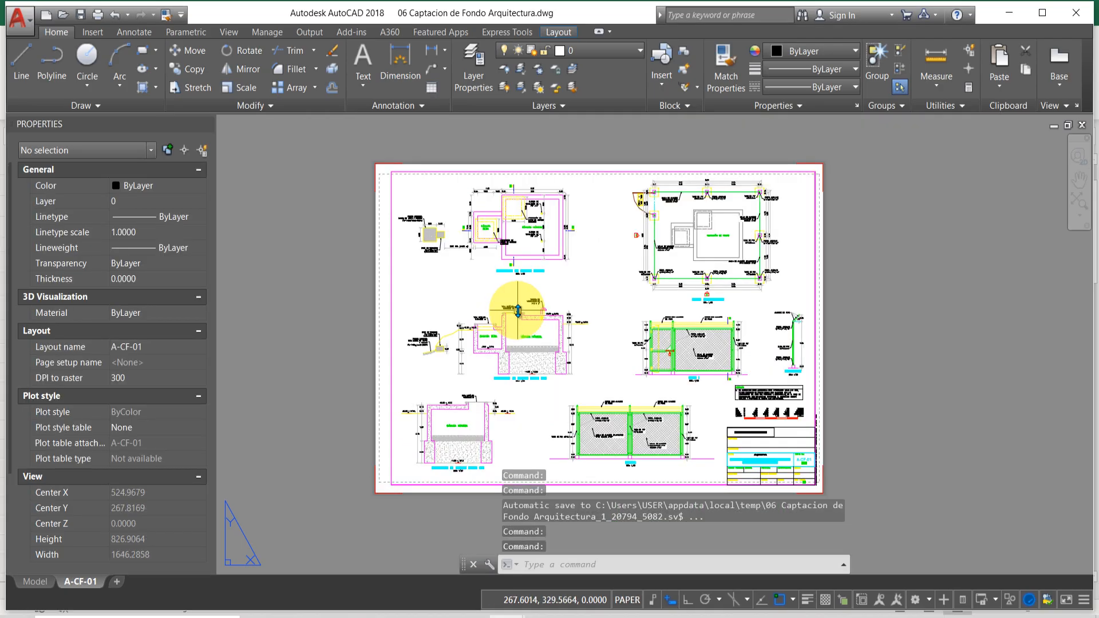
pyautogui.moveTo(501, 617)
pyautogui.click(528, 581)
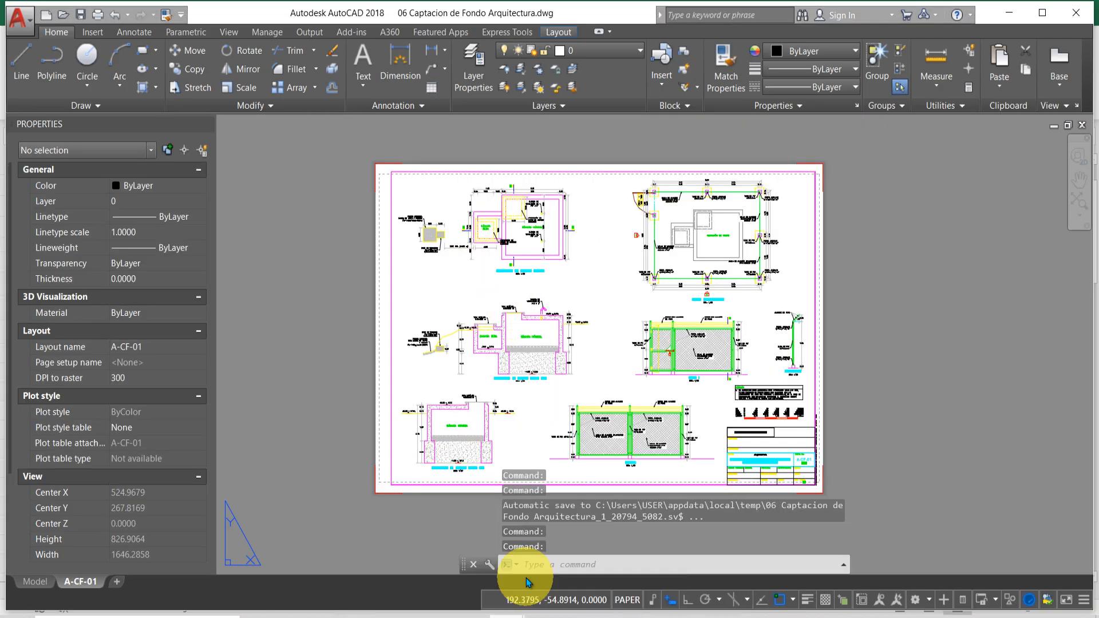
pyautogui.scroll(5, 579, 254)
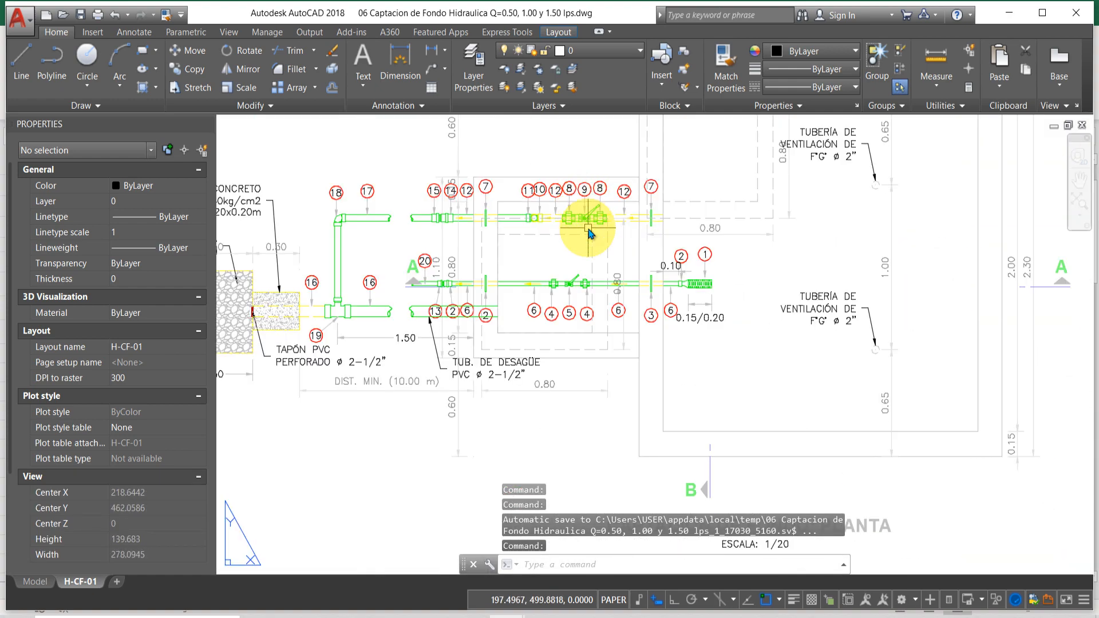
pyautogui.scroll(-2, 630, 212)
pyautogui.scroll(5, 618, 429)
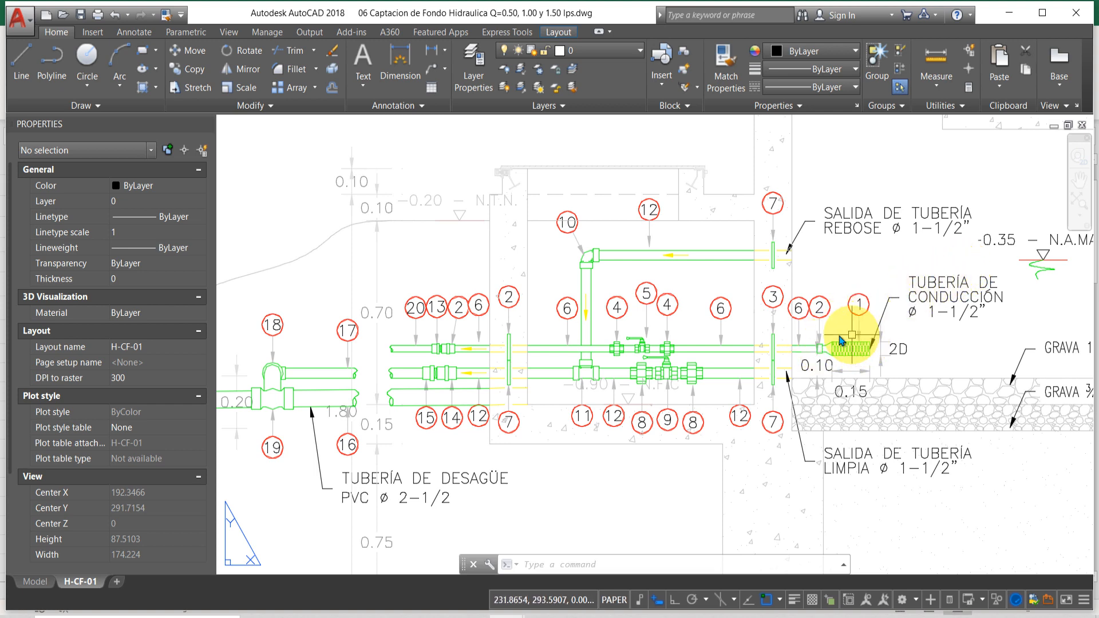
# Examine the strainer, unions, valves and flanges numbered along the conduction and cleaning lines in section A-A
pyautogui.scroll(4, 850, 350)
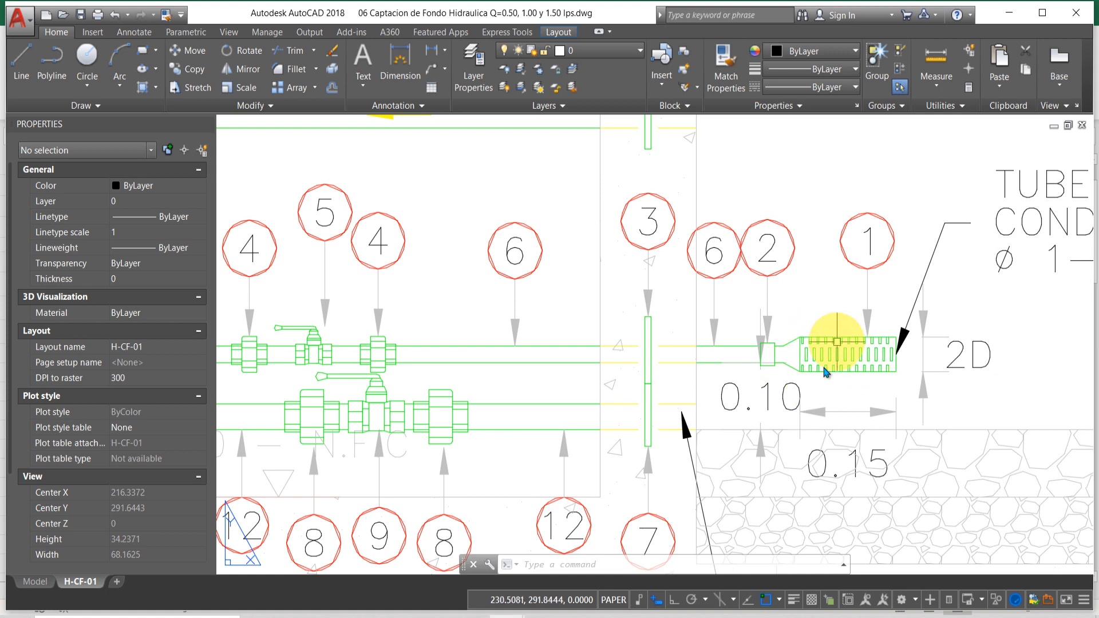
pyautogui.scroll(-4, 850, 349)
pyautogui.scroll(2, 704, 369)
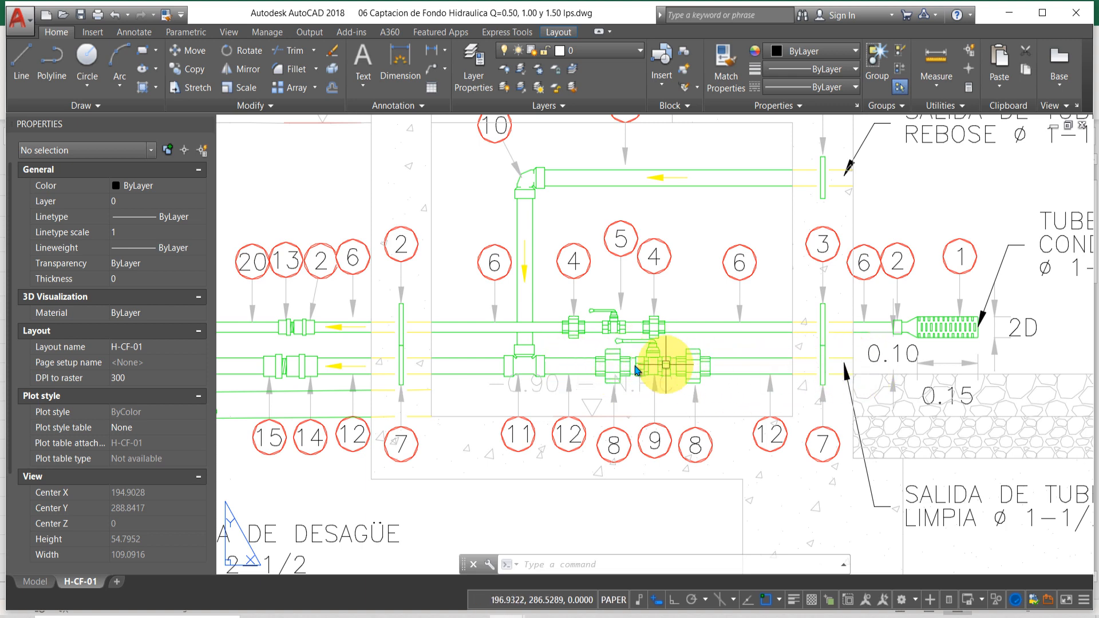
pyautogui.scroll(-2, 568, 382)
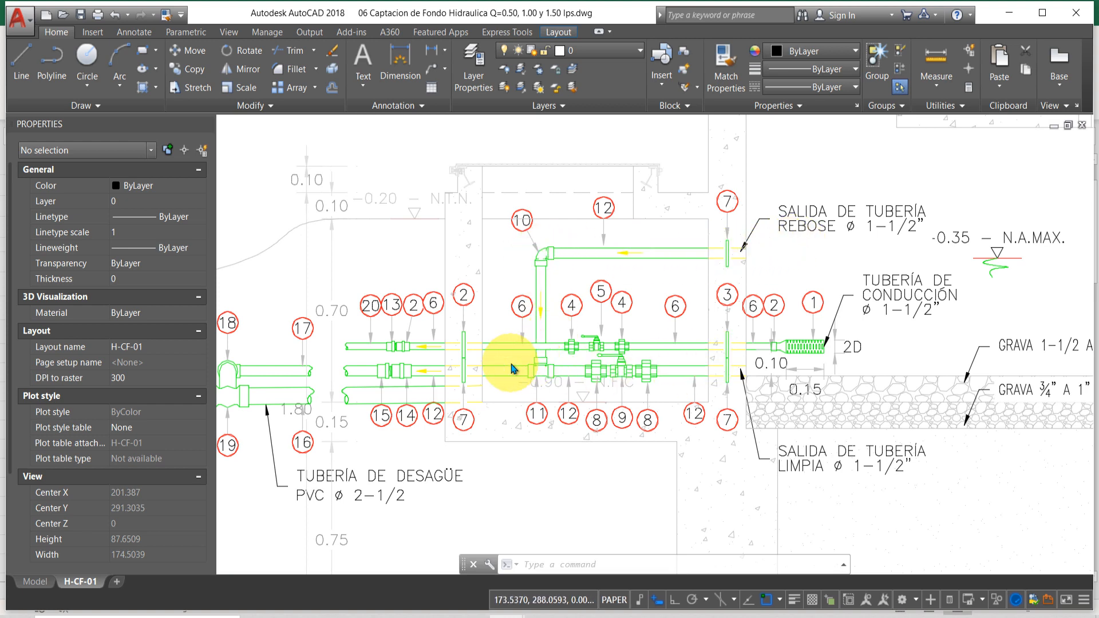
pyautogui.scroll(4, 512, 369)
pyautogui.scroll(-4, 853, 395)
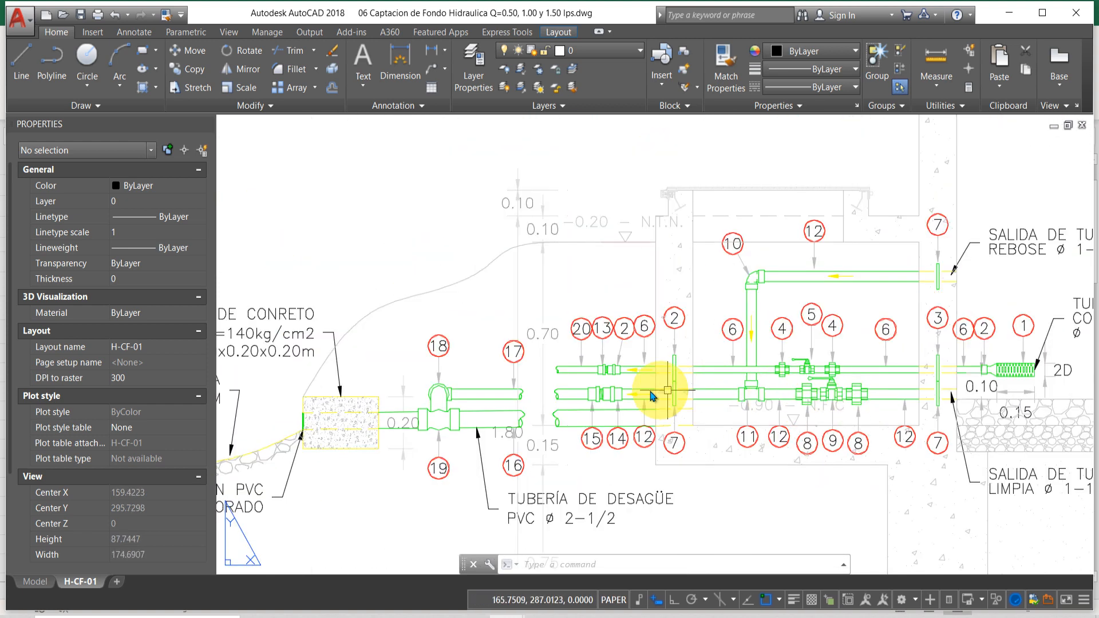
pyautogui.scroll(4, 827, 415)
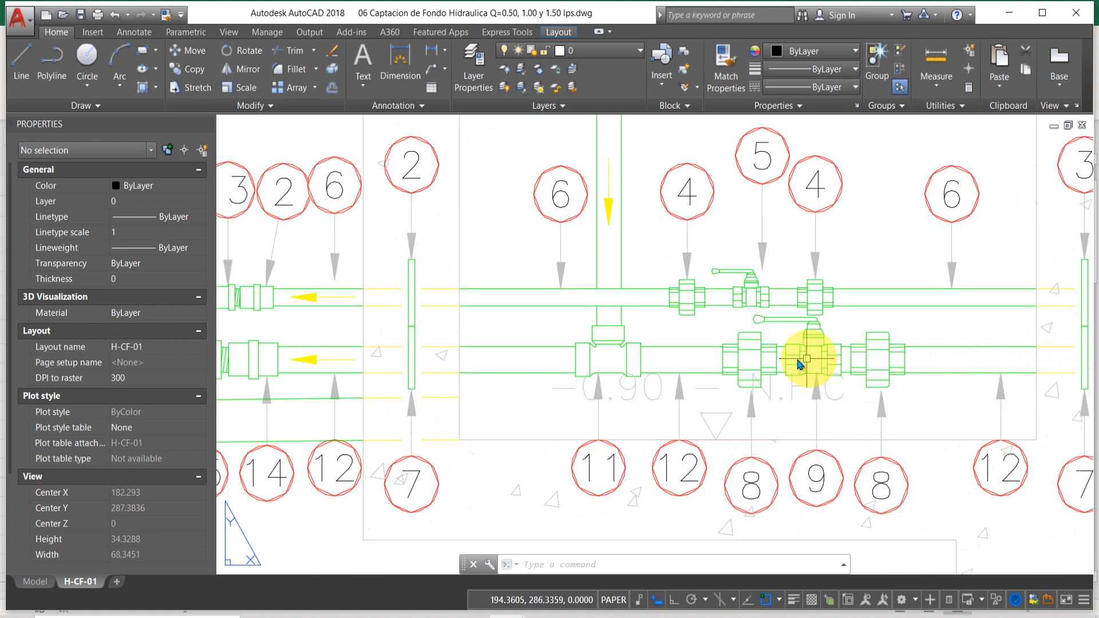
pyautogui.scroll(-2, 478, 379)
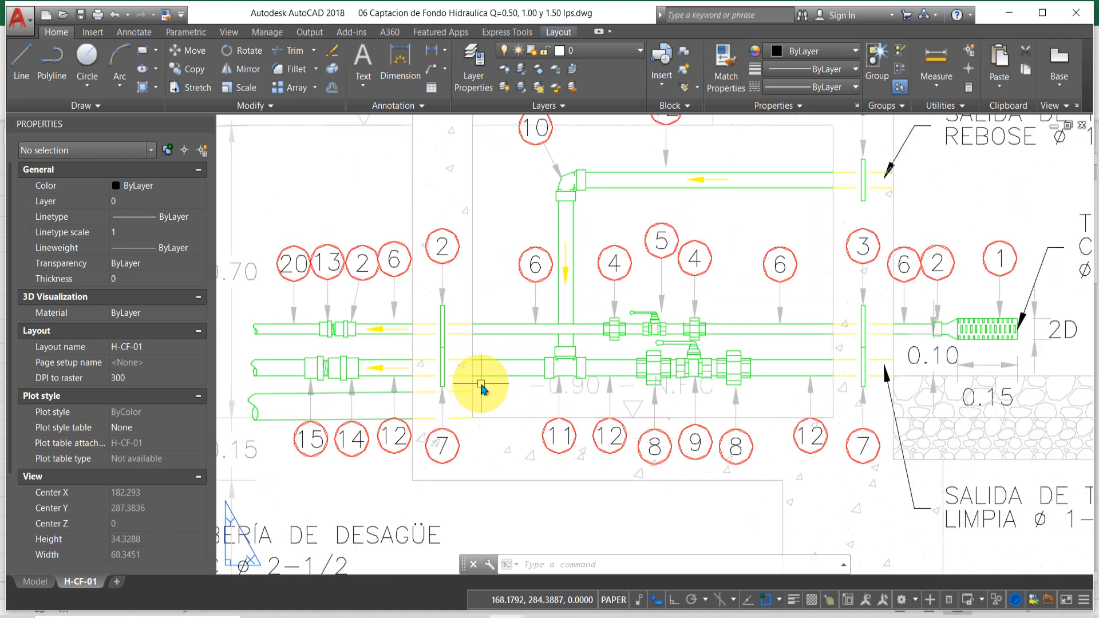
pyautogui.scroll(-2, 486, 331)
pyautogui.scroll(-8, 538, 286)
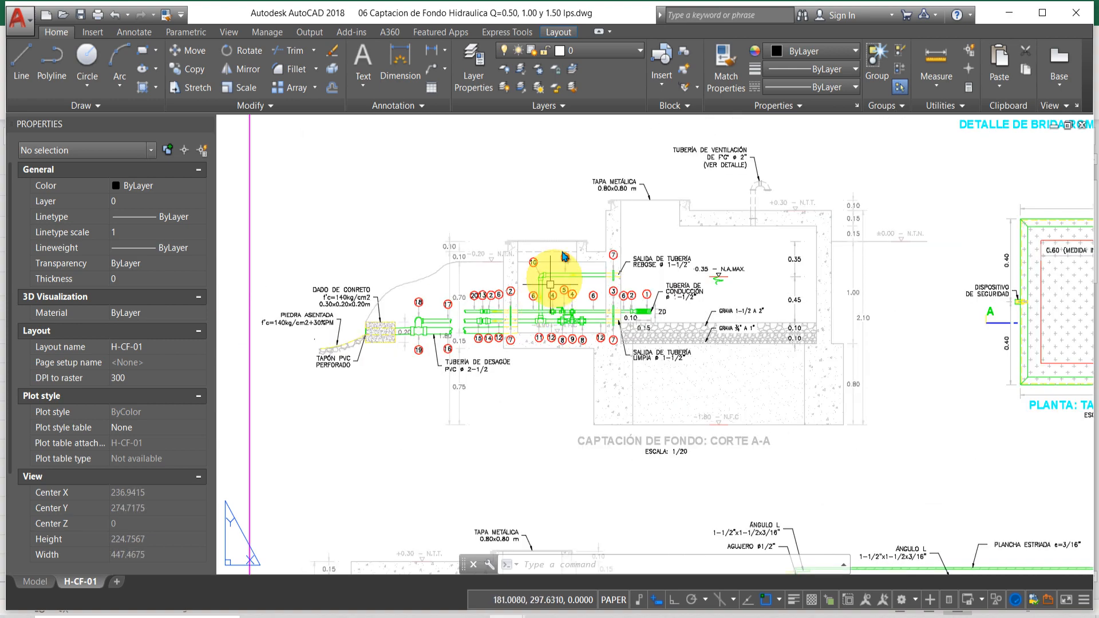
pyautogui.scroll(2, 577, 258)
pyautogui.scroll(-2, 583, 290)
pyautogui.scroll(-2, 584, 269)
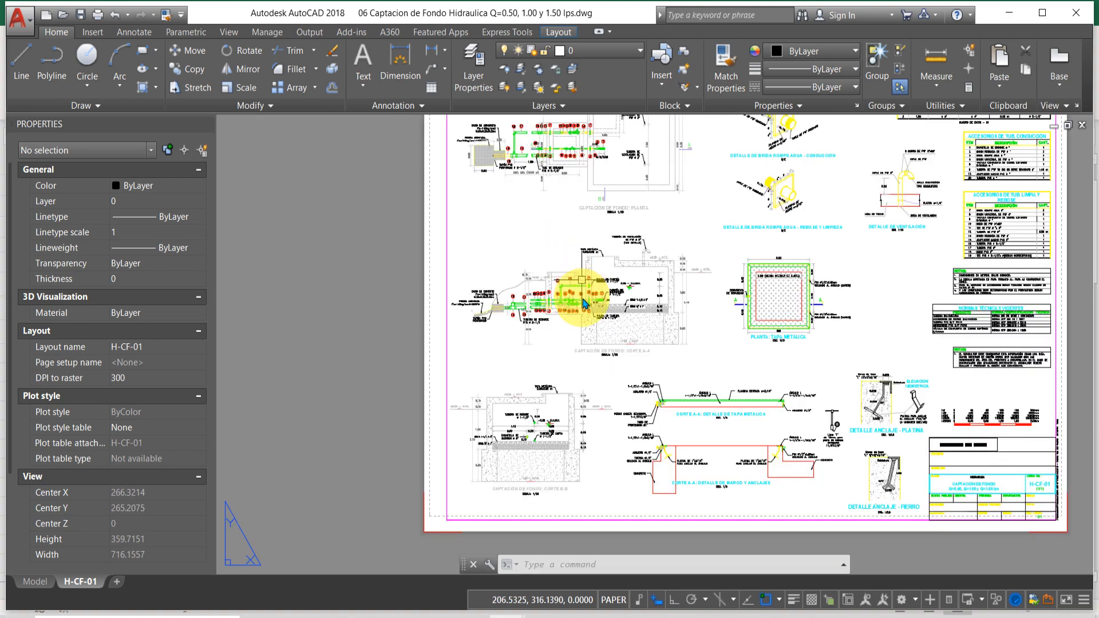
# Check the numbered fittings of section A-A against the sheet's accessory tables for the conduction and the cleaning and overflow pipes
pyautogui.scroll(5, 610, 172)
pyautogui.scroll(-3, 487, 415)
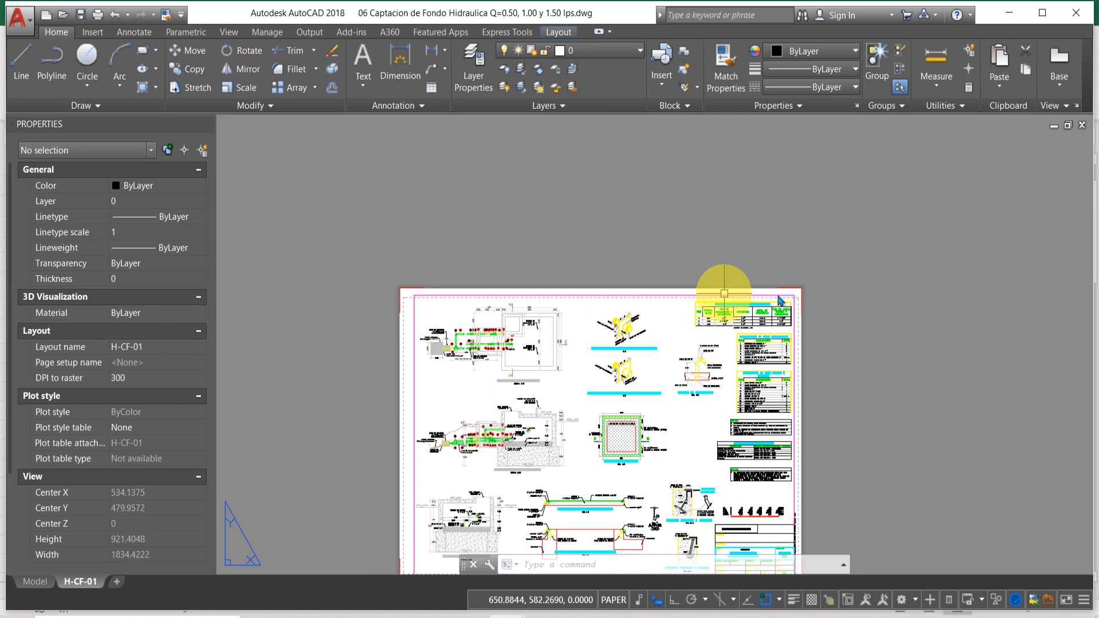
pyautogui.scroll(6, 768, 351)
pyautogui.scroll(-5, 639, 288)
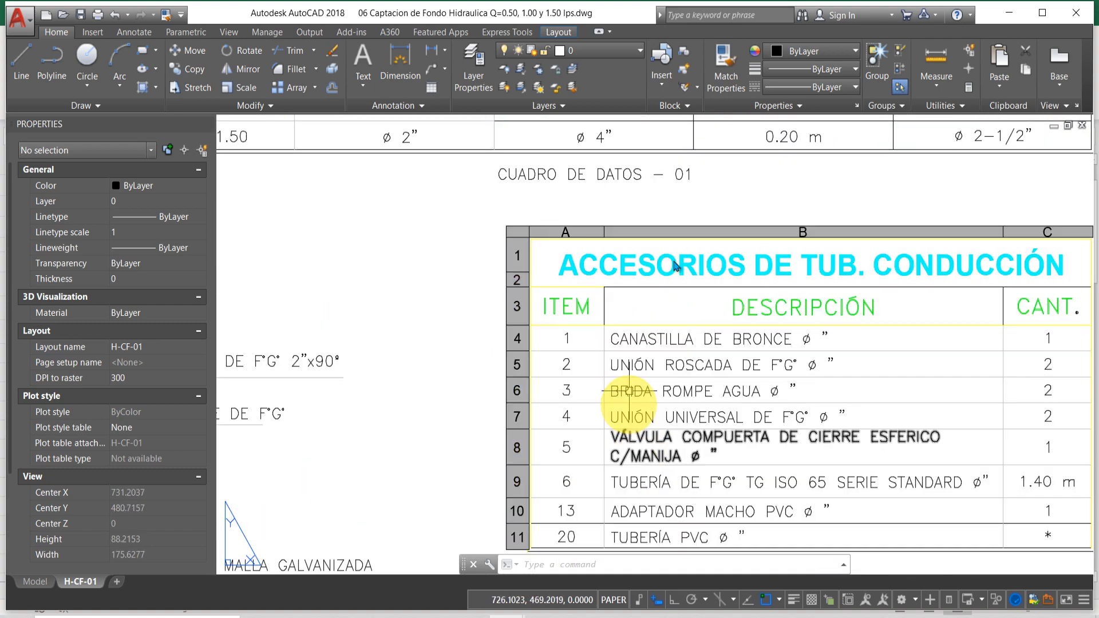
pyautogui.scroll(6, 410, 401)
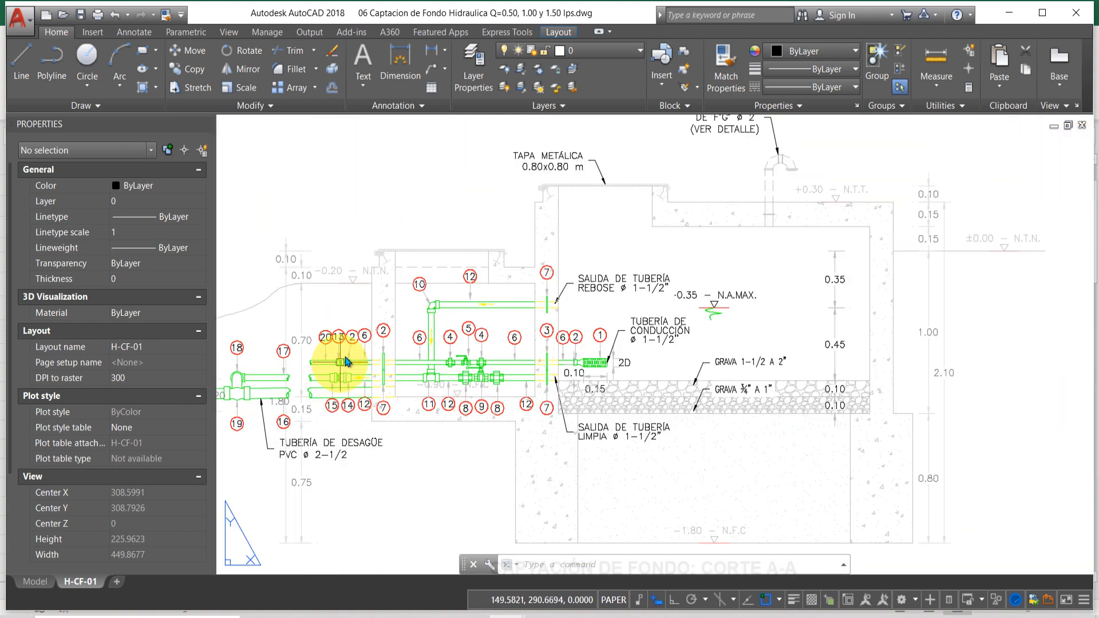
pyautogui.scroll(-6, 492, 309)
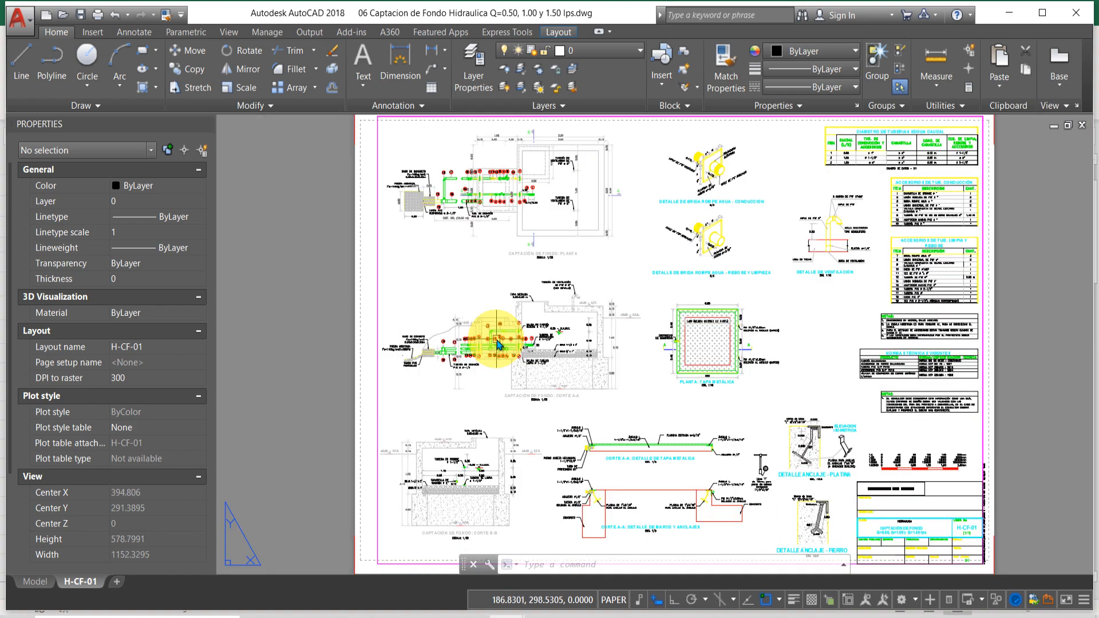
pyautogui.scroll(6, 935, 219)
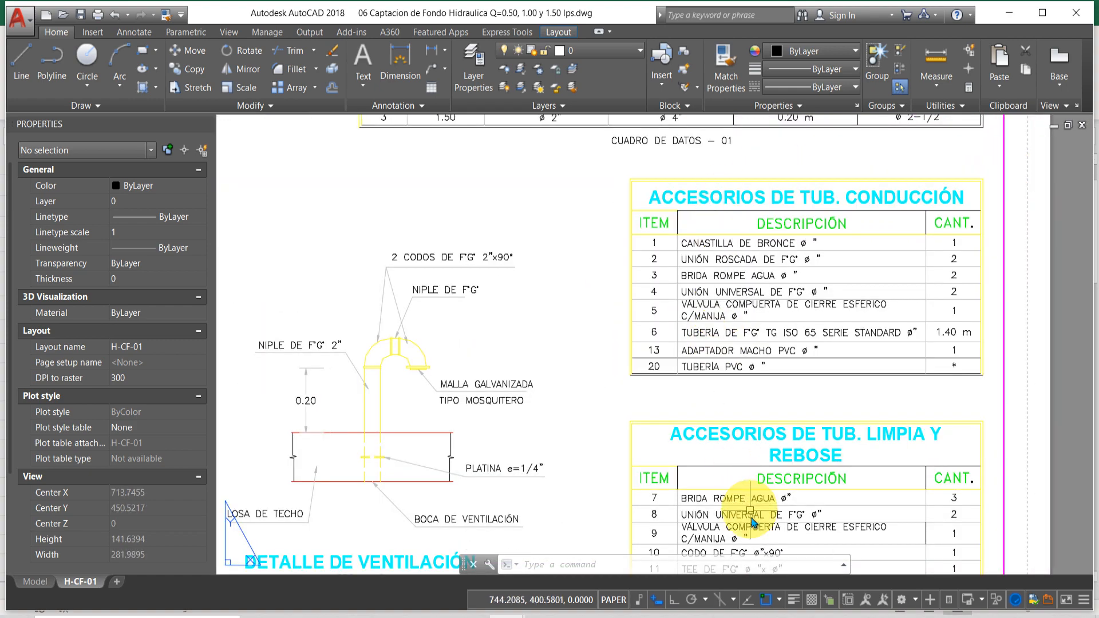
pyautogui.scroll(-2, 726, 283)
pyautogui.scroll(-3, 760, 256)
pyautogui.scroll(1, 421, 390)
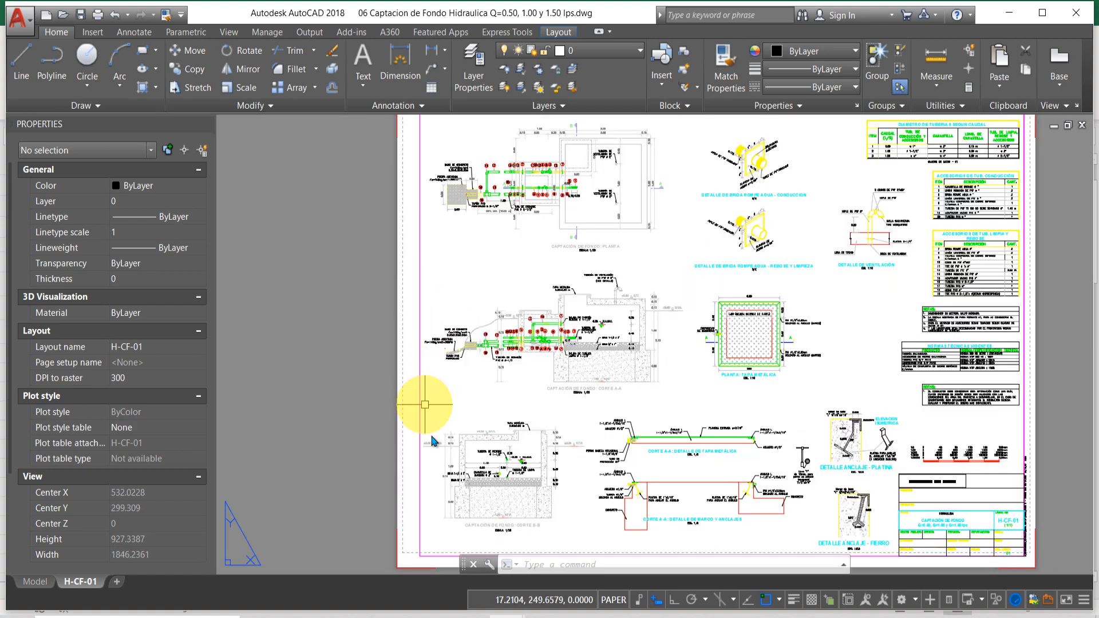
# Switch to the hydraulic workbook in Excel and review its header block, including the reference, date and calculation fields
pyautogui.moveTo(480, 611)
pyautogui.click(367, 550)
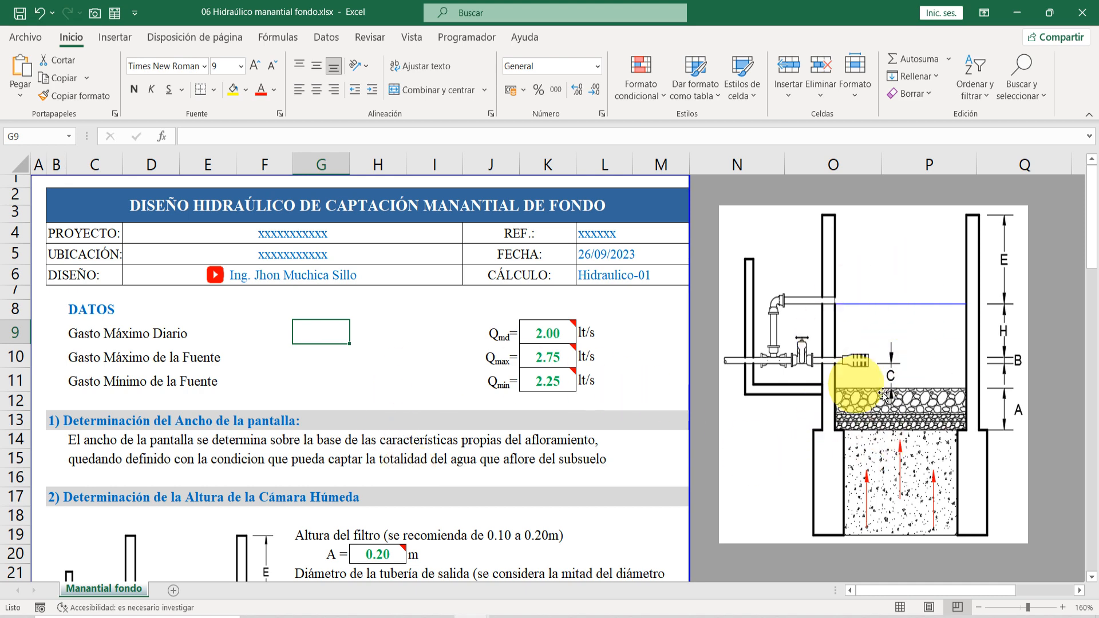
pyautogui.click(346, 361)
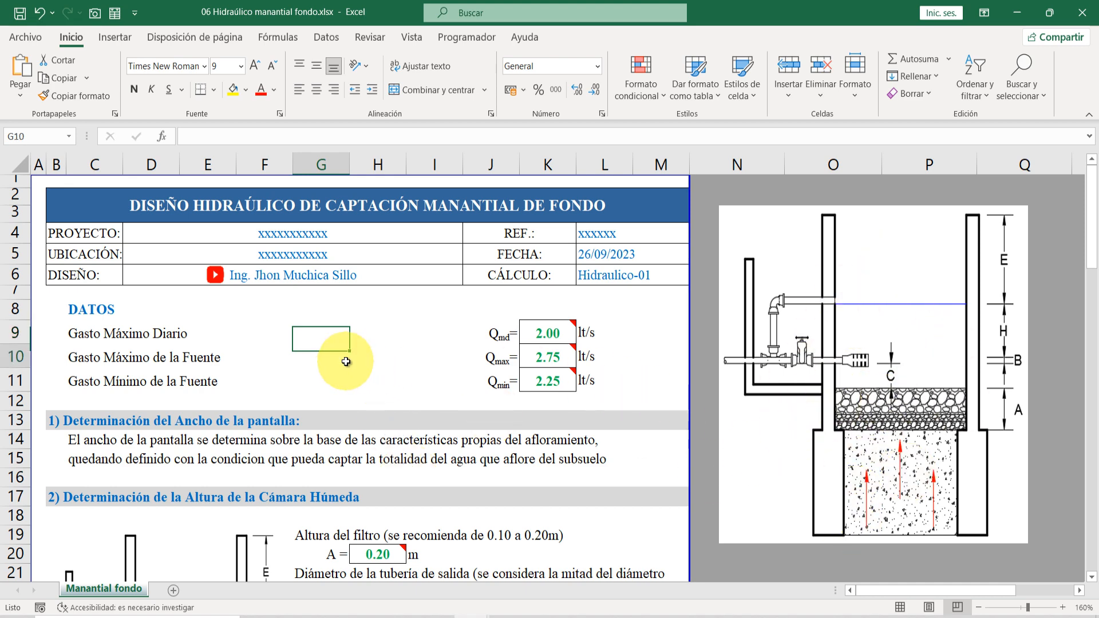
pyautogui.click(258, 355)
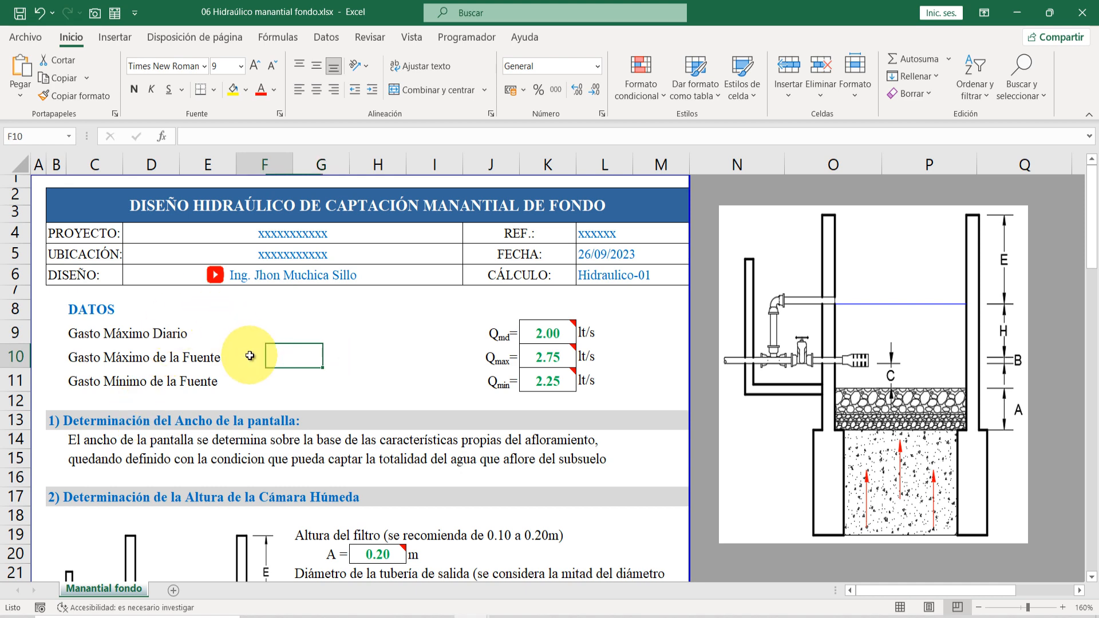
pyautogui.moveTo(54, 197); pyautogui.dragTo(100, 267)
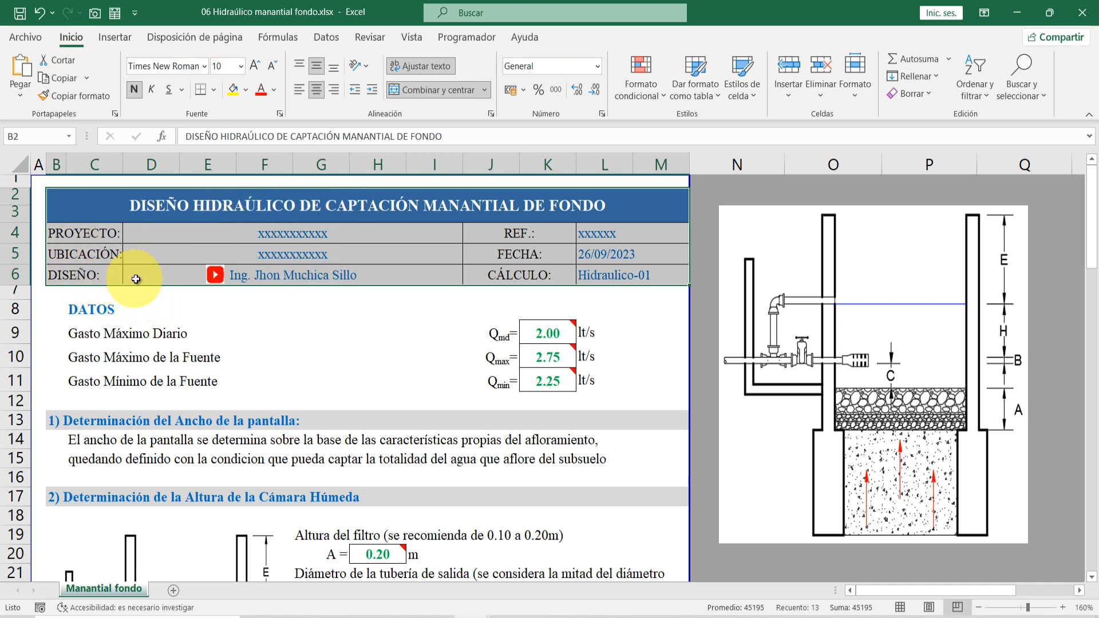
pyautogui.moveTo(537, 235); pyautogui.dragTo(632, 235)
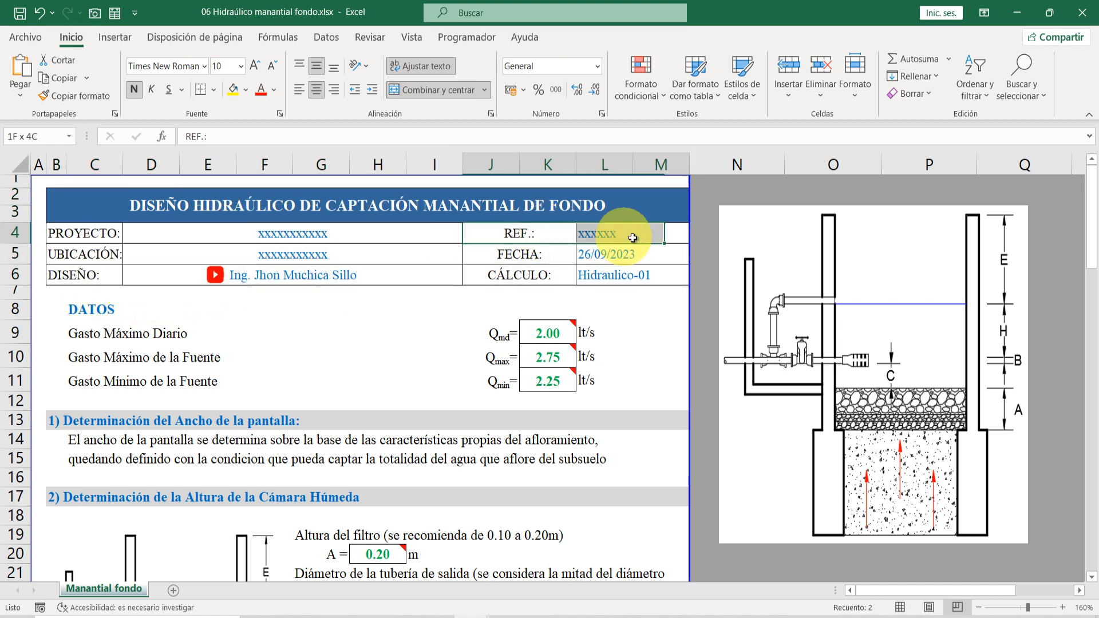
pyautogui.moveTo(529, 256); pyautogui.dragTo(633, 253)
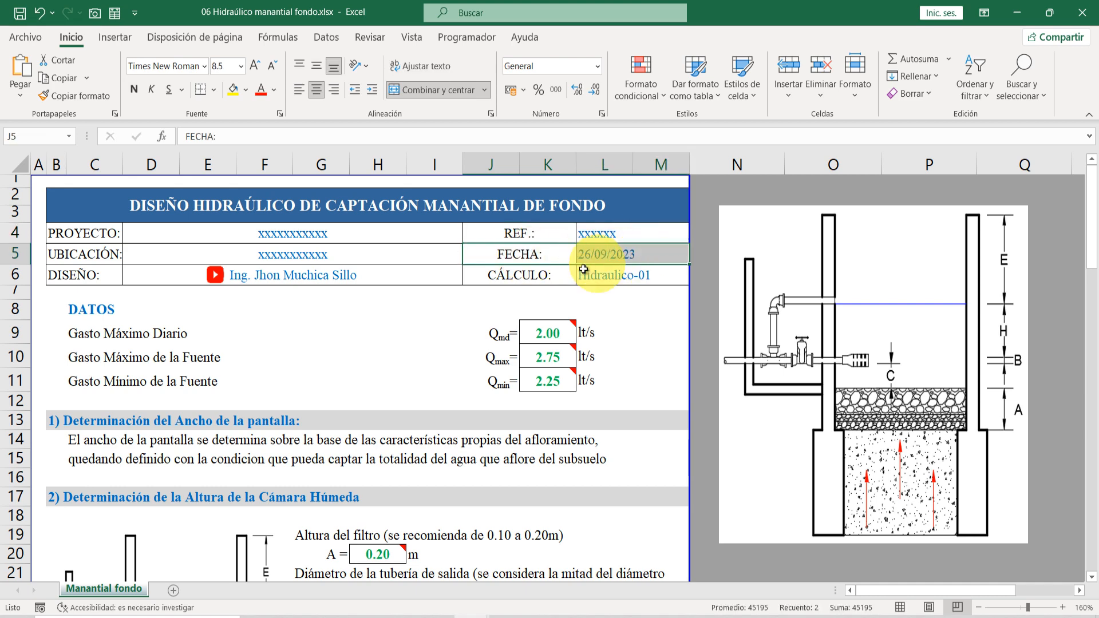
pyautogui.moveTo(507, 276); pyautogui.dragTo(658, 276)
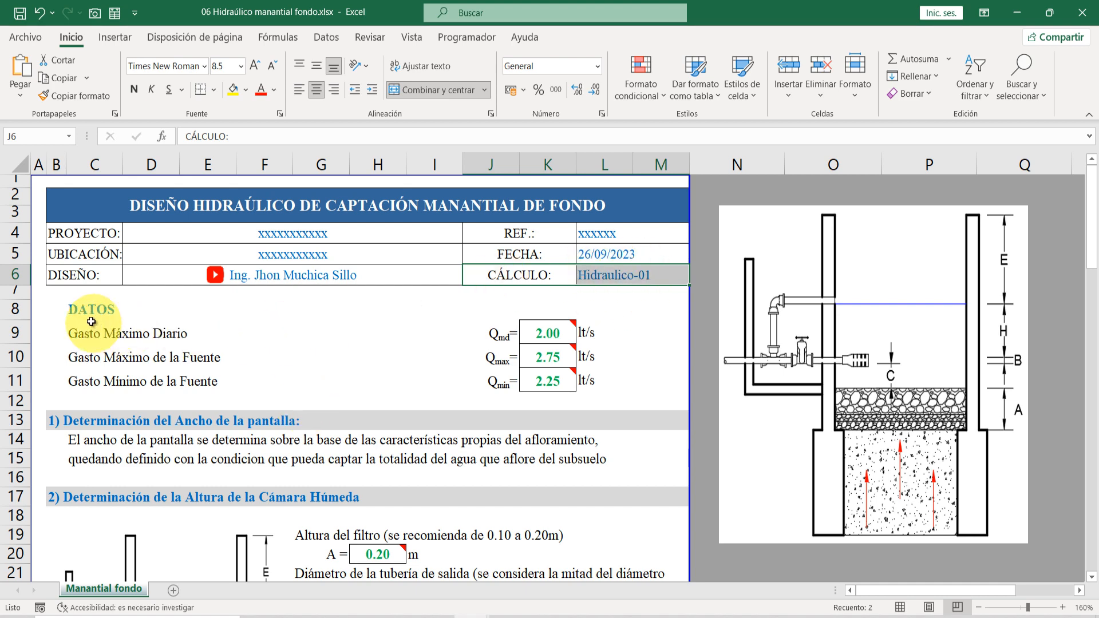
# Review the spring flow data Qmd, Qmax and Qmin, the screen width criterion and the wet chamber height inputs A and B
pyautogui.moveTo(78, 314); pyautogui.dragTo(610, 389)
pyautogui.moveTo(536, 328)
pyautogui.mouseDown()
pyautogui.moveTo(542, 358)
pyautogui.moveTo(545, 333)
pyautogui.mouseUp()
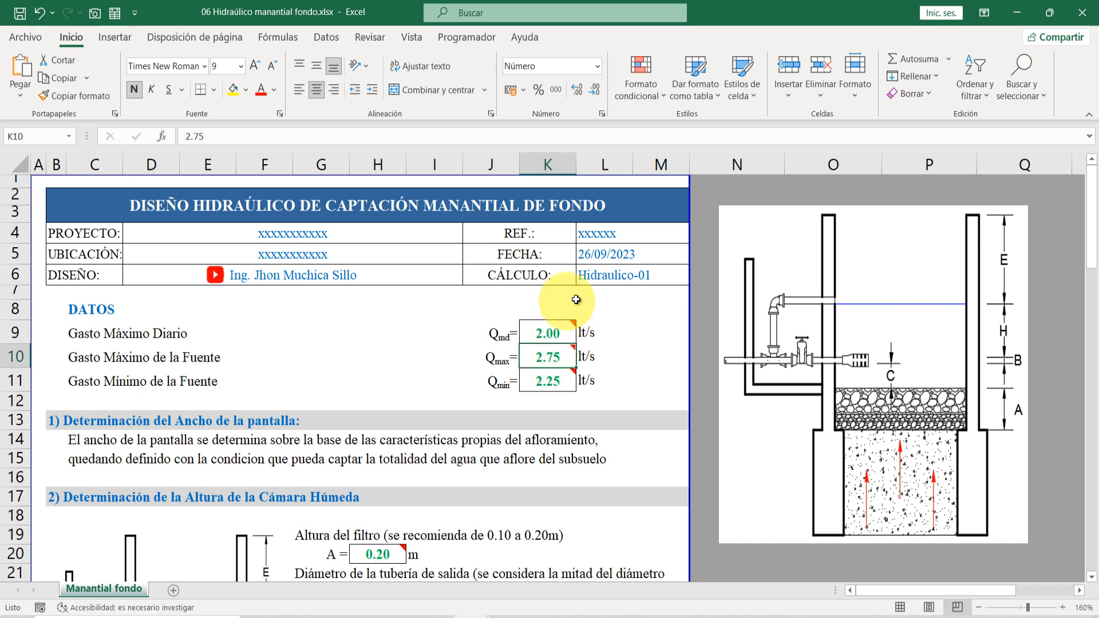
pyautogui.scroll(-2, 549, 295)
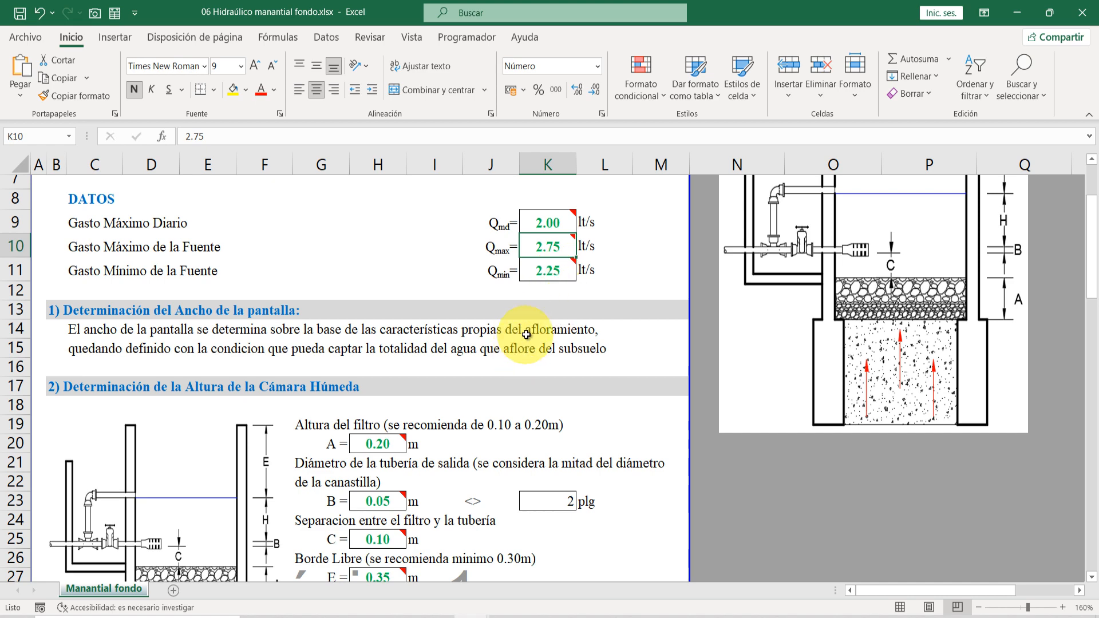
pyautogui.scroll(-3, 514, 311)
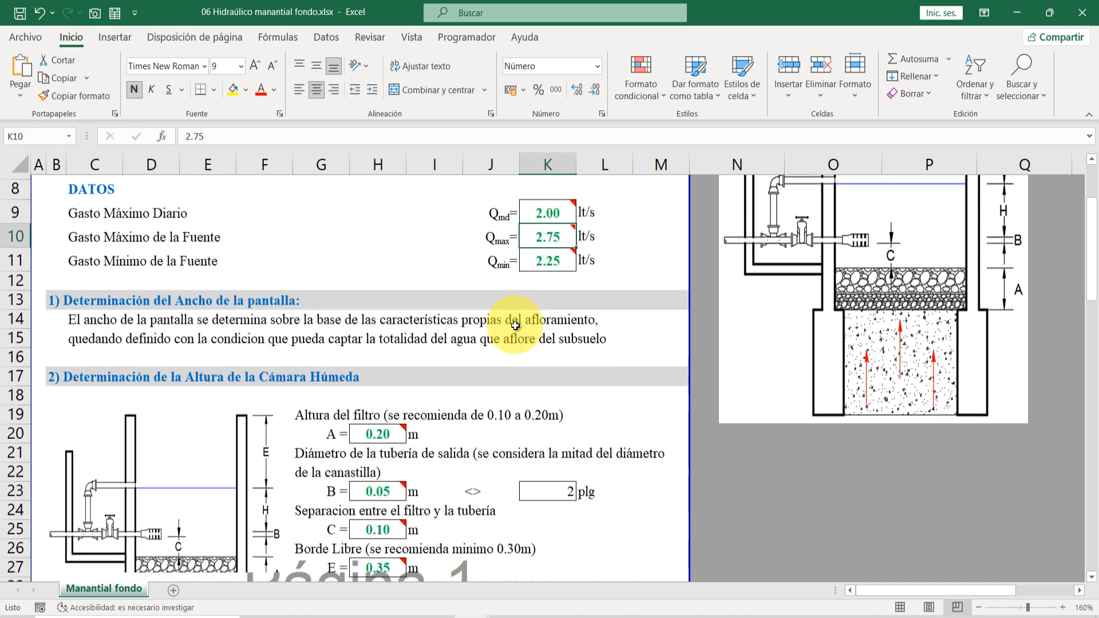
pyautogui.scroll(3, 515, 325)
pyautogui.scroll(1, 515, 326)
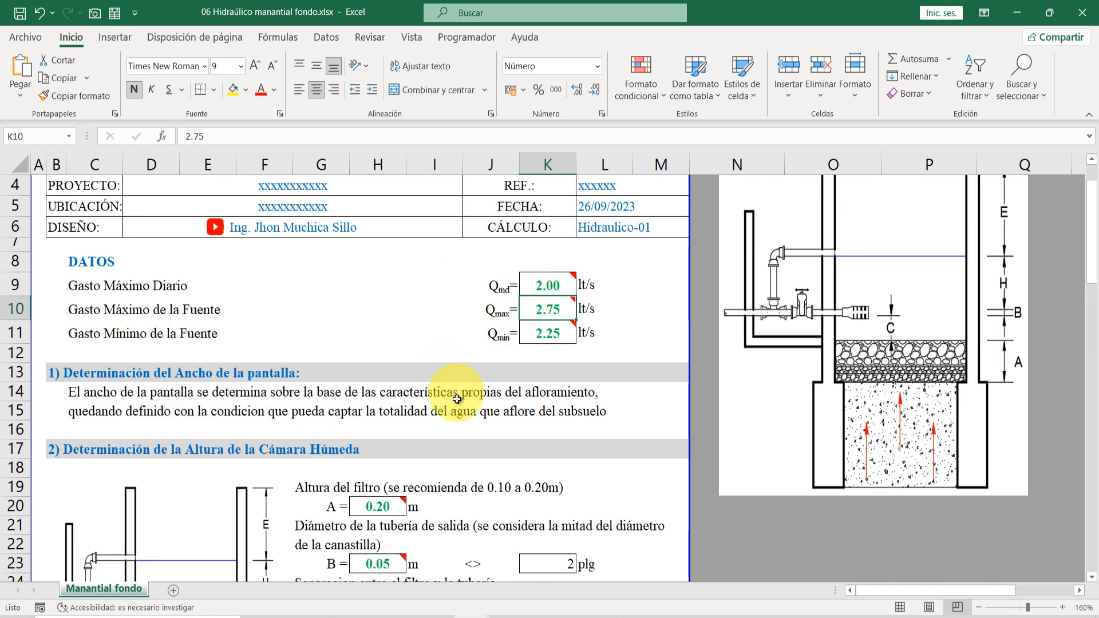
pyautogui.scroll(-3, 458, 367)
pyautogui.click(378, 319)
pyautogui.click(371, 388)
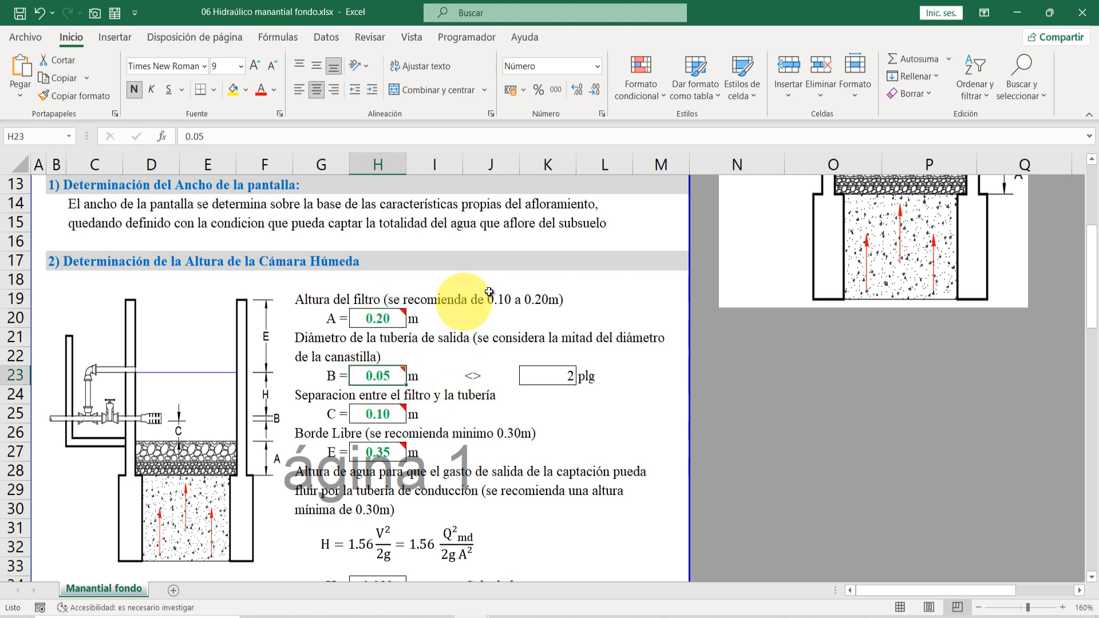
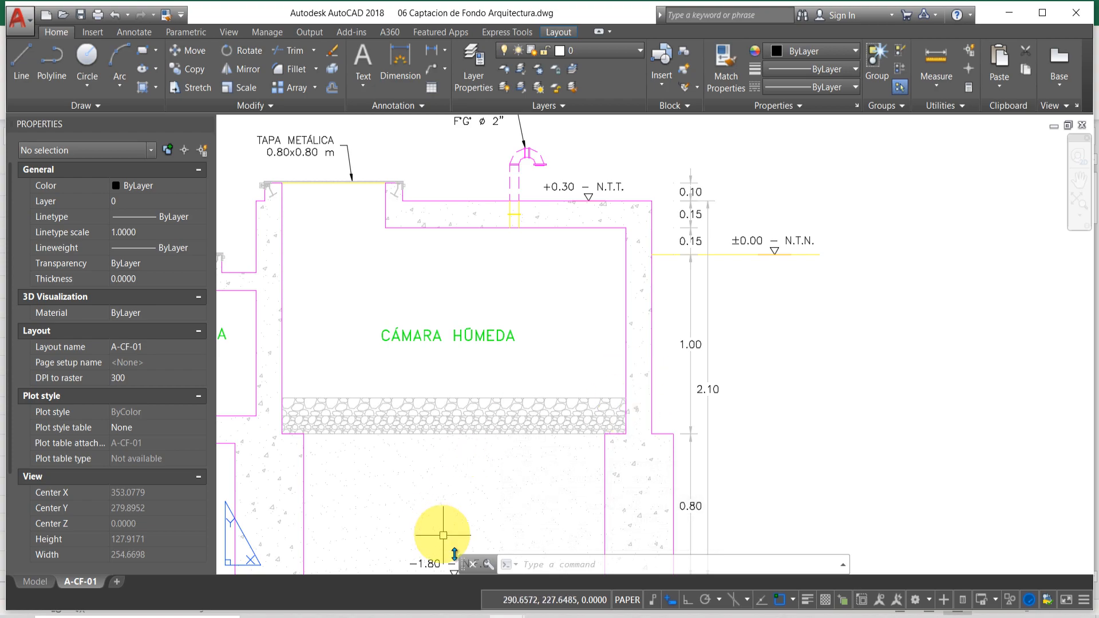
# Switch to the structural workbook in Excel and set the wet chamber box height Ht to 1.30 m
pyautogui.moveTo(481, 606)
pyautogui.click(430, 570)
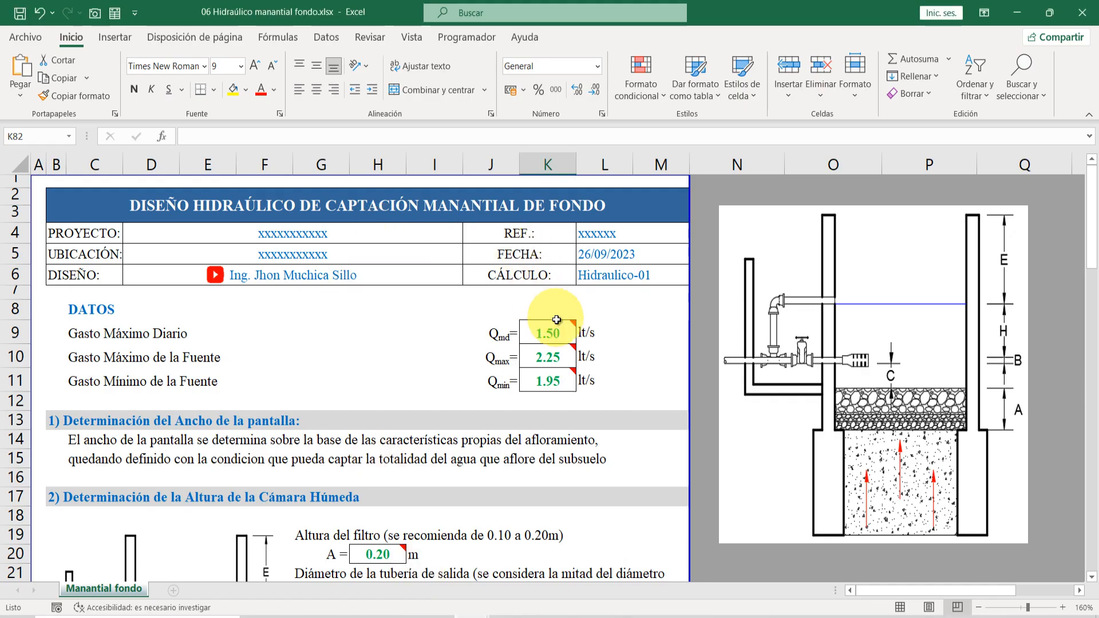
pyautogui.moveTo(476, 613)
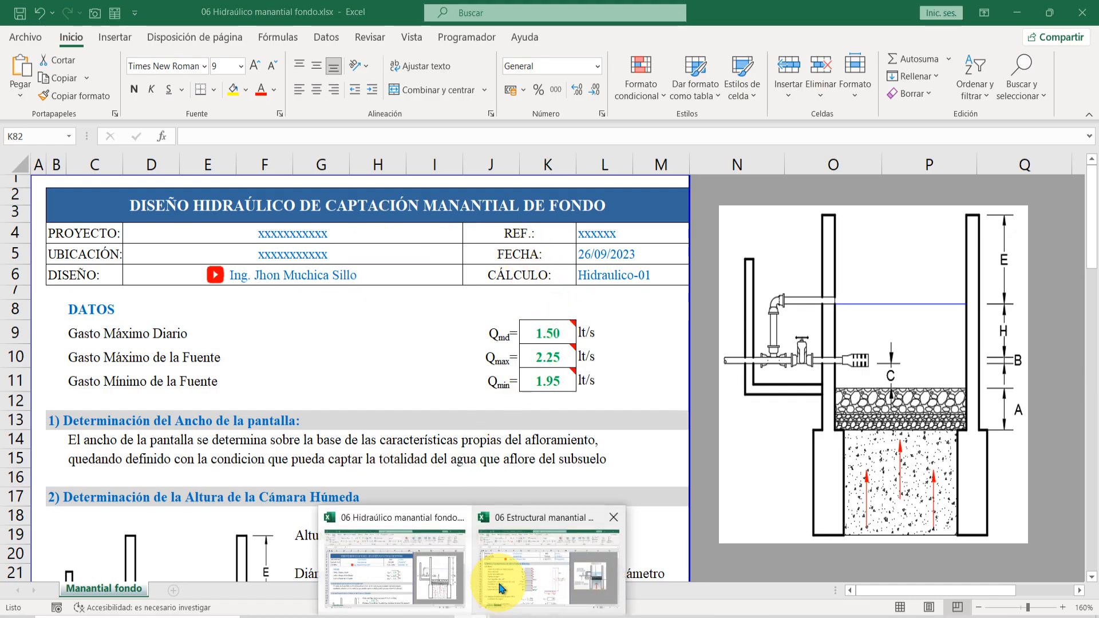
pyautogui.click(498, 590)
pyautogui.write('1.3')
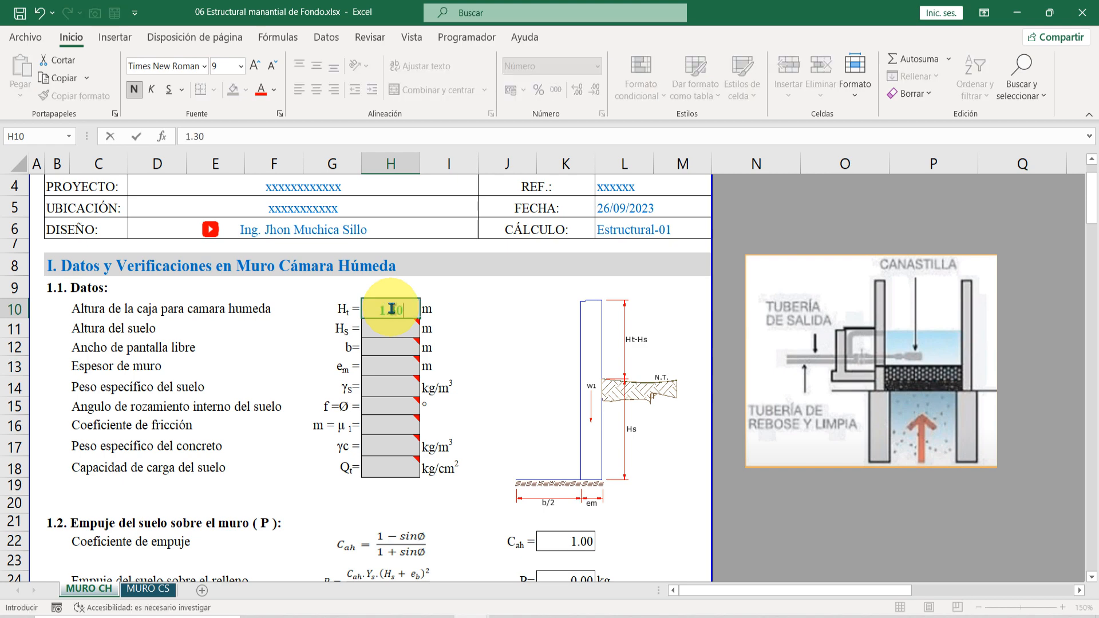
pyautogui.press('Return')
# Find the soil height Hs for the wet chamber wall by examining the section's level dimensions in 06 Captacion de Fondo Arquitectura.dwg in AutoCAD
pyautogui.click(140, 328)
pyautogui.moveTo(139, 328); pyautogui.dragTo(395, 330)
pyautogui.click(506, 617)
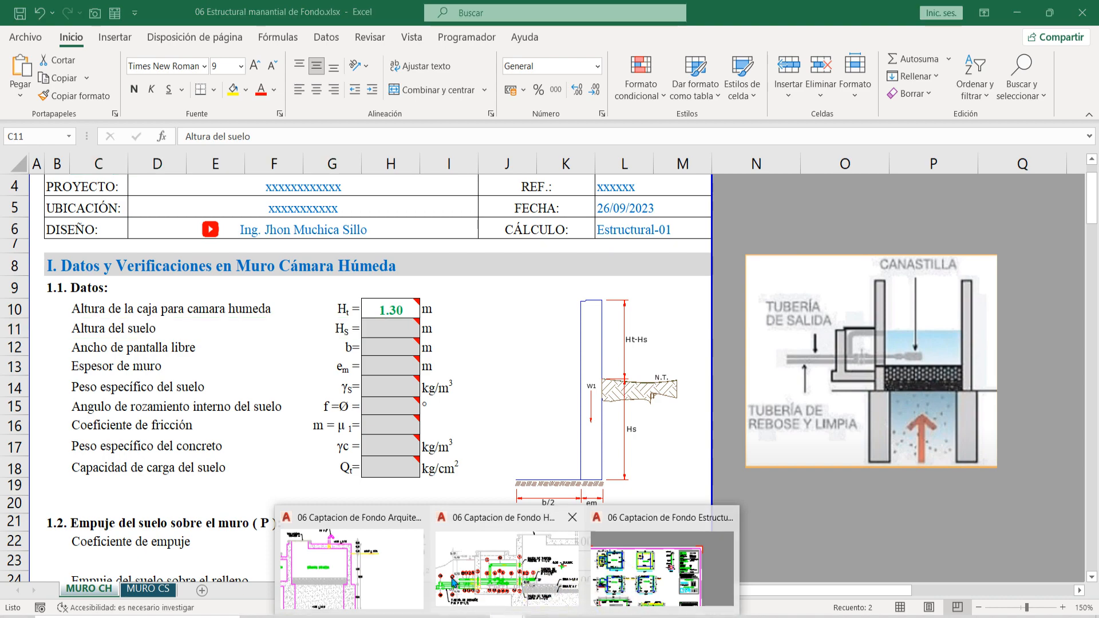
pyautogui.click(363, 515)
pyautogui.scroll(-3, 569, 289)
pyautogui.scroll(3, 637, 268)
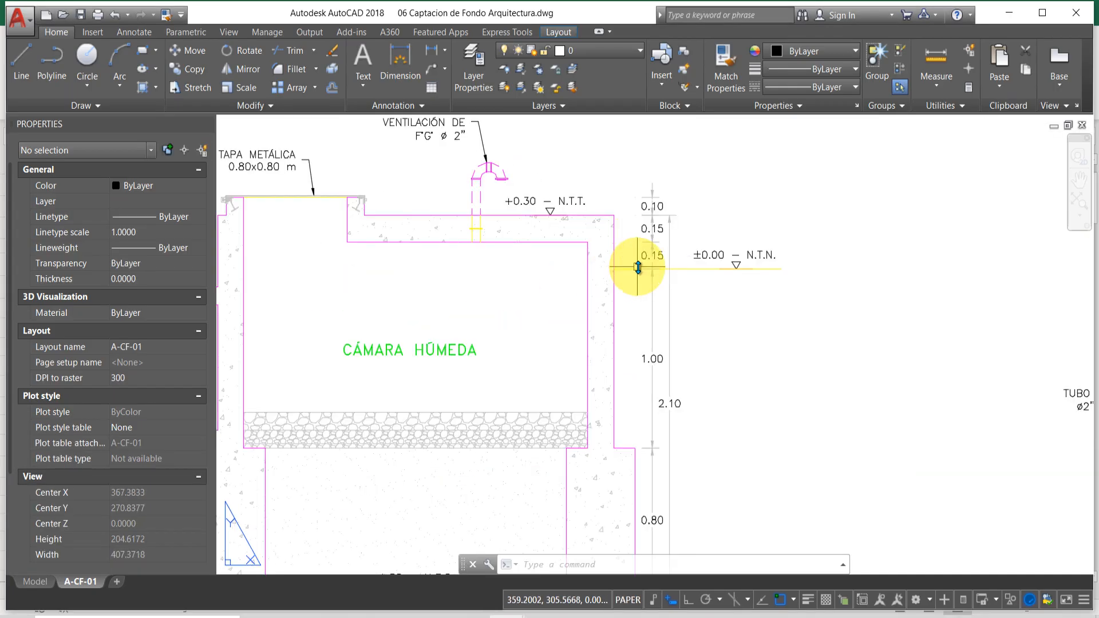
pyautogui.scroll(4, 637, 268)
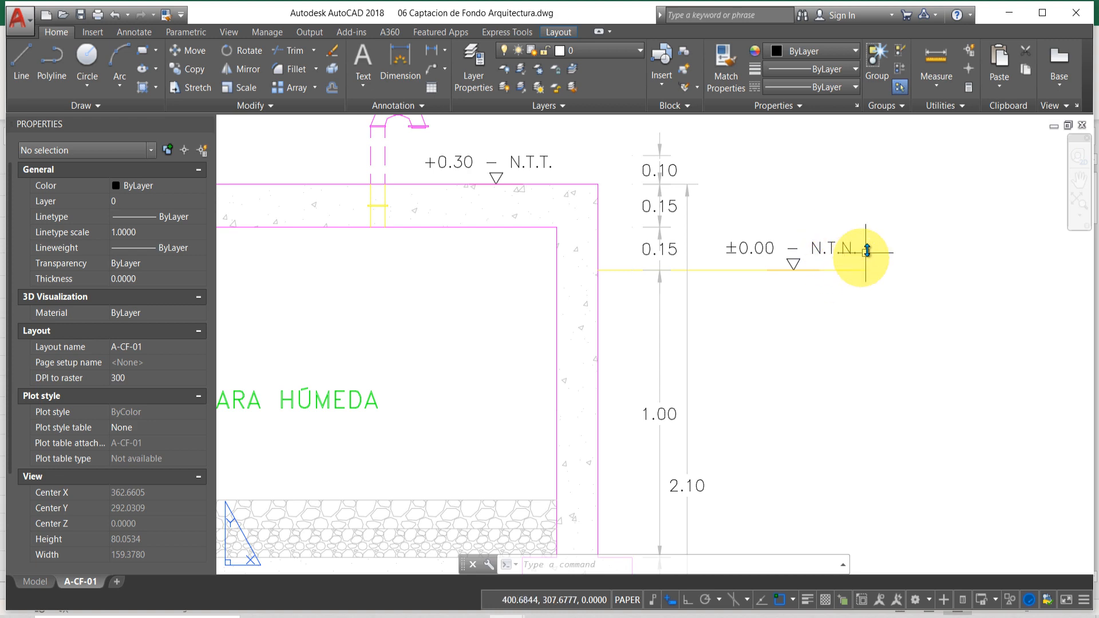
pyautogui.scroll(-2, 619, 269)
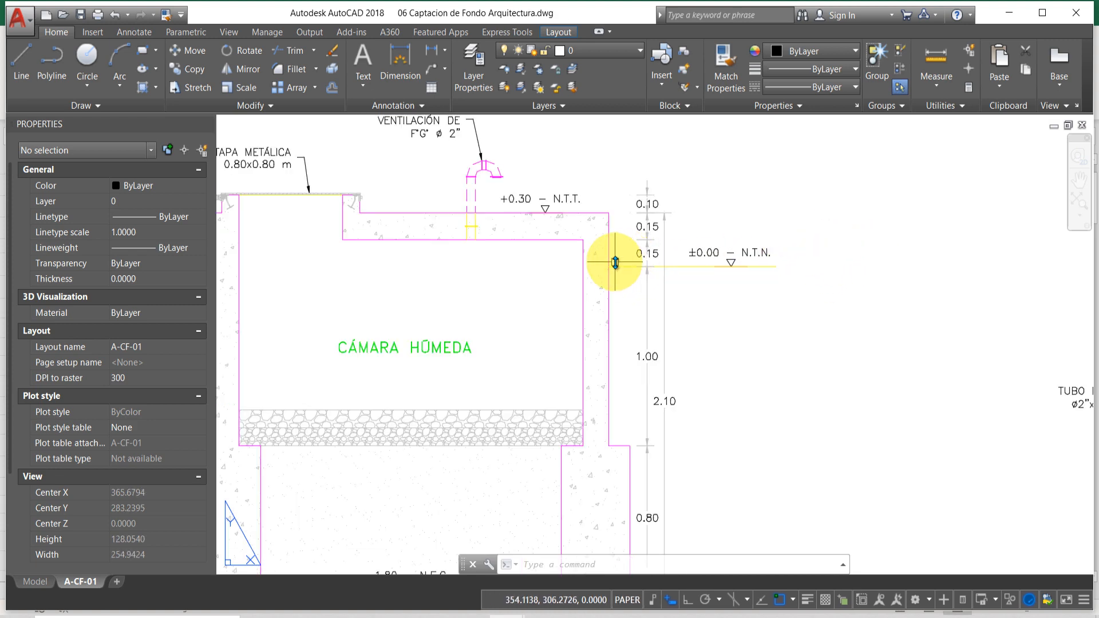
pyautogui.scroll(2, 613, 257)
pyautogui.scroll(-2, 614, 263)
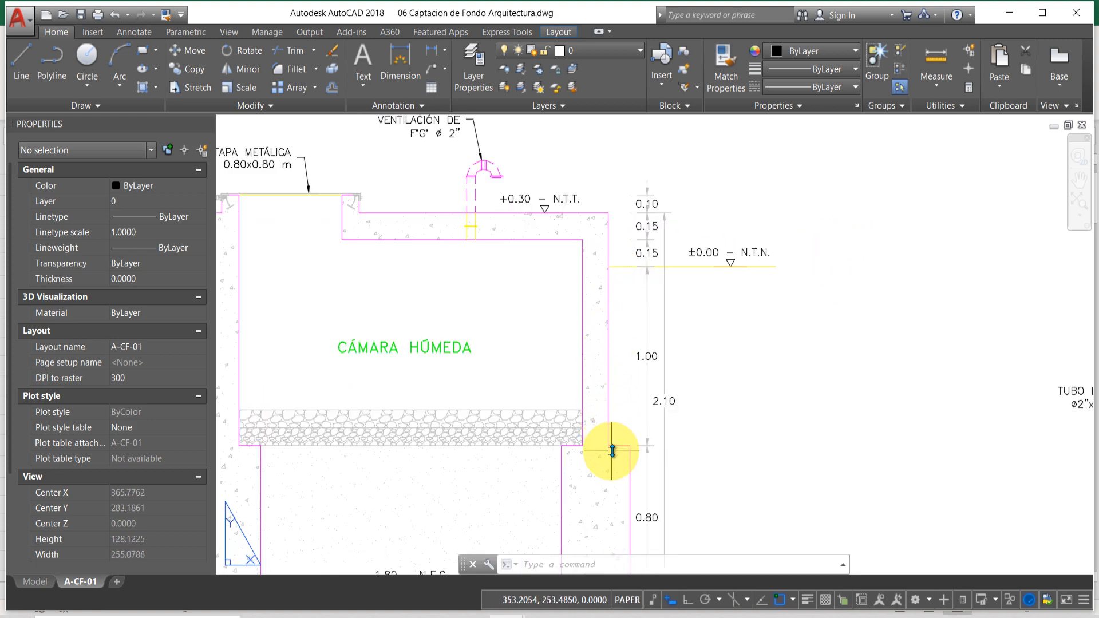
# Switch to the structural workbook in Excel and set the wet chamber's soil height Hs to 1.00 m
pyautogui.moveTo(478, 613)
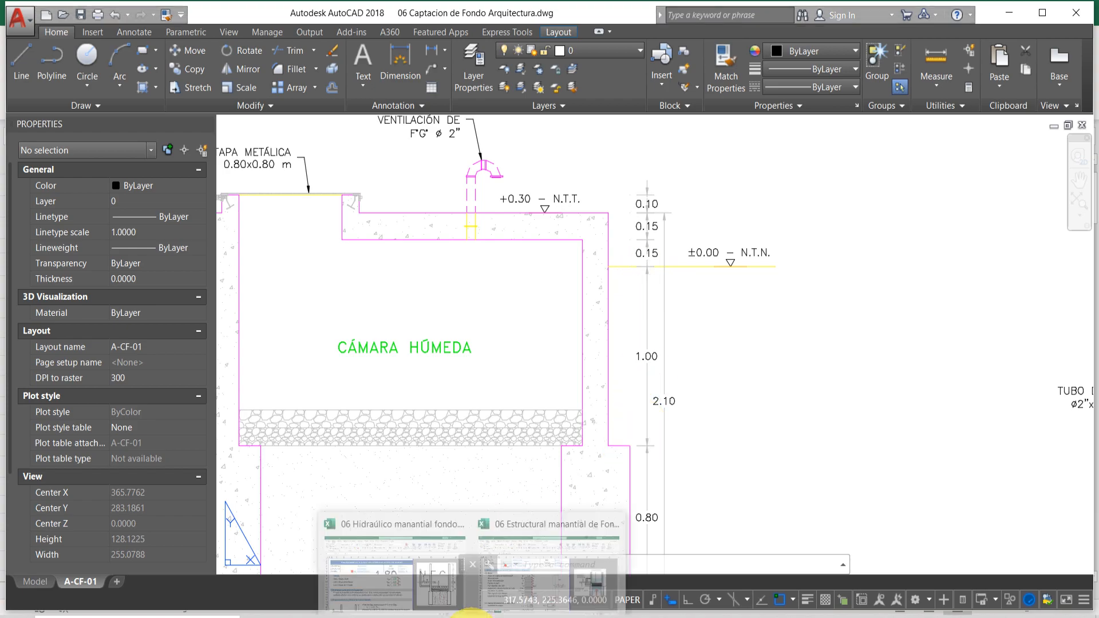
pyautogui.click(536, 580)
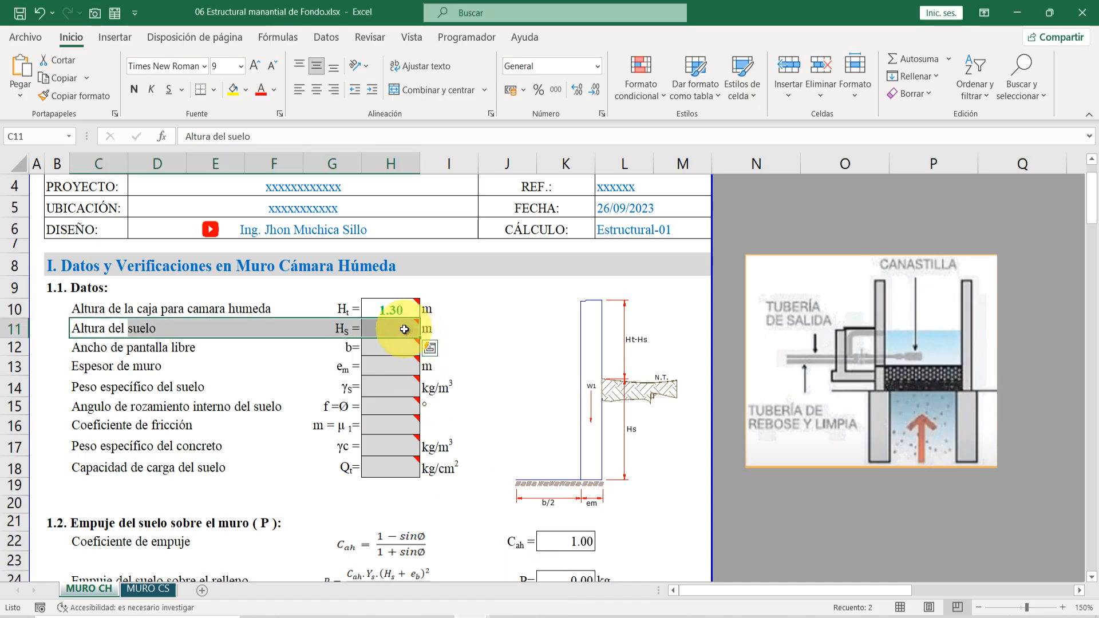
pyautogui.click(404, 330)
pyautogui.write('1')
pyautogui.press('Return')
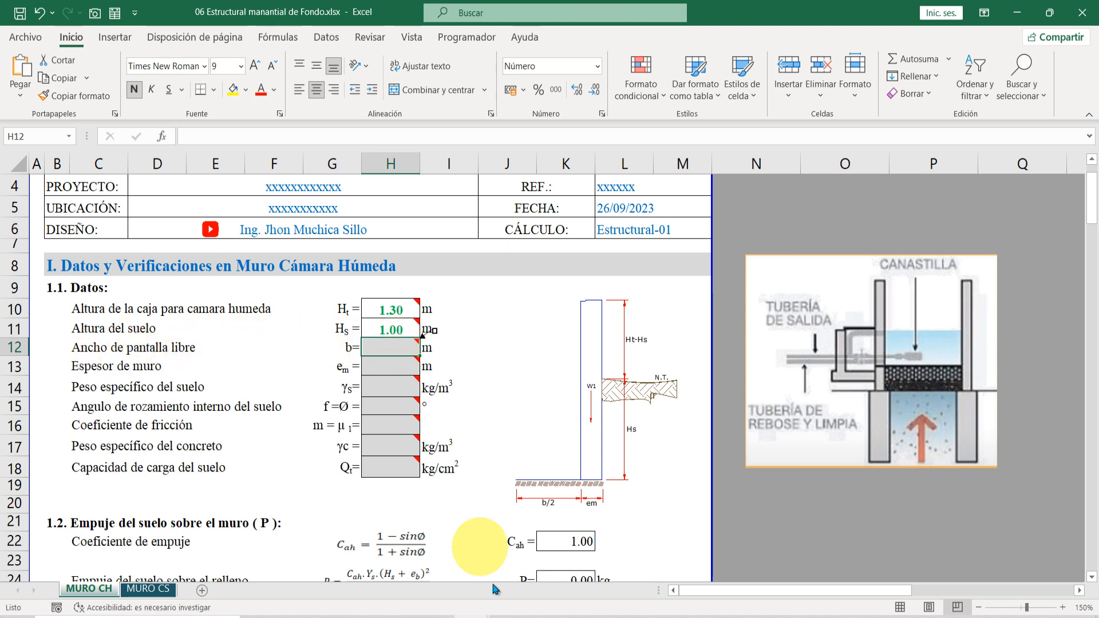
# Find the wet chamber's free screen width by examining the plan view dimensions in 06 Captacion de Fondo Arquitectura.dwg in AutoCAD
pyautogui.click(511, 616)
pyautogui.click(351, 585)
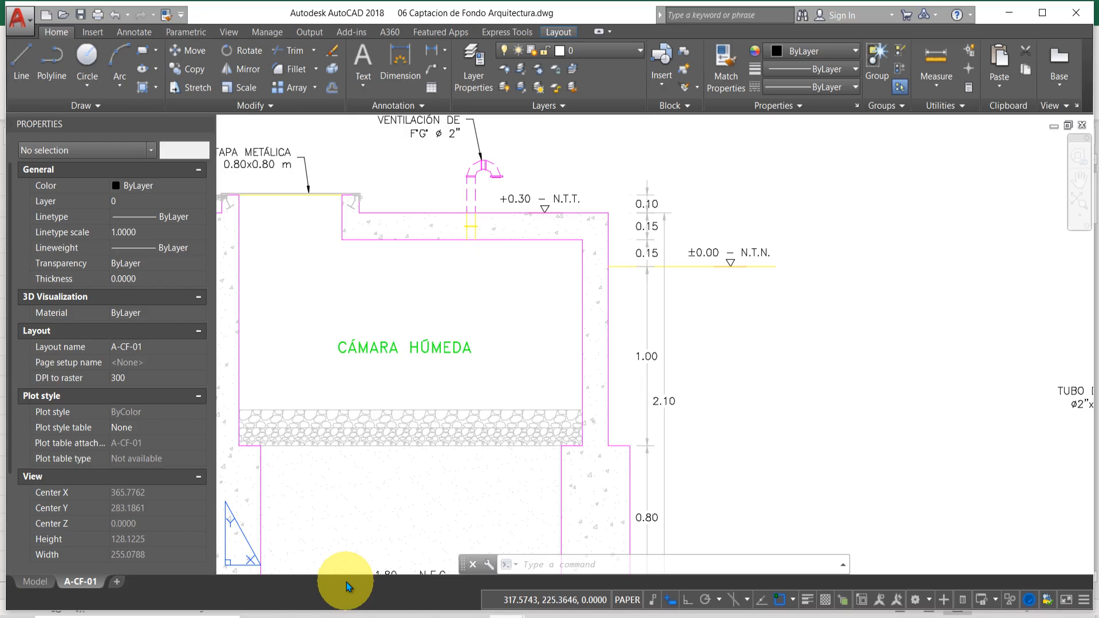
pyautogui.scroll(-5, 542, 260)
pyautogui.scroll(-3, 462, 253)
pyautogui.scroll(4, 499, 173)
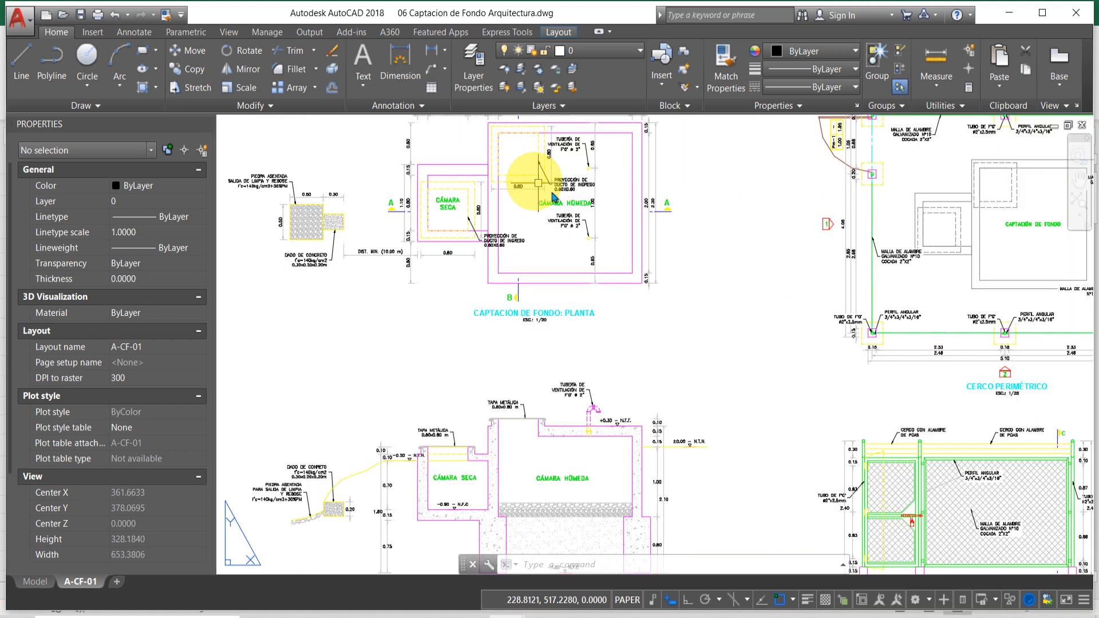
pyautogui.scroll(2, 615, 140)
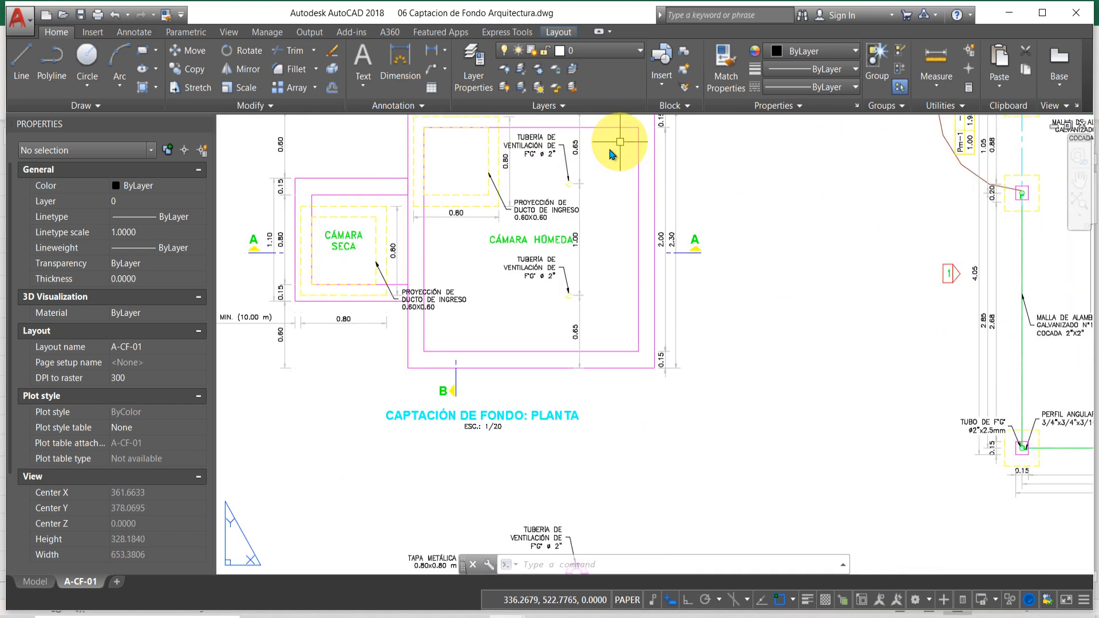
pyautogui.scroll(2, 637, 160)
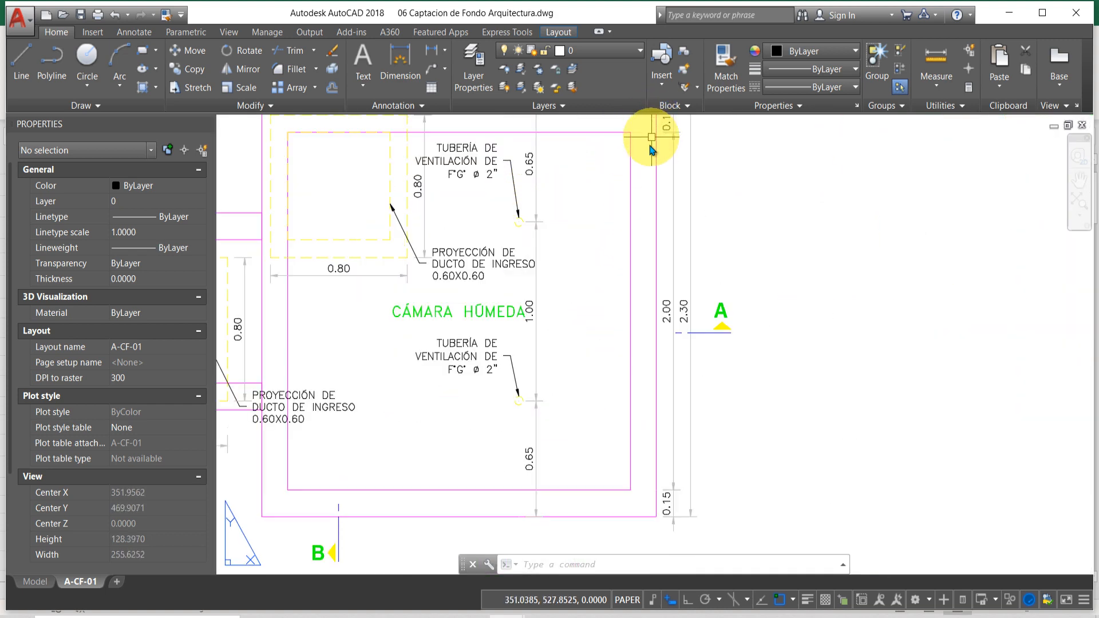
pyautogui.scroll(-2, 650, 137)
pyautogui.scroll(2, 642, 282)
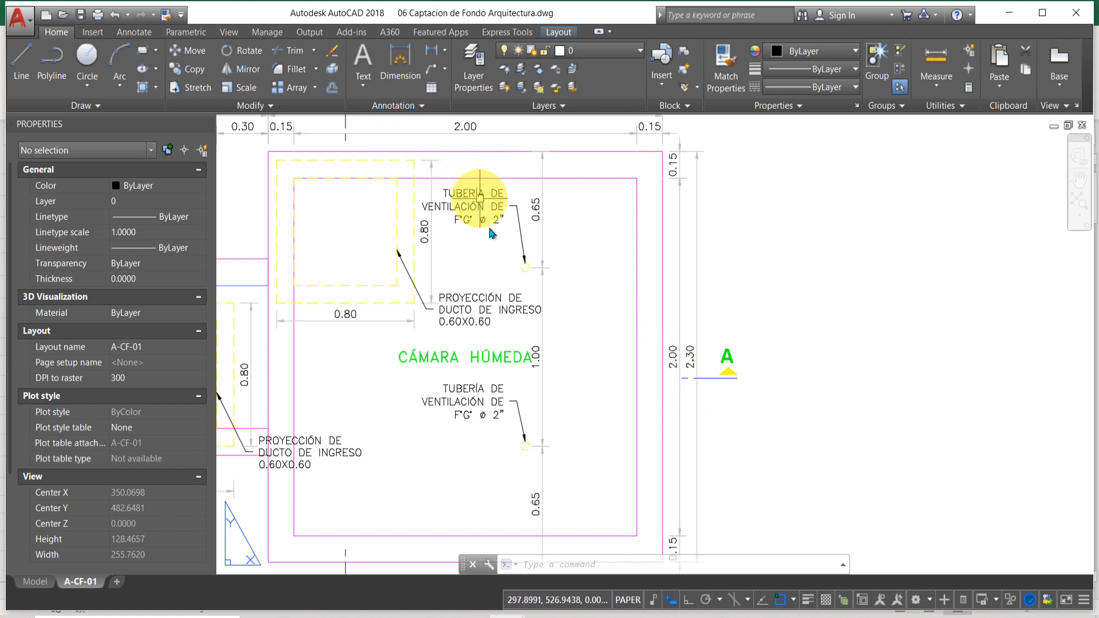
pyautogui.scroll(-3, 488, 224)
pyautogui.scroll(3, 467, 164)
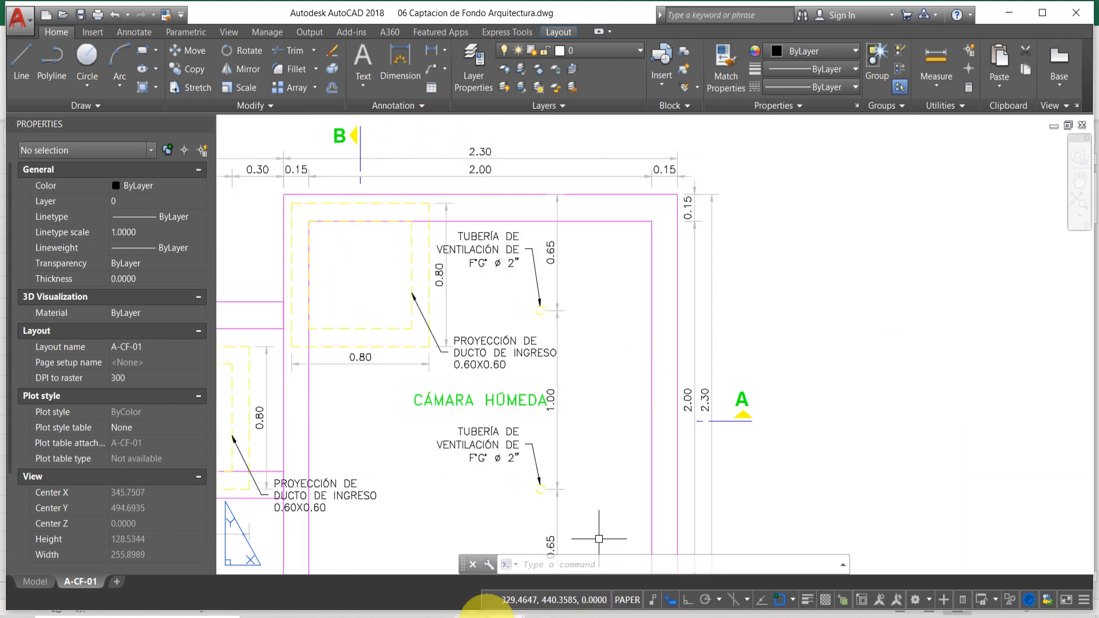
# Return to the structural workbook in Excel and set the free screen width b to 2.00 m
pyautogui.moveTo(484, 616)
pyautogui.click(381, 598)
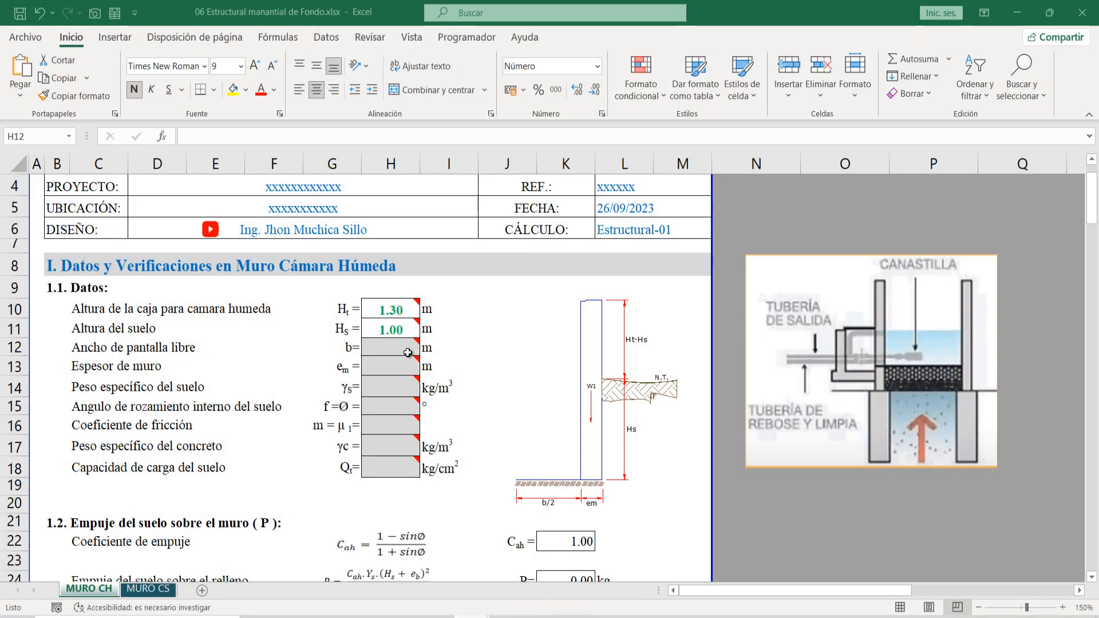
pyautogui.click(400, 350)
pyautogui.write('2')
pyautogui.press('Return')
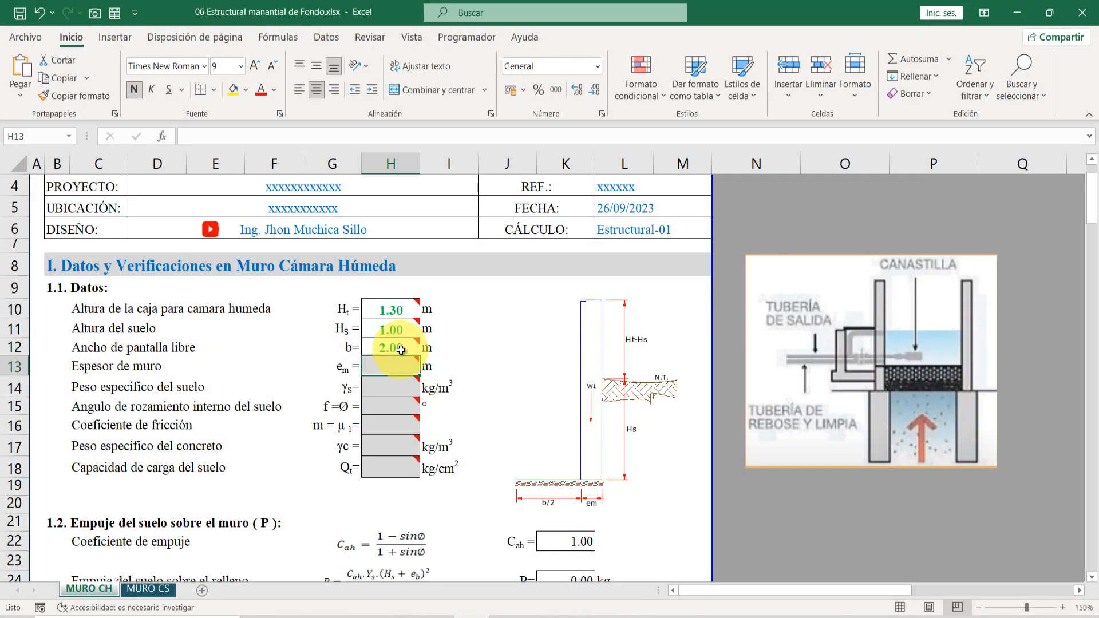
# Check the wall thickness on the AutoCAD plan and set em to 0.15 m in the structural workbook in Excel
pyautogui.moveTo(63, 367); pyautogui.dragTo(416, 355)
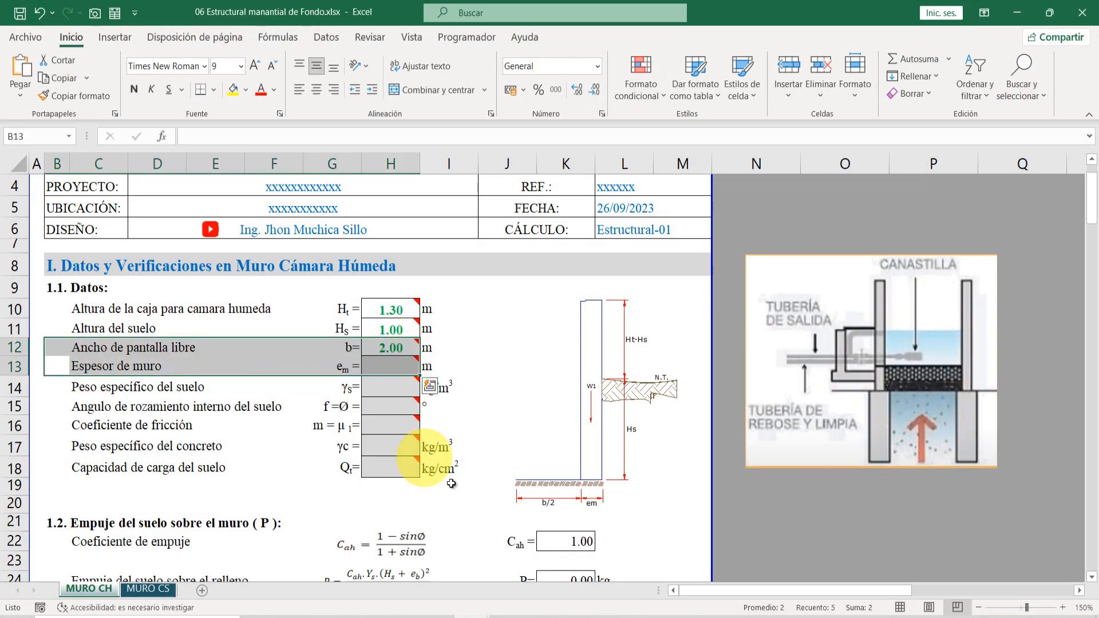
pyautogui.click(515, 617)
pyautogui.click(344, 584)
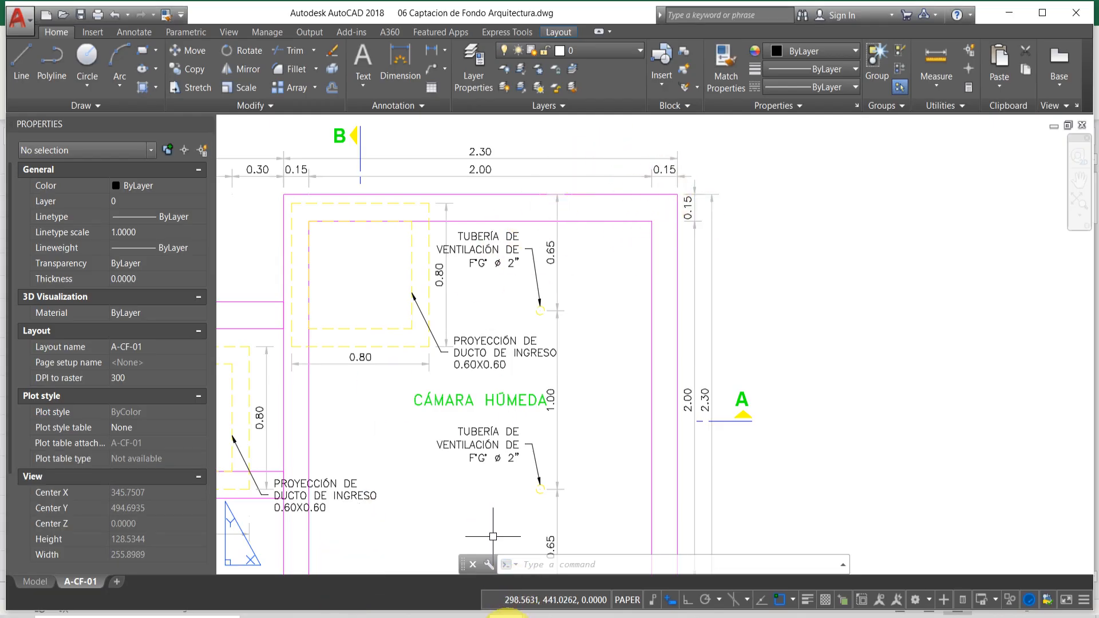
pyautogui.moveTo(506, 615)
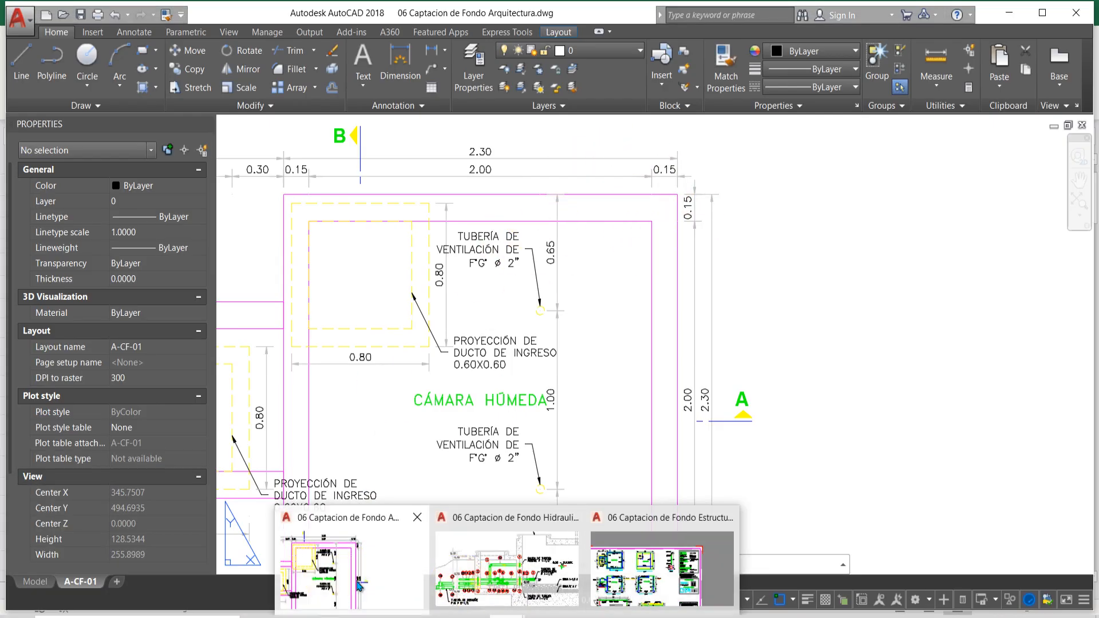
pyautogui.moveTo(458, 615)
pyautogui.click(518, 567)
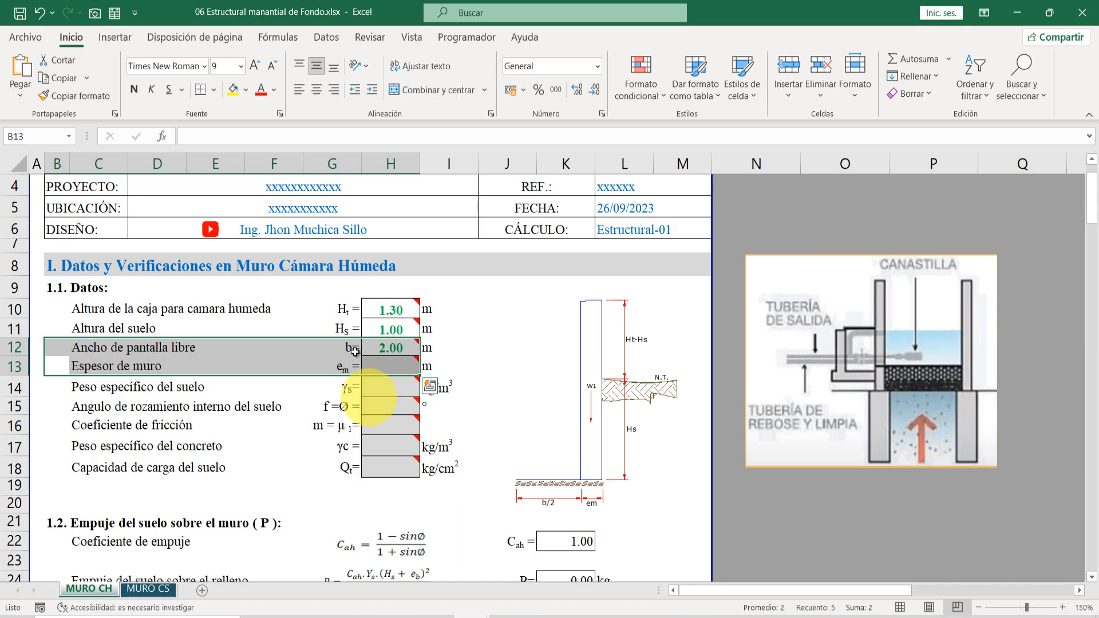
pyautogui.click(390, 362)
pyautogui.write('0.')
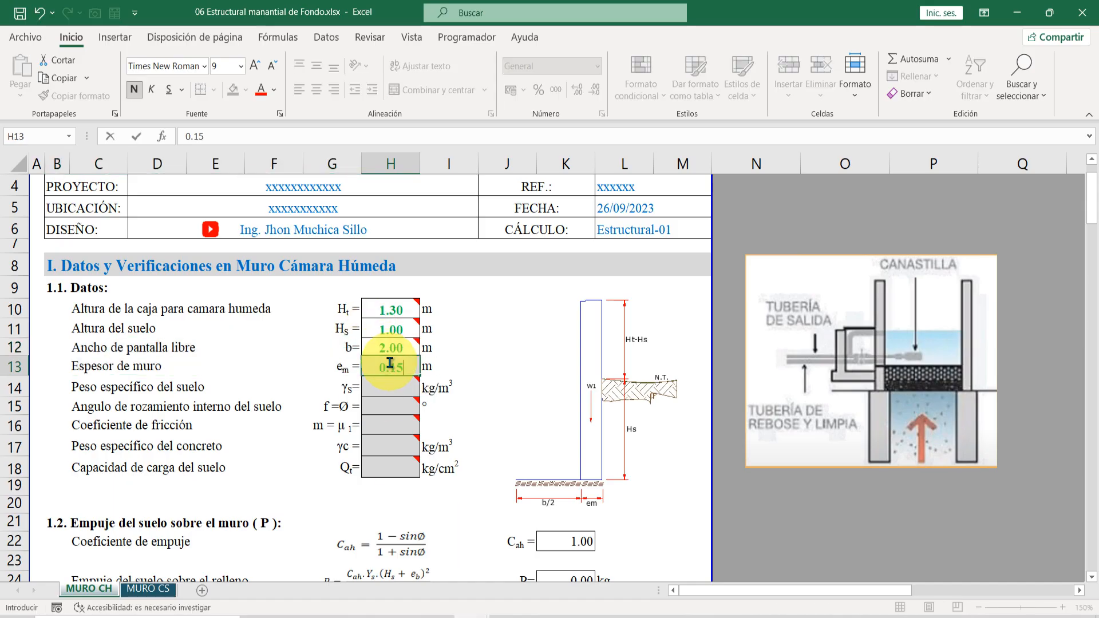
pyautogui.write('15')
pyautogui.press('Return')
# Set the soil's specific weight to 1700 kg/m³ and its internal friction angle to 10°
pyautogui.moveTo(103, 389); pyautogui.dragTo(356, 388)
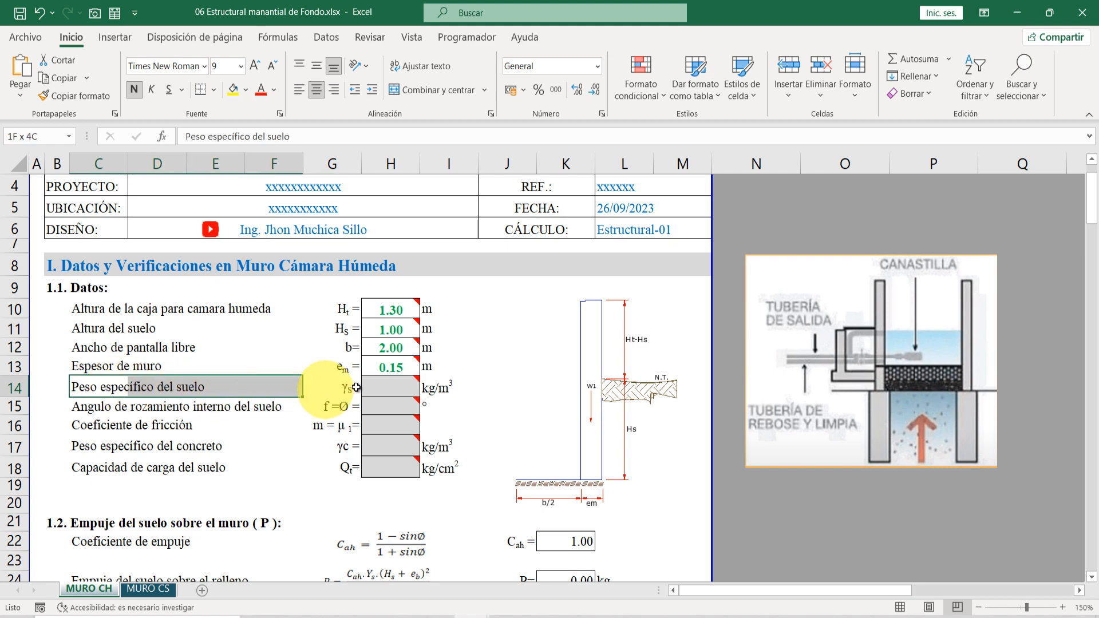
pyautogui.click(391, 385)
pyautogui.write('1700')
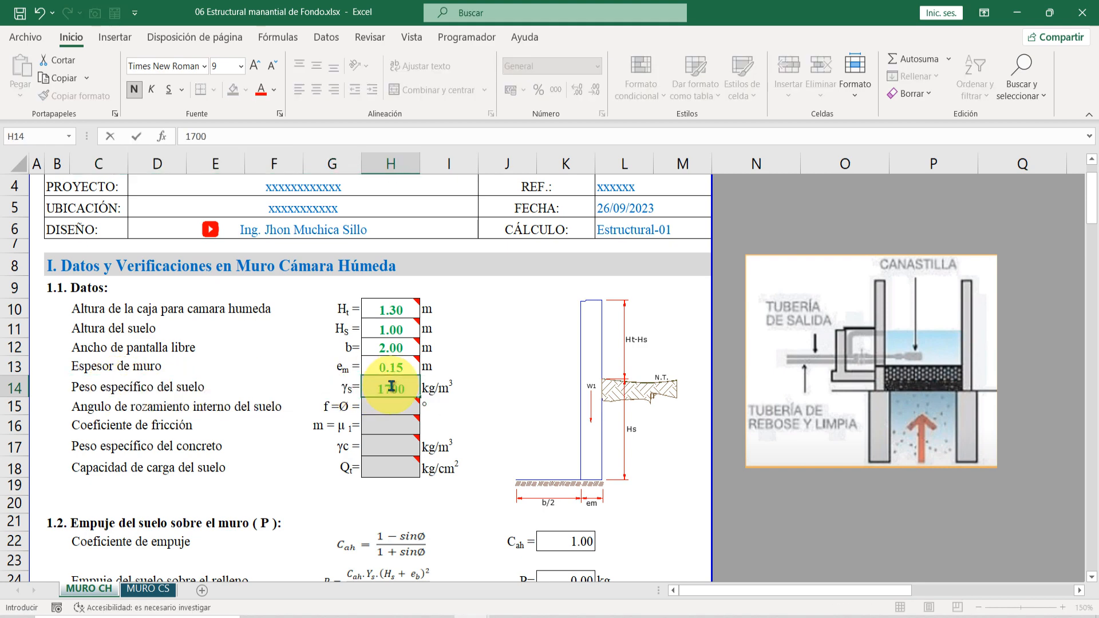
pyautogui.press('Return')
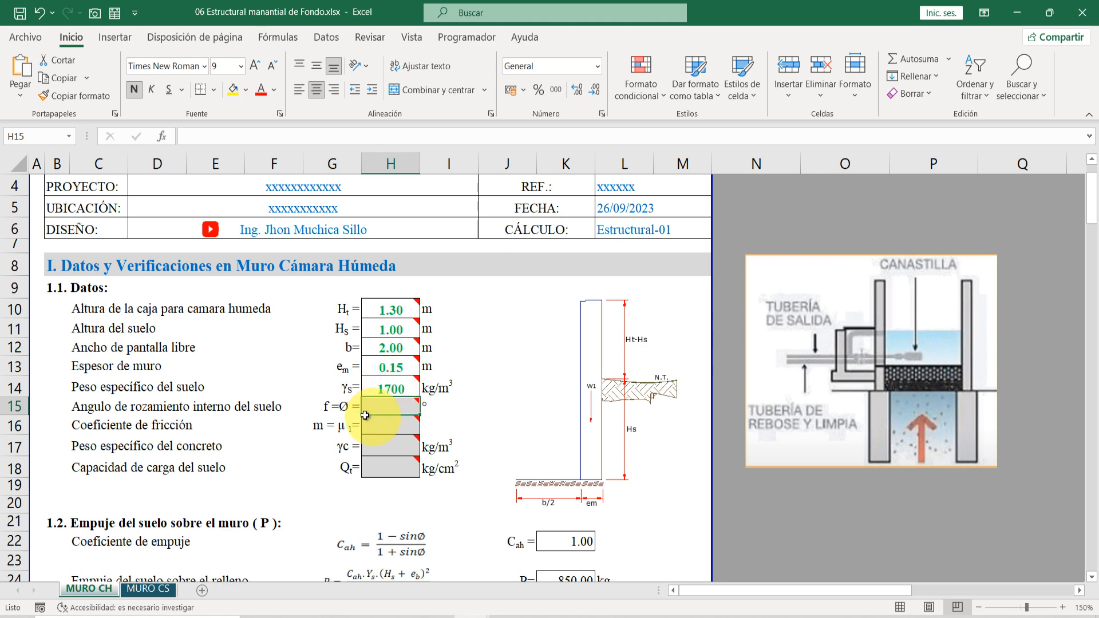
pyautogui.moveTo(103, 406); pyautogui.dragTo(405, 403)
pyautogui.click(406, 404)
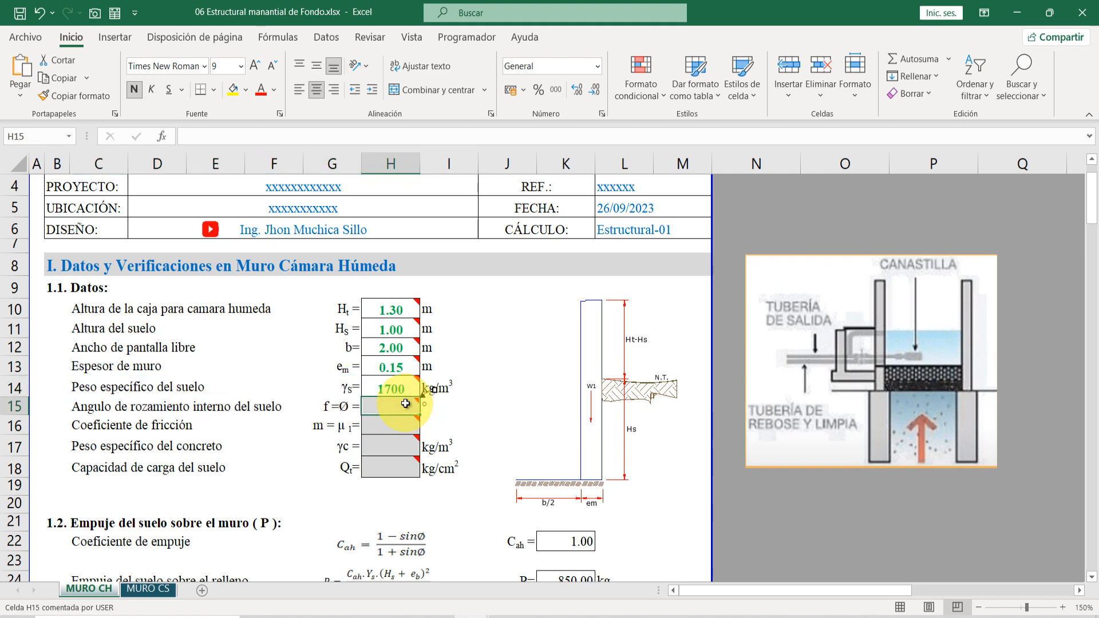
pyautogui.write('10')
pyautogui.press('Return')
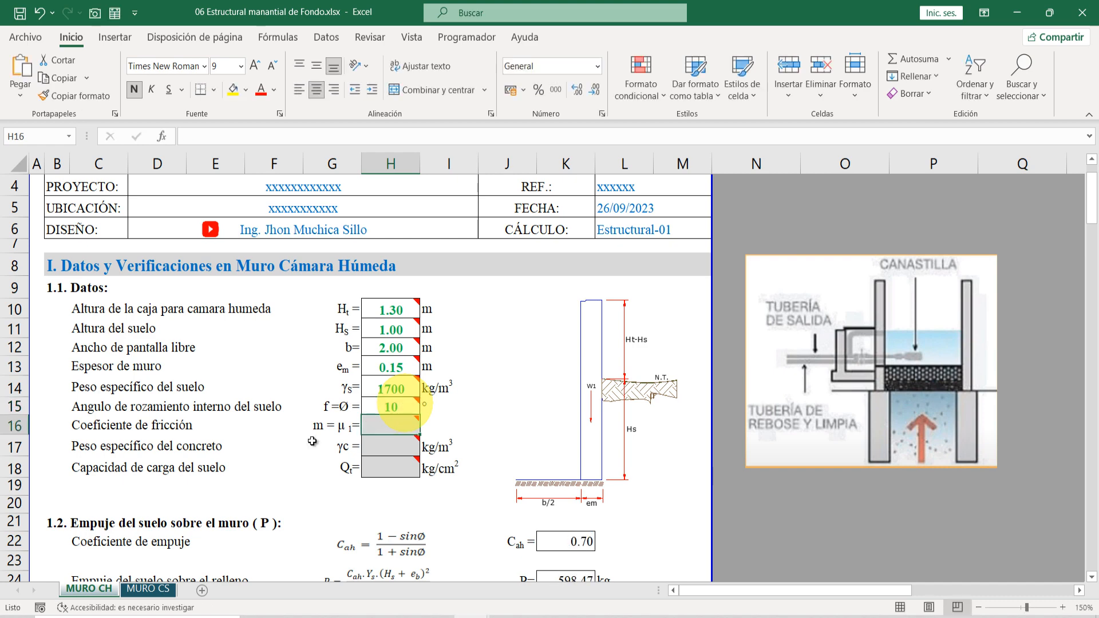
# Set the friction coefficient to 0.42 and the concrete's specific weight to 2400 kg/m³
pyautogui.moveTo(95, 425); pyautogui.dragTo(423, 430)
pyautogui.click(395, 425)
pyautogui.write('0.42')
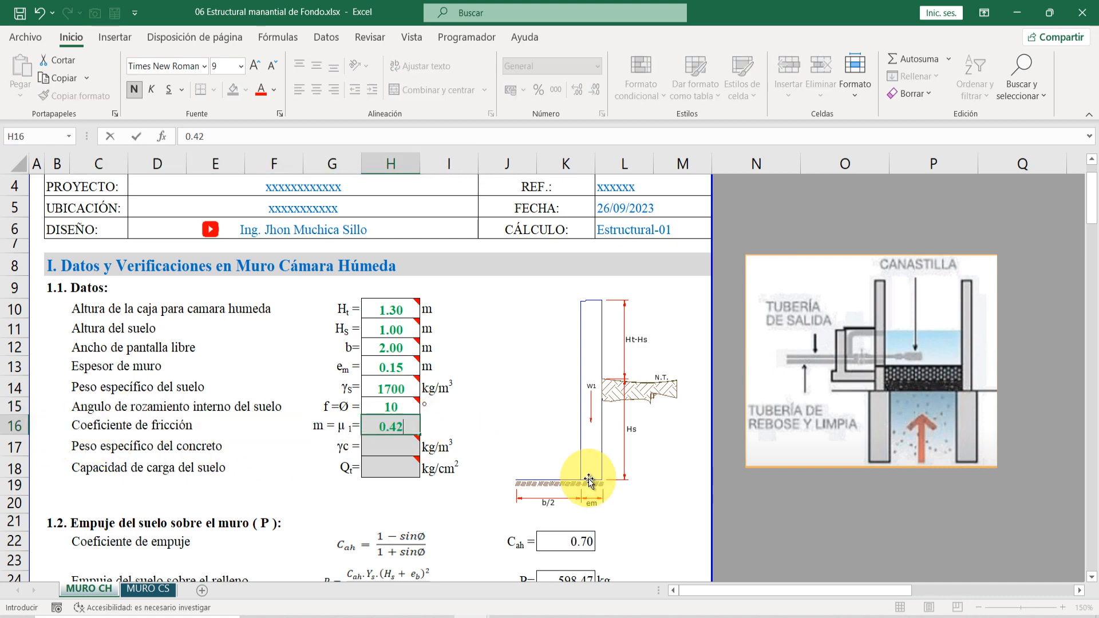
pyautogui.press('Return')
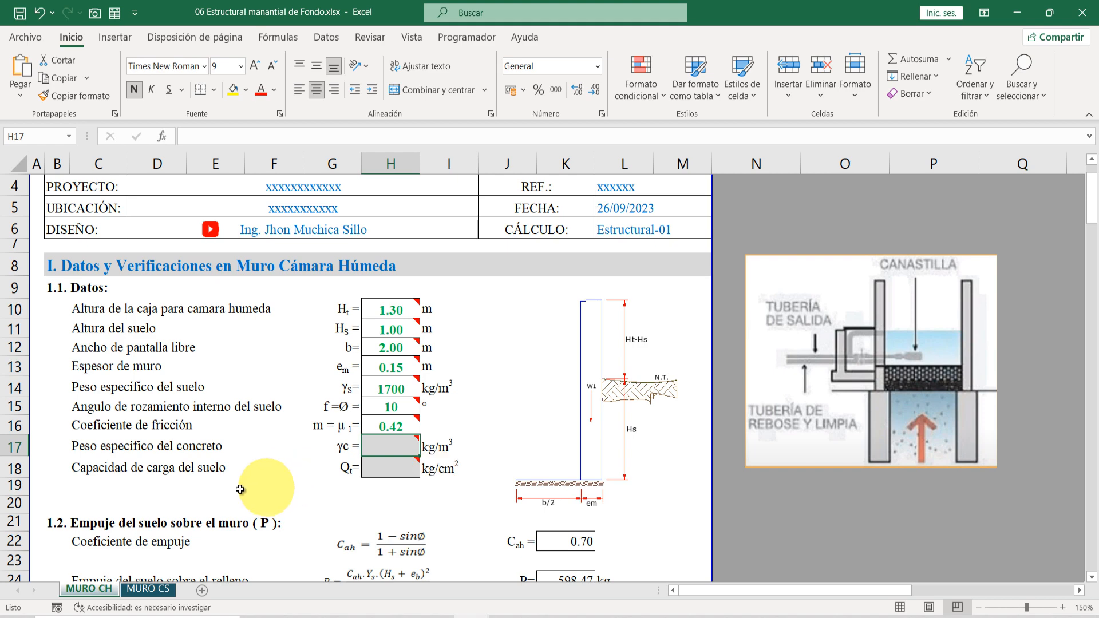
pyautogui.moveTo(91, 447); pyautogui.dragTo(371, 445)
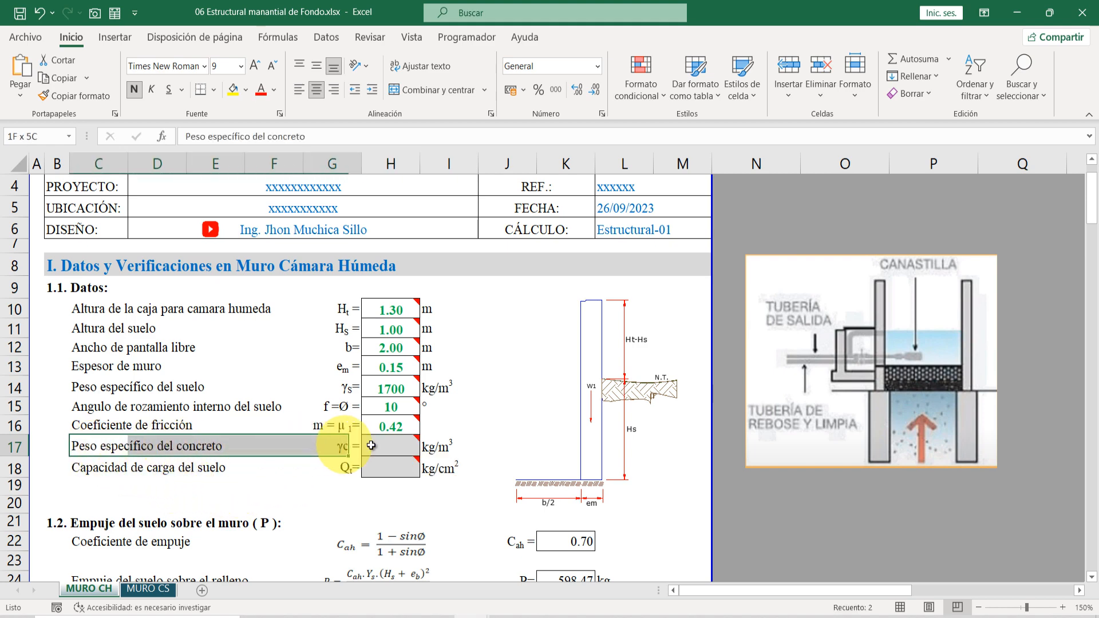
pyautogui.click(378, 446)
pyautogui.write('2400')
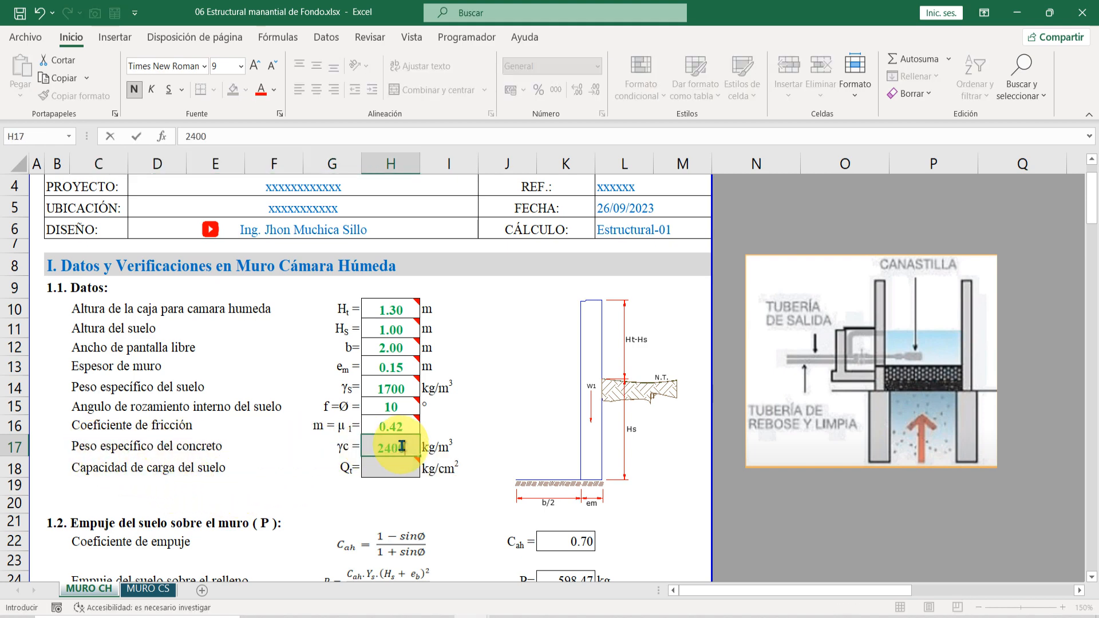
pyautogui.press('Return')
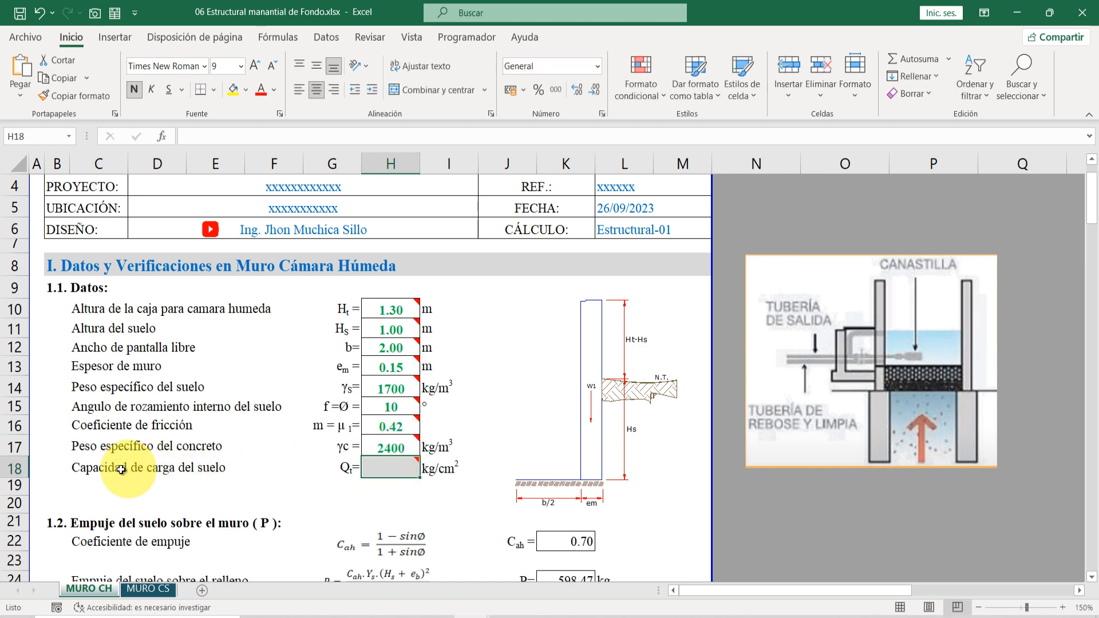
# Set the soil bearing capacity Qt to 1 kg/cm²
pyautogui.moveTo(90, 468); pyautogui.dragTo(355, 465)
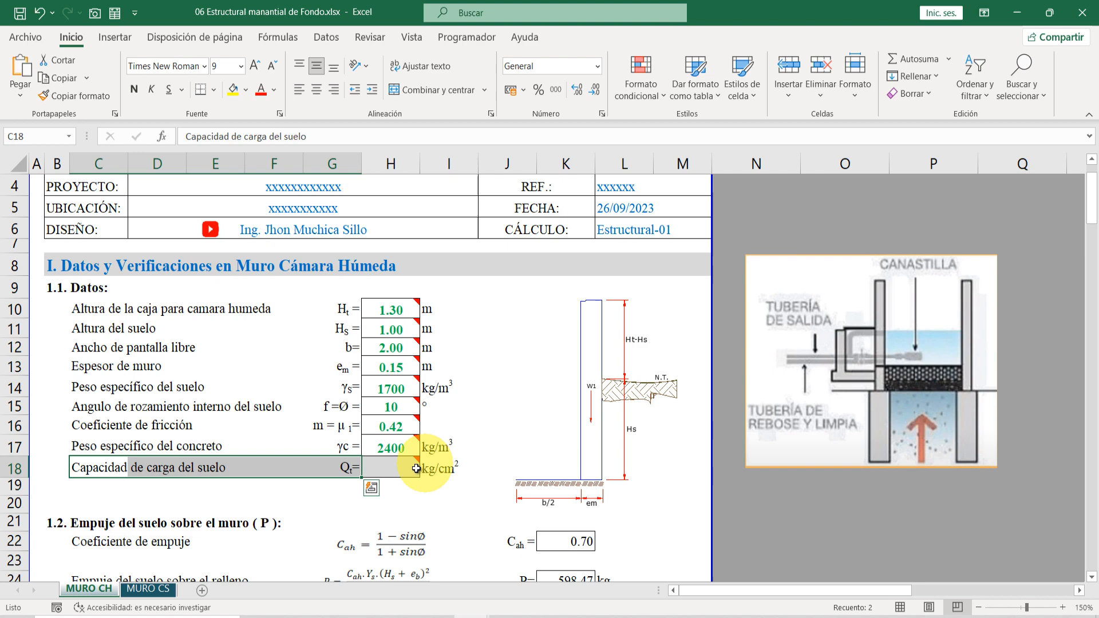
pyautogui.click(371, 467)
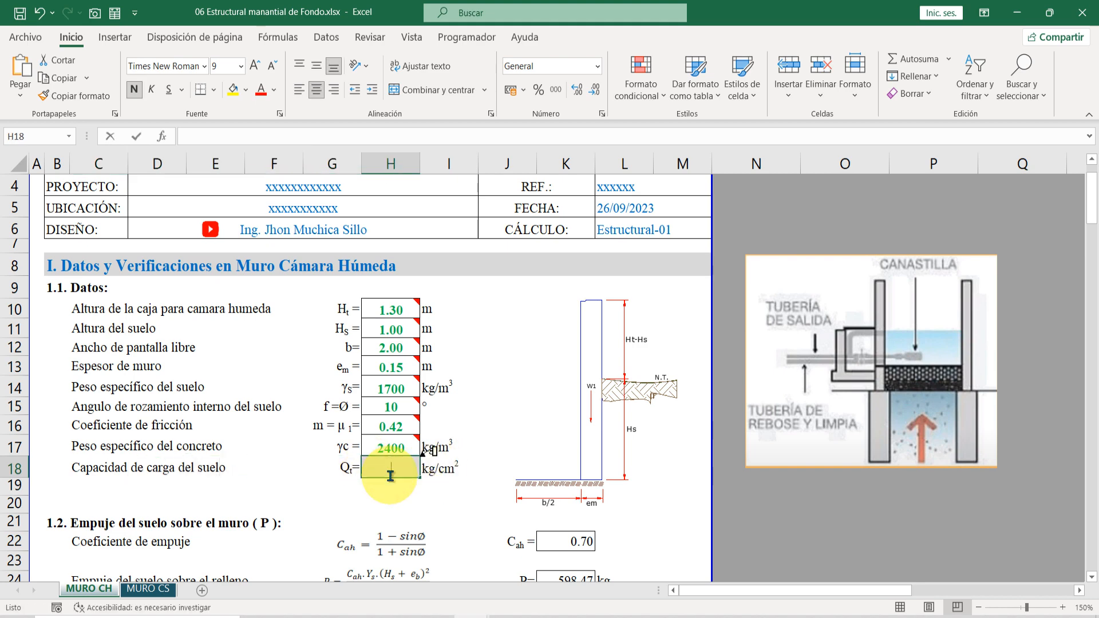
pyautogui.write('1')
pyautogui.press('Return')
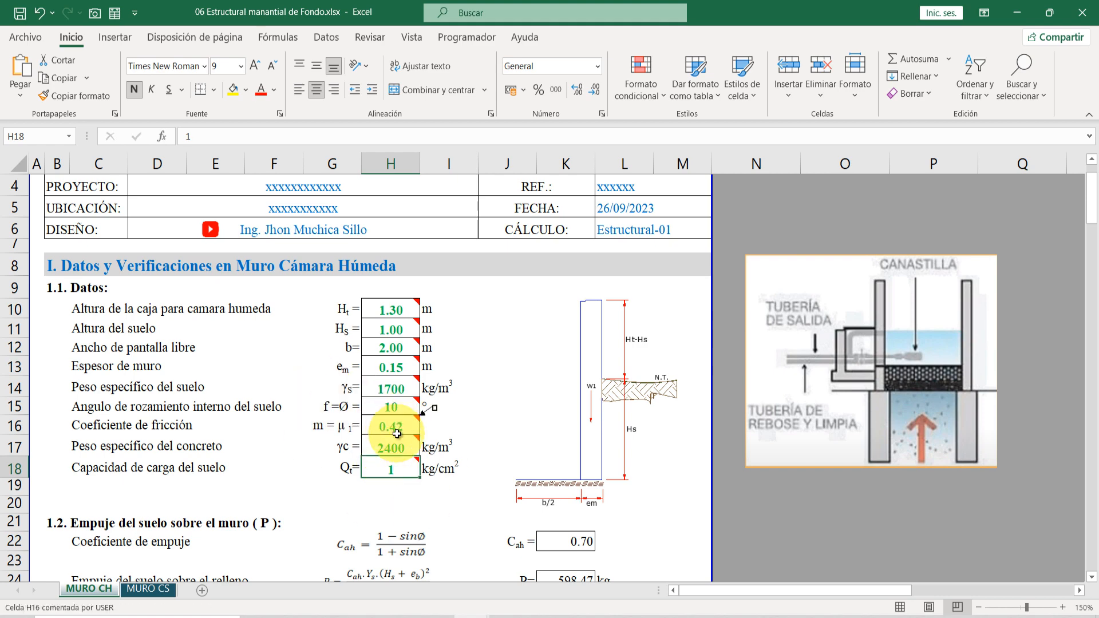
# Review the wet chamber wall's input data together with the soil thrust, overturning moment and stabilizing moment calculations
pyautogui.scroll(-2, 397, 434)
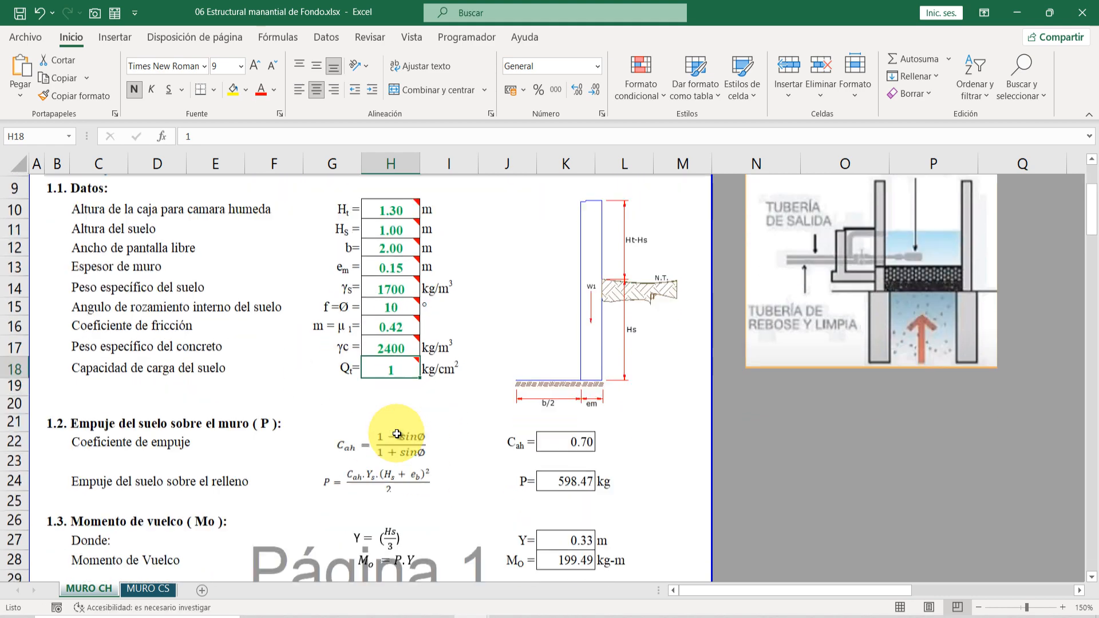
pyautogui.scroll(1, 366, 415)
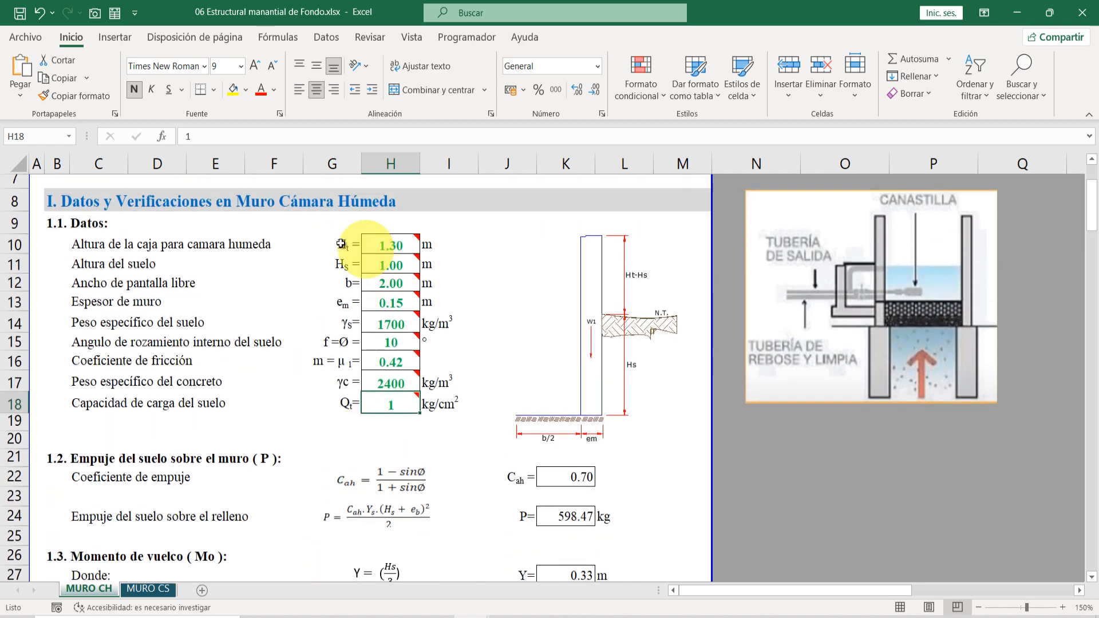
pyautogui.scroll(-3, 235, 404)
pyautogui.scroll(-1, 253, 379)
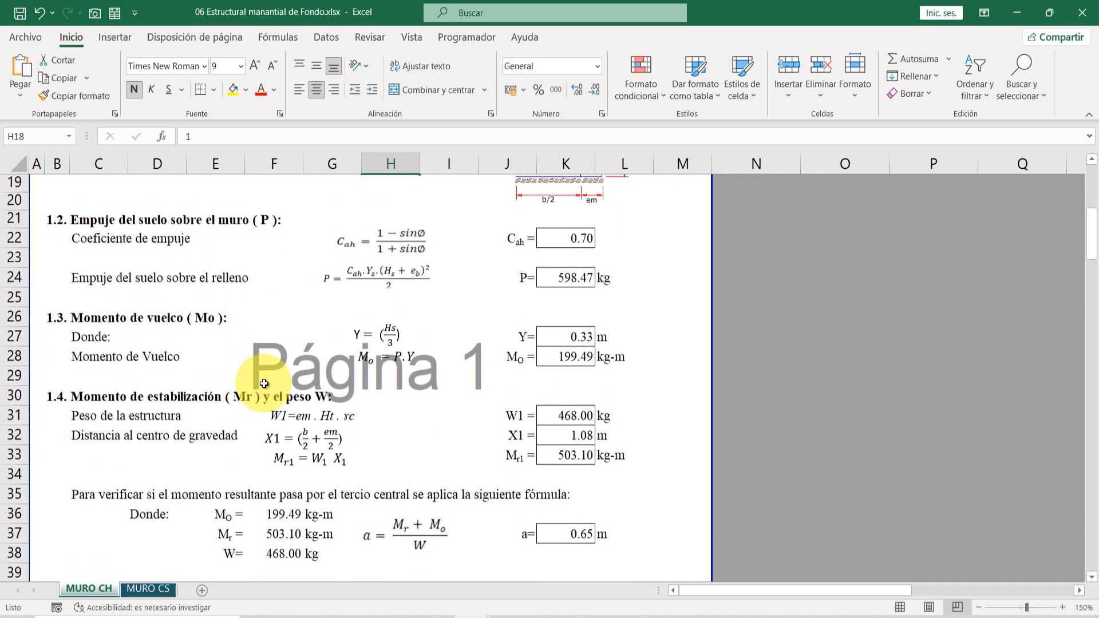
pyautogui.scroll(3, 254, 383)
pyautogui.scroll(2, 254, 386)
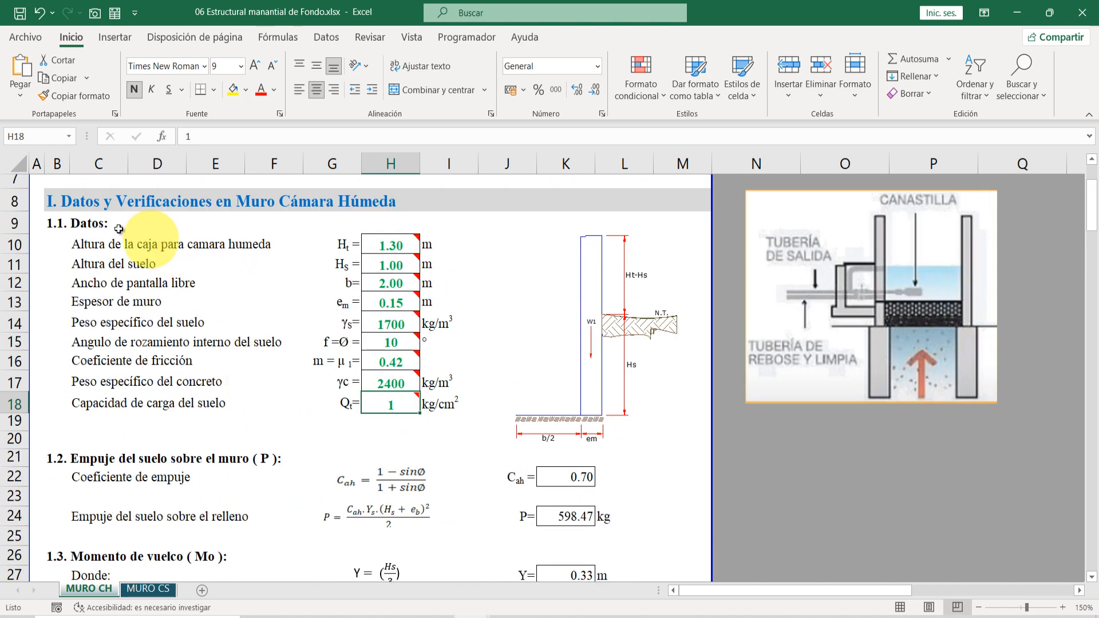
pyautogui.scroll(-3, 135, 412)
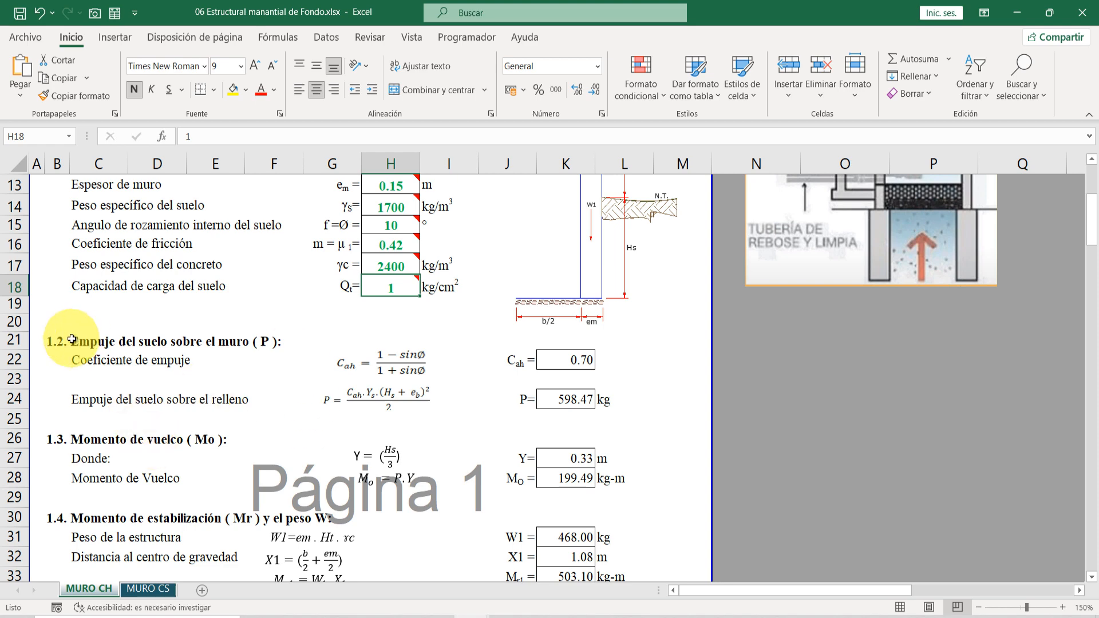
pyautogui.moveTo(55, 341); pyautogui.dragTo(613, 343)
pyautogui.scroll(3, 567, 368)
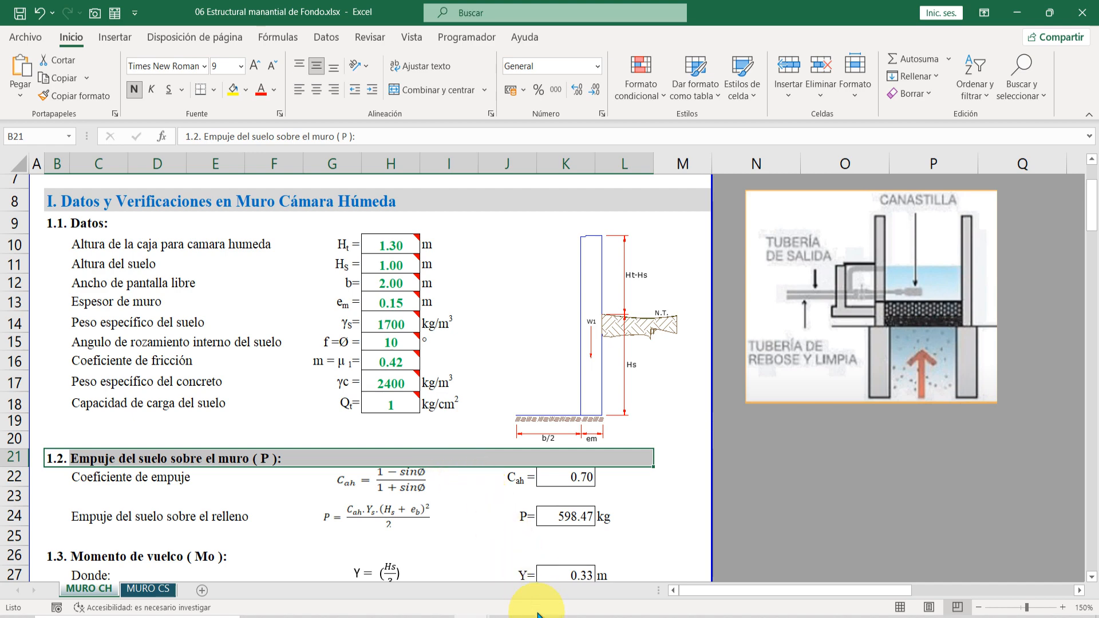
# Switch to the AutoCAD architecture drawing and examine the wet chamber's plan and dimensions
pyautogui.click(523, 609)
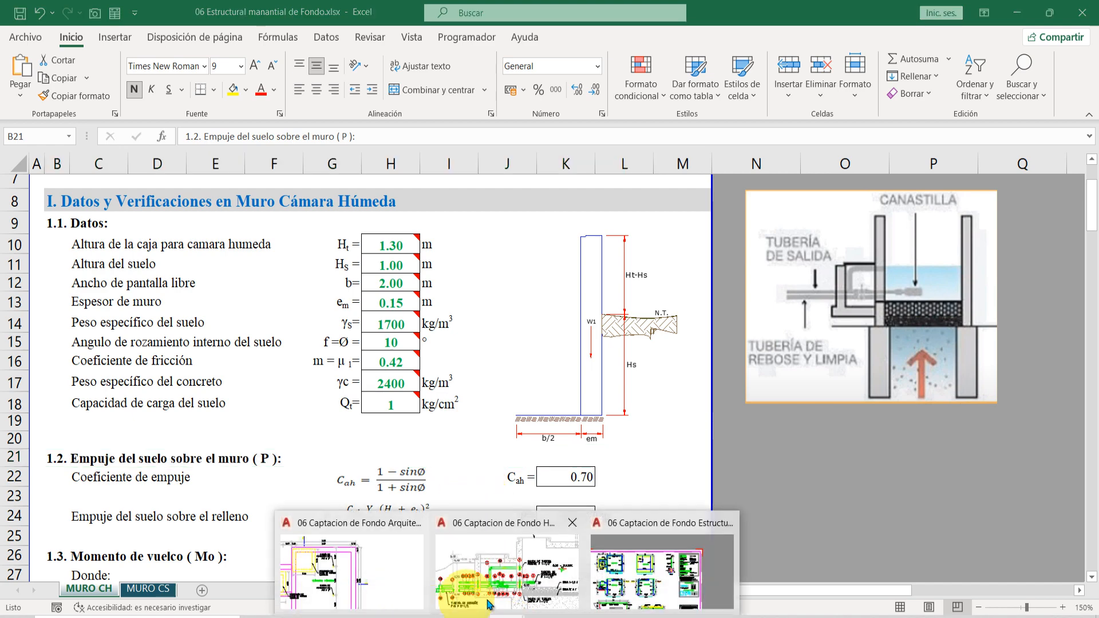
pyautogui.click(386, 579)
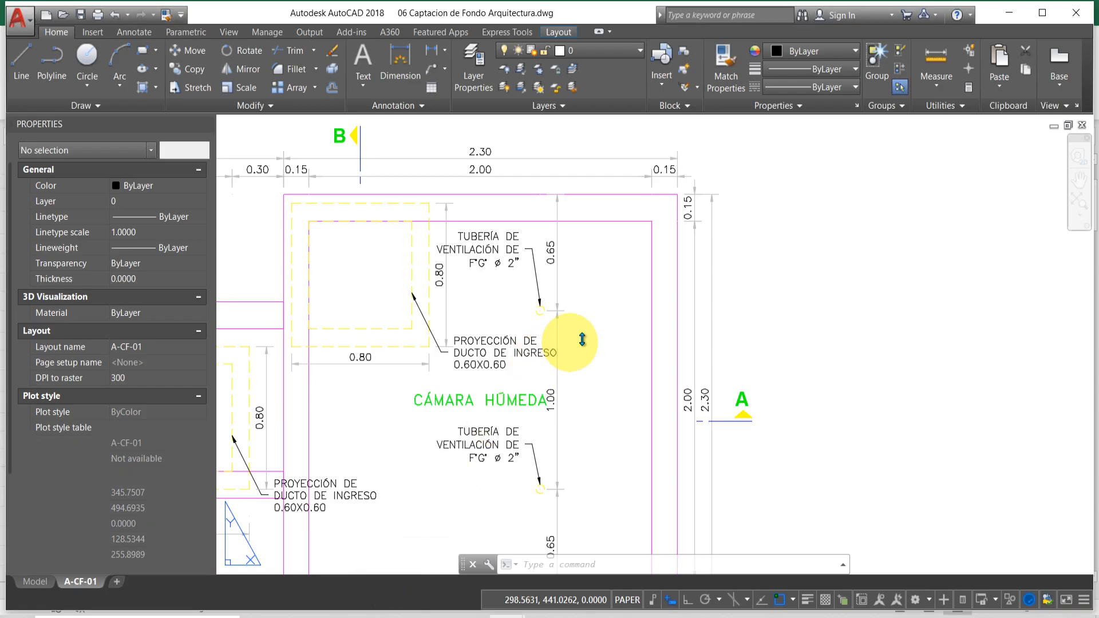
pyautogui.scroll(-5, 610, 335)
pyautogui.scroll(5, 609, 336)
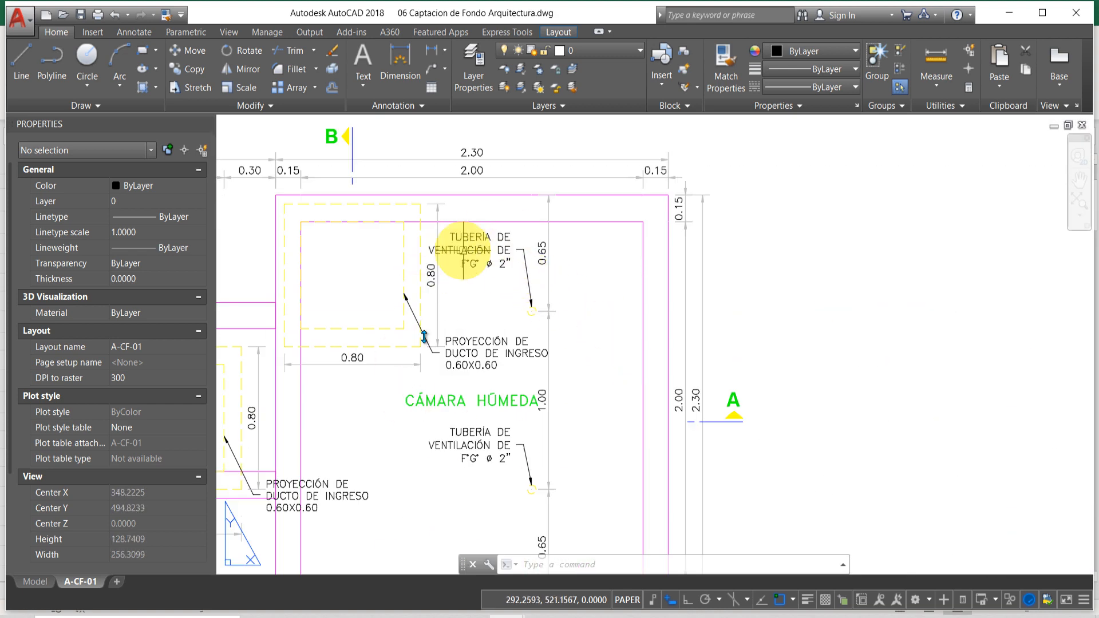
pyautogui.scroll(-2, 504, 252)
pyautogui.scroll(2, 375, 374)
pyautogui.scroll(-2, 446, 344)
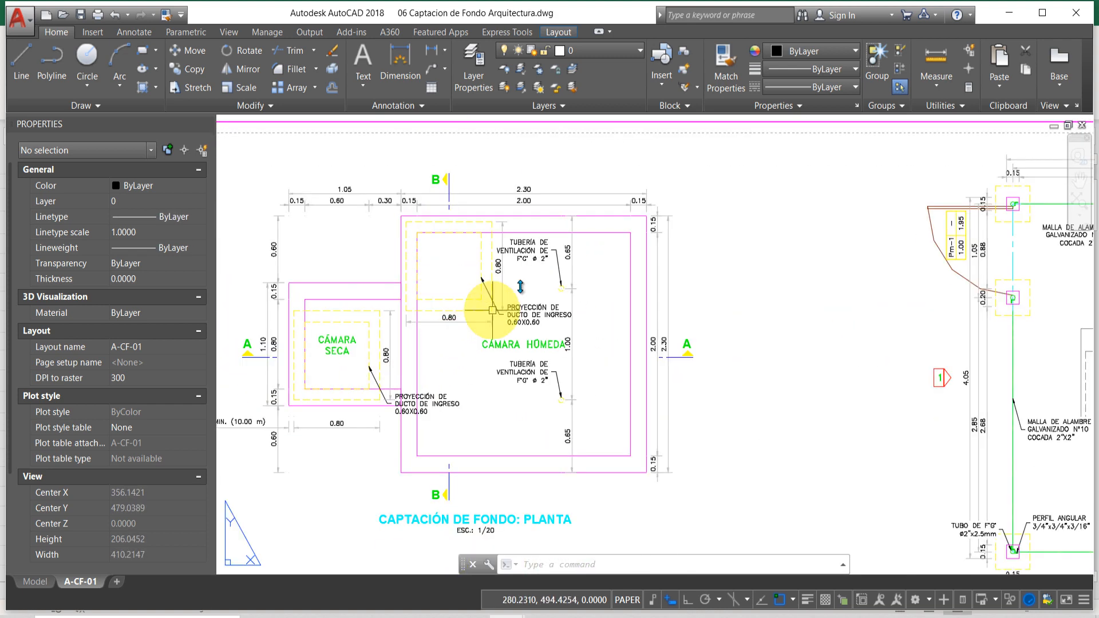
pyautogui.click(1009, 12)
# Back in the structural workbook, capture a screenshot region of about 560×476 pixels around the wet chamber wall diagram
pyautogui.click(505, 357)
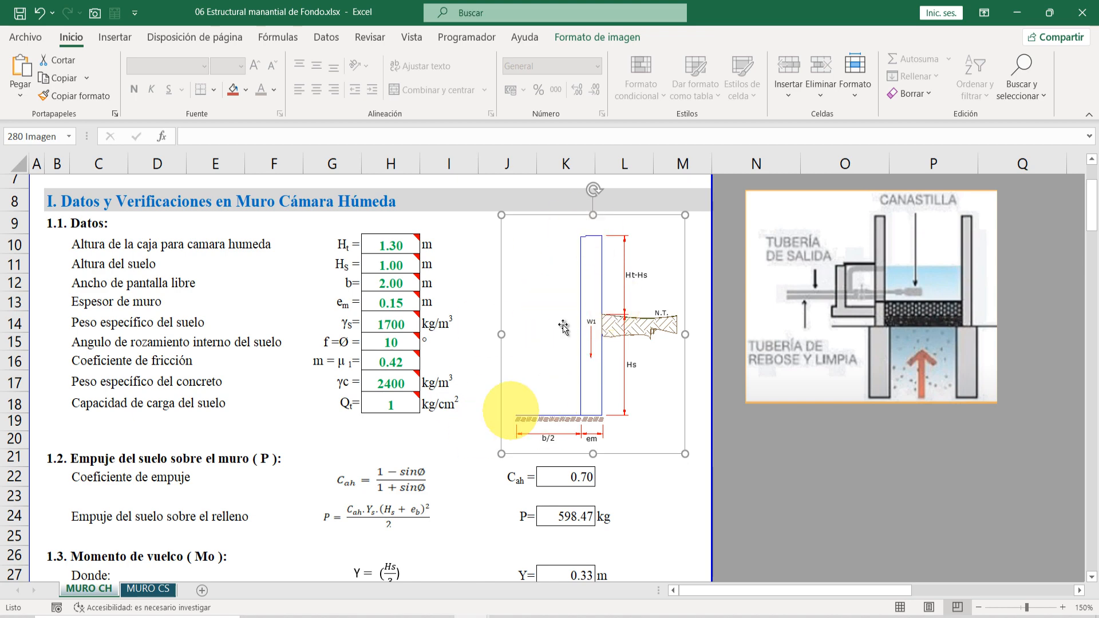
pyautogui.click(630, 515)
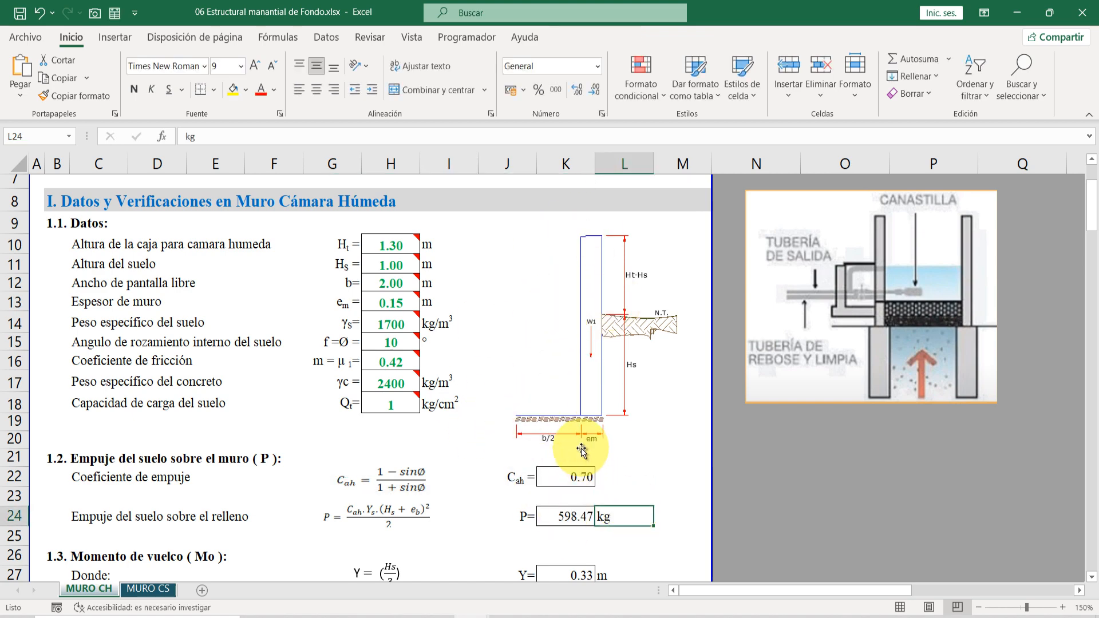
pyautogui.press('Print')
pyautogui.moveTo(414, 214); pyautogui.dragTo(735, 498)
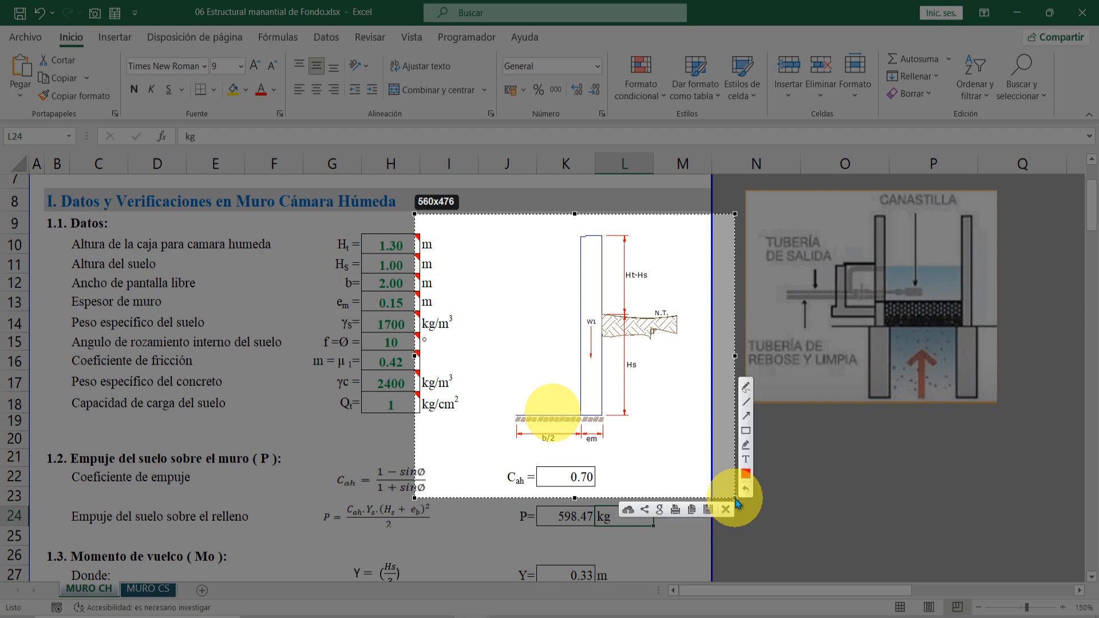
# Sketch a red sloping pressure line from the wall's top to its base on the b/2 side, with red arrows pointing at the wall
pyautogui.click(747, 418)
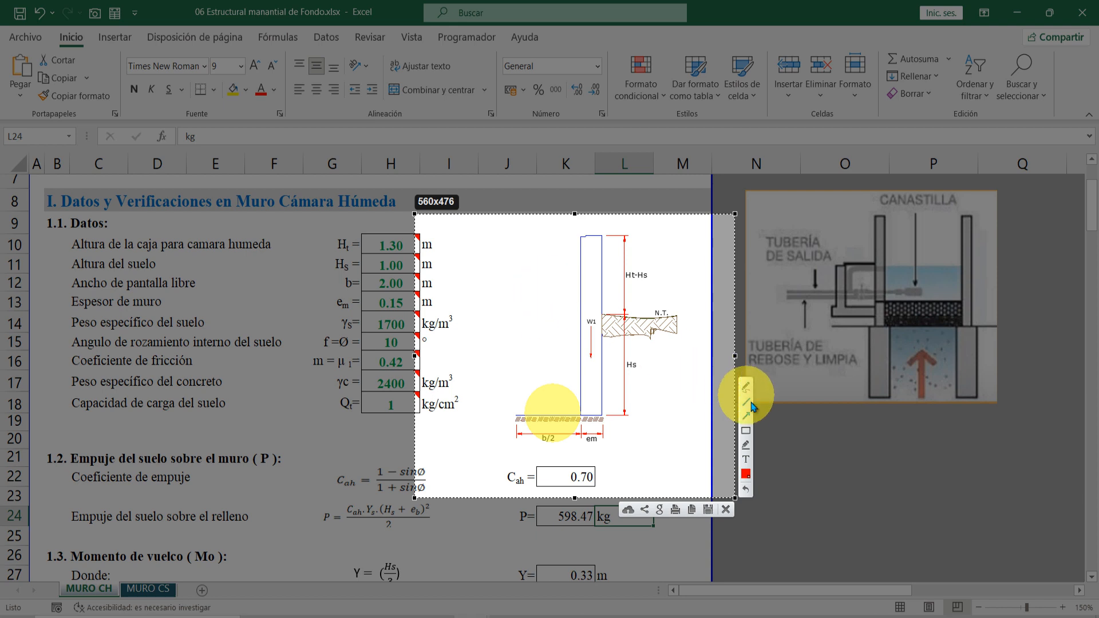
pyautogui.click(595, 251)
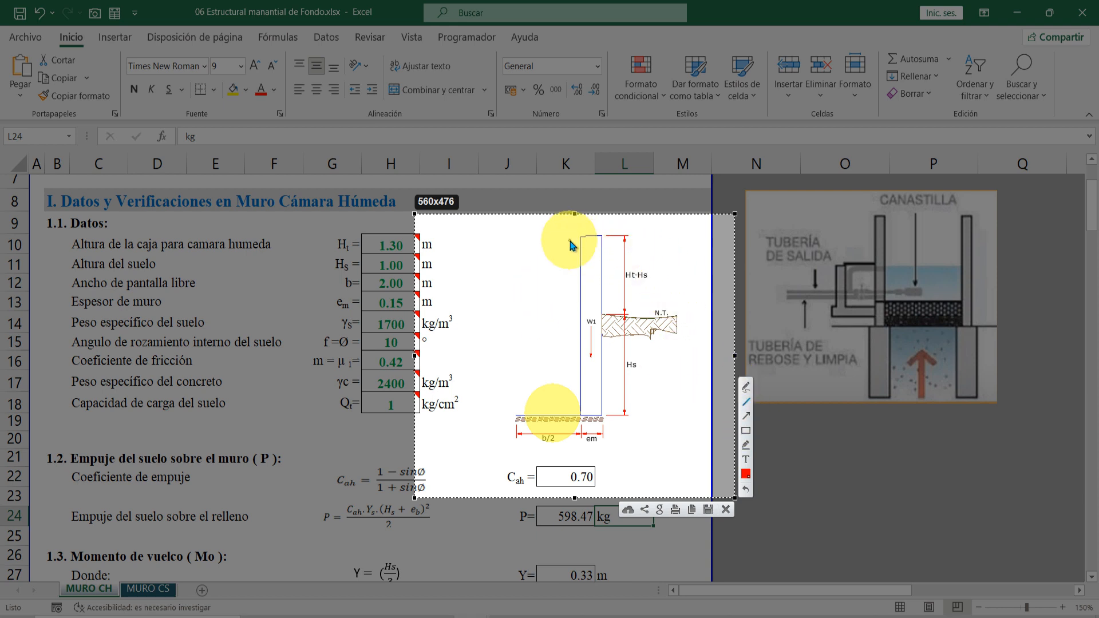
pyautogui.moveTo(580, 238); pyautogui.dragTo(558, 307)
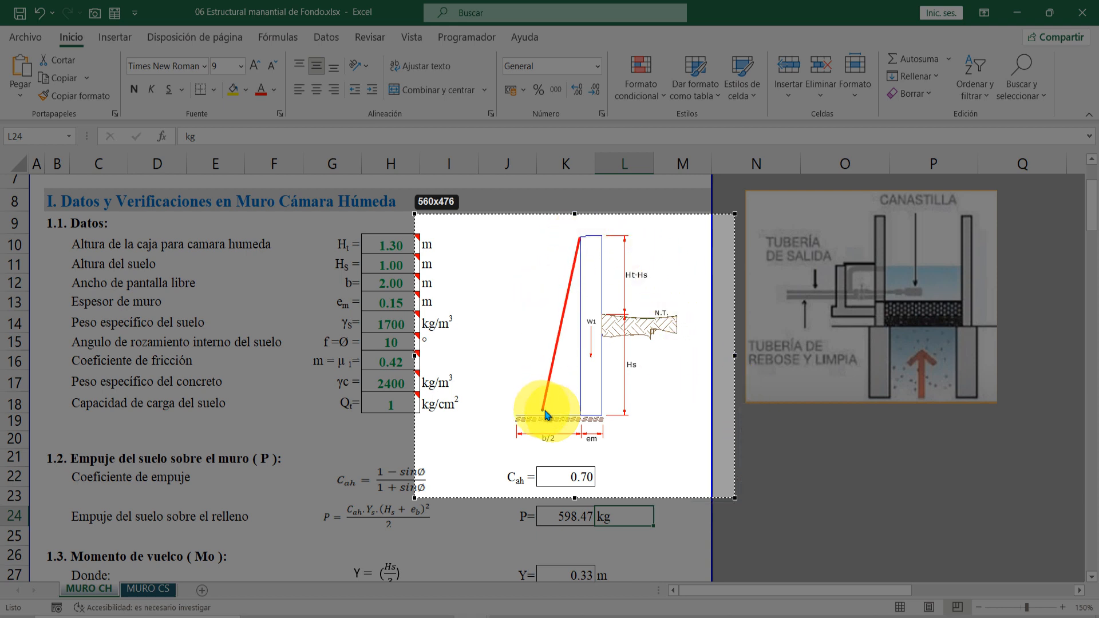
pyautogui.moveTo(541, 414); pyautogui.dragTo(541, 414)
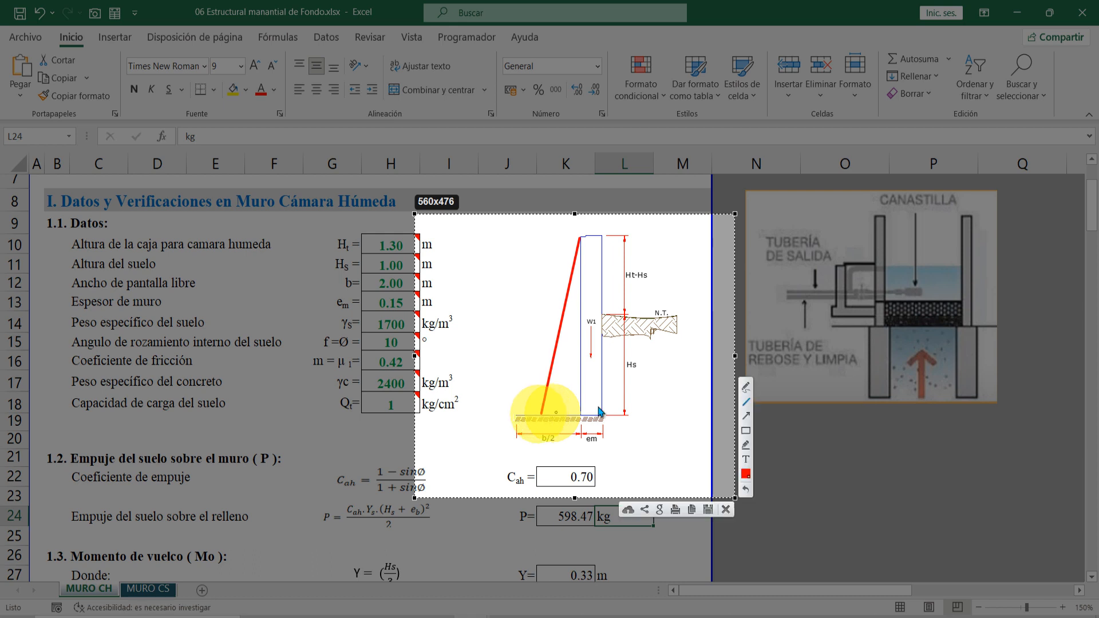
pyautogui.click(746, 417)
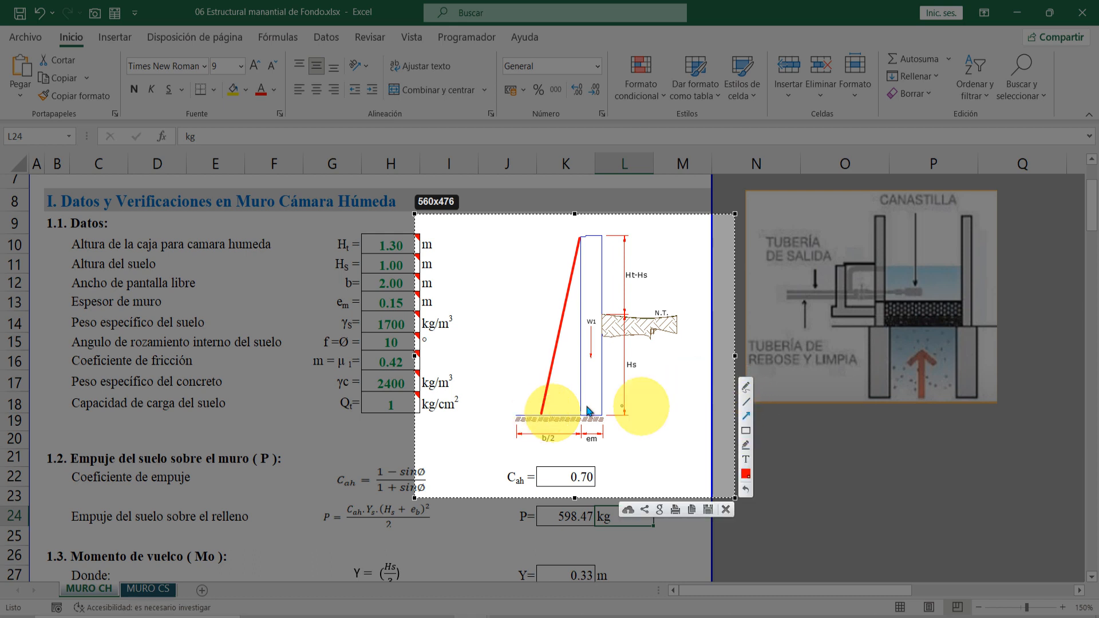
pyautogui.moveTo(549, 407); pyautogui.dragTo(576, 383)
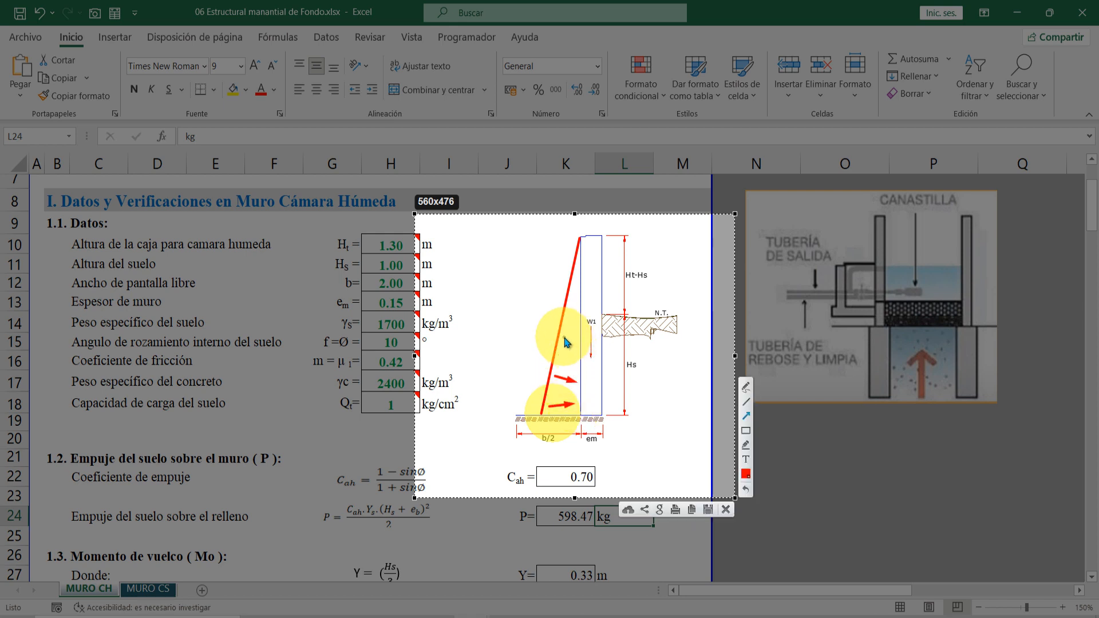
pyautogui.moveTo(564, 338)
pyautogui.mouseDown()
pyautogui.moveTo(579, 346)
pyautogui.moveTo(577, 295)
pyautogui.mouseUp()
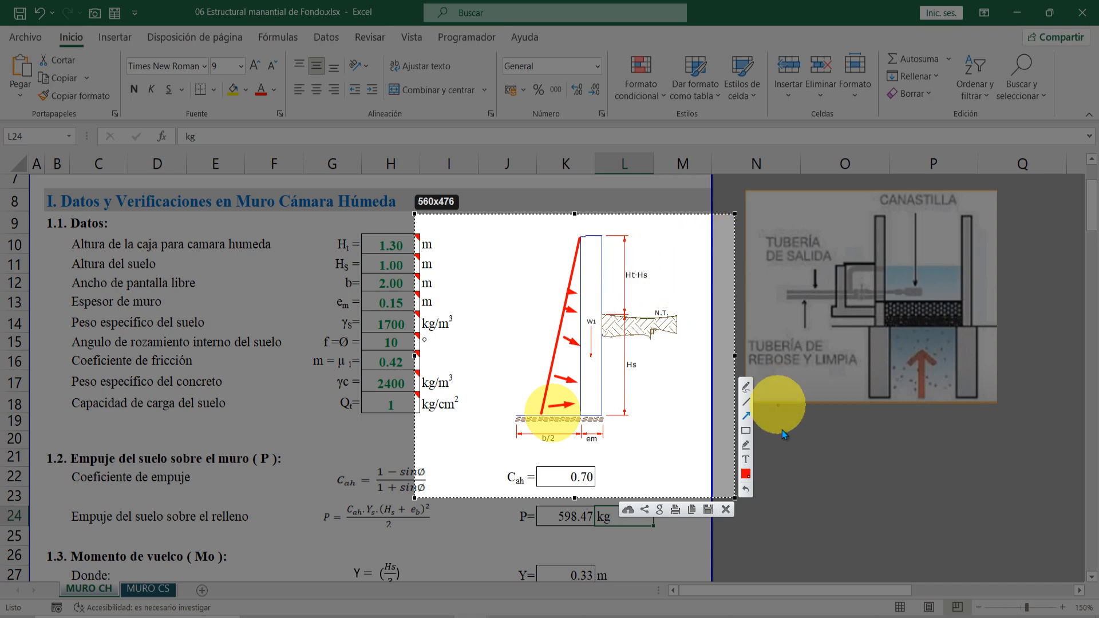
# Sketch a purple triangular pressure diagram on the wall's soil side, with purple arrows pointing toward the wall
pyautogui.click(746, 474)
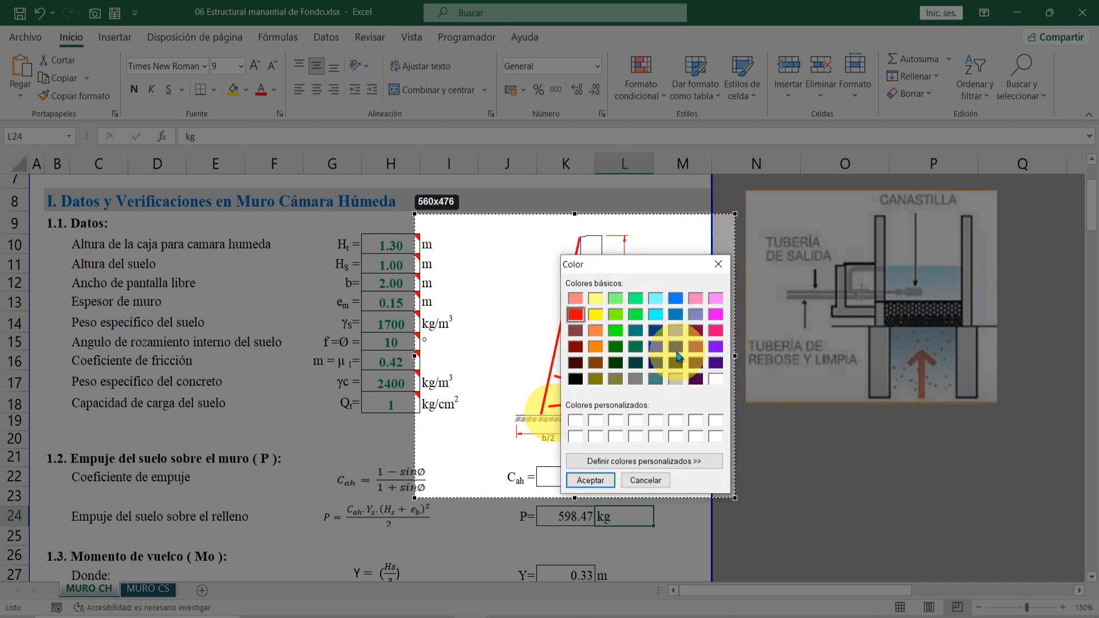
pyautogui.click(716, 347)
pyautogui.click(613, 480)
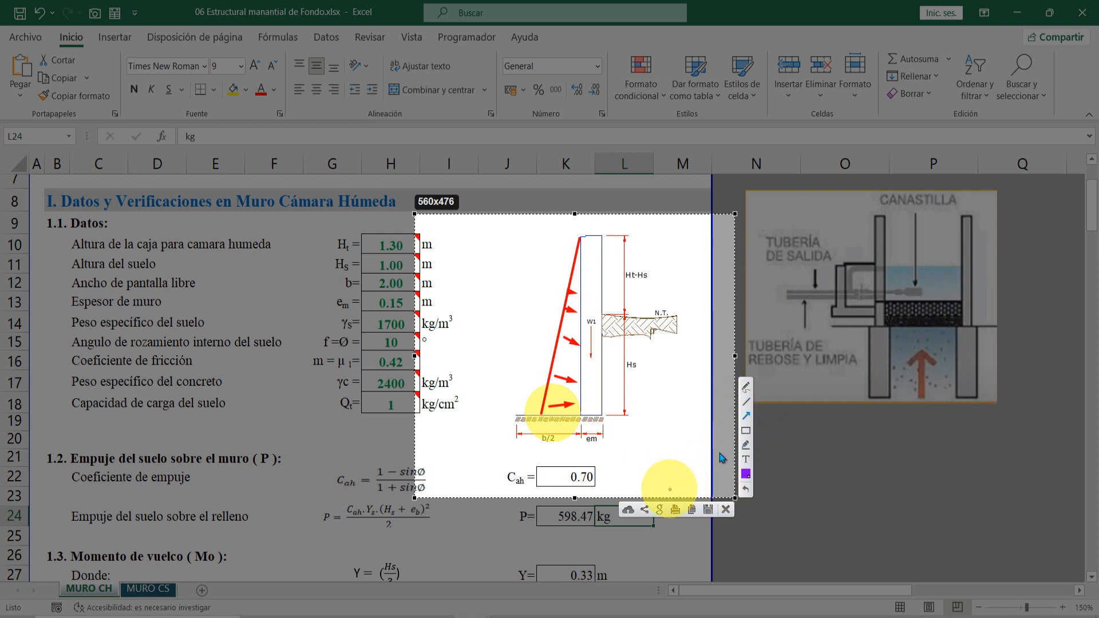
pyautogui.click(747, 403)
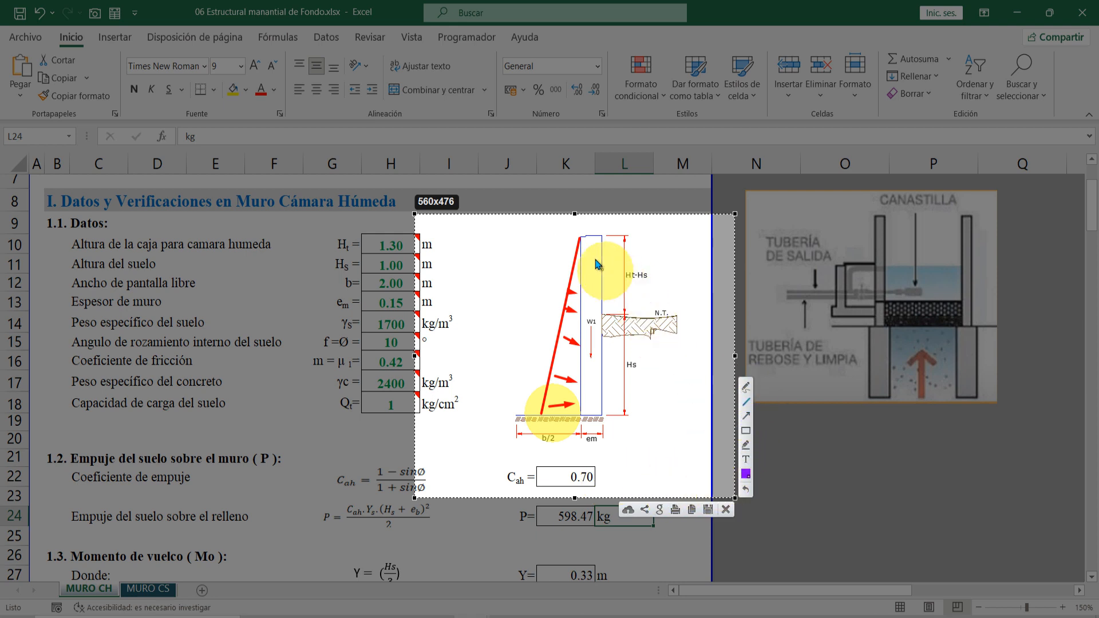
pyautogui.moveTo(607, 239)
pyautogui.mouseDown()
pyautogui.moveTo(657, 429)
pyautogui.moveTo(650, 413)
pyautogui.mouseUp()
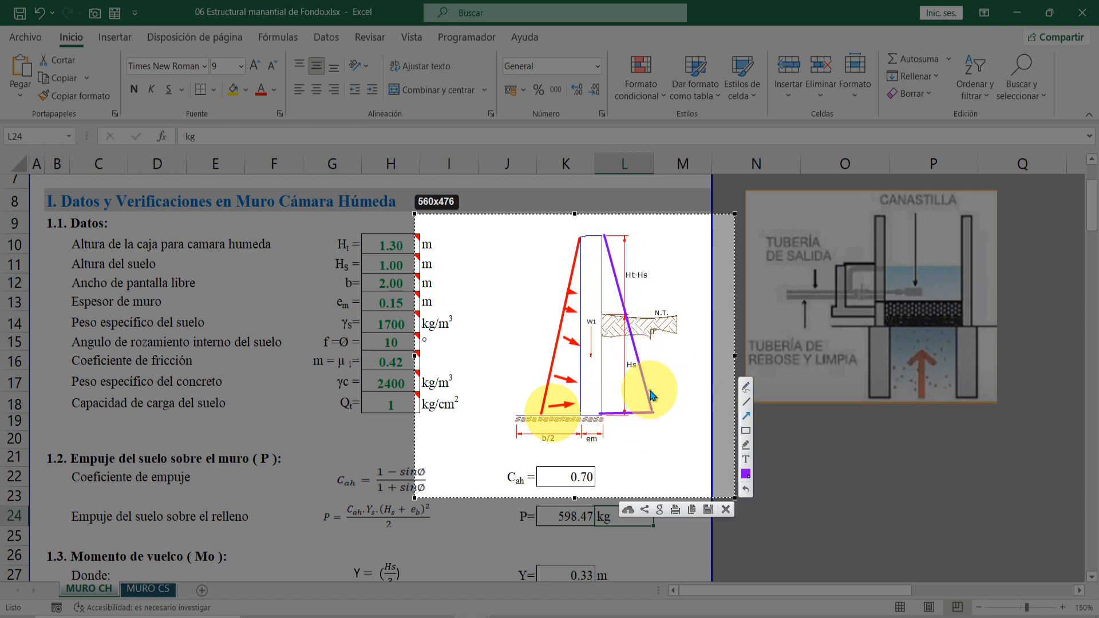
pyautogui.moveTo(642, 404)
pyautogui.mouseDown()
pyautogui.moveTo(602, 406)
pyautogui.moveTo(604, 378)
pyautogui.mouseUp()
pyautogui.moveTo(630, 326)
pyautogui.mouseDown()
pyautogui.moveTo(600, 331)
pyautogui.moveTo(614, 297)
pyautogui.moveTo(605, 302)
pyautogui.mouseUp()
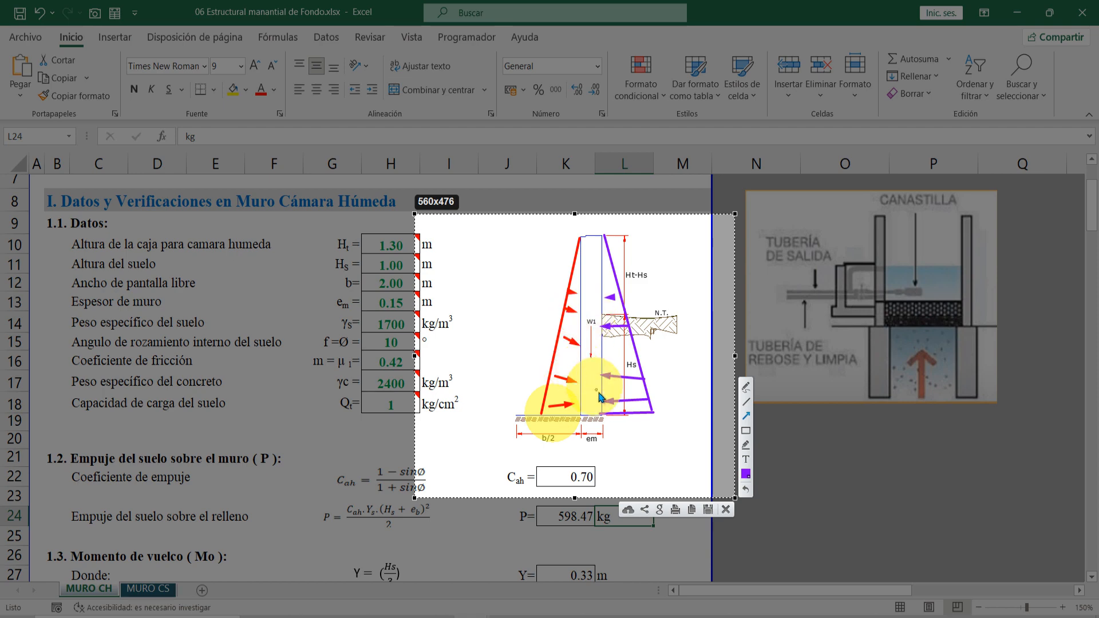
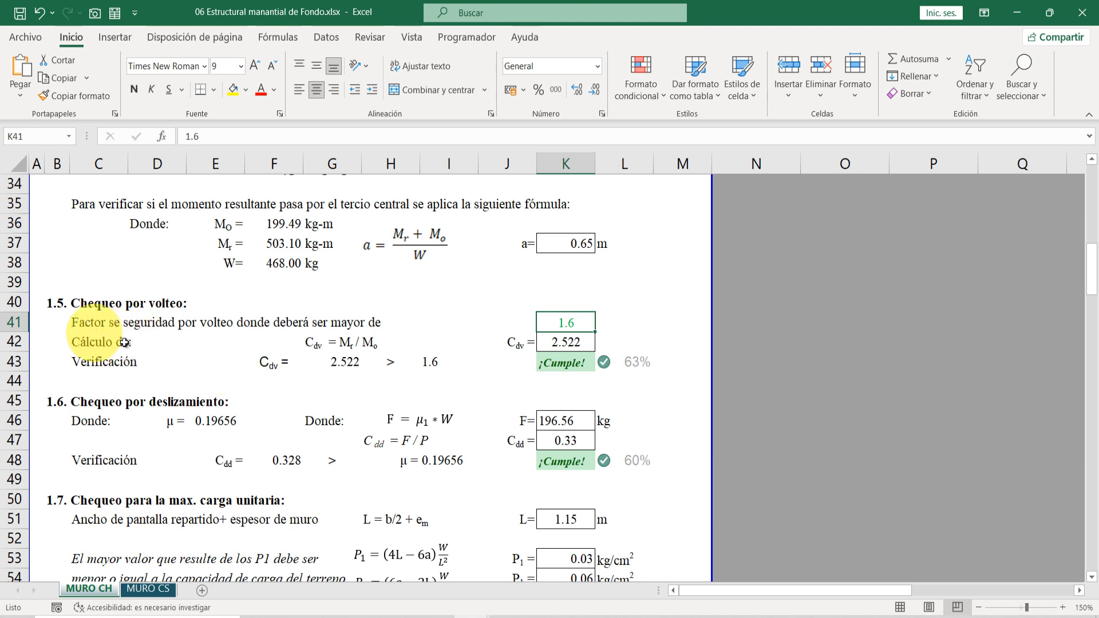
# Review the overturning check in section 1.5, including the Cdv formula, the verification against the safety factor and its ratio
pyautogui.click(331, 342)
pyautogui.click(565, 349)
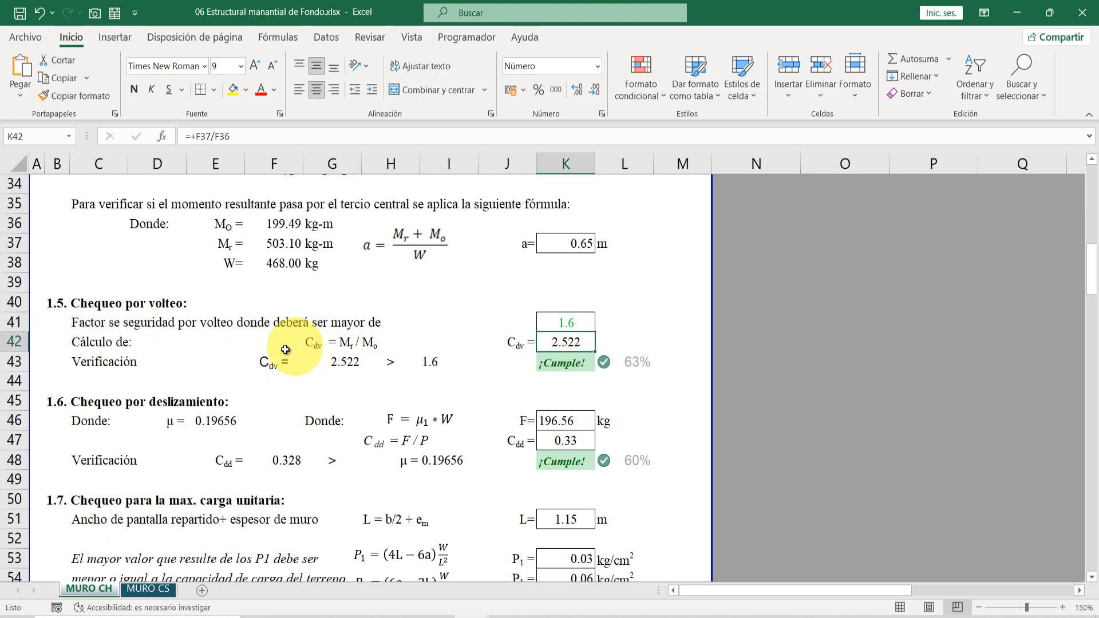
pyautogui.scroll(1, 346, 383)
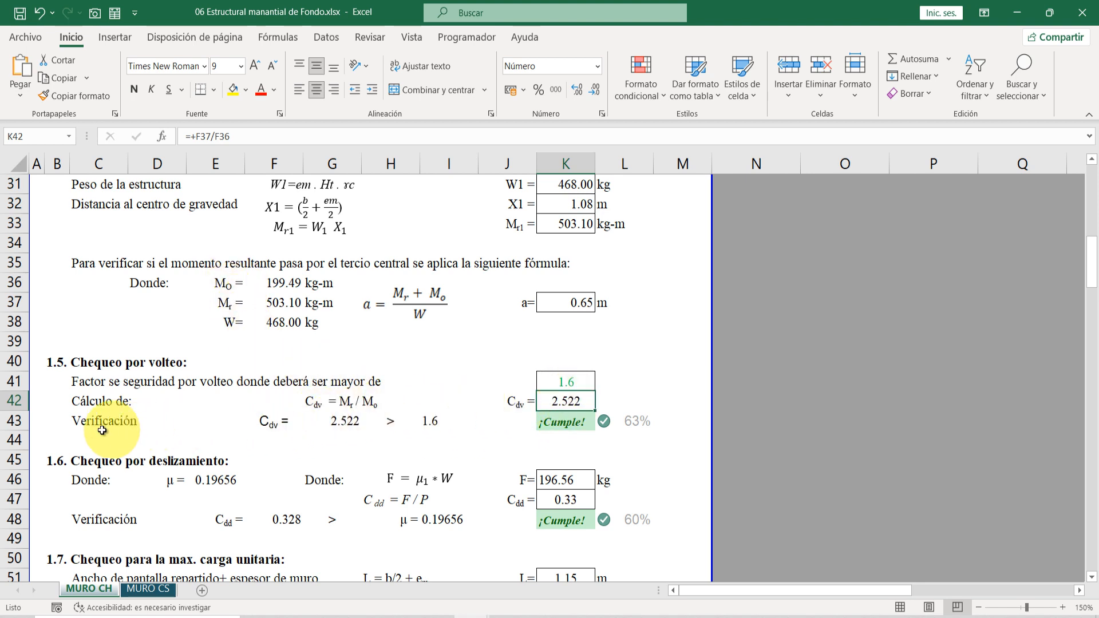
pyautogui.click(172, 421)
pyautogui.click(289, 422)
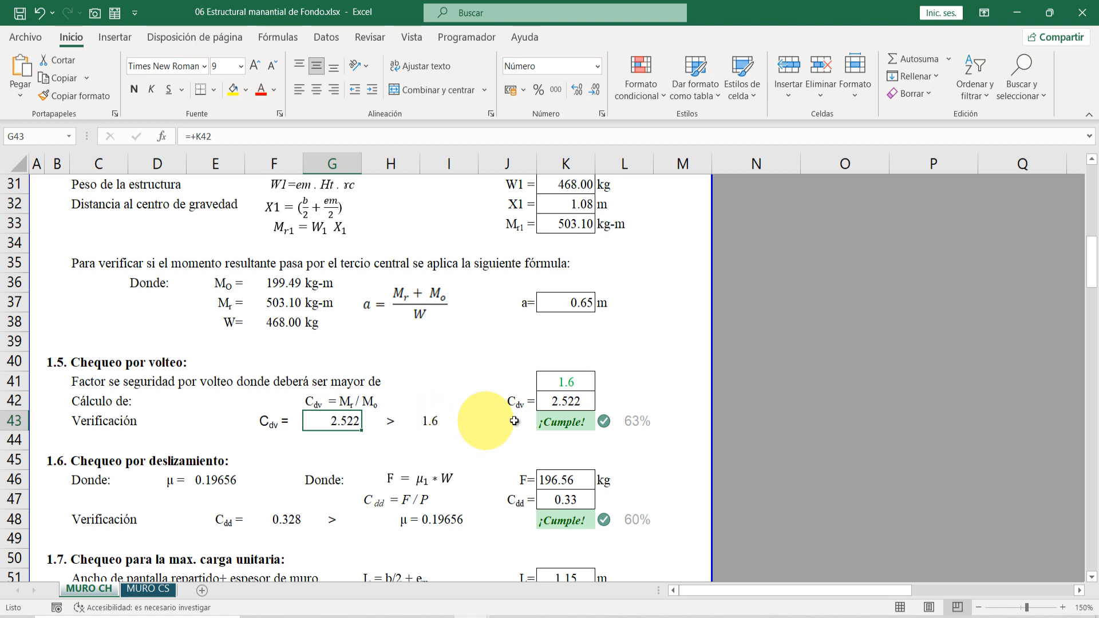
pyautogui.click(564, 422)
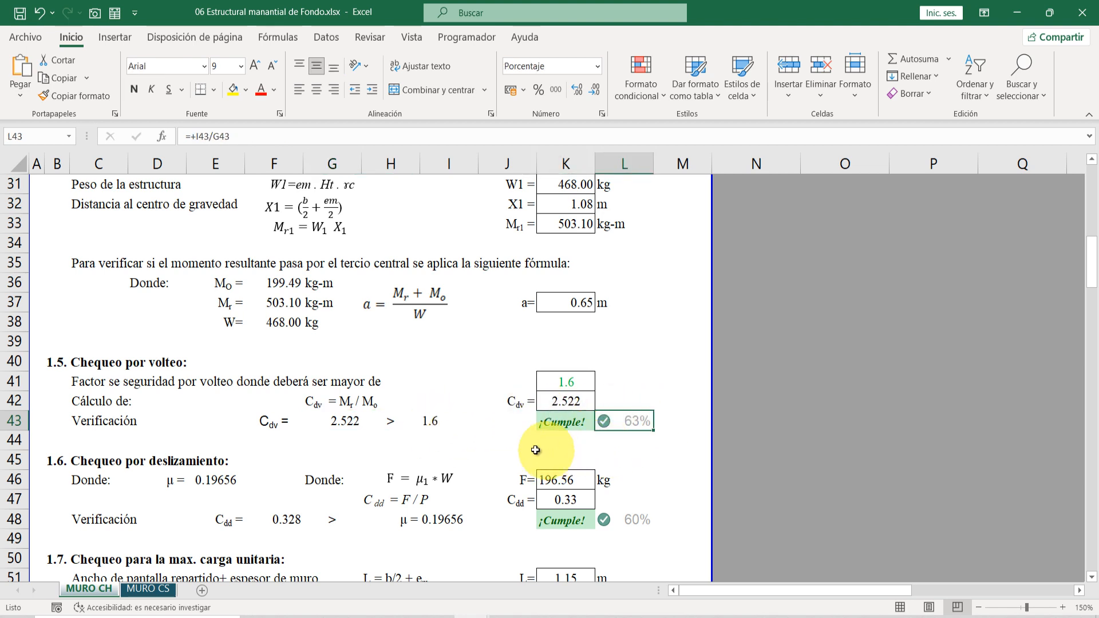
# Examine the sliding check in section 1.6 and trace the µ formula back to the friction coefficient and structure weight
pyautogui.scroll(-2, 58, 387)
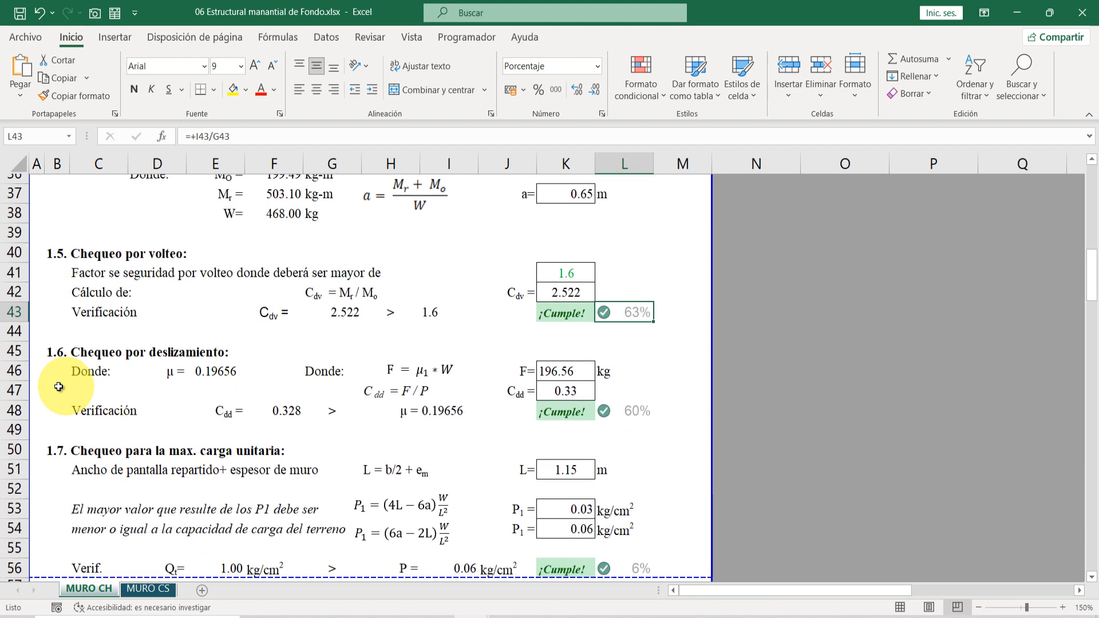
pyautogui.moveTo(54, 343); pyautogui.dragTo(515, 344)
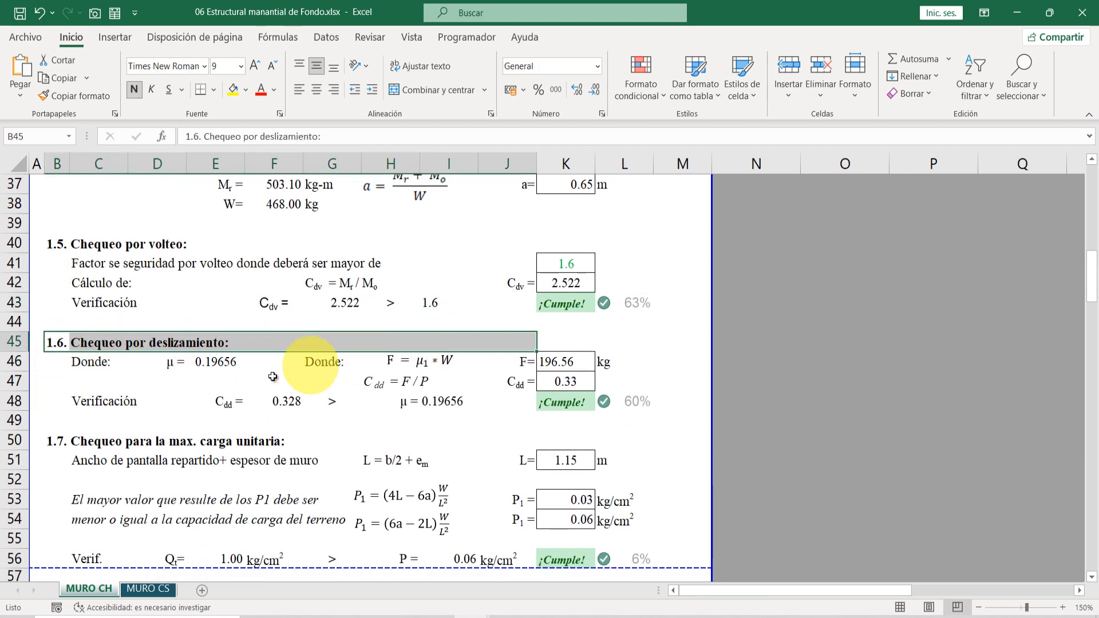
pyautogui.click(288, 401)
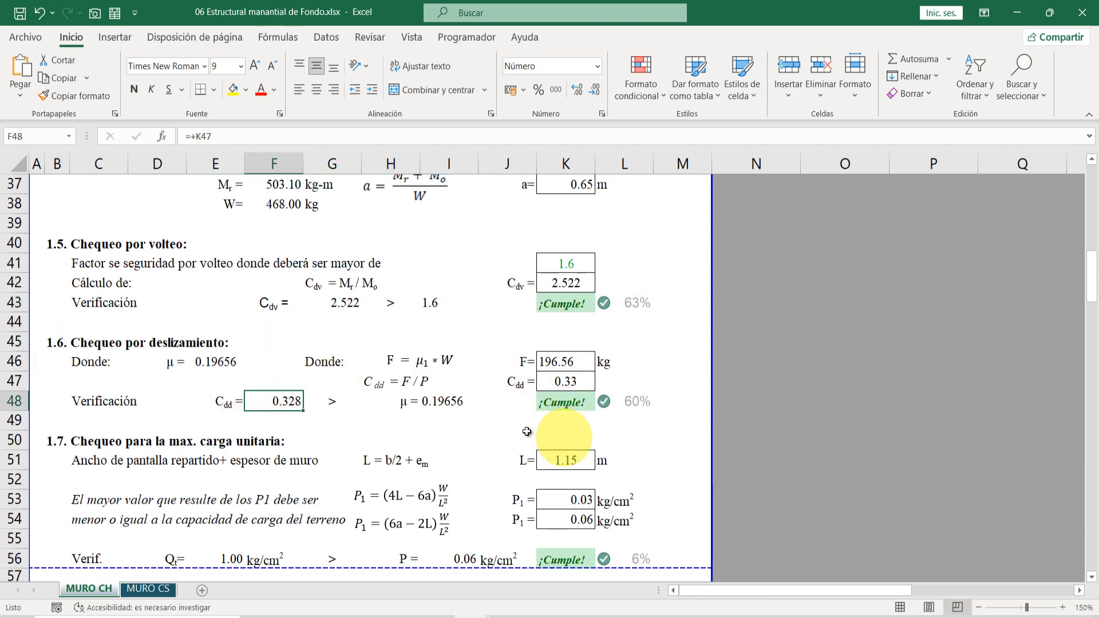
pyautogui.moveTo(113, 362); pyautogui.dragTo(195, 364)
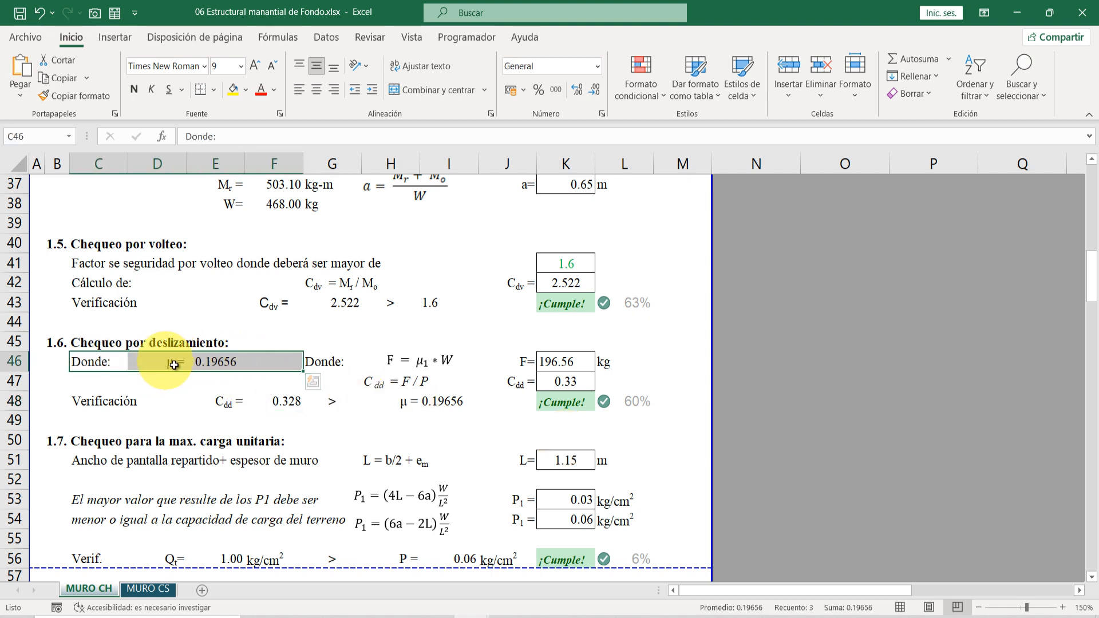
pyautogui.click(206, 366)
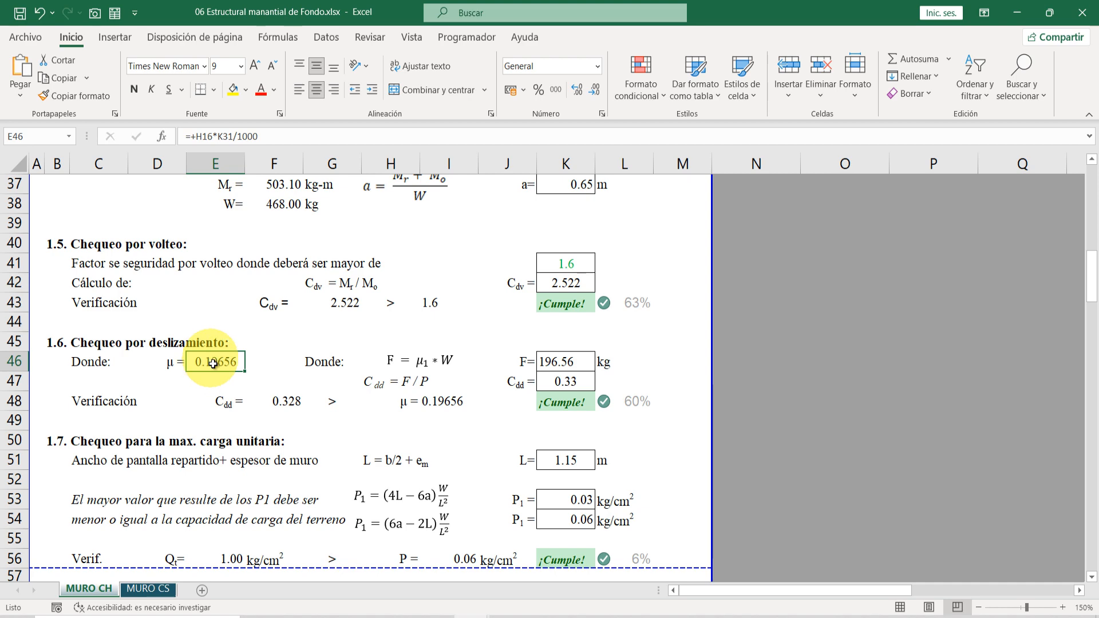
pyautogui.doubleClick(217, 367)
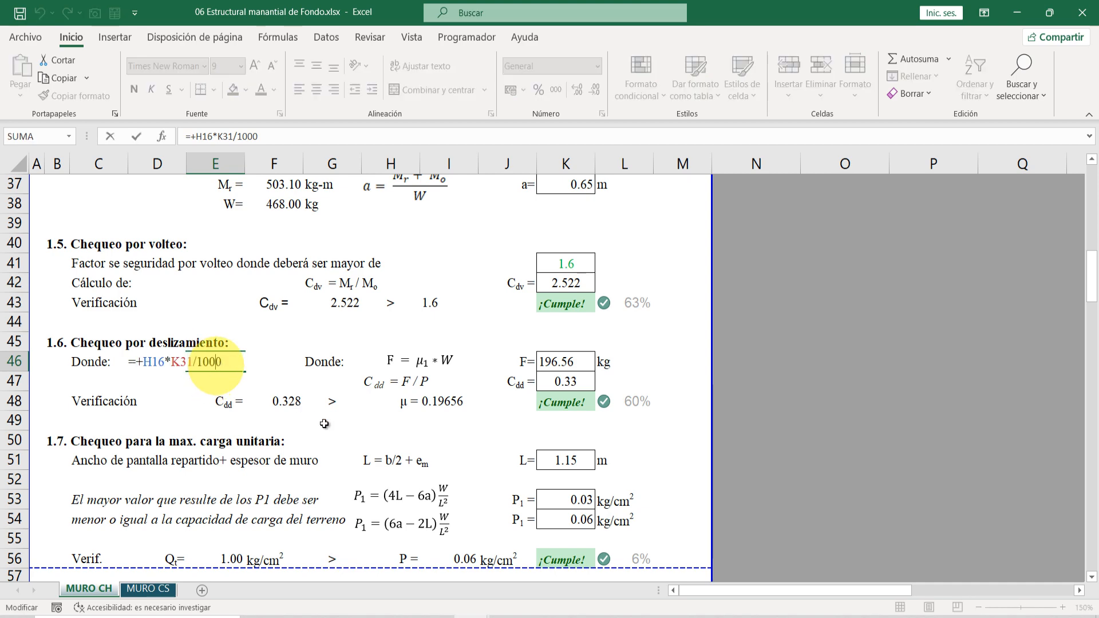
pyautogui.scroll(10, 331, 422)
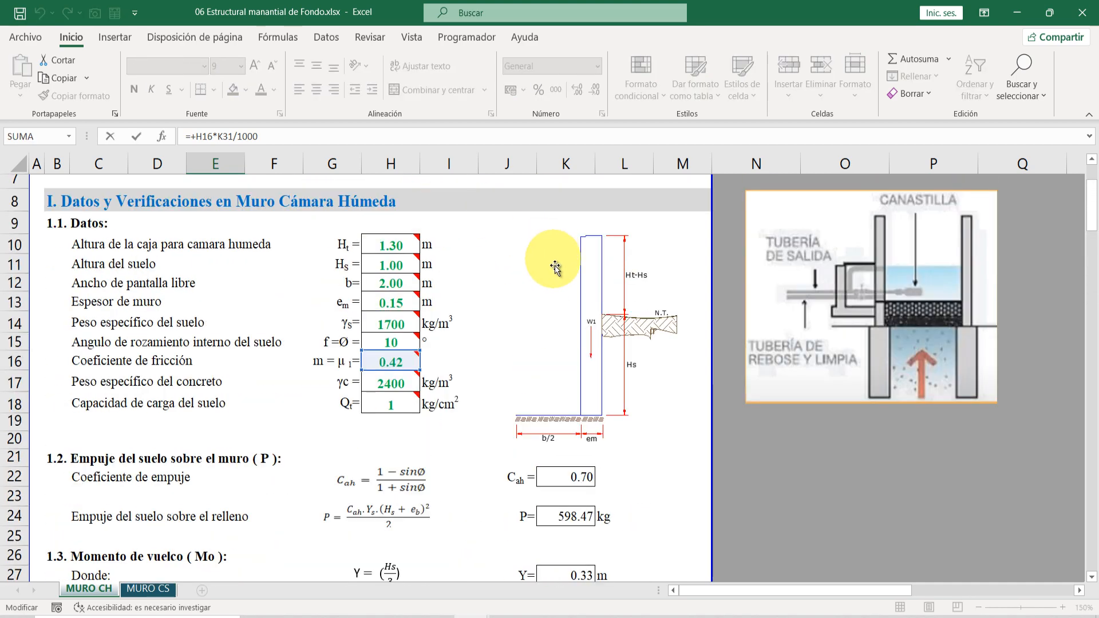
pyautogui.scroll(-4, 550, 252)
pyautogui.scroll(3, 474, 366)
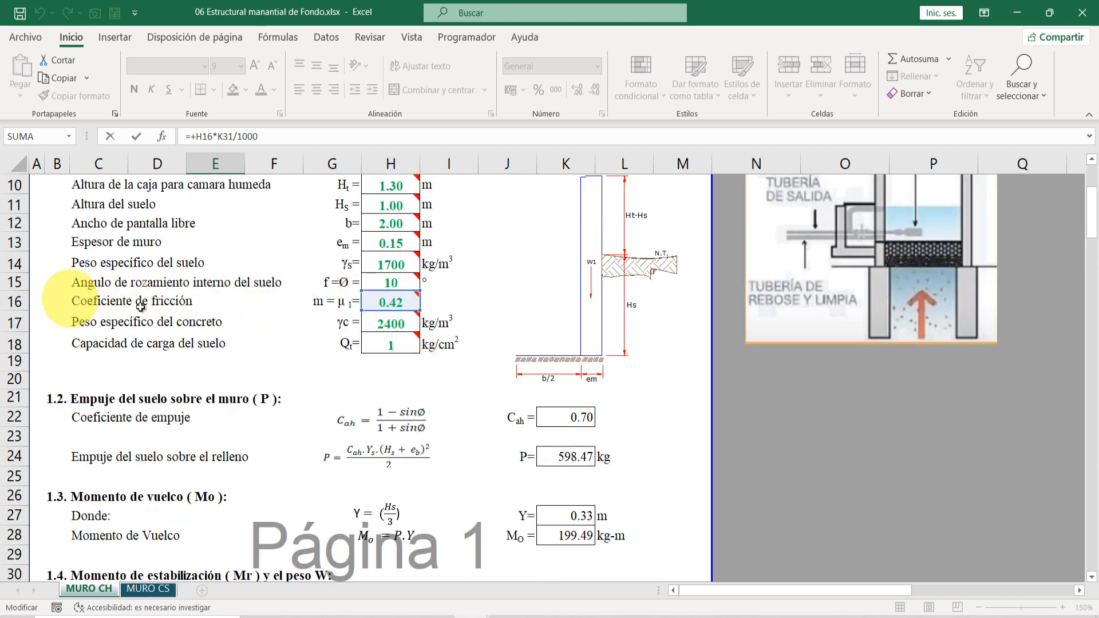
pyautogui.press('Return')
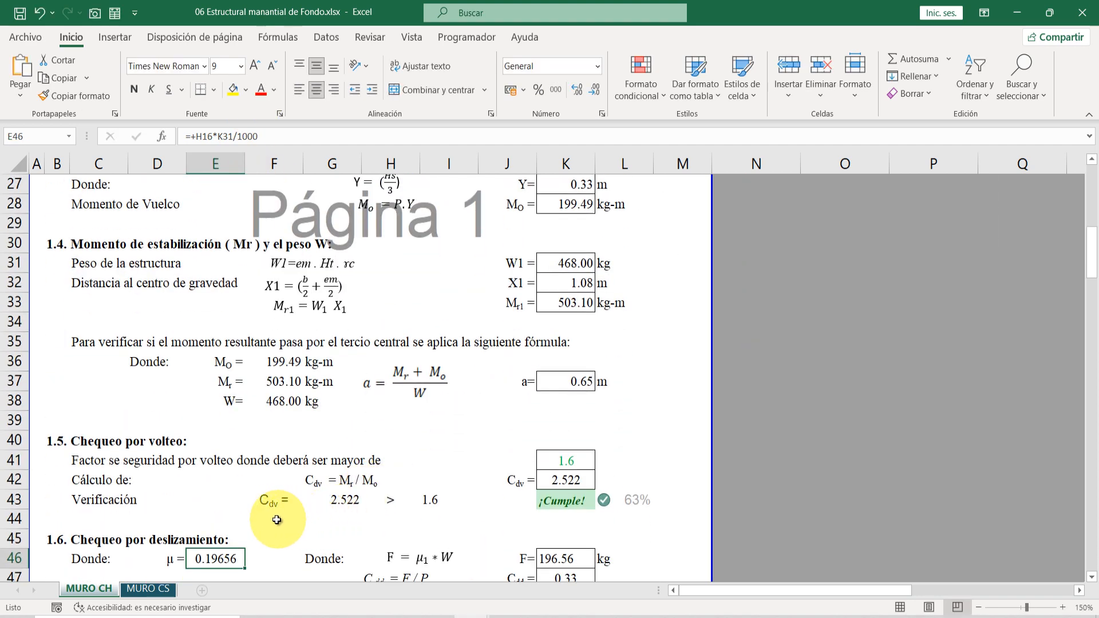
# Examine the friction force equation F = µ1*W and its calculated cell in the sliding check
pyautogui.scroll(-2, 297, 572)
pyautogui.click(327, 448)
pyautogui.click(327, 449)
pyautogui.click(447, 453)
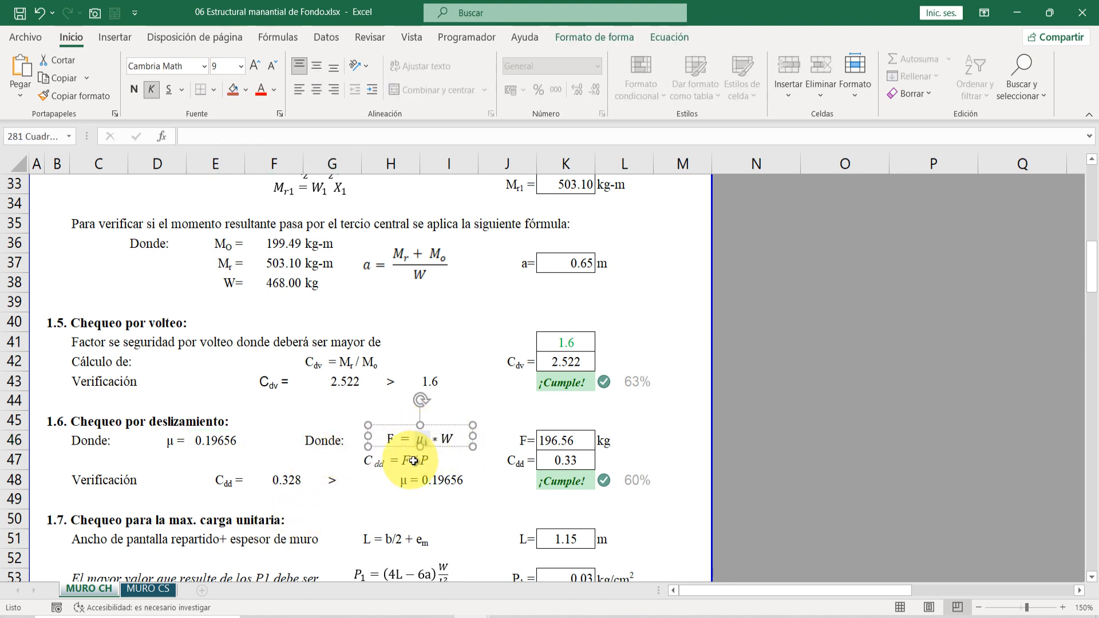
pyautogui.click(549, 448)
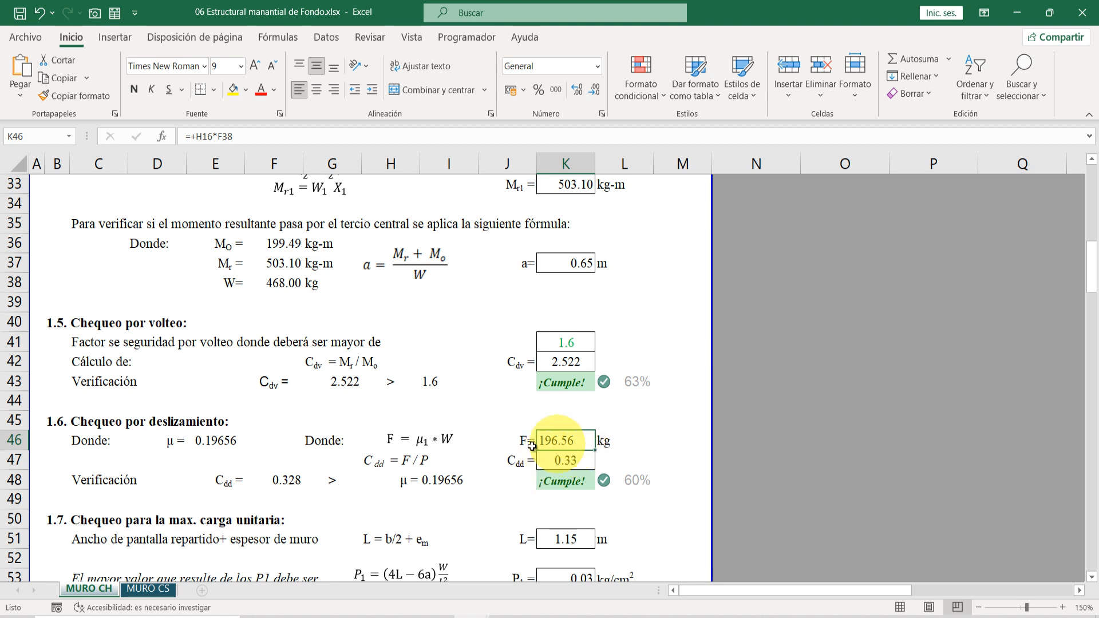
# Examine the Cdd = F/P sliding verification, tracing its µ comparison value to its source cell and checking the ratio's formula
pyautogui.click(387, 464)
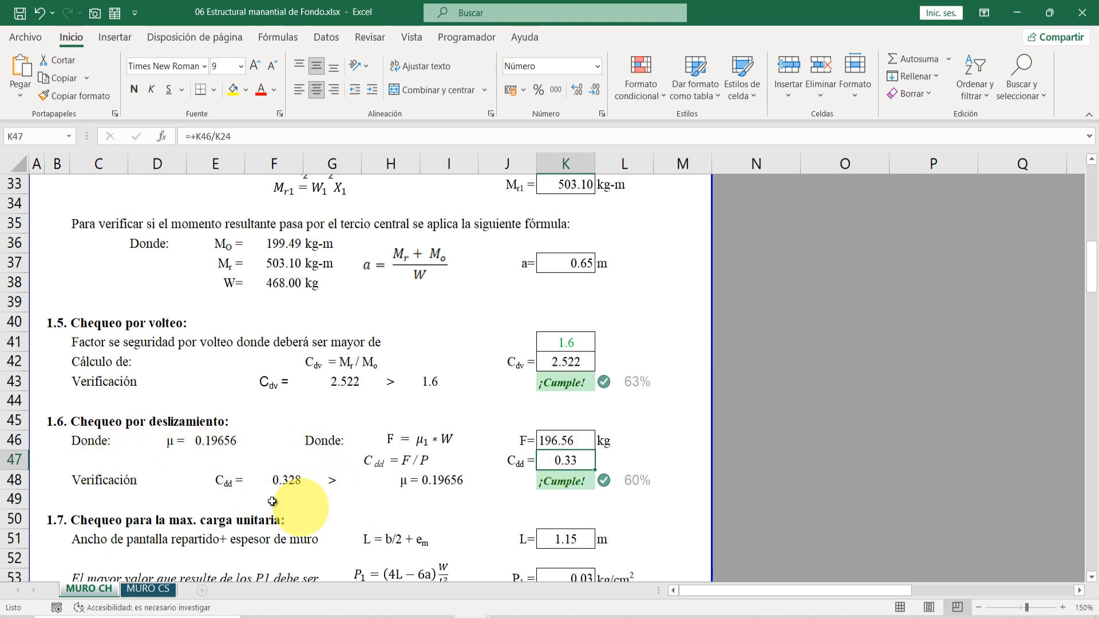
pyautogui.doubleClick(438, 481)
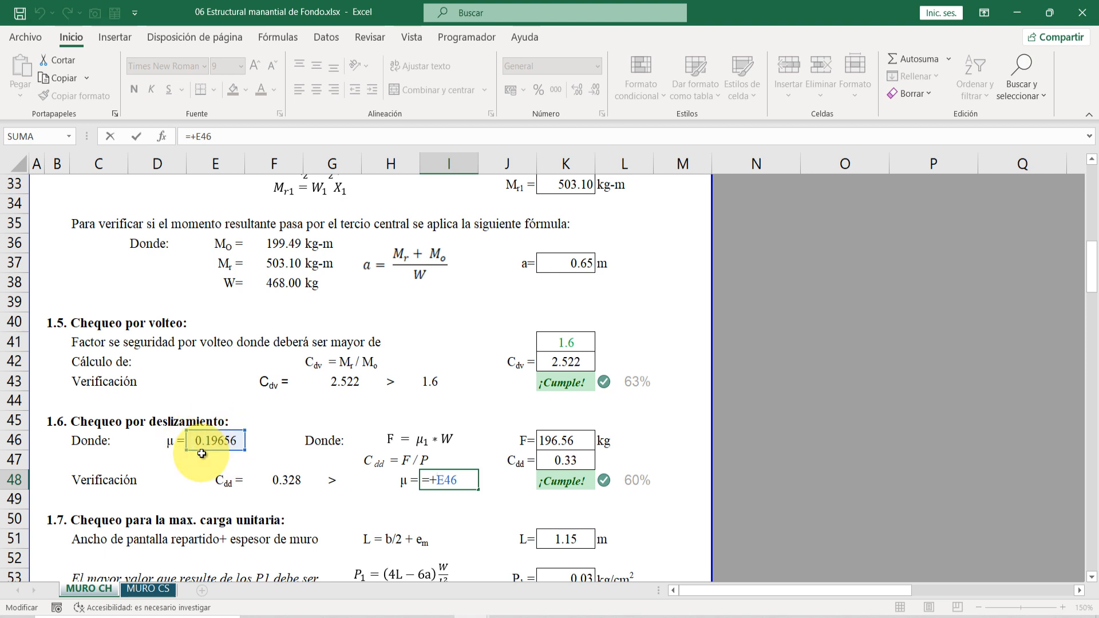
pyautogui.press('Escape')
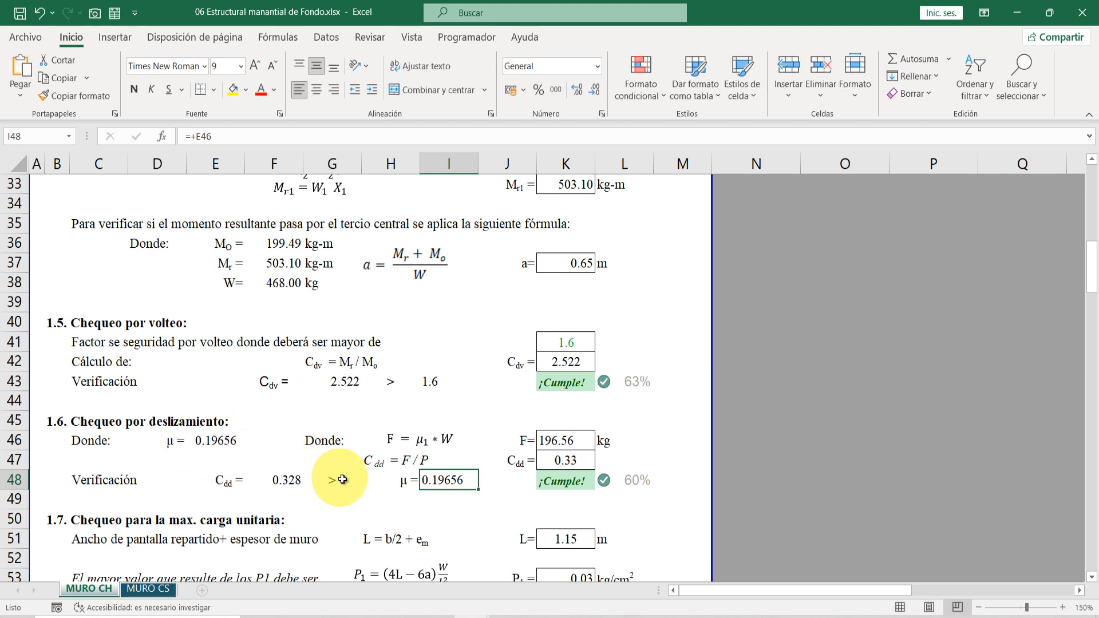
pyautogui.scroll(-1, 361, 499)
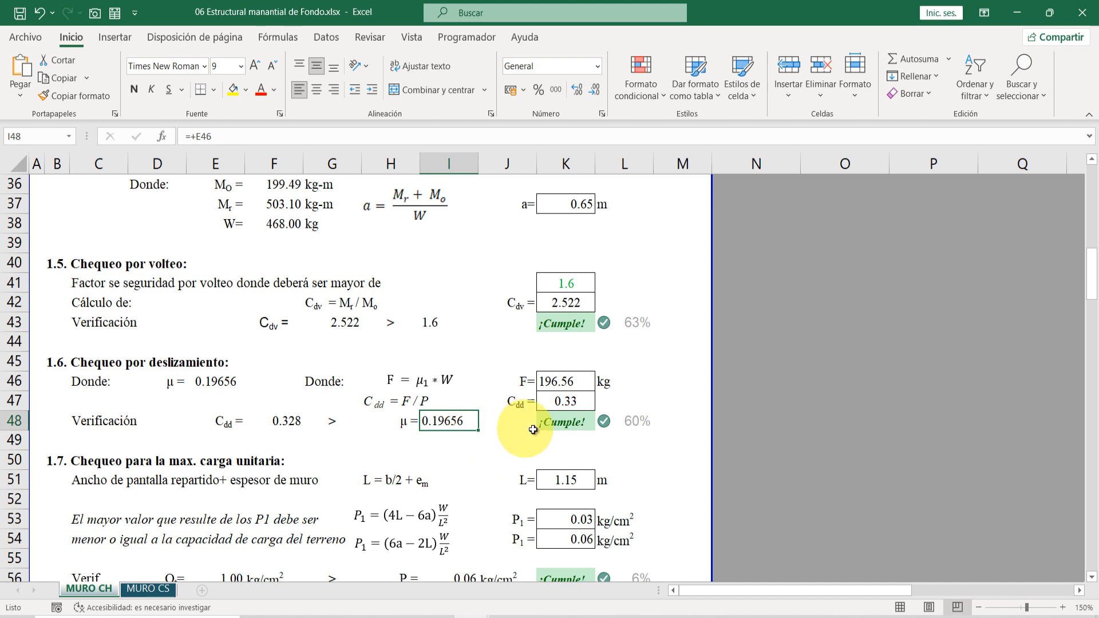
pyautogui.click(627, 422)
# Review section 1.7's maximum unit load check, covering the L = b/2 + em formula and the two P1 equations
pyautogui.scroll(-2, 372, 401)
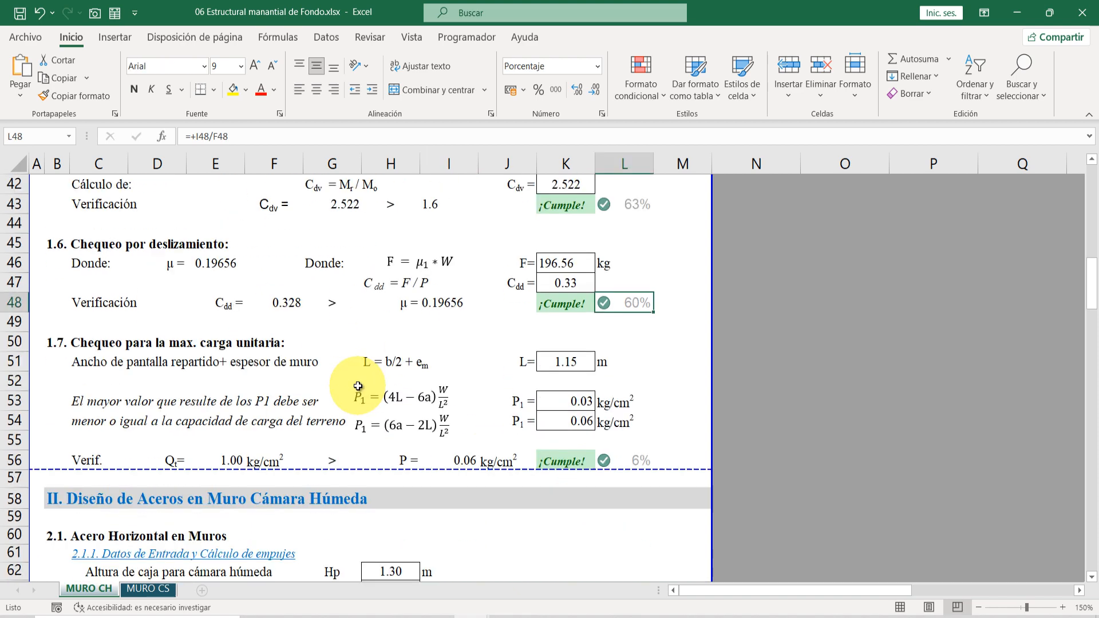
pyautogui.click(83, 342)
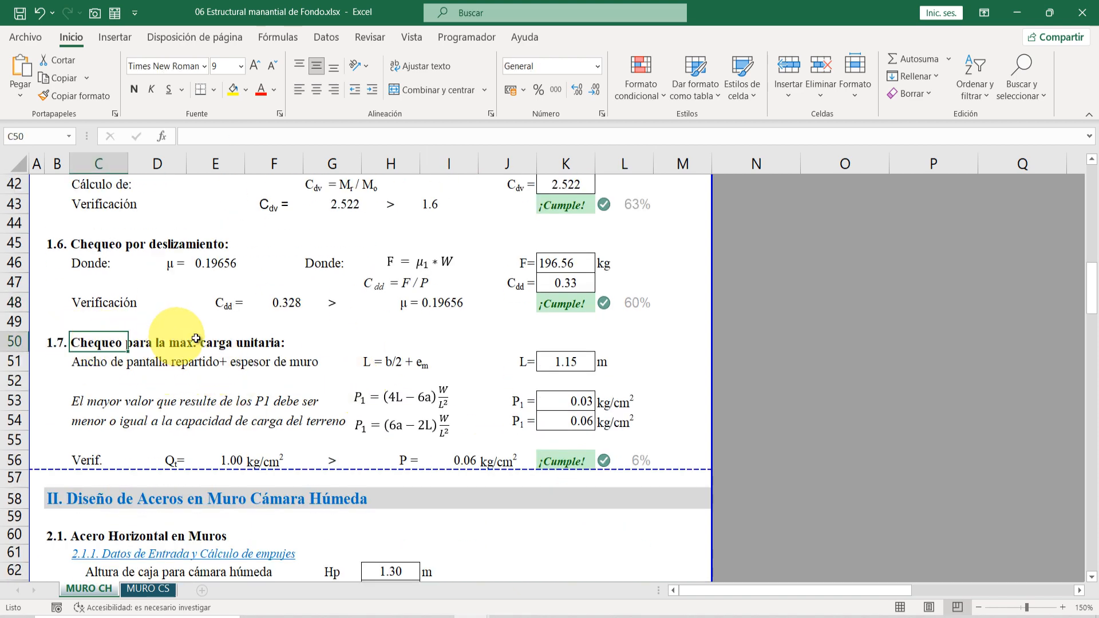
pyautogui.click(560, 368)
pyautogui.moveTo(80, 364); pyautogui.dragTo(344, 364)
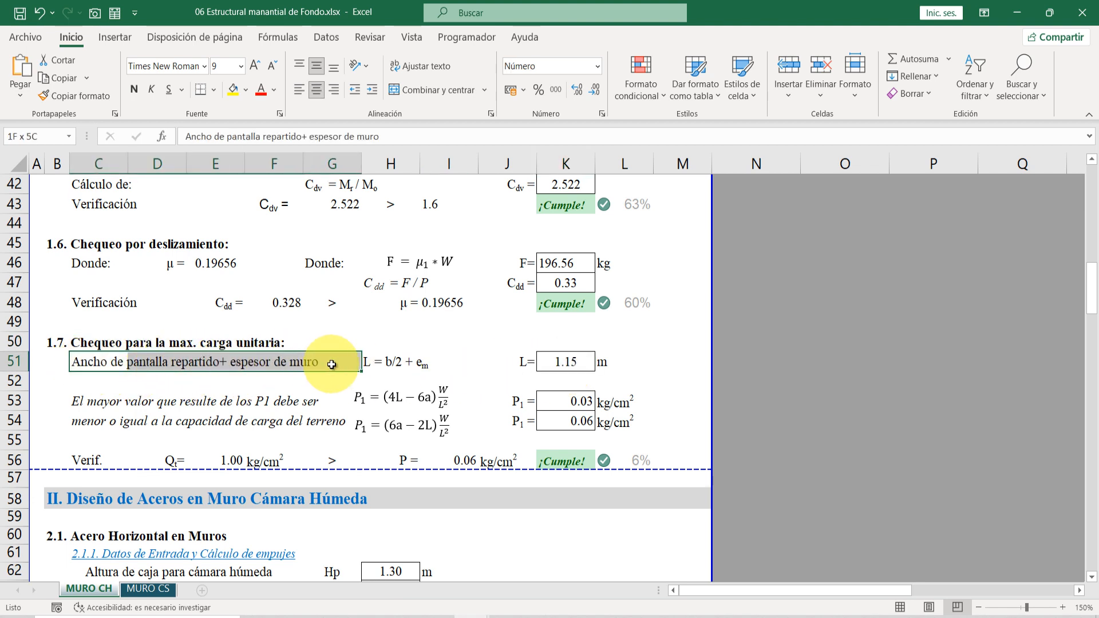
pyautogui.click(549, 366)
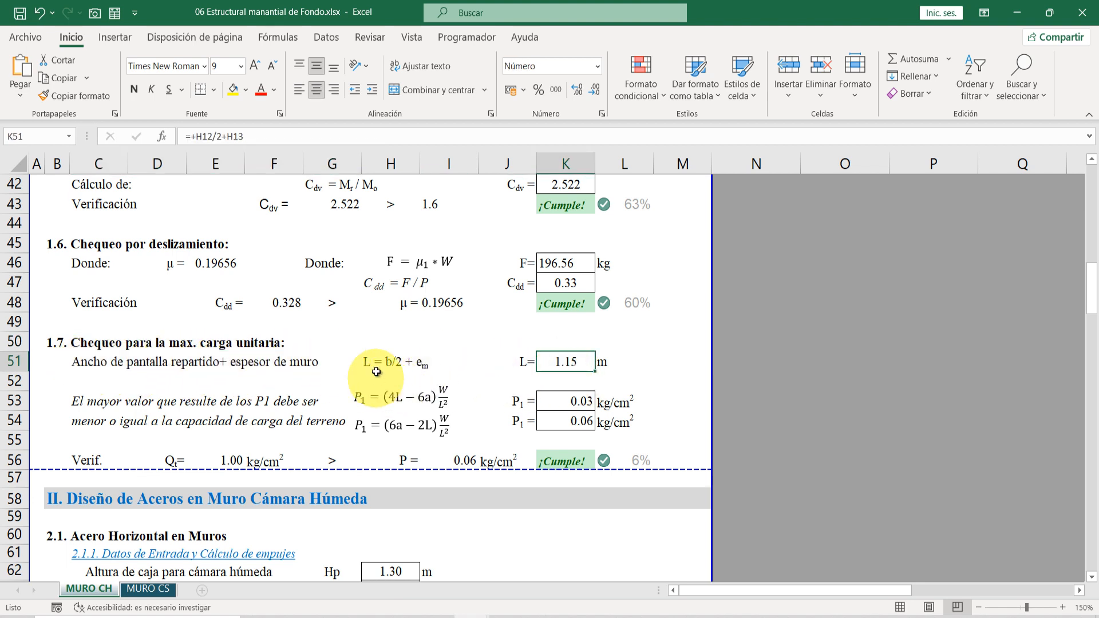
pyautogui.moveTo(83, 401); pyautogui.dragTo(552, 415)
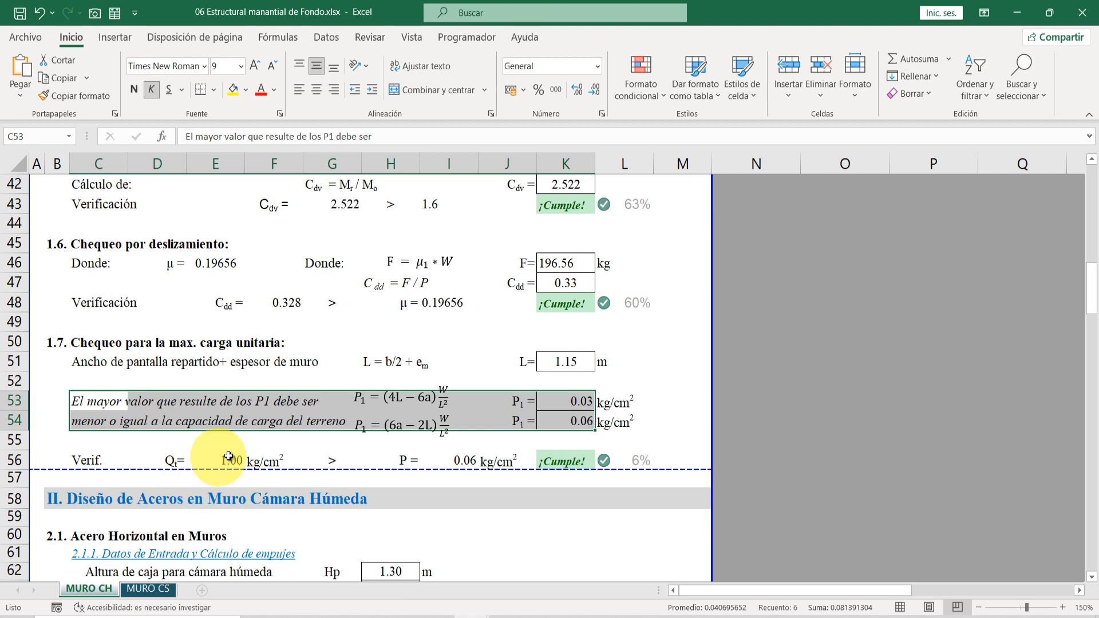
# Inspect the maximum P formula in the section 1.7 verification and trace Qt to the soil bearing capacity input
pyautogui.click(468, 464)
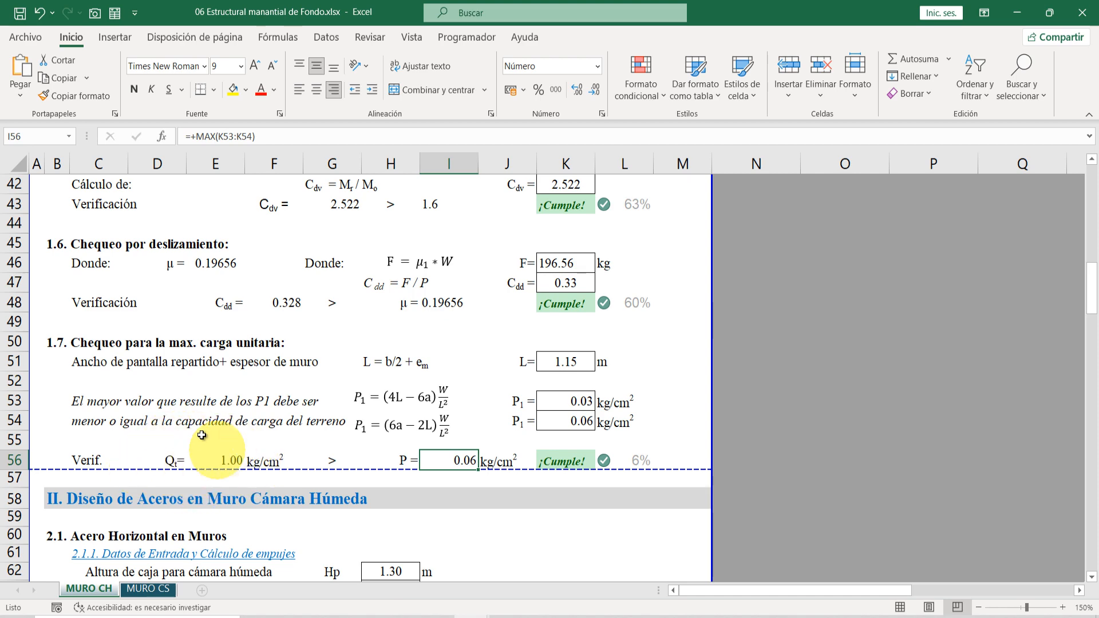
pyautogui.doubleClick(238, 457)
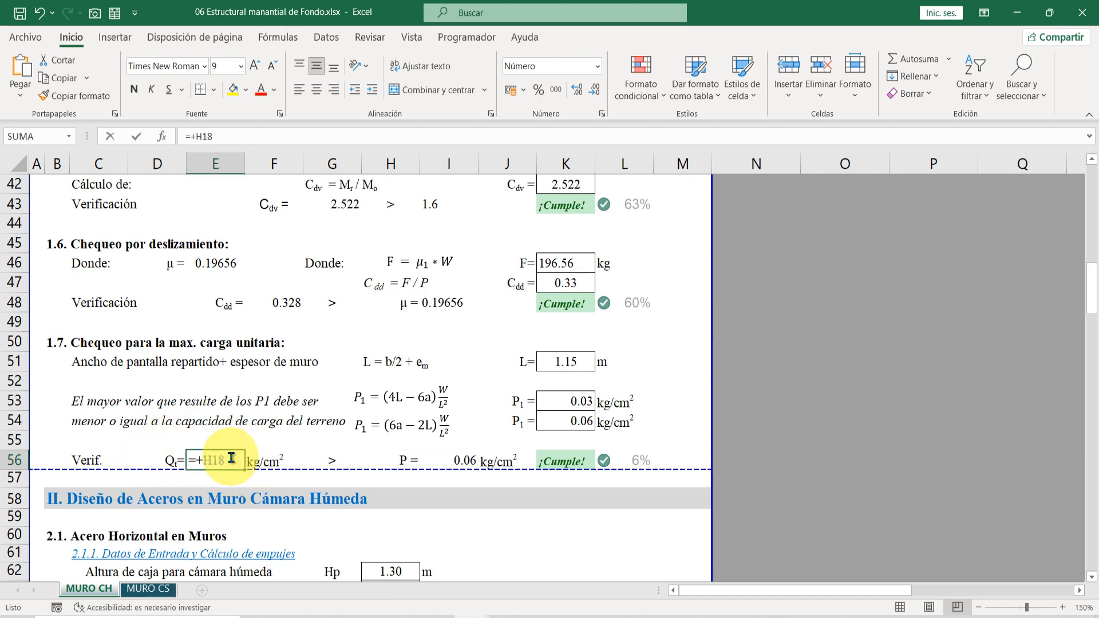
pyautogui.scroll(14, 232, 454)
pyautogui.press('Escape')
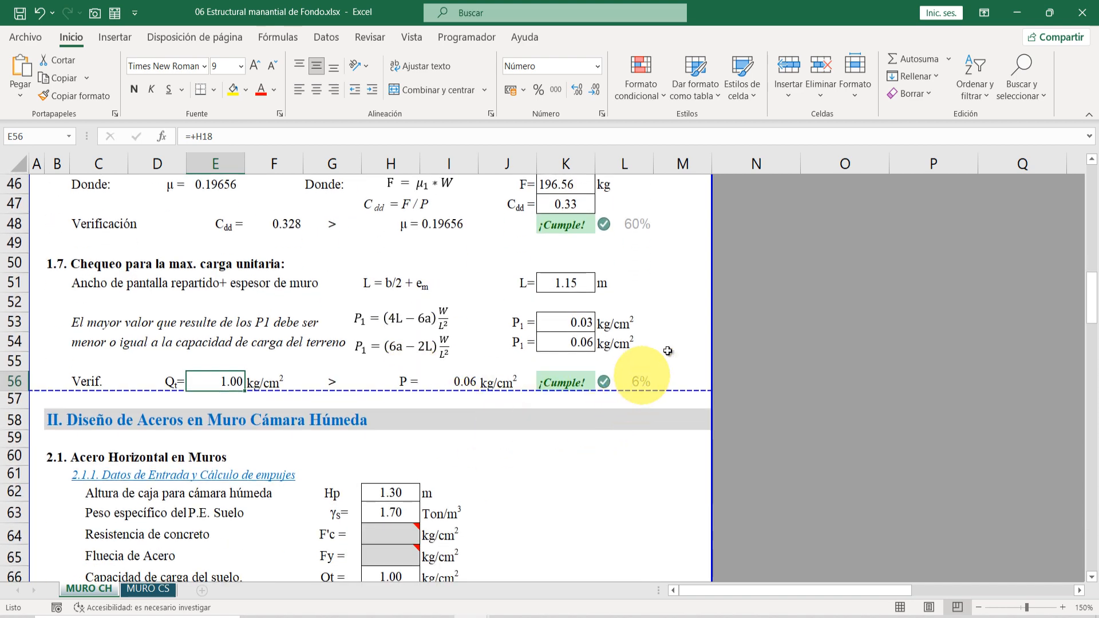
# Review the horizontal steel input data in section 2.1.1, checking the formulas for chamber height Hp and soil specific weight
pyautogui.scroll(-2, 372, 378)
pyautogui.click(506, 374)
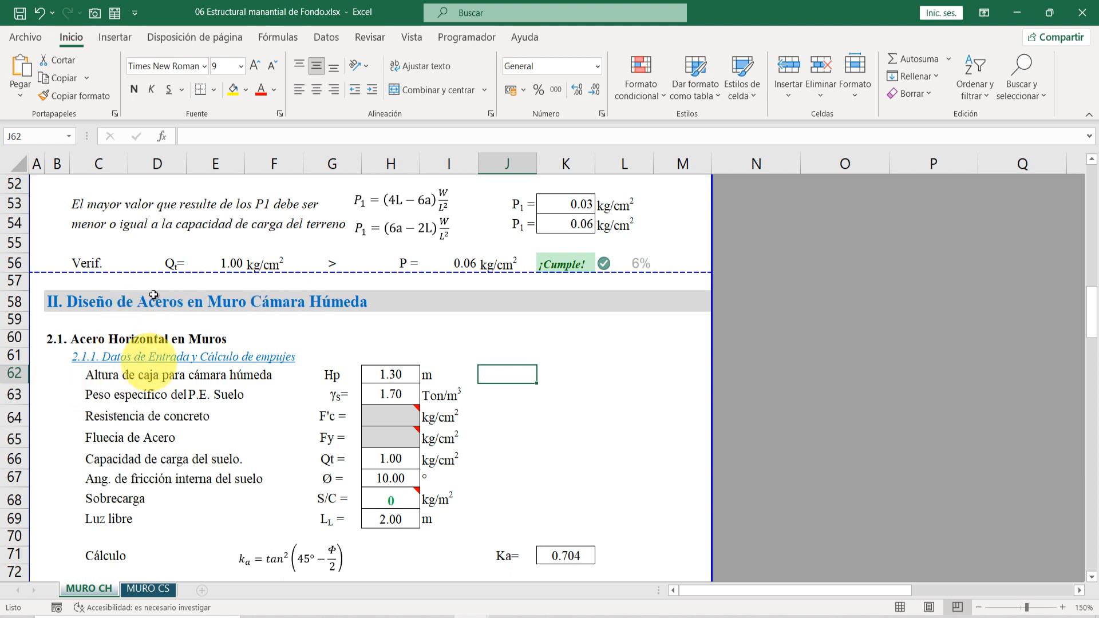
pyautogui.scroll(-1, 122, 371)
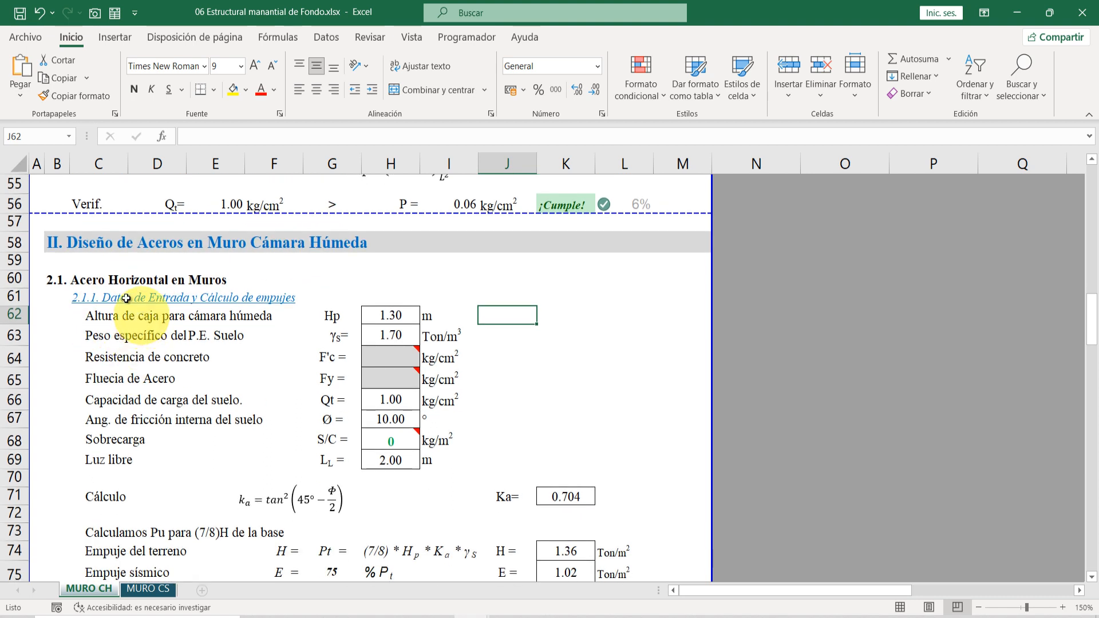
pyautogui.moveTo(57, 279); pyautogui.dragTo(318, 275)
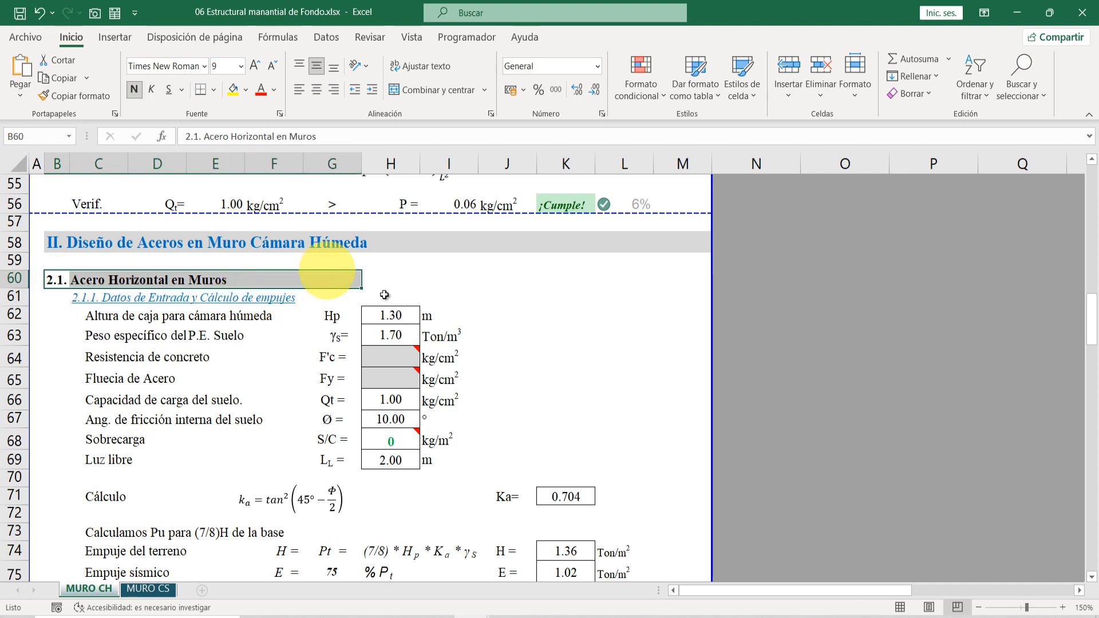
pyautogui.moveTo(106, 314); pyautogui.dragTo(301, 316)
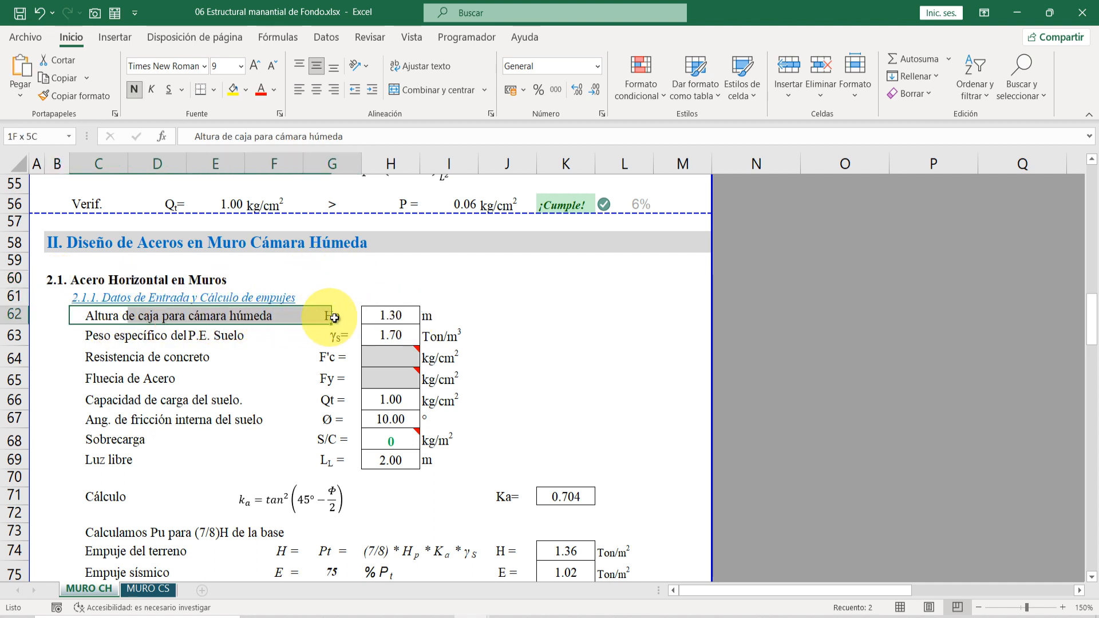
pyautogui.click(408, 318)
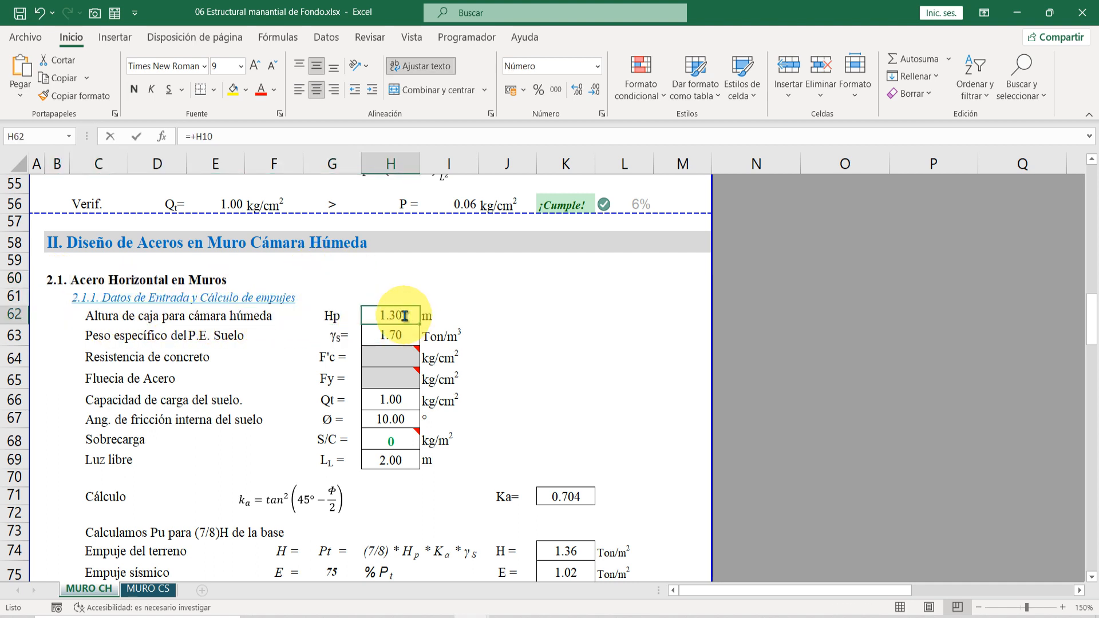
pyautogui.doubleClick(405, 316)
pyautogui.click(399, 339)
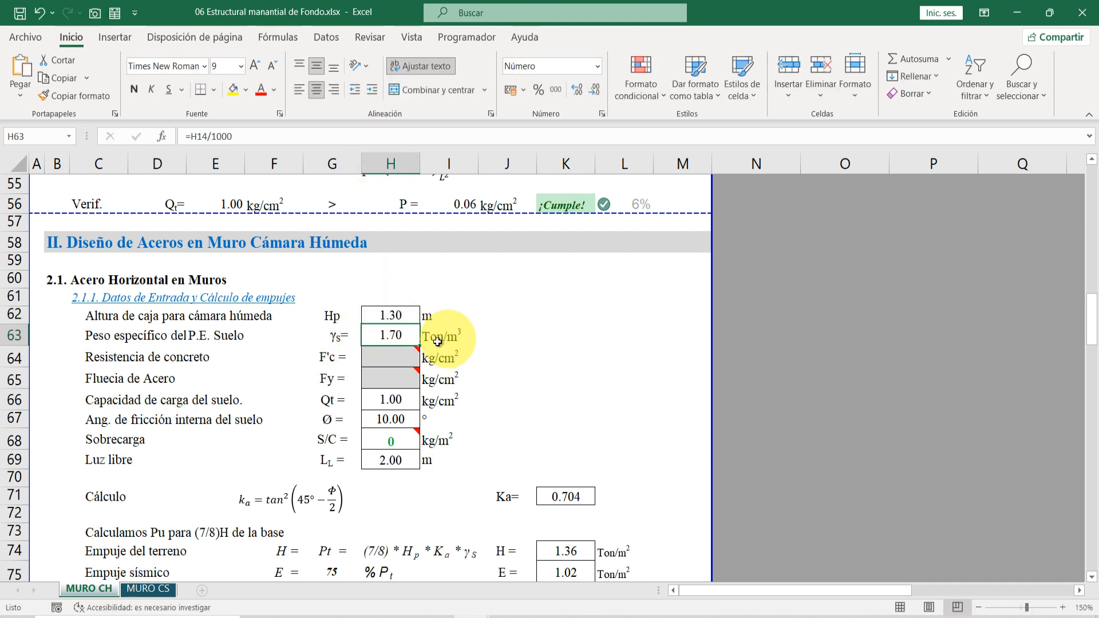
# Set the concrete strength F'c to 280 kg/cm2 and the steel yield strength Fy to 4200 kg/cm2 in section 2.1.1
pyautogui.moveTo(95, 359); pyautogui.dragTo(368, 363)
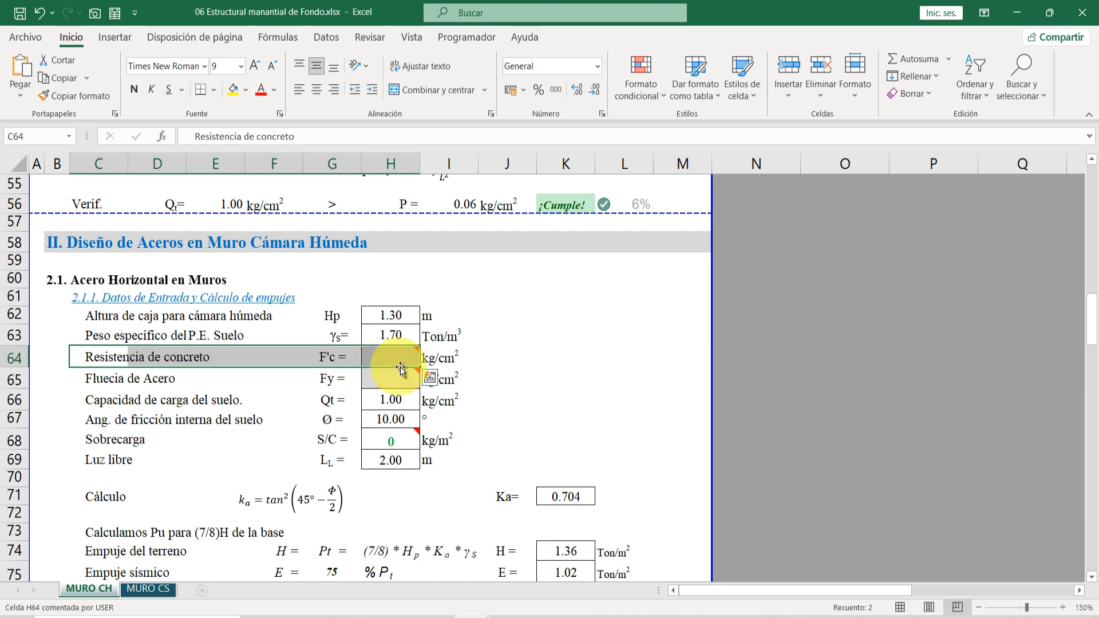
pyautogui.click(391, 361)
pyautogui.write('280')
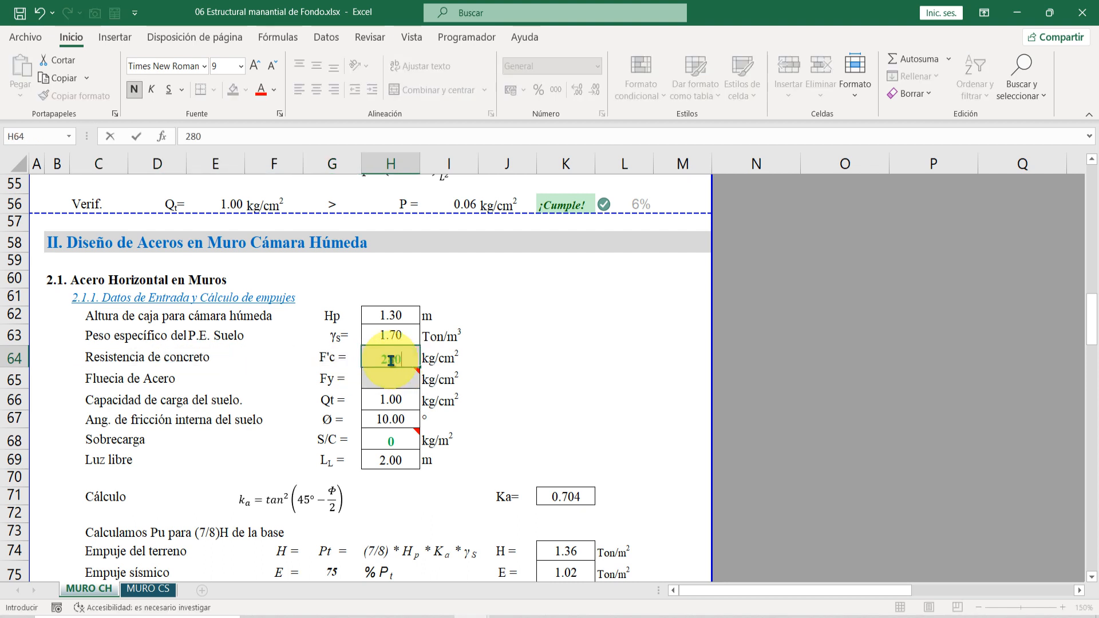
pyautogui.press('Return')
pyautogui.write('4')
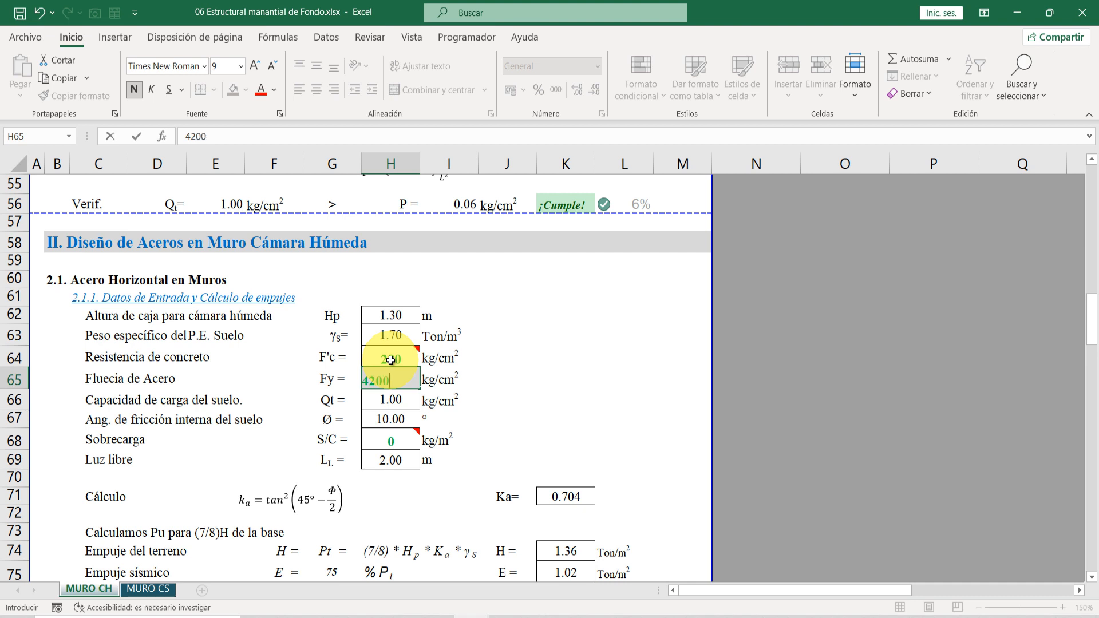
pyautogui.write('200')
pyautogui.press('Return')
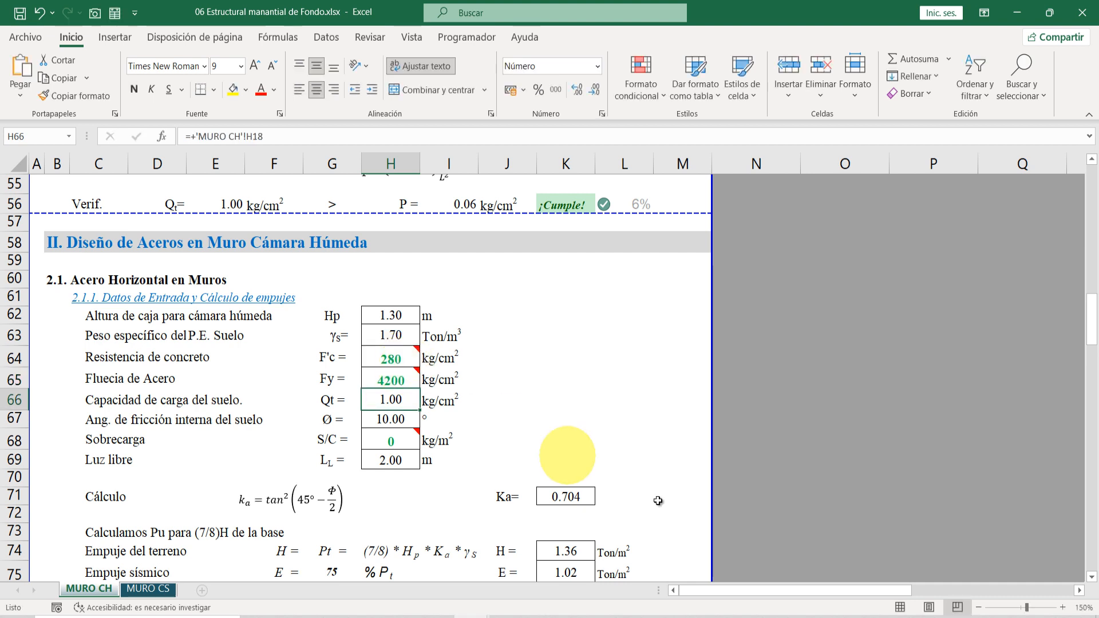
# Check the surcharge S/C input and trace the free span LL back to the screen width b in section 1.1
pyautogui.click(130, 440)
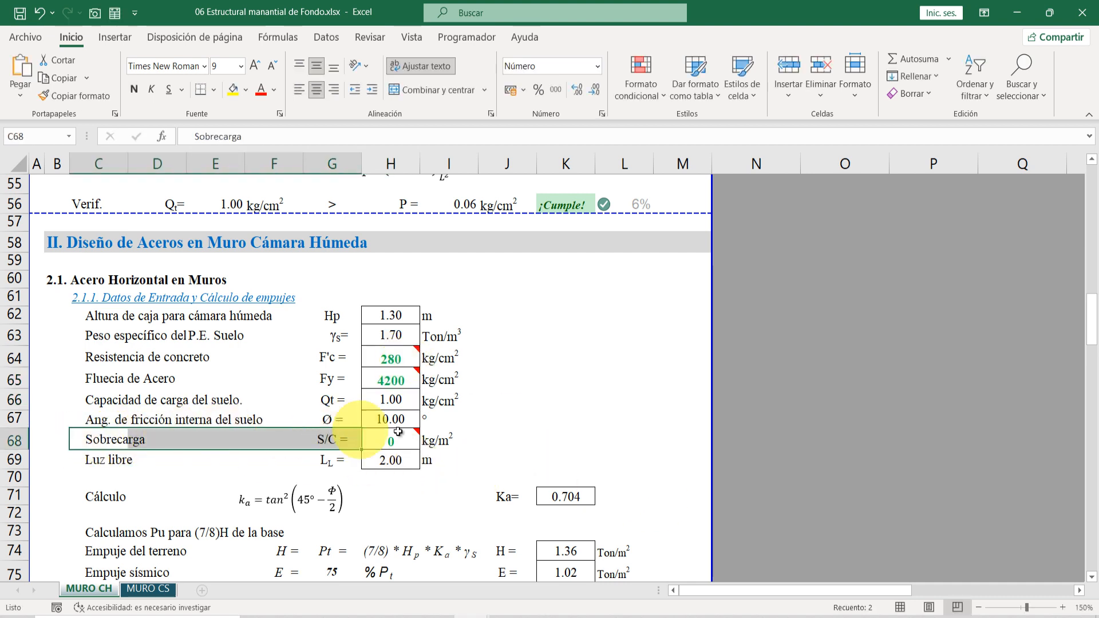
pyautogui.click(391, 440)
pyautogui.scroll(-2, 396, 423)
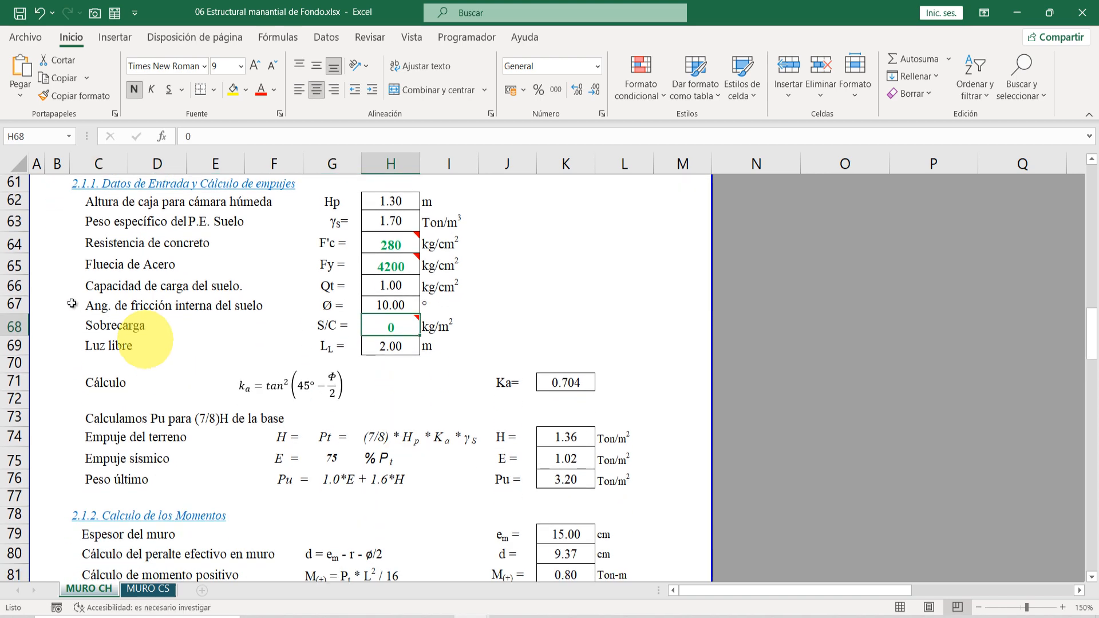
pyautogui.click(103, 346)
pyautogui.click(391, 345)
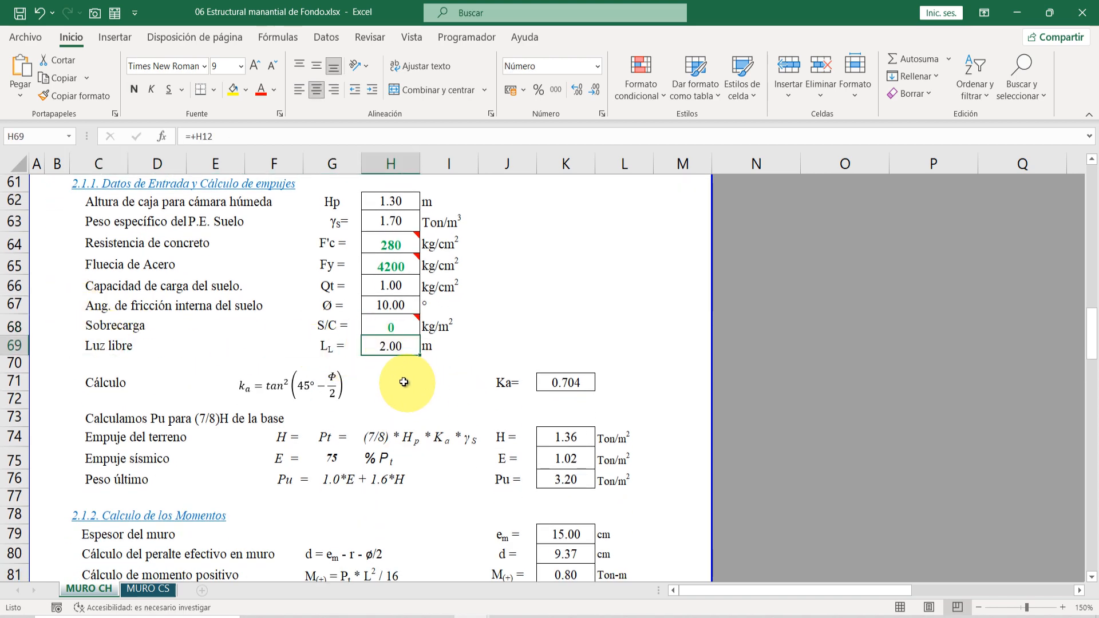
pyautogui.doubleClick(394, 350)
pyautogui.scroll(20, 400, 373)
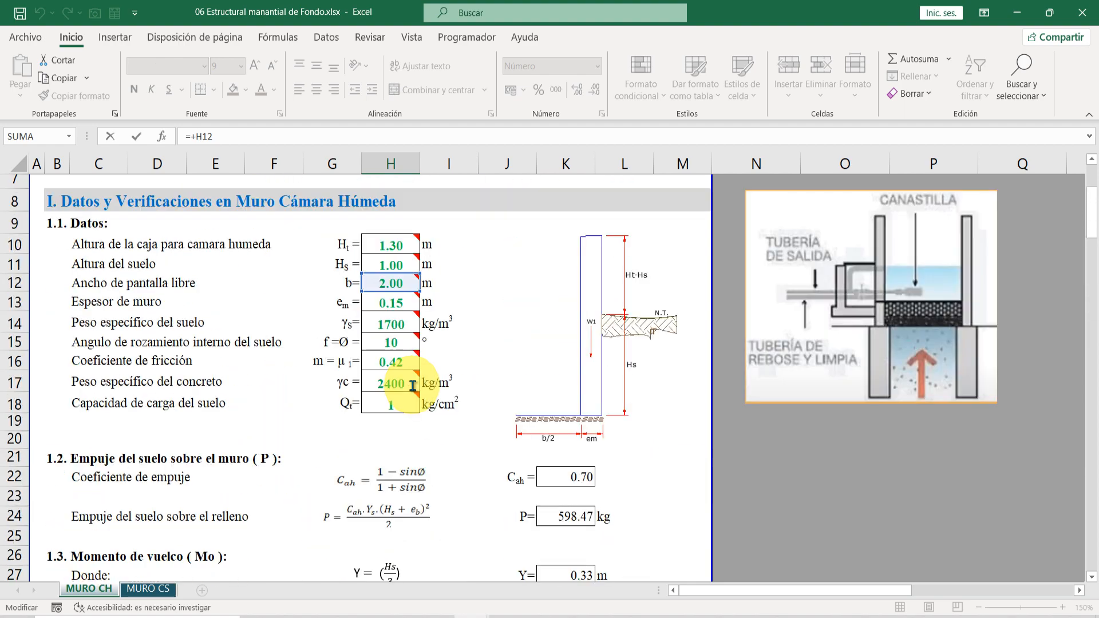
pyautogui.press('Escape')
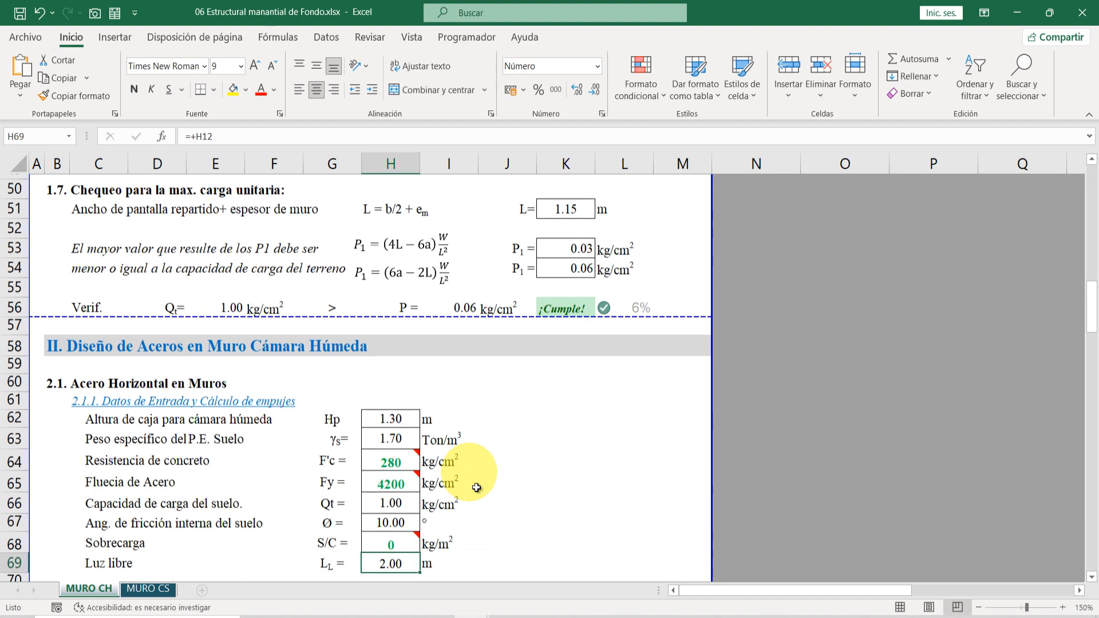
# Examine the Ka calculation and the soil thrust formula used to compute Pu at (7/8)H of the base
pyautogui.scroll(-3, 486, 493)
pyautogui.click(108, 420)
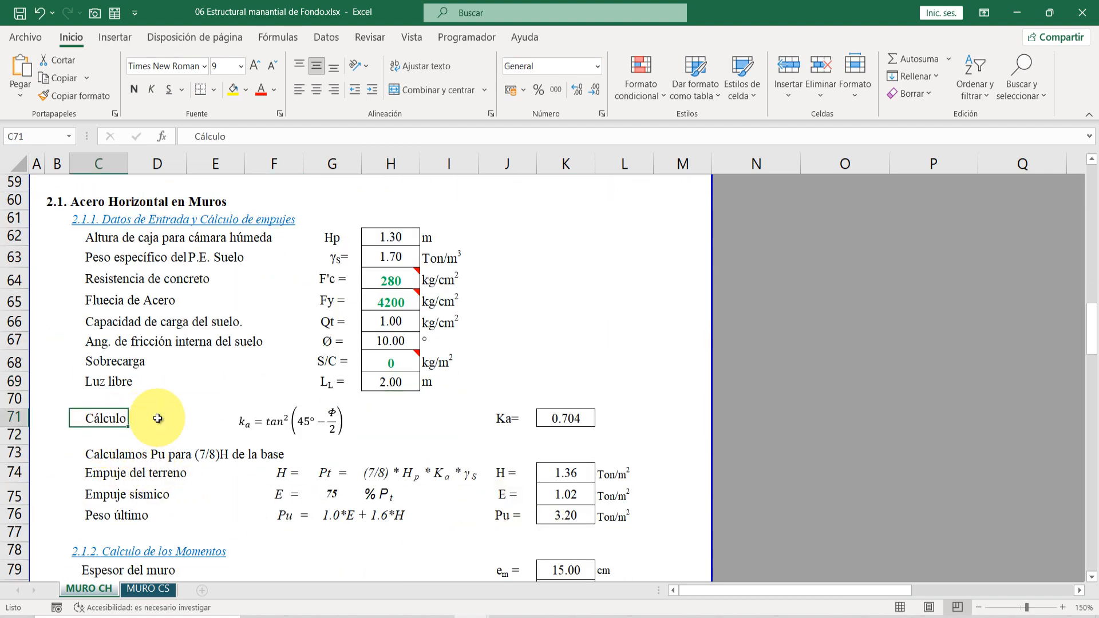
pyautogui.scroll(-2, 229, 366)
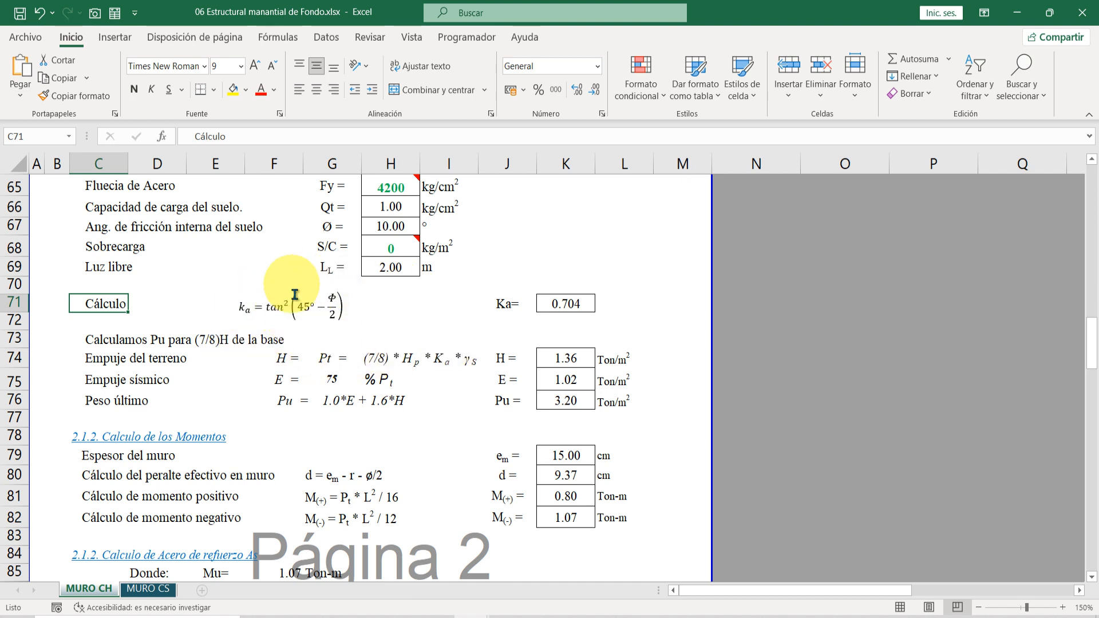
pyautogui.click(572, 291)
pyautogui.moveTo(92, 340); pyautogui.dragTo(366, 339)
pyautogui.moveTo(112, 360); pyautogui.dragTo(504, 359)
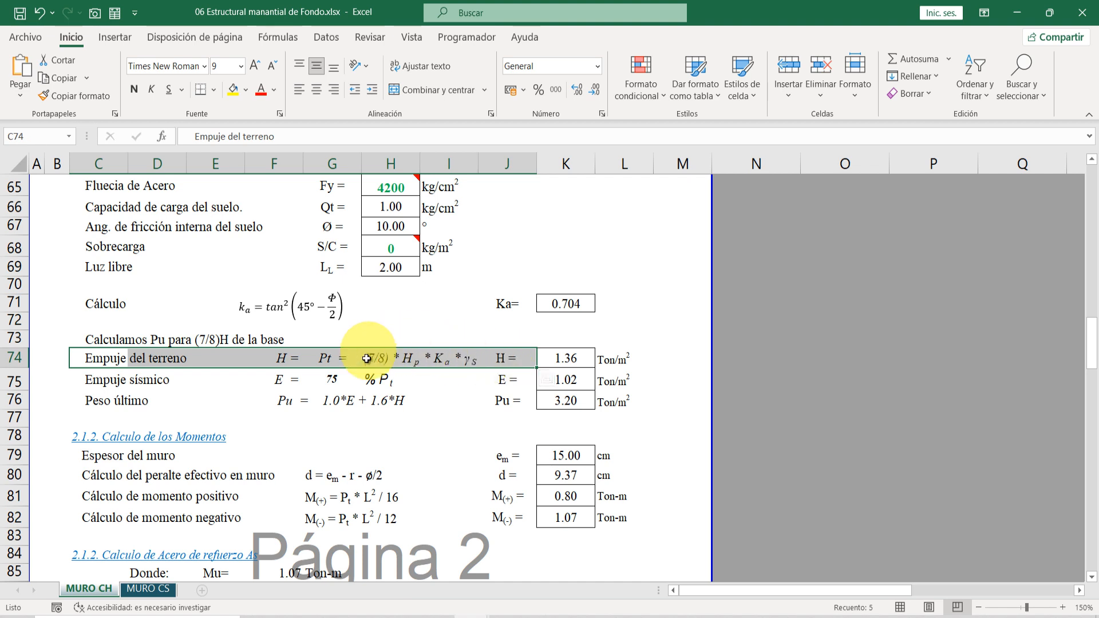
pyautogui.click(567, 357)
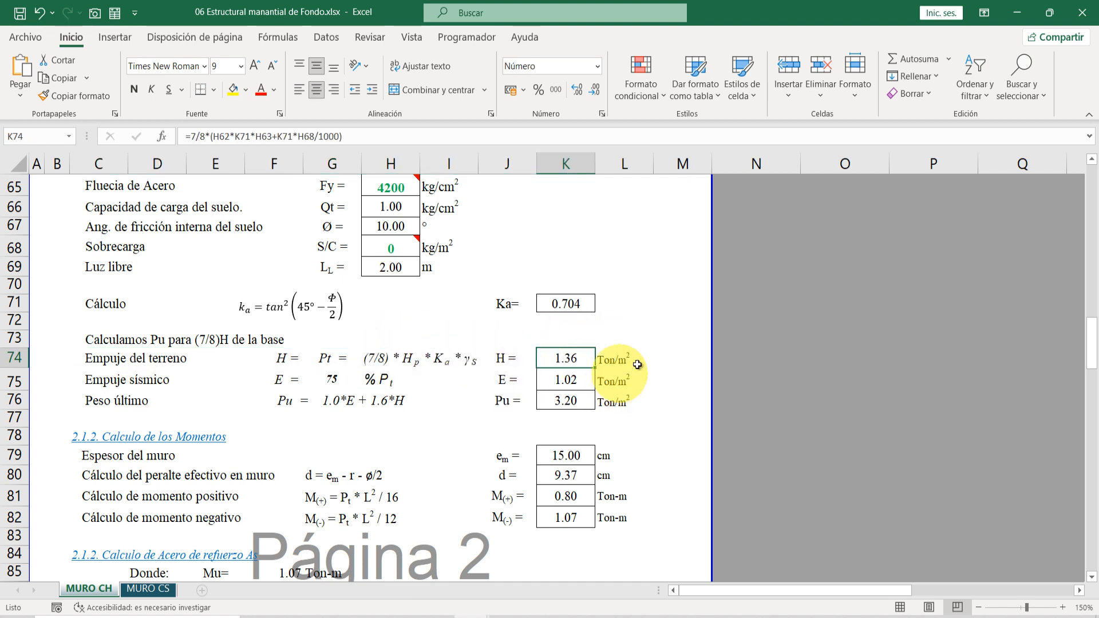
# Examine the seismic thrust as 75% of Pt and the ultimate load formula Pu = 1.0*E + 1.6*H
pyautogui.moveTo(92, 380); pyautogui.dragTo(469, 380)
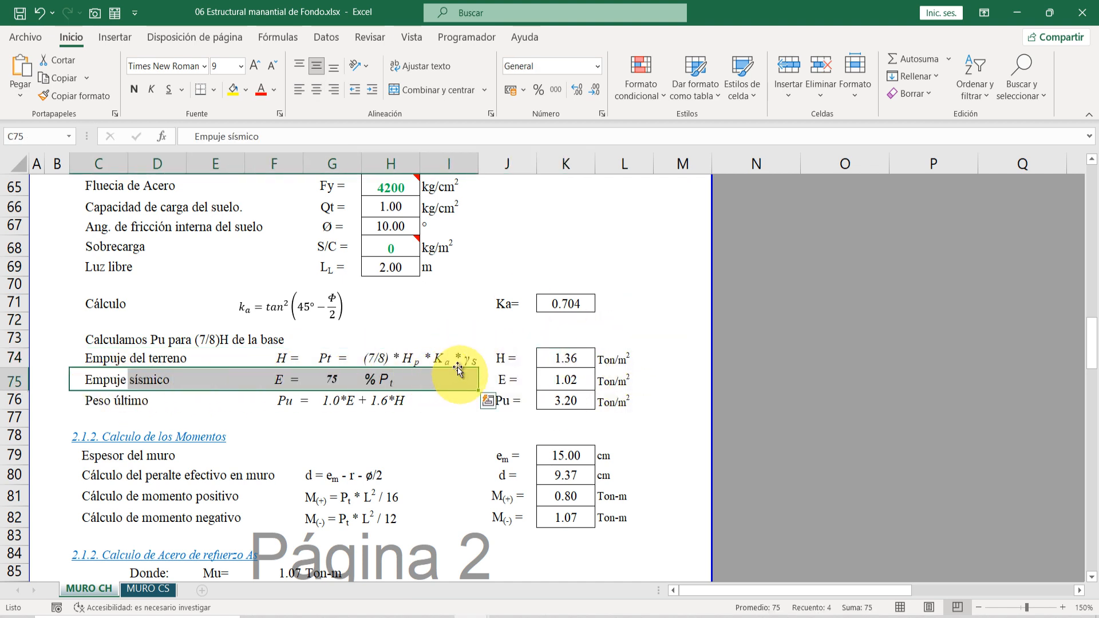
pyautogui.click(564, 380)
pyautogui.moveTo(104, 401); pyautogui.dragTo(338, 394)
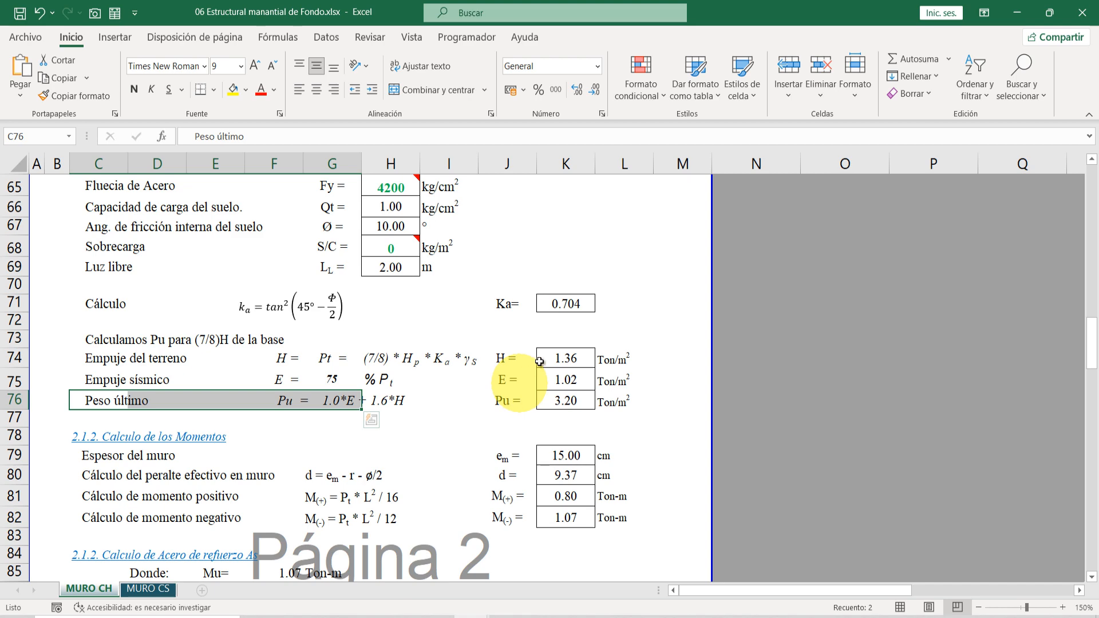
pyautogui.click(573, 407)
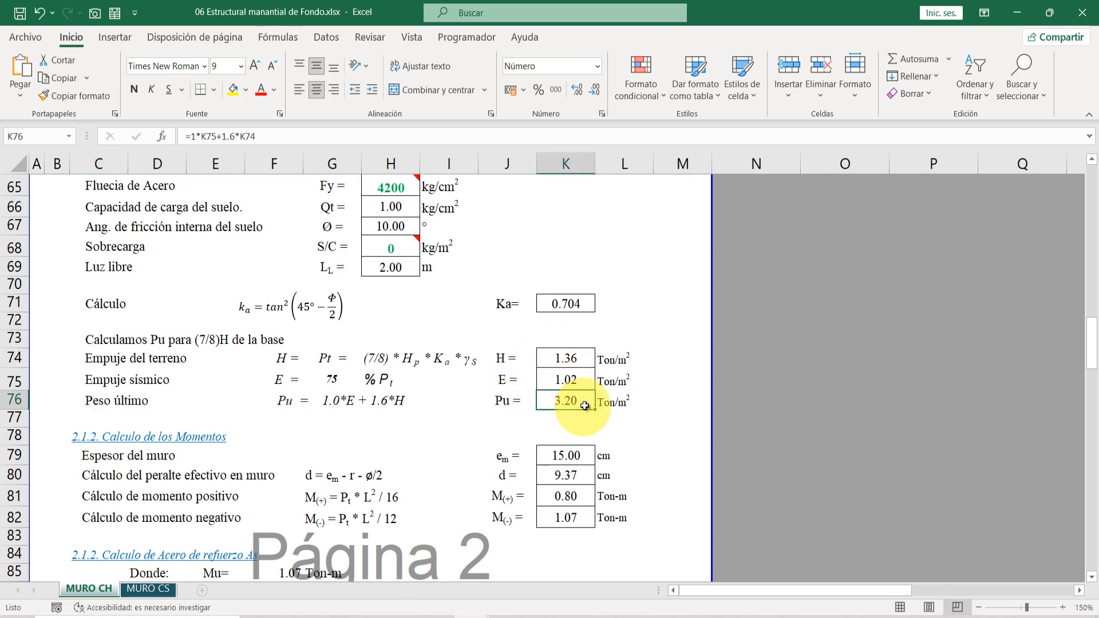
pyautogui.scroll(-2, 484, 400)
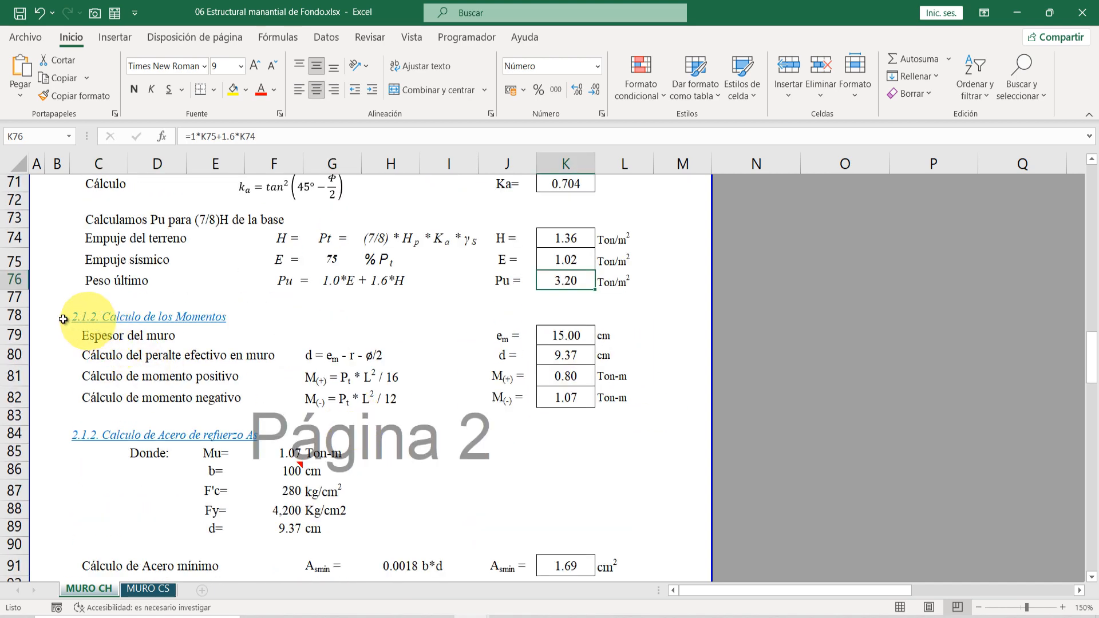
# Examine the wall thickness em and the effective depth formula d = em - r - ø/2 in the moments section
pyautogui.moveTo(86, 323); pyautogui.dragTo(566, 334)
pyautogui.click(568, 331)
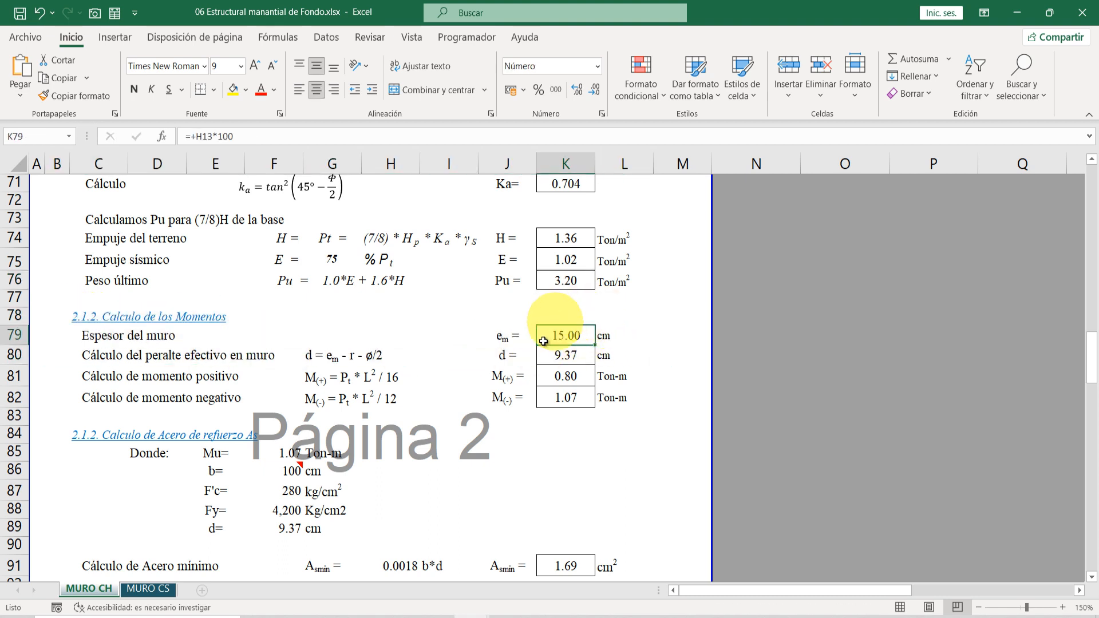
pyautogui.moveTo(93, 355); pyautogui.dragTo(624, 354)
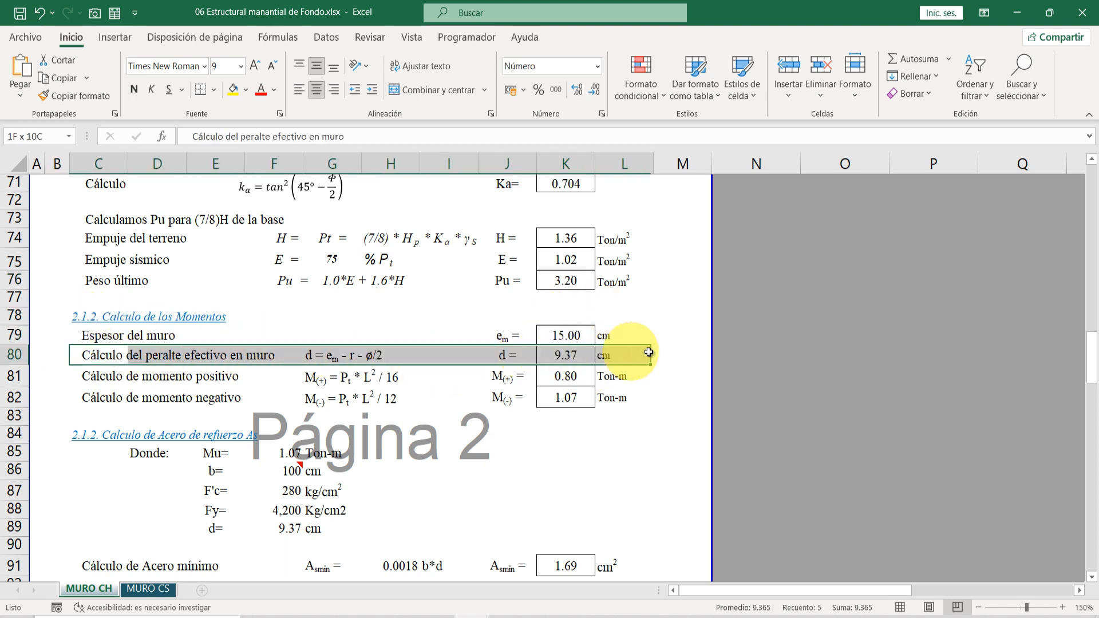
pyautogui.click(566, 355)
# Review the positive moment formula Pt*L²/16 and the negative moment formula Pt*L²/12 for the wall
pyautogui.moveTo(118, 383); pyautogui.dragTo(535, 373)
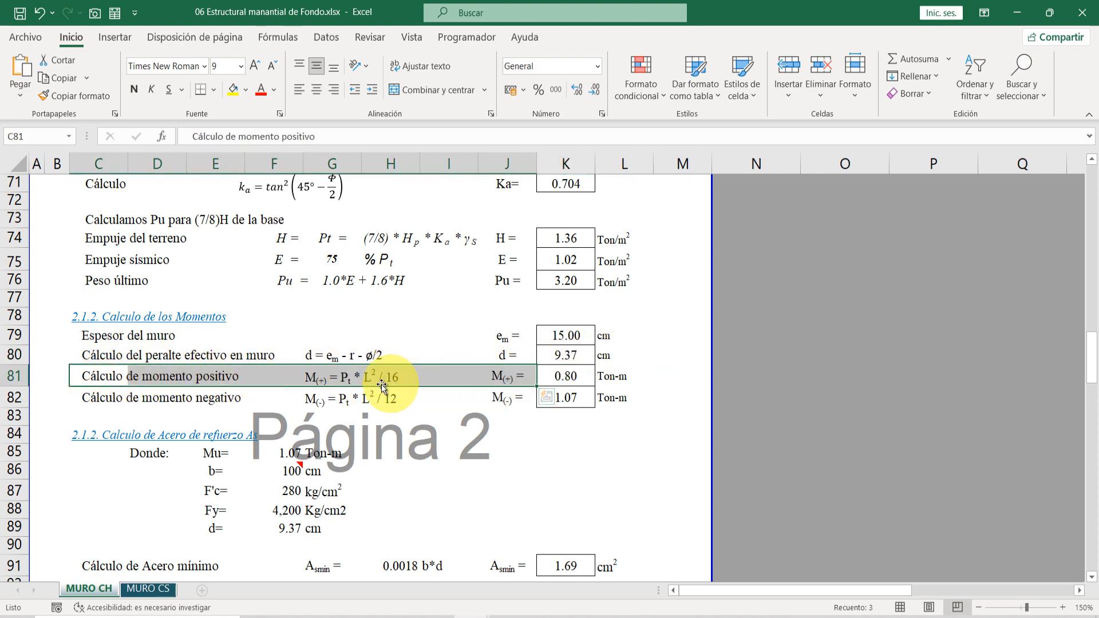
pyautogui.scroll(-4, 646, 392)
pyautogui.scroll(4, 646, 393)
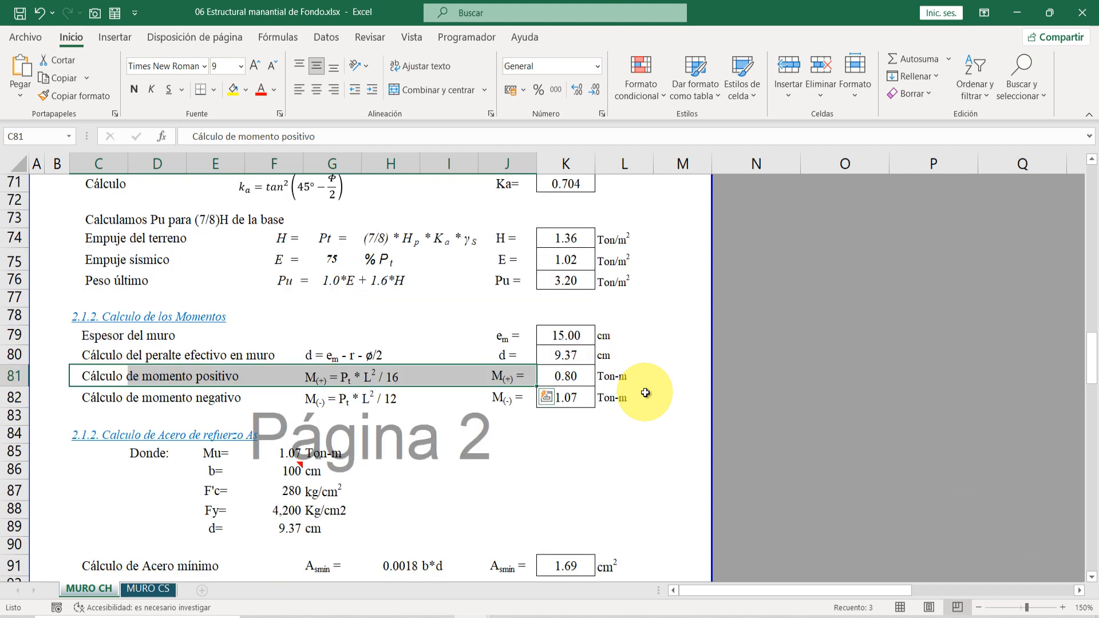
pyautogui.moveTo(74, 399); pyautogui.dragTo(333, 404)
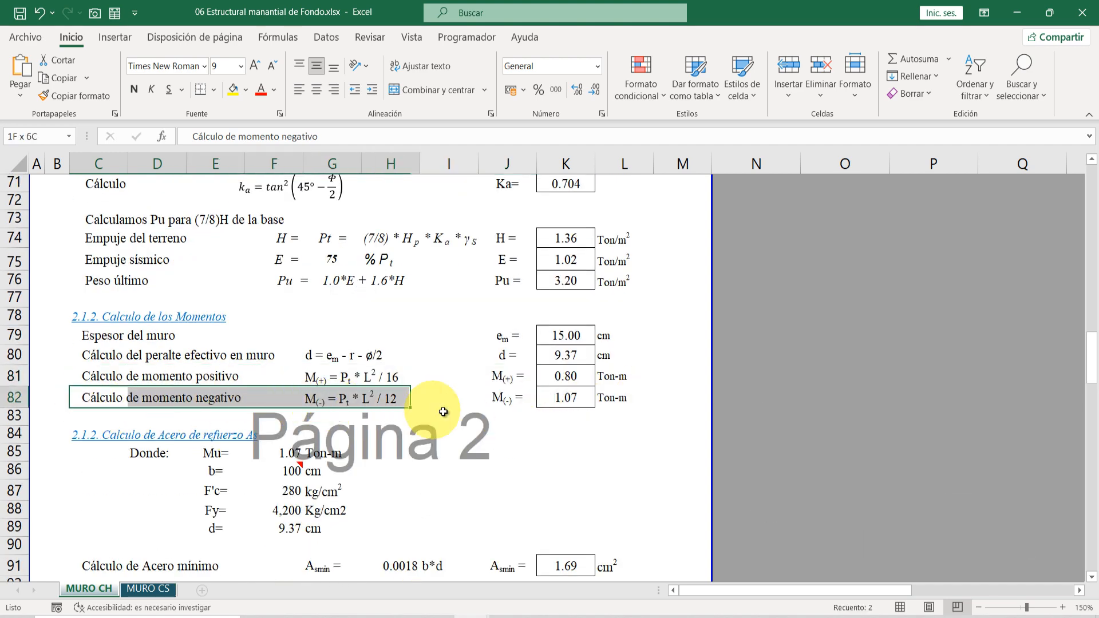
pyautogui.click(561, 397)
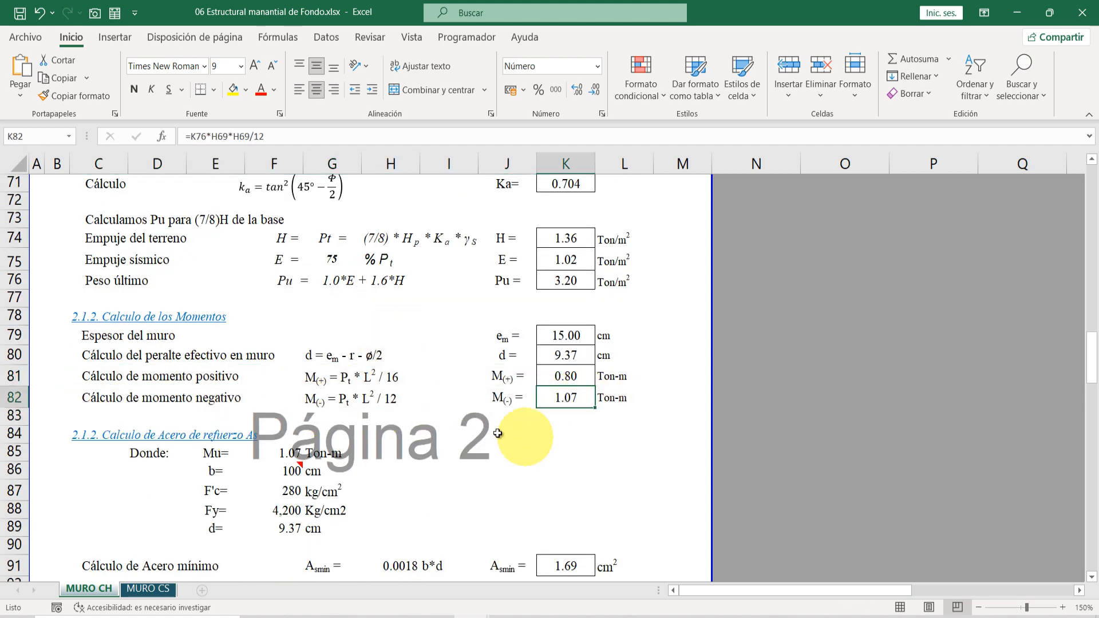
# Trace the design moment Mu in the reinforcement section back to the maximum of the positive and negative moments
pyautogui.scroll(-2, 552, 321)
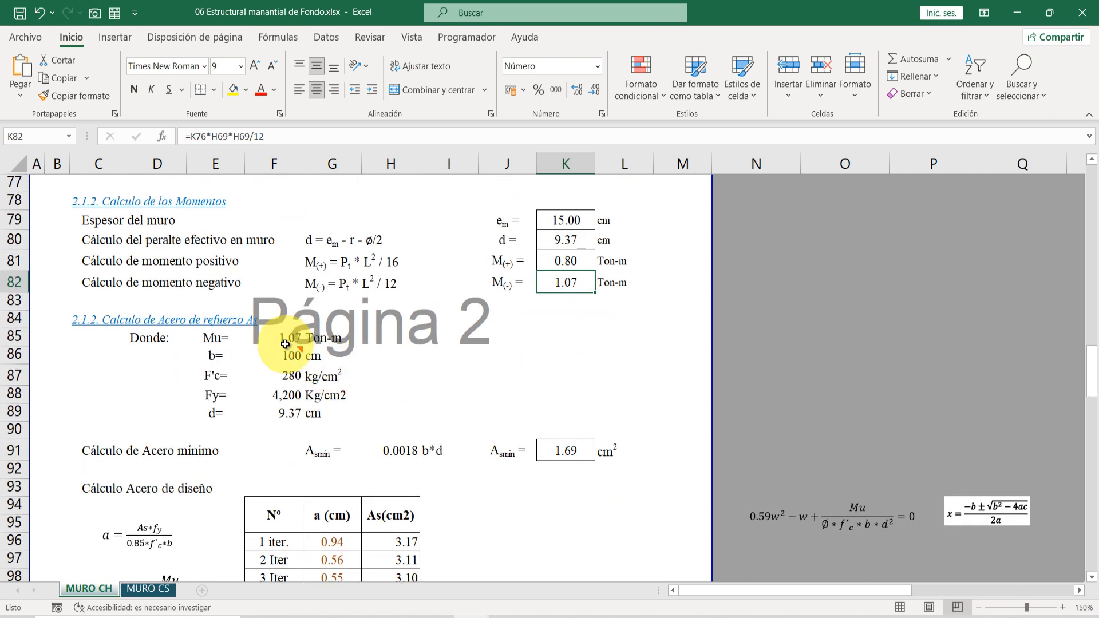
pyautogui.doubleClick(285, 344)
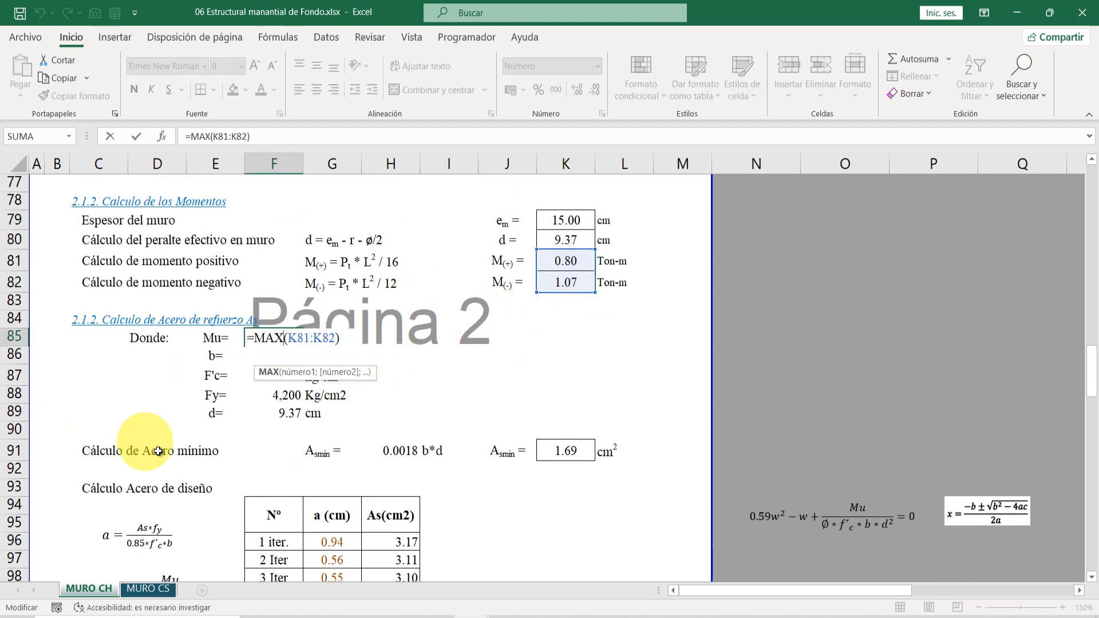
pyautogui.press('Escape')
pyautogui.scroll(-1, 241, 360)
pyautogui.scroll(-1, 241, 360)
pyautogui.doubleClick(283, 286)
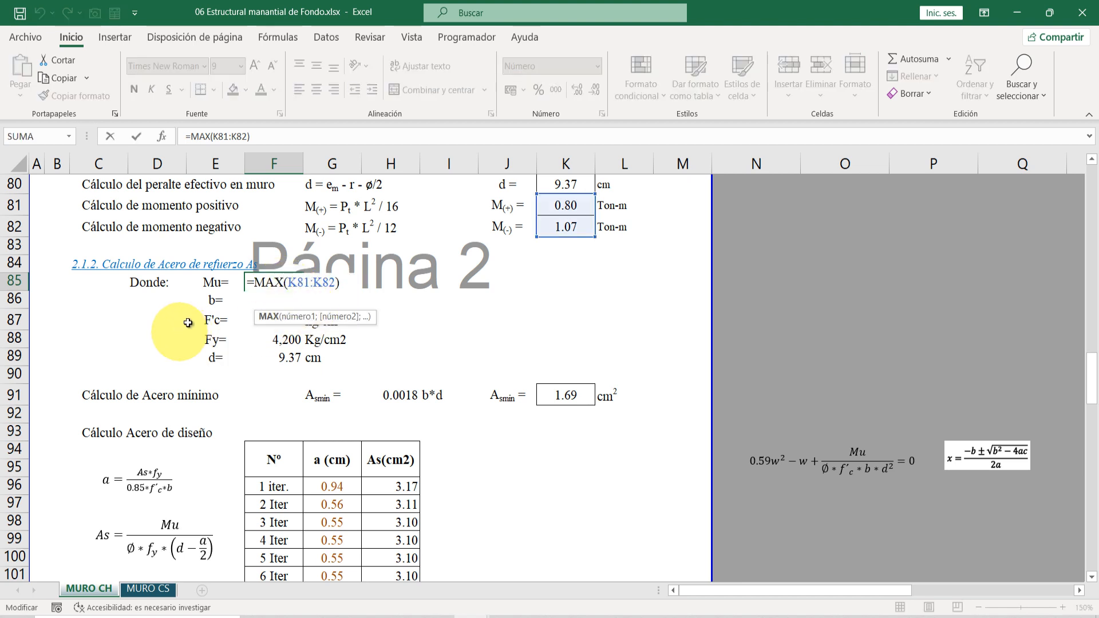
pyautogui.press('Escape')
# Check the working width b, F'c, Fy and effective depth d used as inputs for the reinforcement calculation
pyautogui.doubleClick(289, 304)
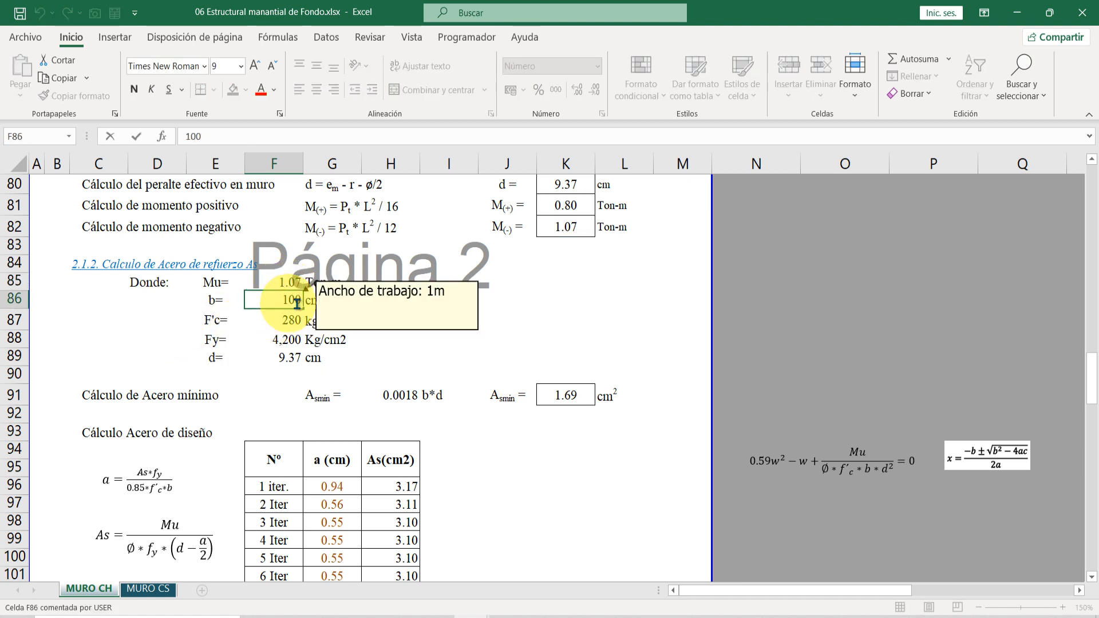
pyautogui.click(205, 326)
pyautogui.click(292, 325)
pyautogui.click(212, 340)
pyautogui.click(285, 343)
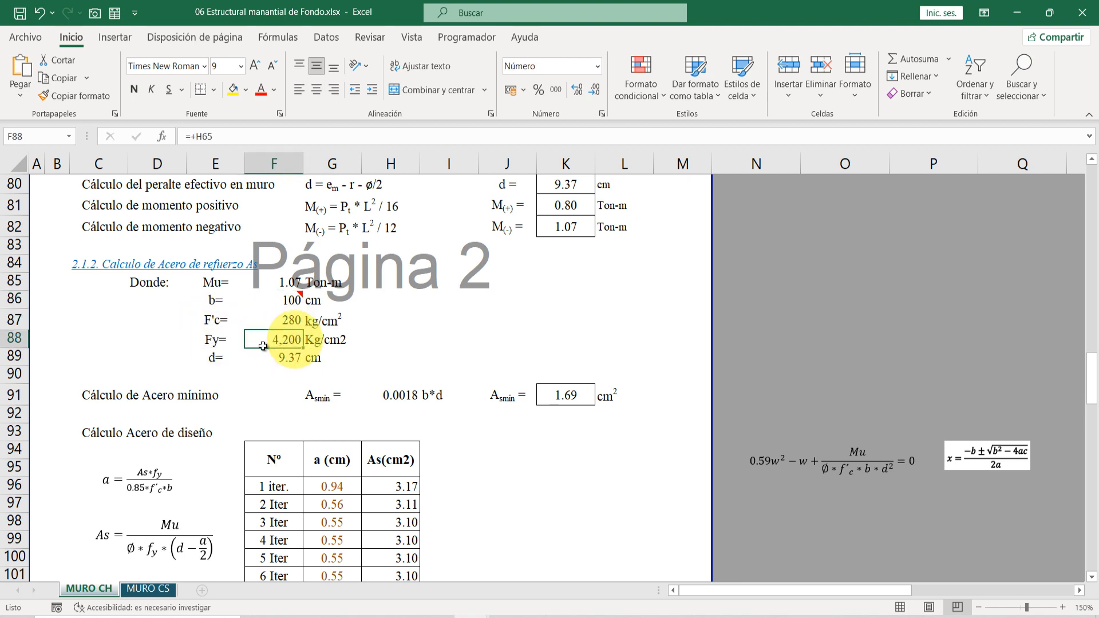
pyautogui.click(289, 357)
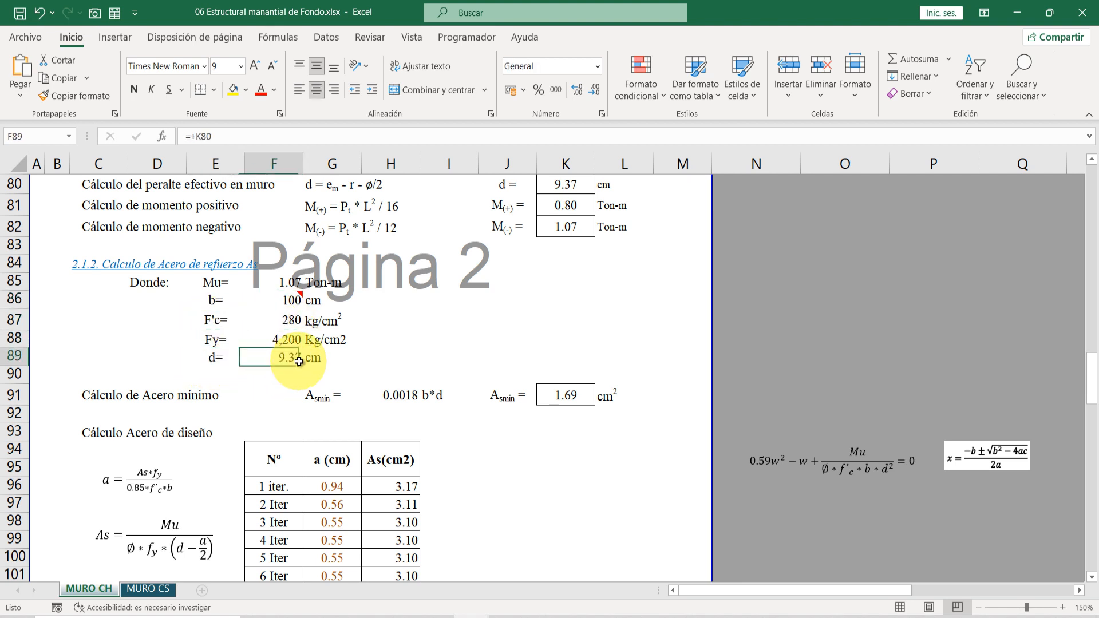
# Examine the minimum steel calculation Asmin = 0.0018*b*d and its cell formula
pyautogui.moveTo(89, 397); pyautogui.dragTo(393, 399)
pyautogui.moveTo(396, 401); pyautogui.dragTo(439, 396)
pyautogui.click(394, 393)
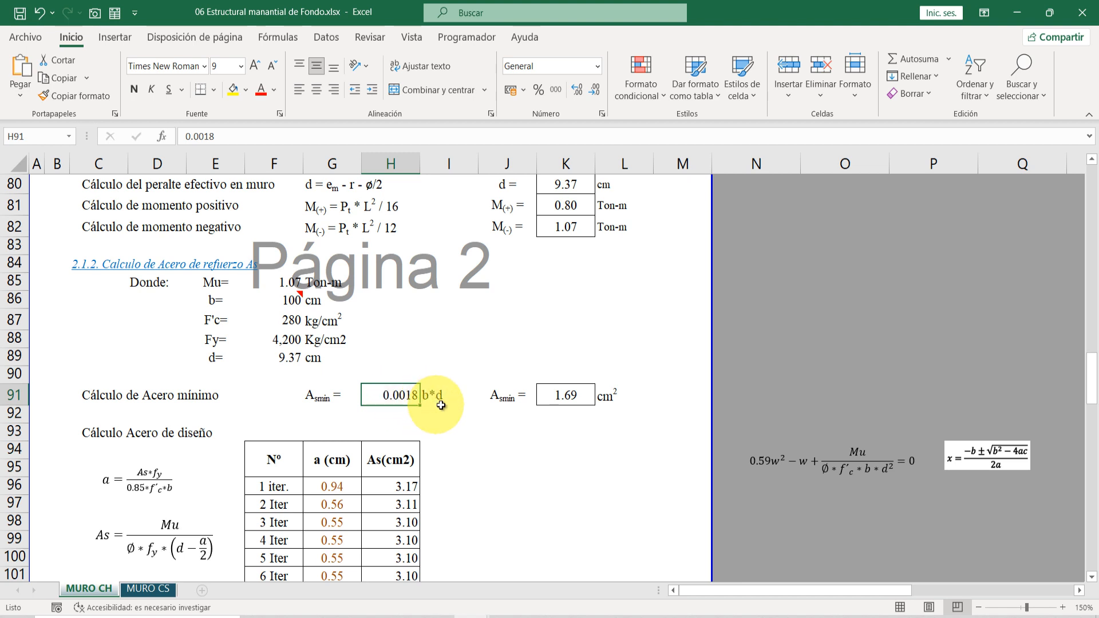
pyautogui.click(585, 391)
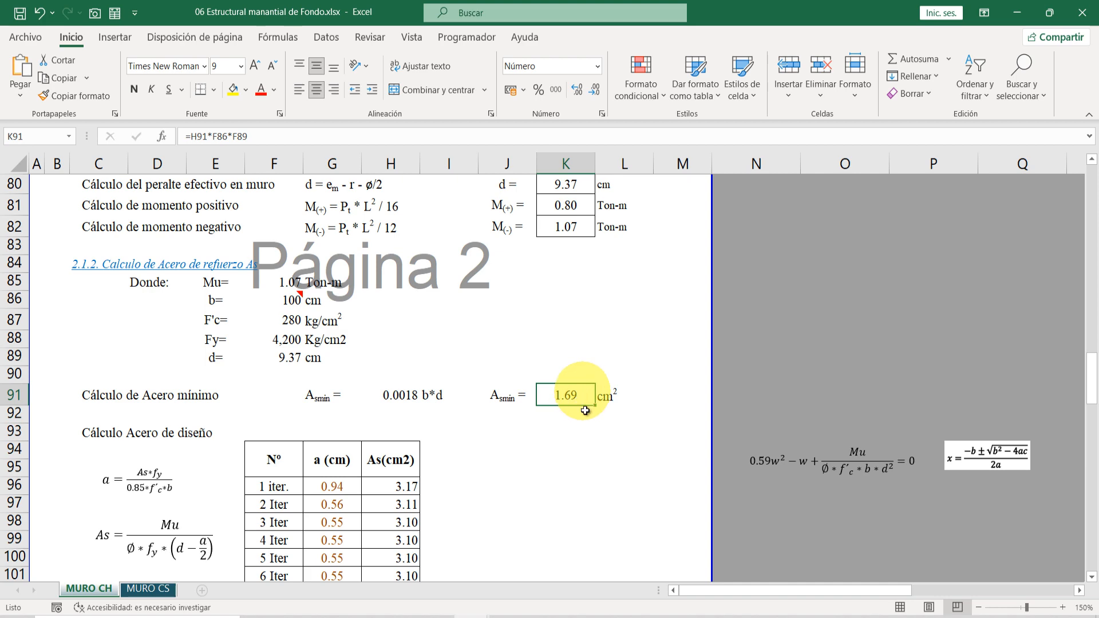
# Examine the design steel equations for a and As and the formulas used in the first iteration
pyautogui.scroll(-2, 242, 362)
pyautogui.moveTo(88, 316); pyautogui.dragTo(400, 421)
pyautogui.scroll(-1, 259, 381)
pyautogui.click(200, 367)
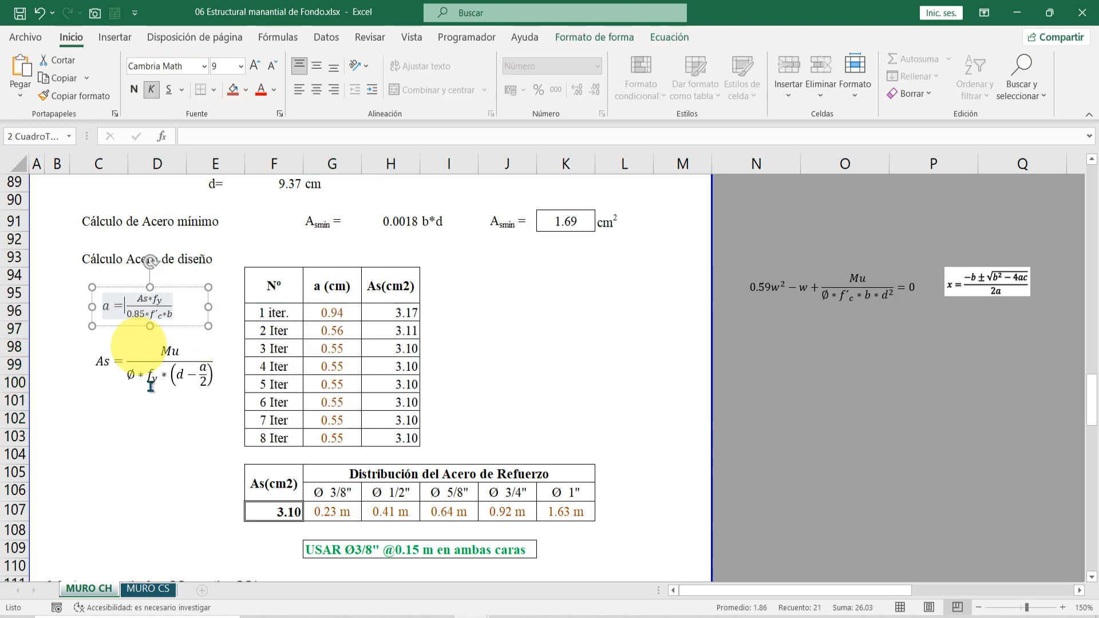
pyautogui.click(334, 309)
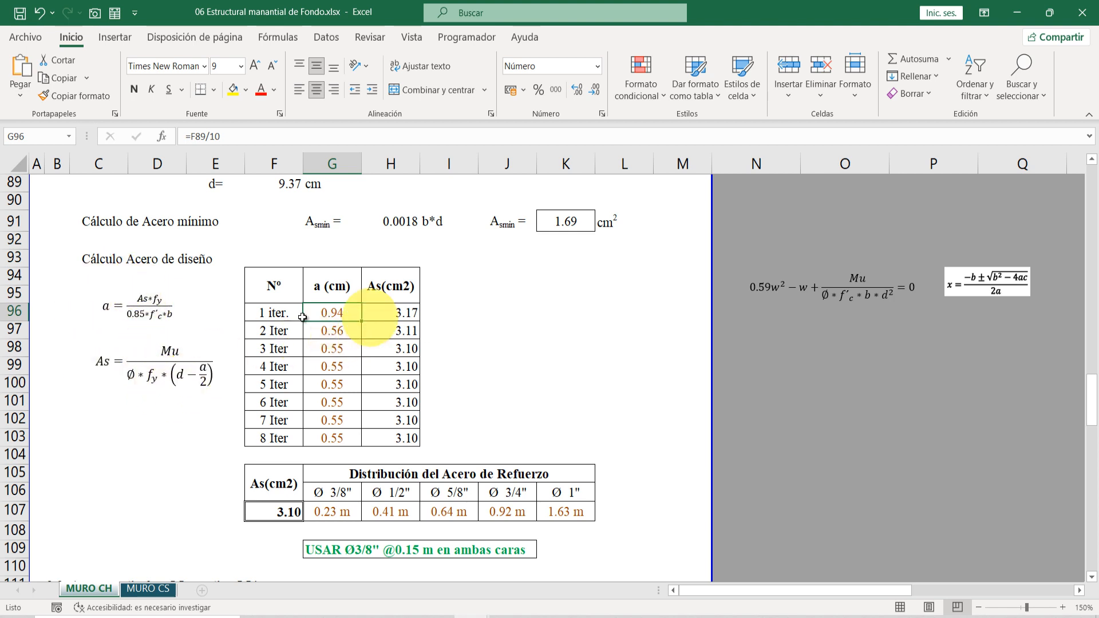
pyautogui.click(376, 315)
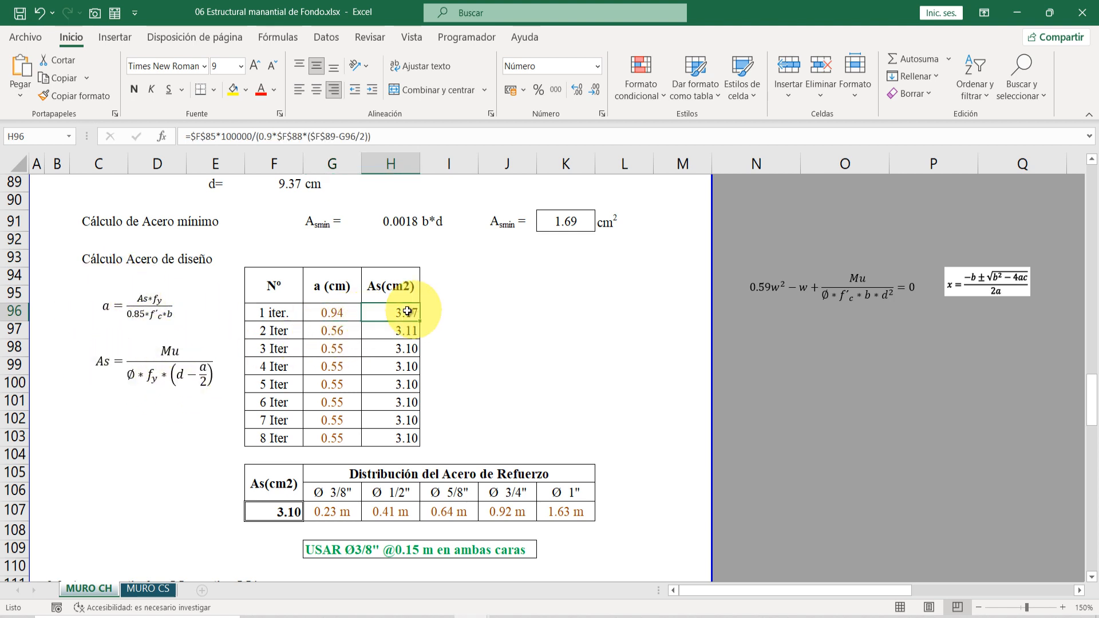
# Follow the a and As formulas through the remaining iterations down to the eighth one
pyautogui.click(332, 330)
pyautogui.click(378, 330)
pyautogui.click(338, 346)
pyautogui.click(397, 350)
pyautogui.click(337, 416)
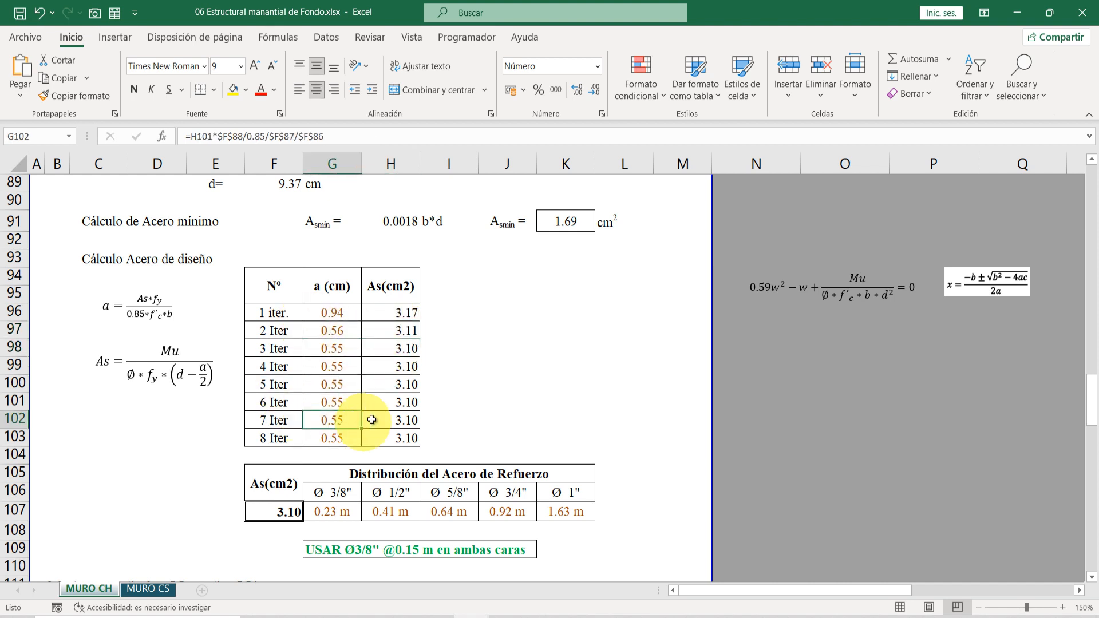
pyautogui.click(400, 423)
pyautogui.click(403, 440)
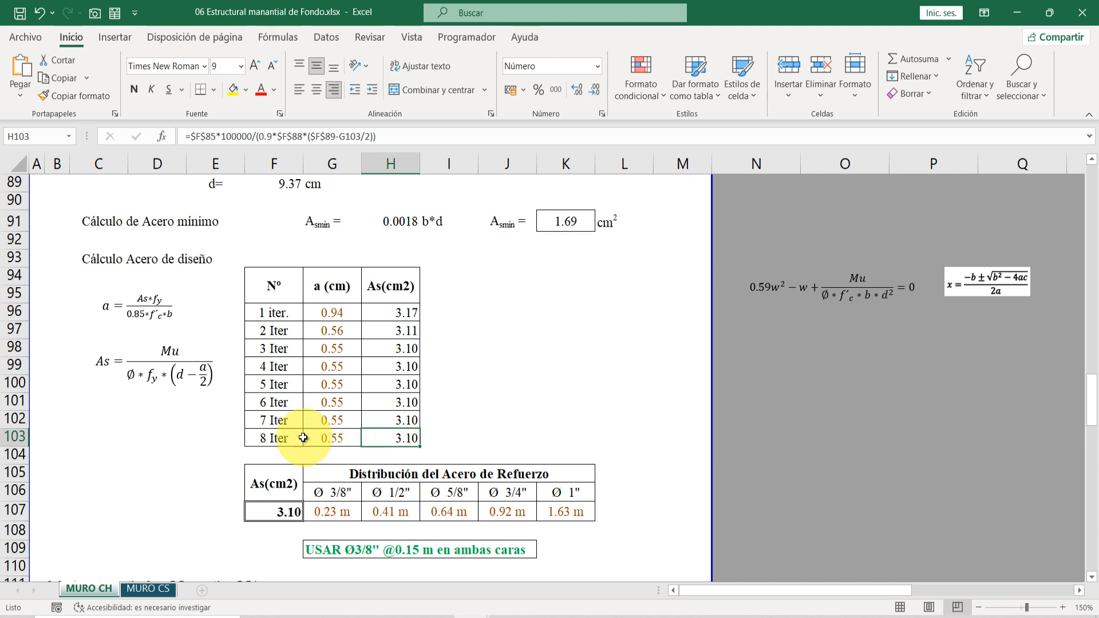
pyautogui.scroll(-1, 318, 432)
pyautogui.scroll(1, 428, 447)
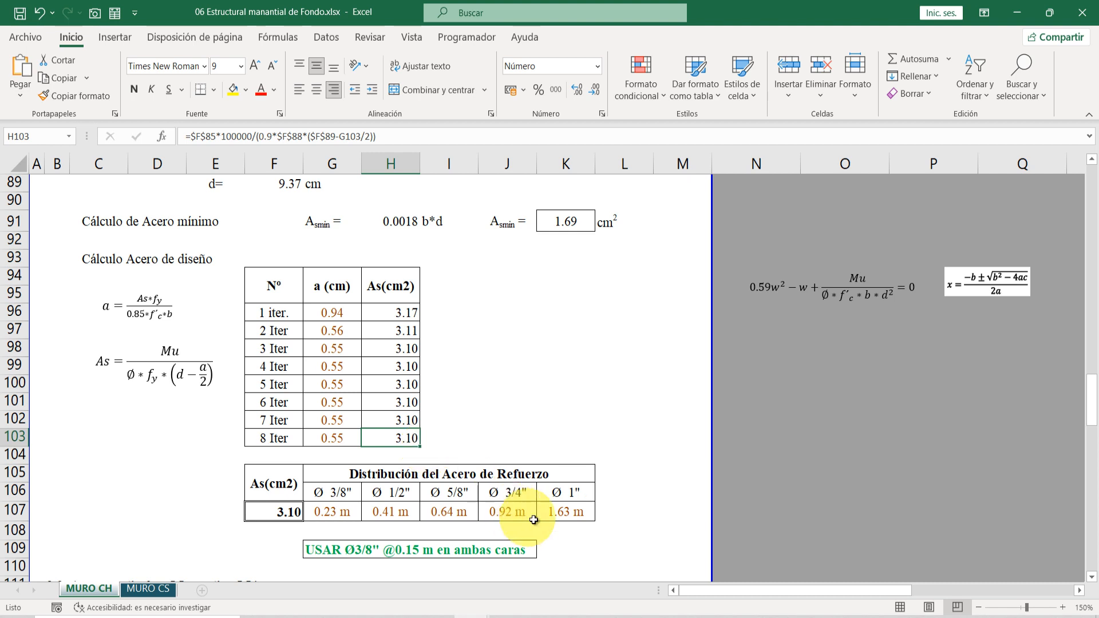
# Trace the As in the reinforcement distribution table to the maximum of the eighth iteration and the minimum steel
pyautogui.click(577, 617)
pyautogui.click(284, 527)
pyautogui.scroll(-2, 328, 414)
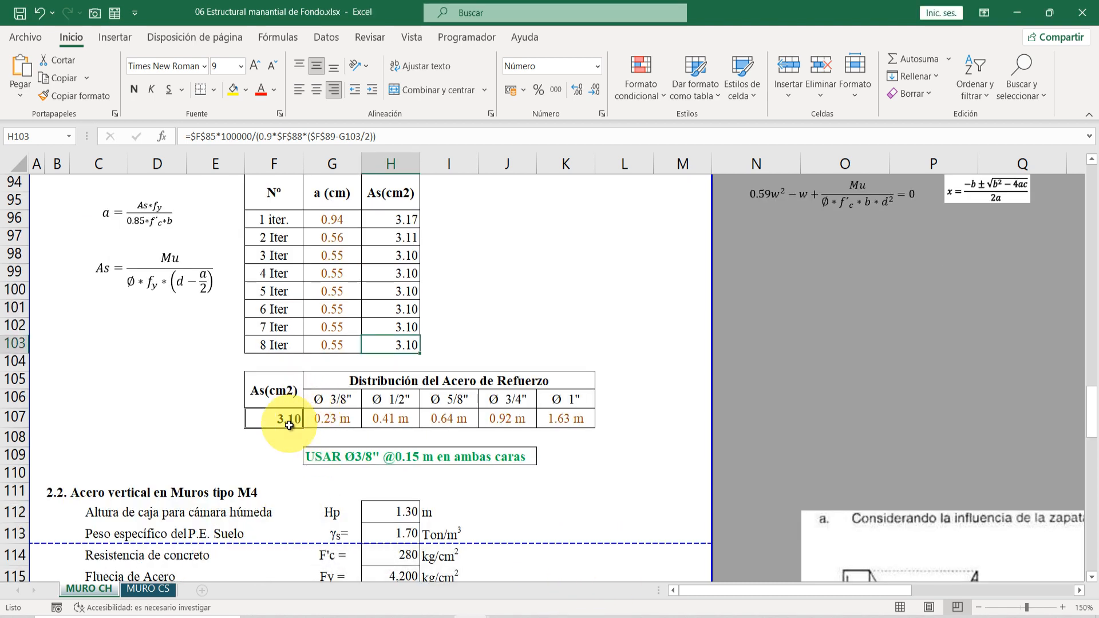
pyautogui.click(289, 425)
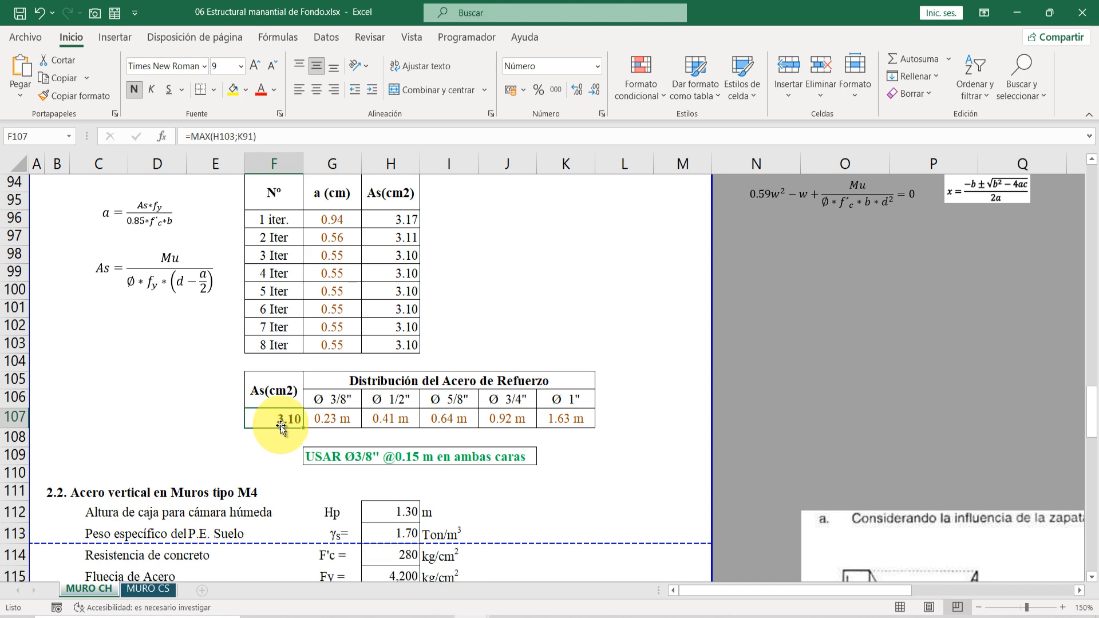
pyautogui.scroll(3, 559, 245)
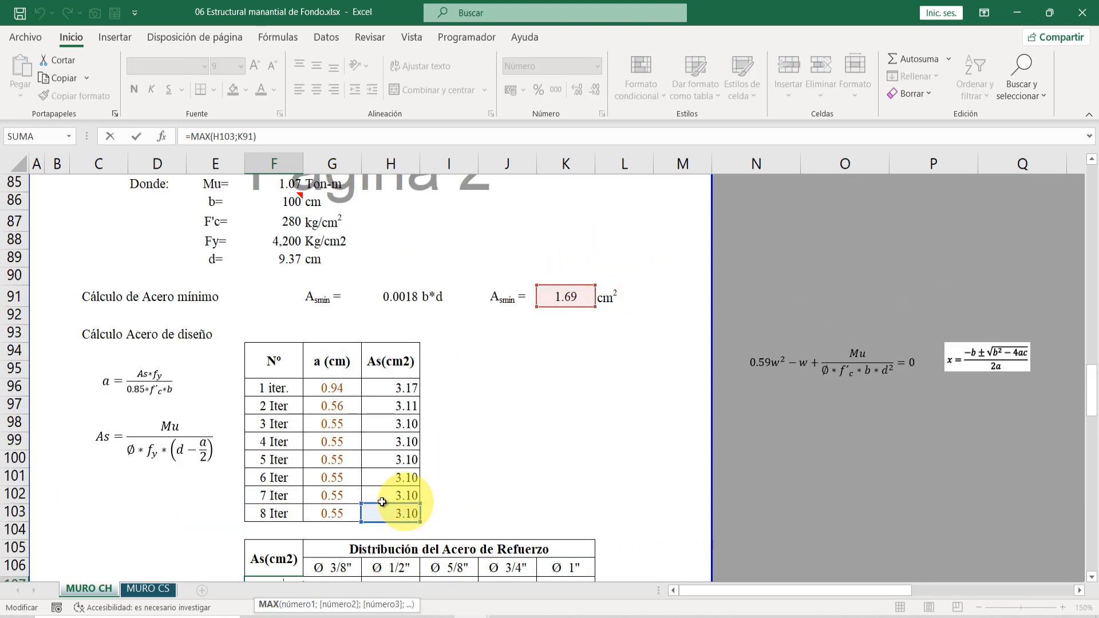
pyautogui.scroll(-2, 361, 487)
pyautogui.press('Return')
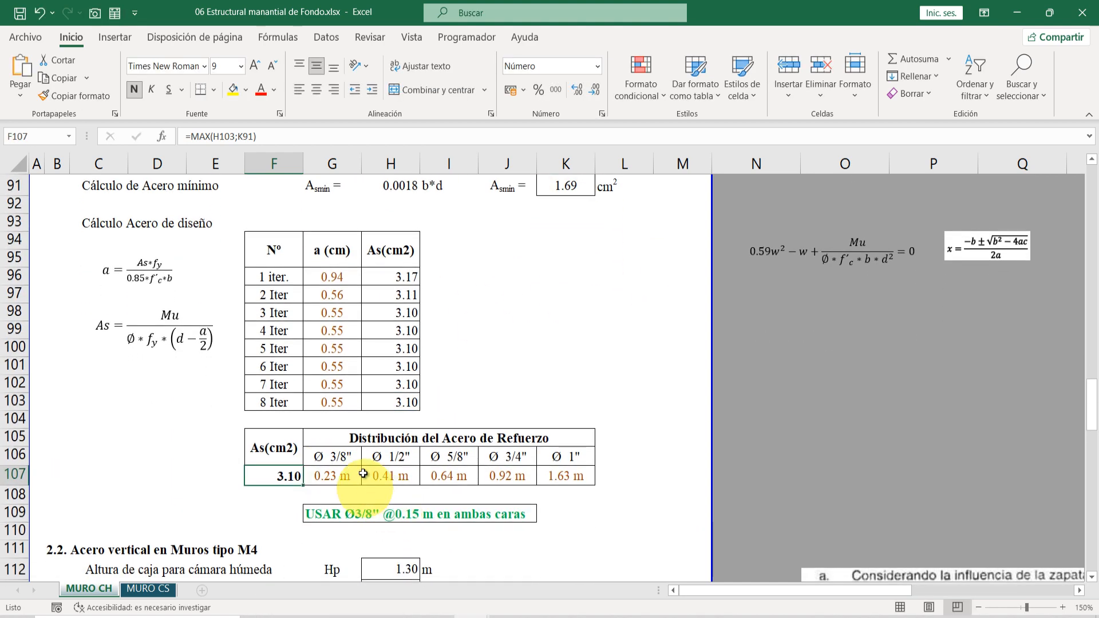
# Check the spacing formulas for the 3/8" and 1/2" bars in the reinforcement distribution table
pyautogui.scroll(-1, 366, 475)
pyautogui.click(334, 401)
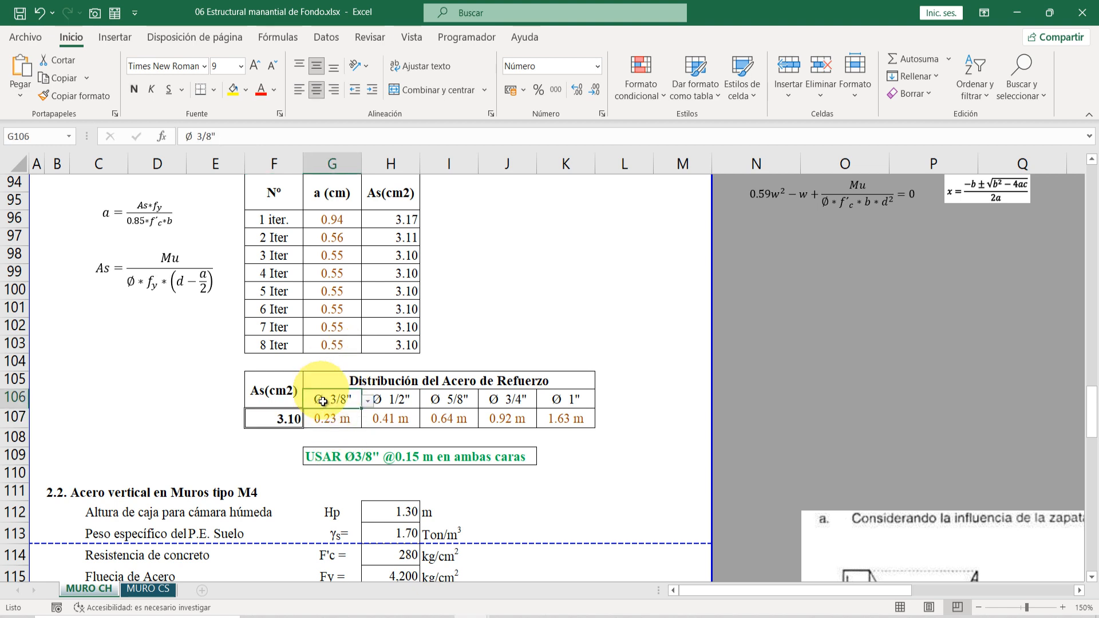
pyautogui.click(330, 417)
pyautogui.moveTo(389, 408); pyautogui.dragTo(411, 397)
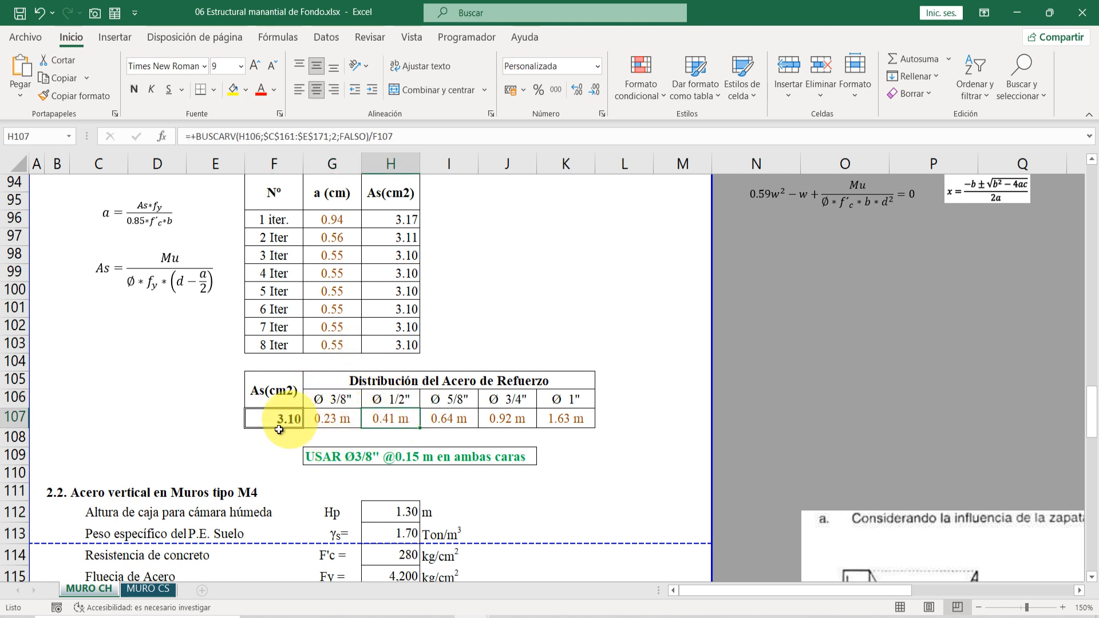
# Change the spacing in the reinforcement note to read "USAR Ø3/8" @0.20 m en ambas caras"
pyautogui.scroll(-1, 658, 412)
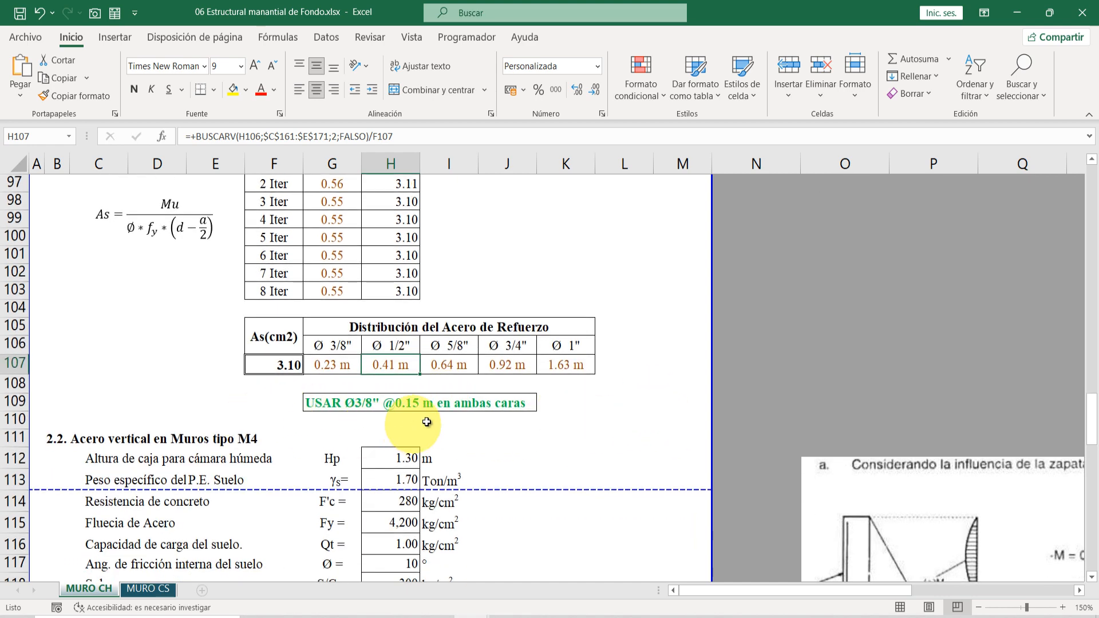
pyautogui.click(319, 403)
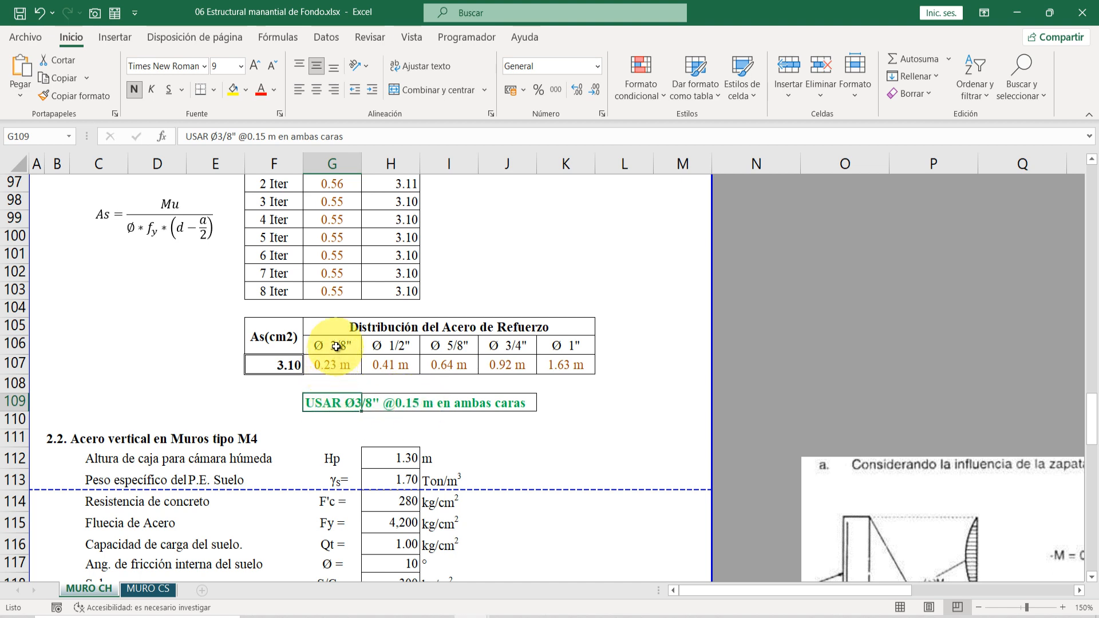
pyautogui.press('Down')
pyautogui.press('Down')
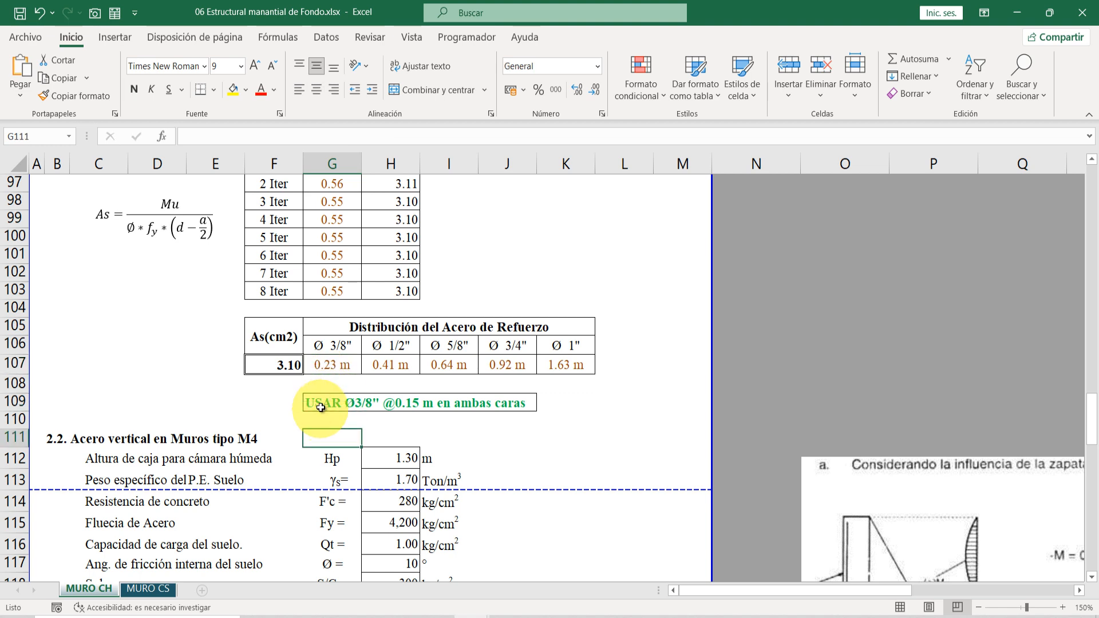
pyautogui.doubleClick(319, 405)
pyautogui.click(411, 404)
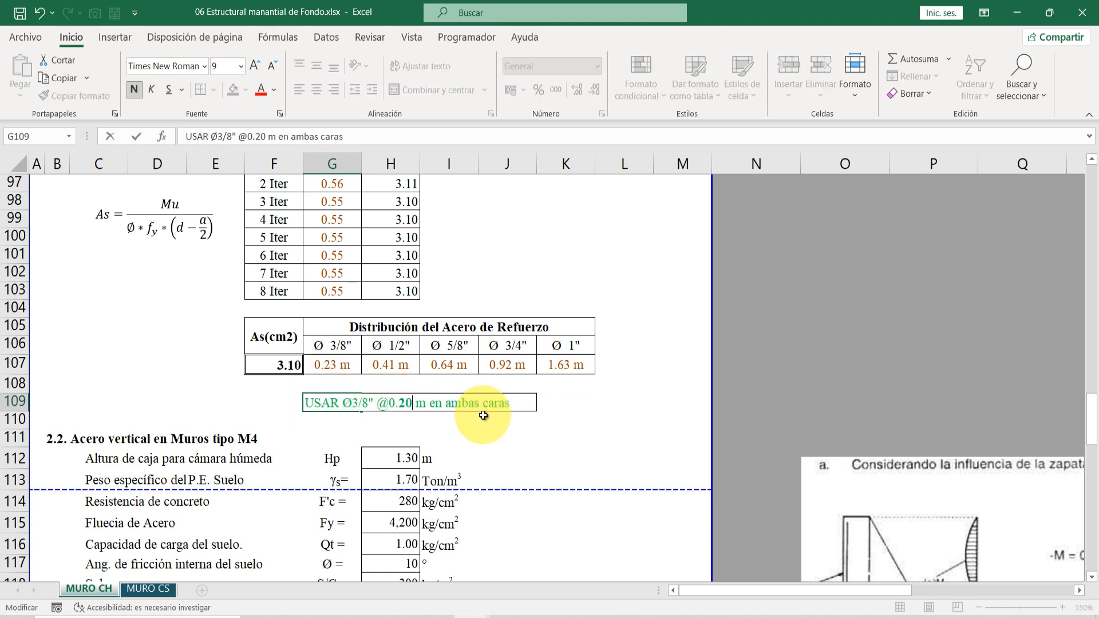
pyautogui.press('Return')
# Switch to the AutoCAD drawing 06 Captacion de Fondo Estructura.dwg and examine the bar callouts on the upper wall of the Cámara Húmeda
pyautogui.moveTo(530, 610)
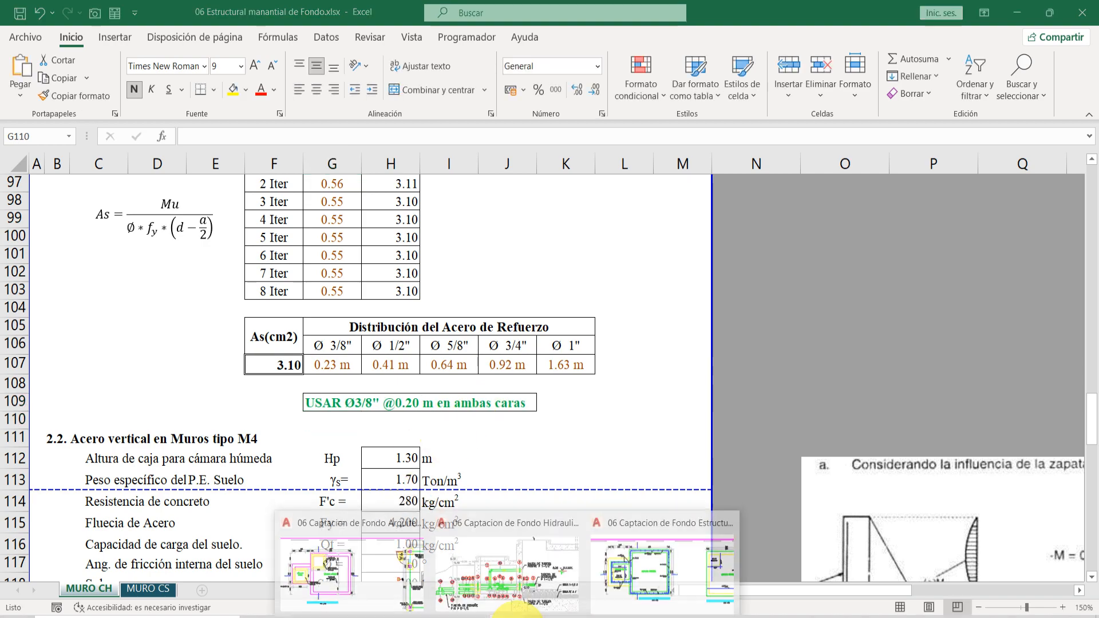
pyautogui.click(667, 578)
pyautogui.scroll(2, 554, 199)
pyautogui.scroll(-2, 545, 207)
pyautogui.scroll(2, 556, 198)
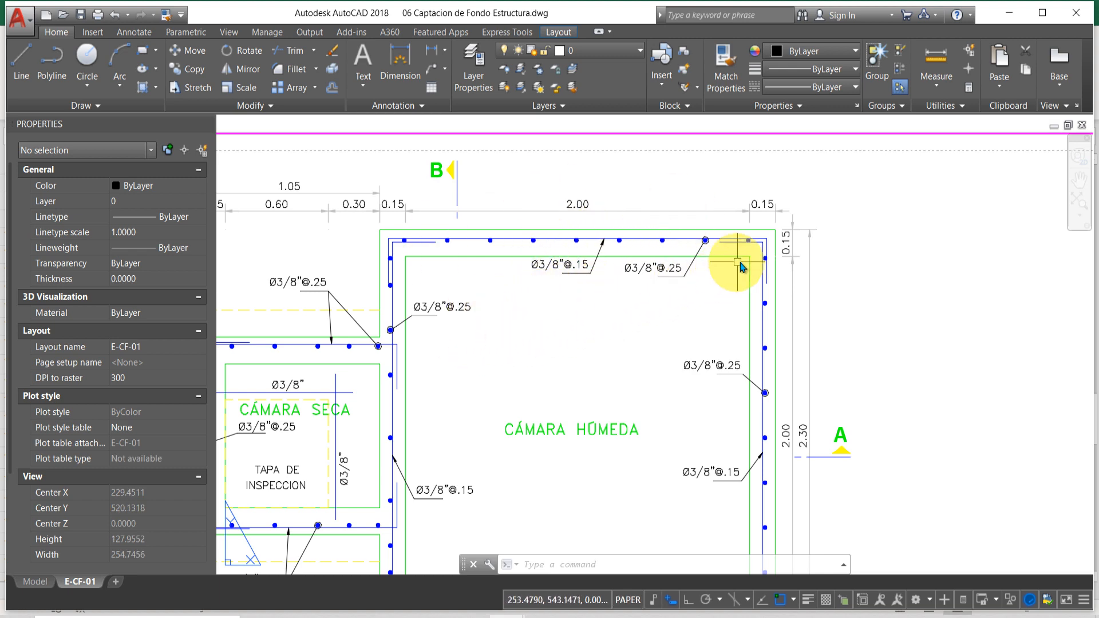
pyautogui.scroll(2, 615, 239)
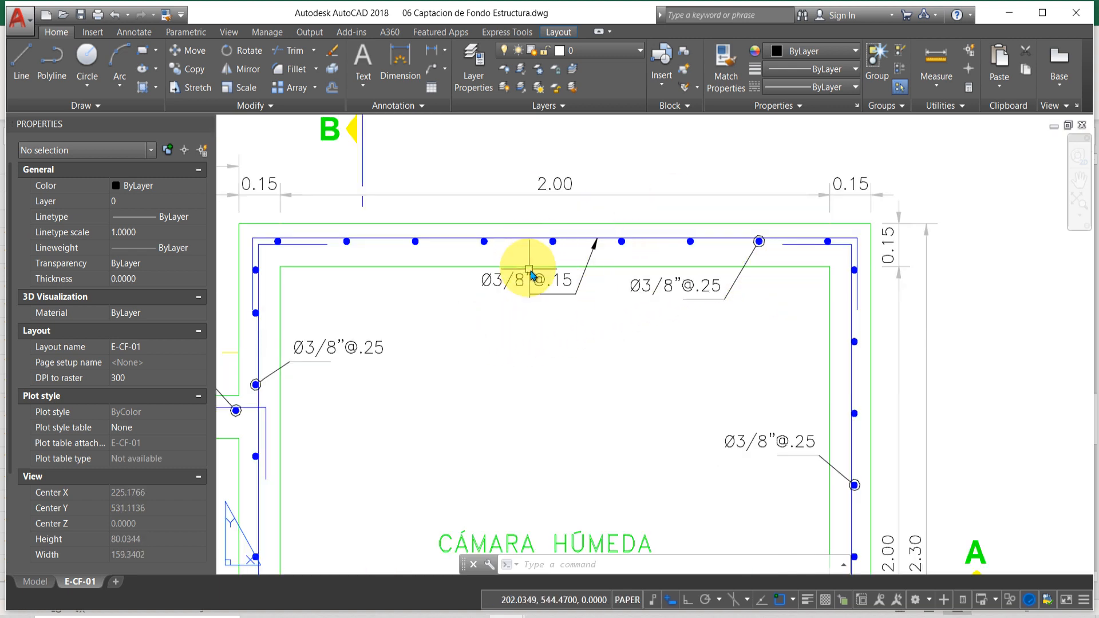
pyautogui.scroll(2, 512, 274)
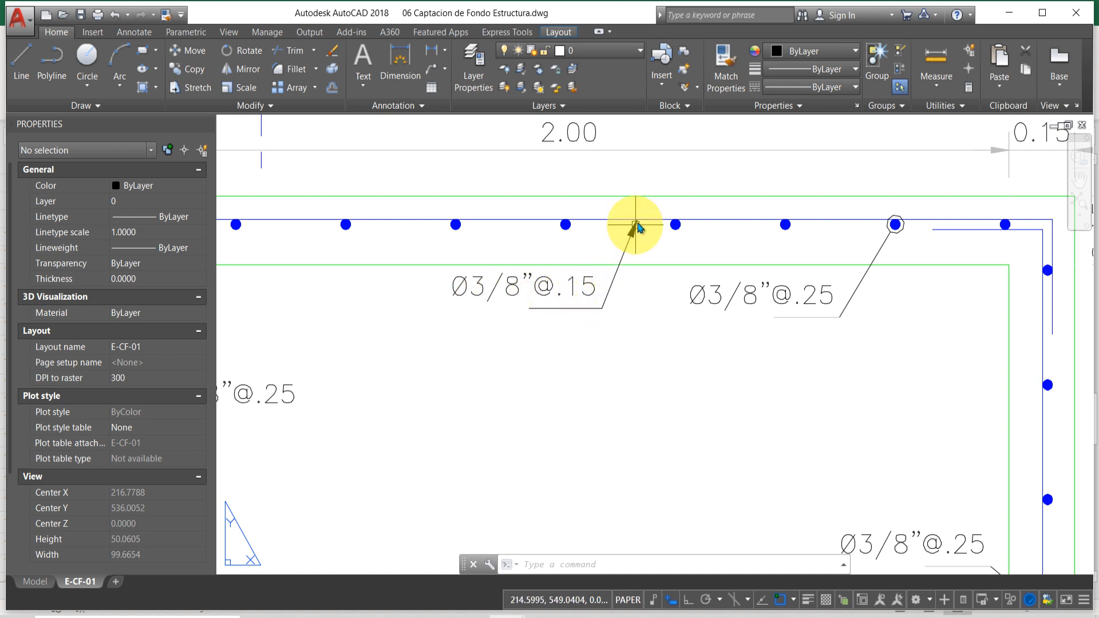
# Try changing the horizontal bar callout on the upper wall of the Cámara Húmeda to Ø3/8"@.20
pyautogui.doubleClick(579, 287)
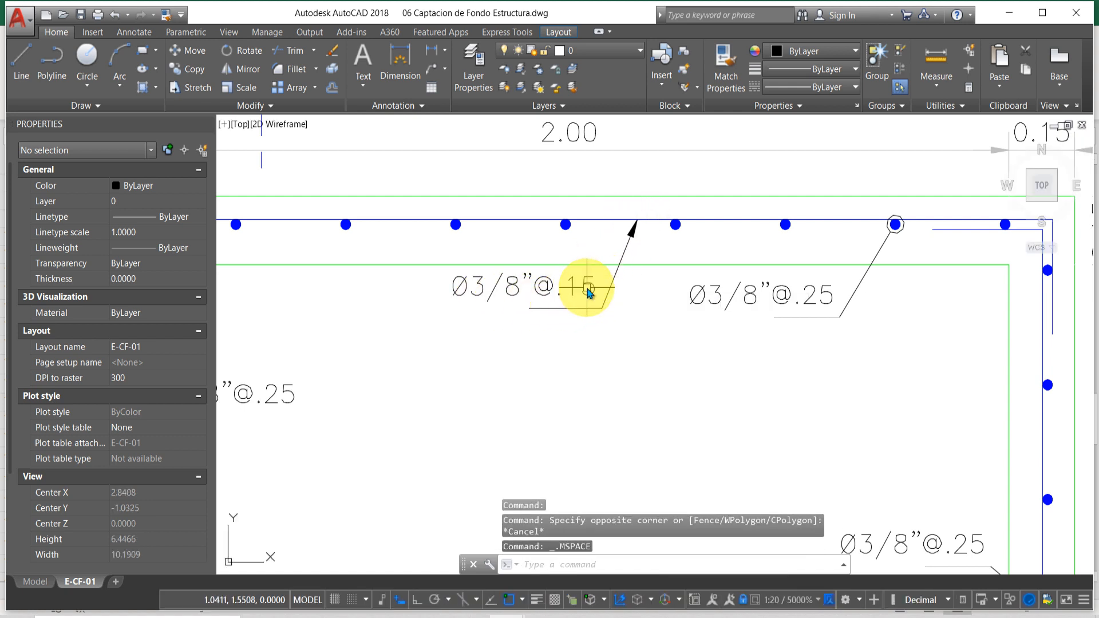
pyautogui.doubleClick(590, 293)
pyautogui.click(596, 292)
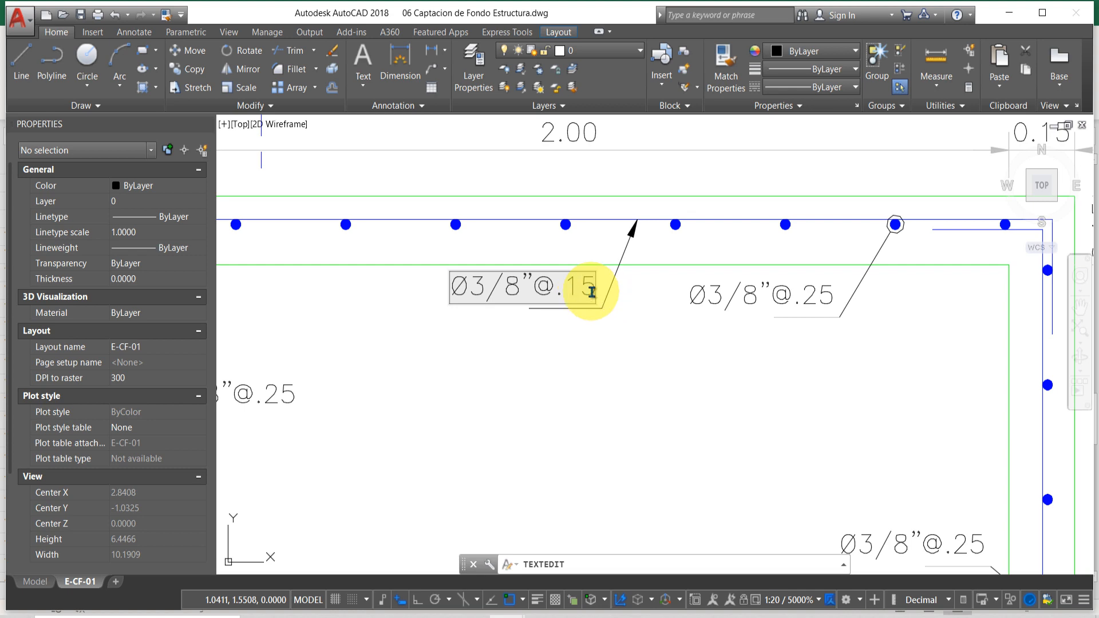
pyautogui.scroll(-3, 606, 302)
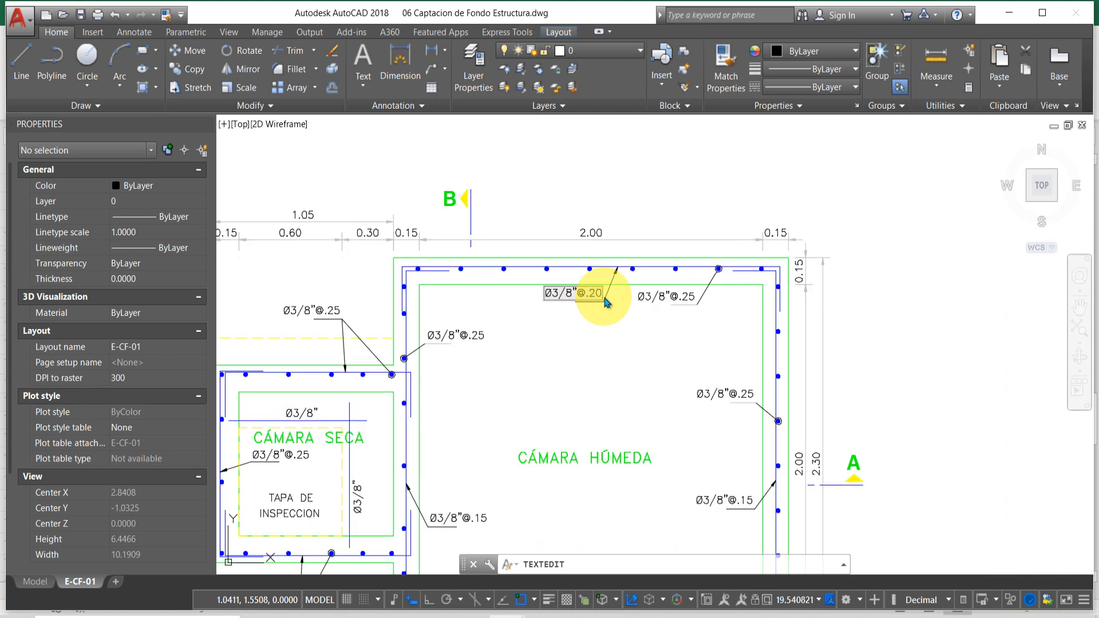
pyautogui.scroll(2, 595, 354)
pyautogui.press('Escape')
pyautogui.press('Escape')
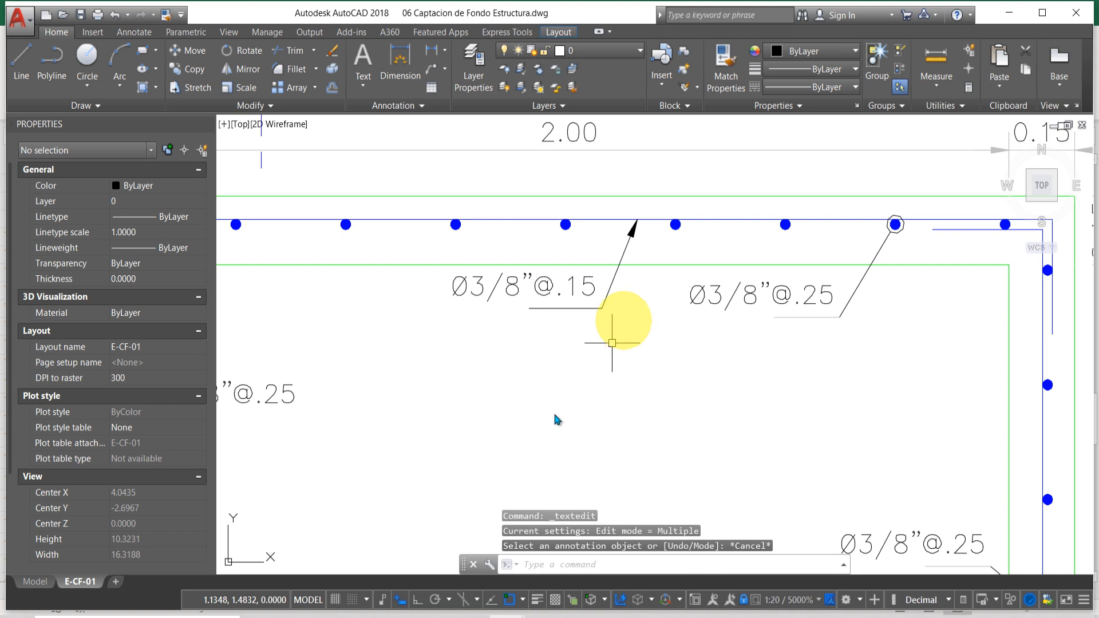
# Return to the structural Excel workbook and change the reinforcement note to read "USAR Ø3/8" @0.15 m en ambas caras"
pyautogui.scroll(-3, 619, 310)
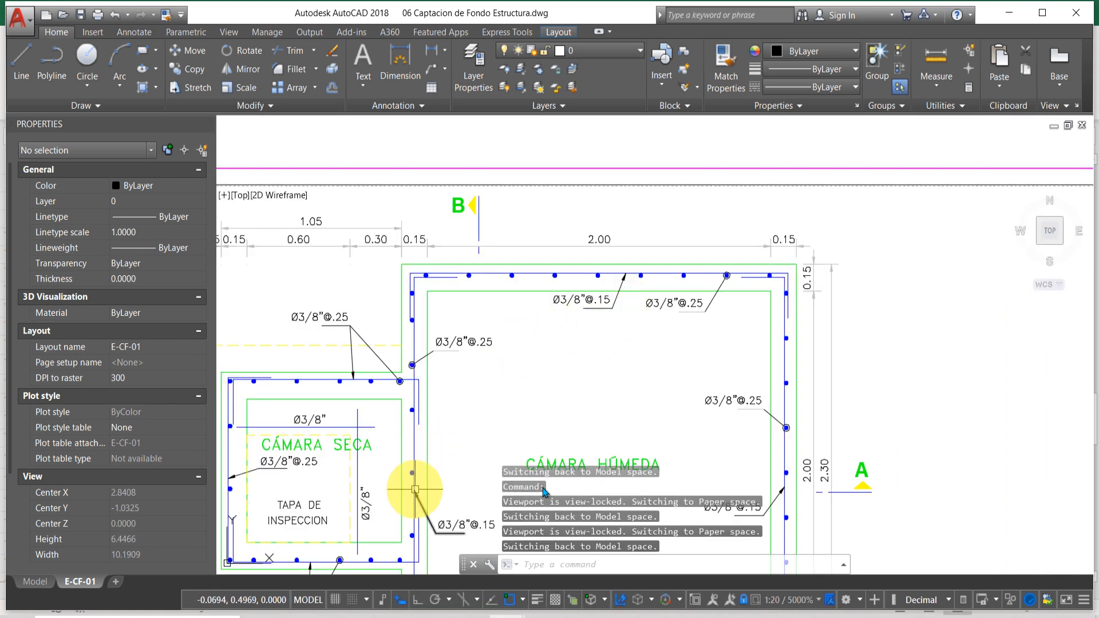
pyautogui.scroll(-4, 760, 301)
pyautogui.scroll(5, 716, 309)
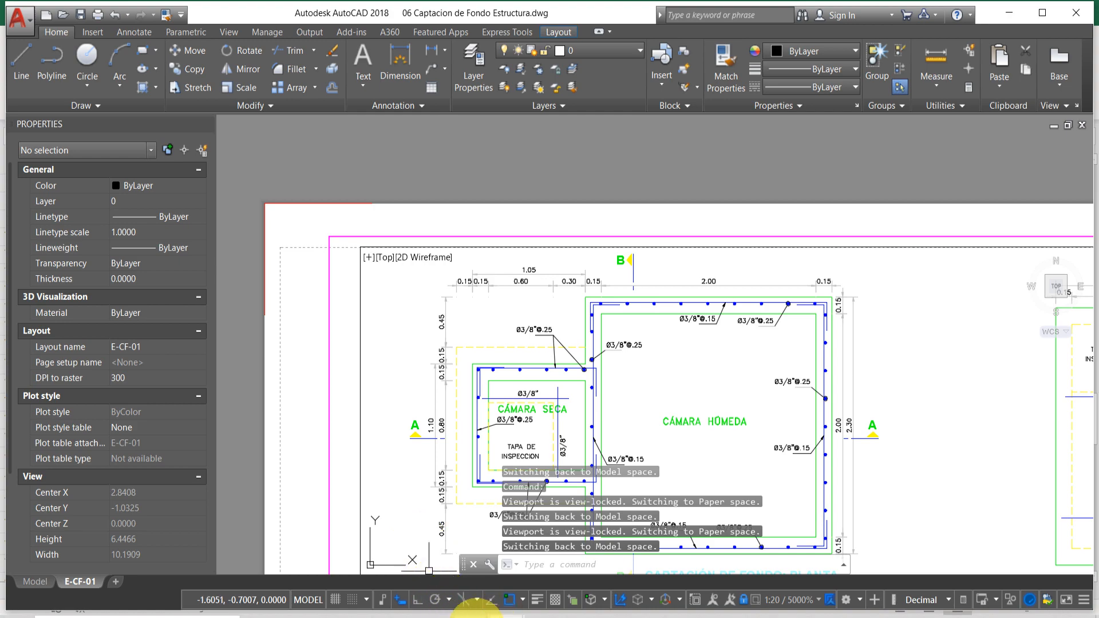
pyautogui.moveTo(473, 615)
pyautogui.click(534, 591)
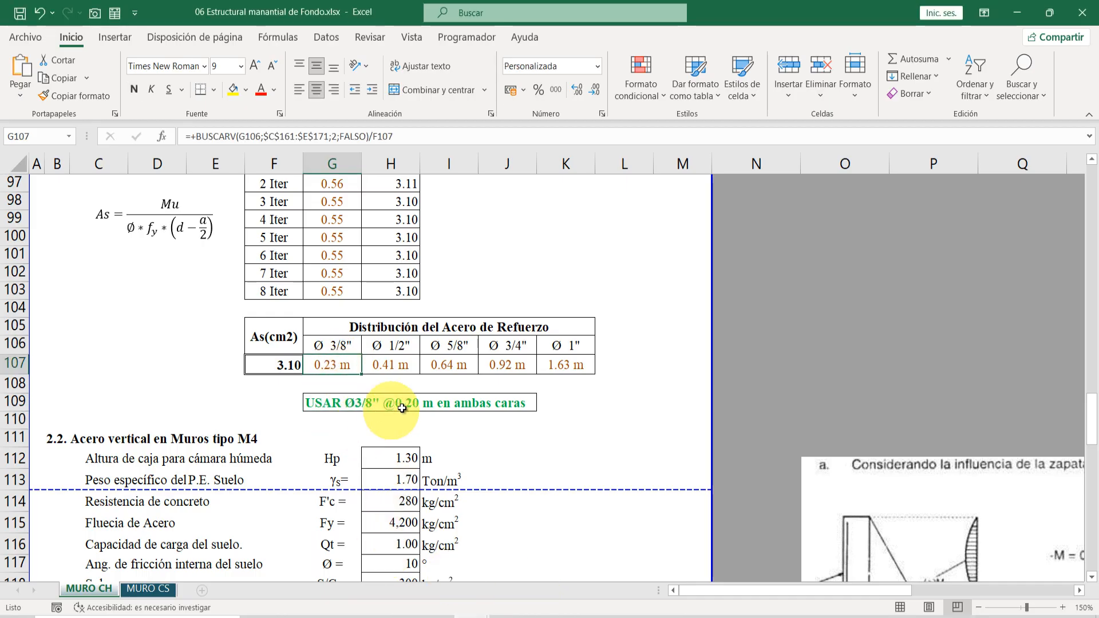
pyautogui.doubleClick(321, 402)
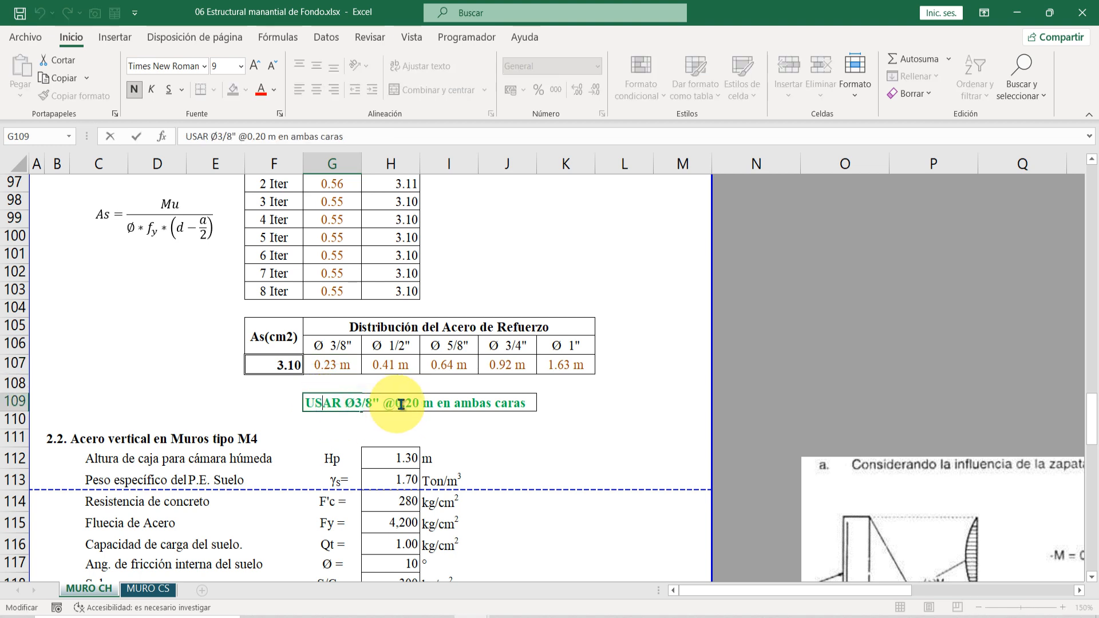
pyautogui.click(416, 402)
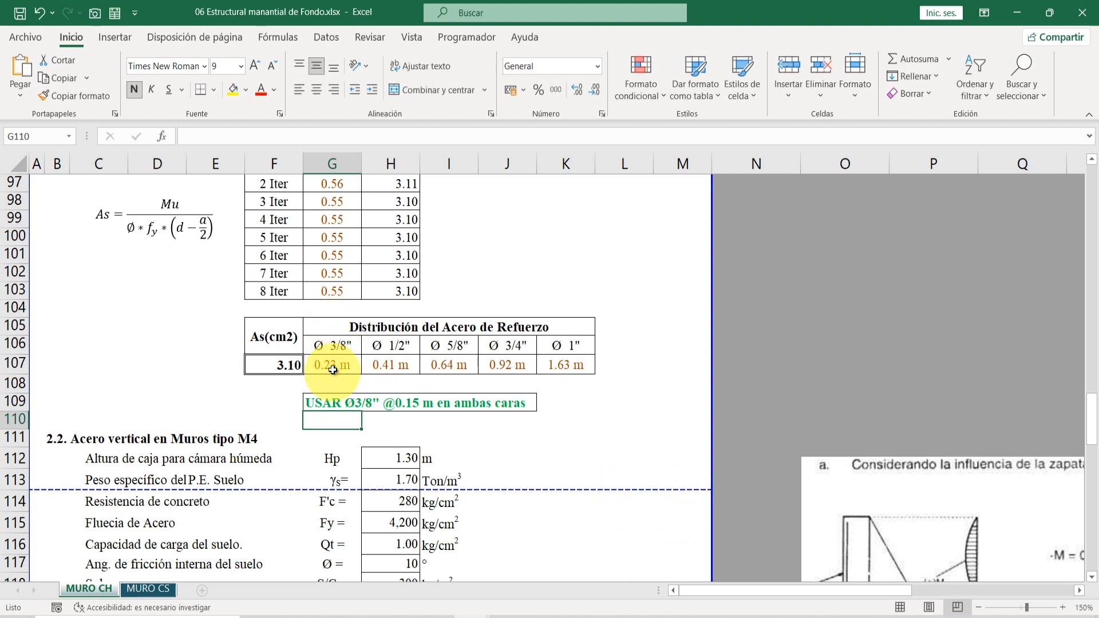
# Review the input data in section 2.2 for the vertical steel of type M4 walls, from chamber height to steel yield strength
pyautogui.scroll(-2, 389, 320)
pyautogui.scroll(-1, 172, 341)
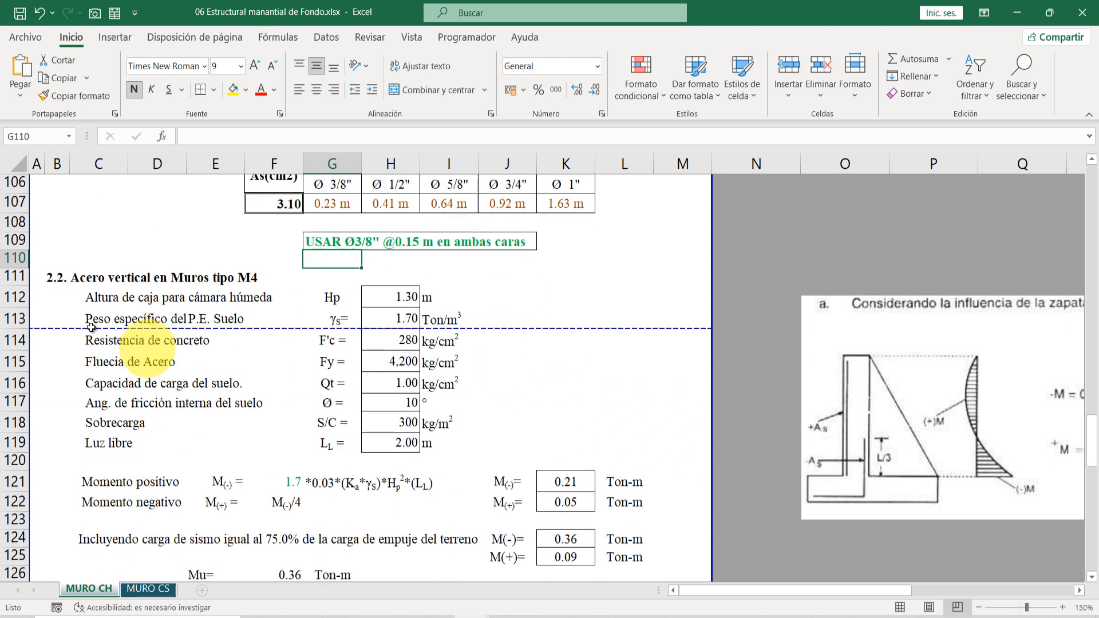
pyautogui.click(77, 278)
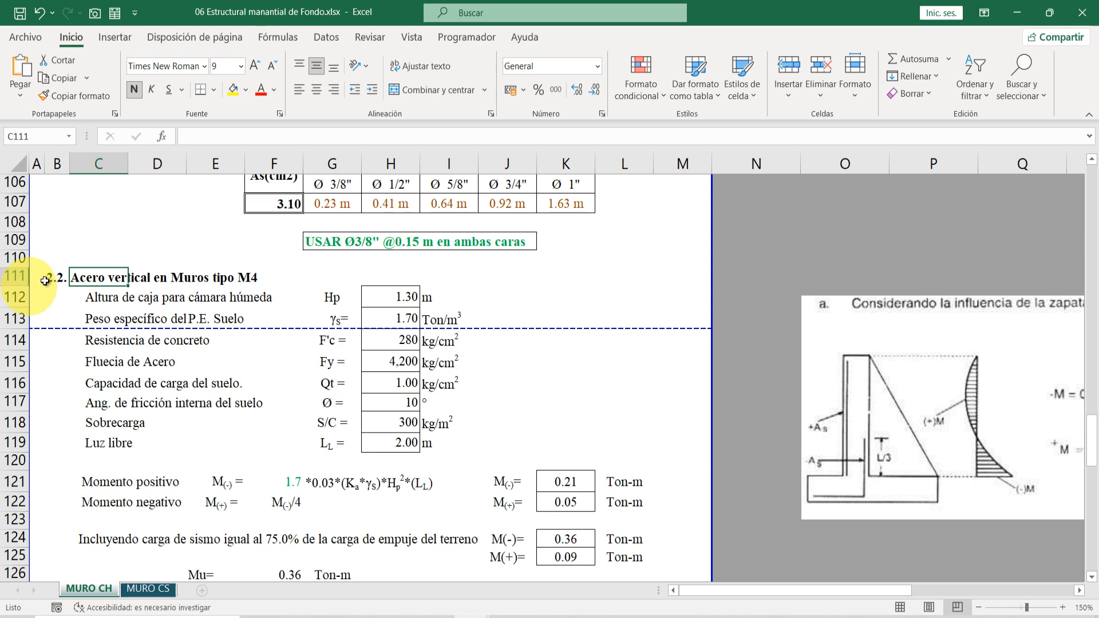
pyautogui.click(160, 279)
pyautogui.scroll(-2, 298, 283)
pyautogui.scroll(2, 299, 282)
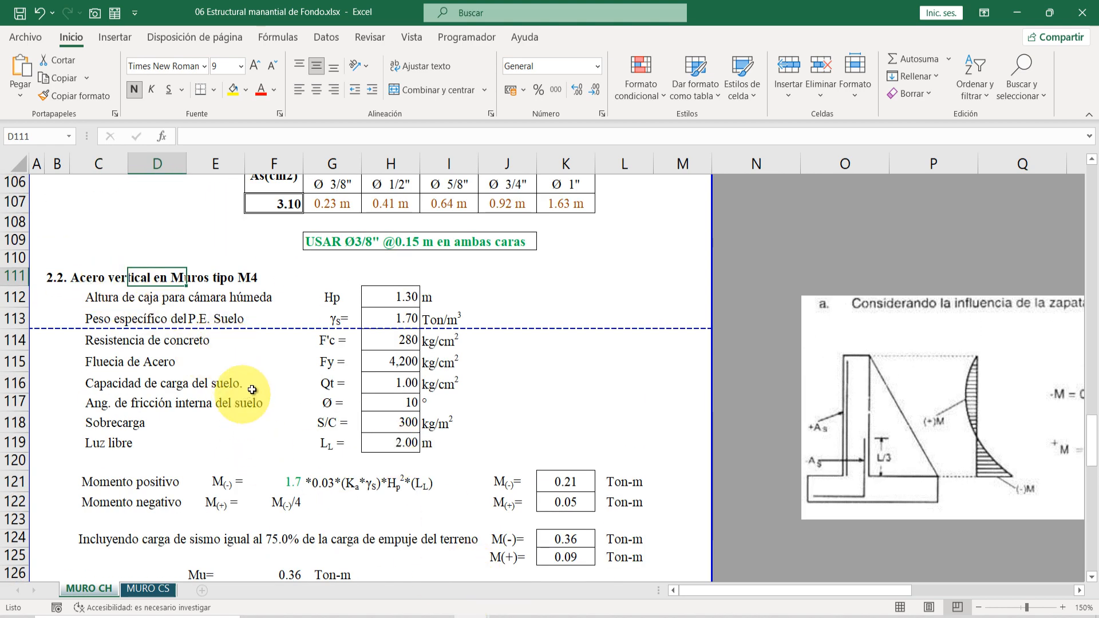
pyautogui.scroll(-1, 244, 393)
pyautogui.click(404, 239)
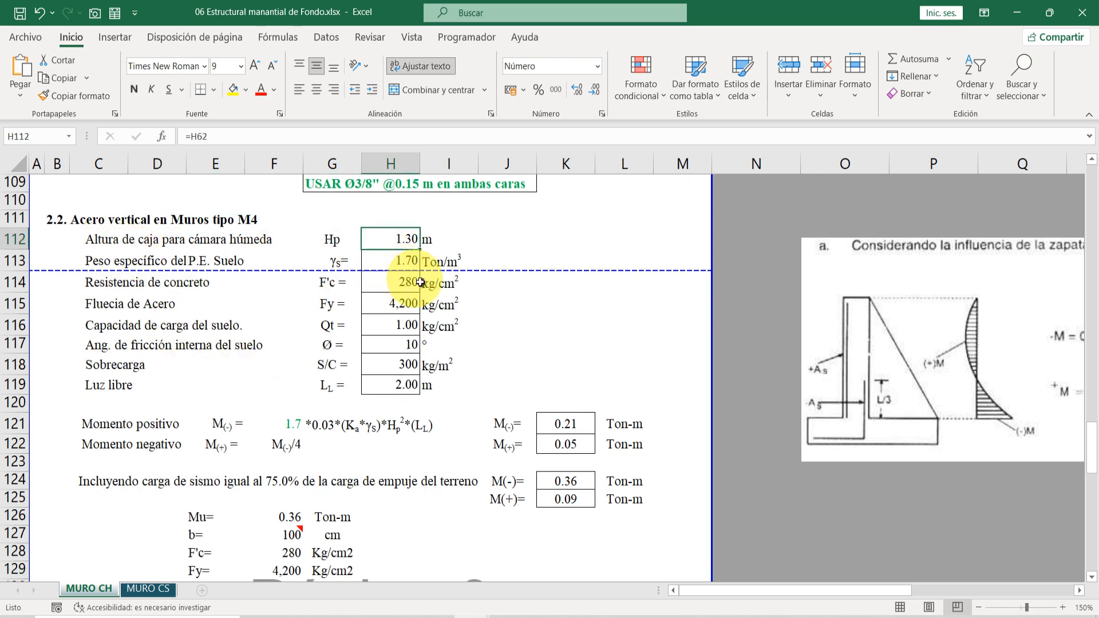
pyautogui.click(400, 261)
pyautogui.click(386, 282)
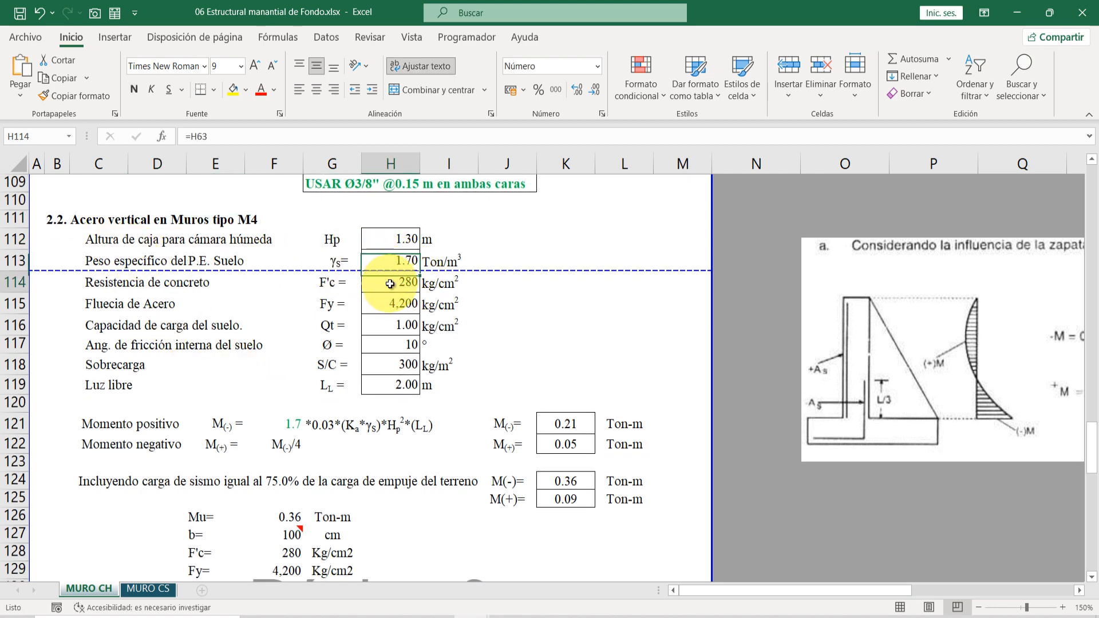
pyautogui.click(393, 308)
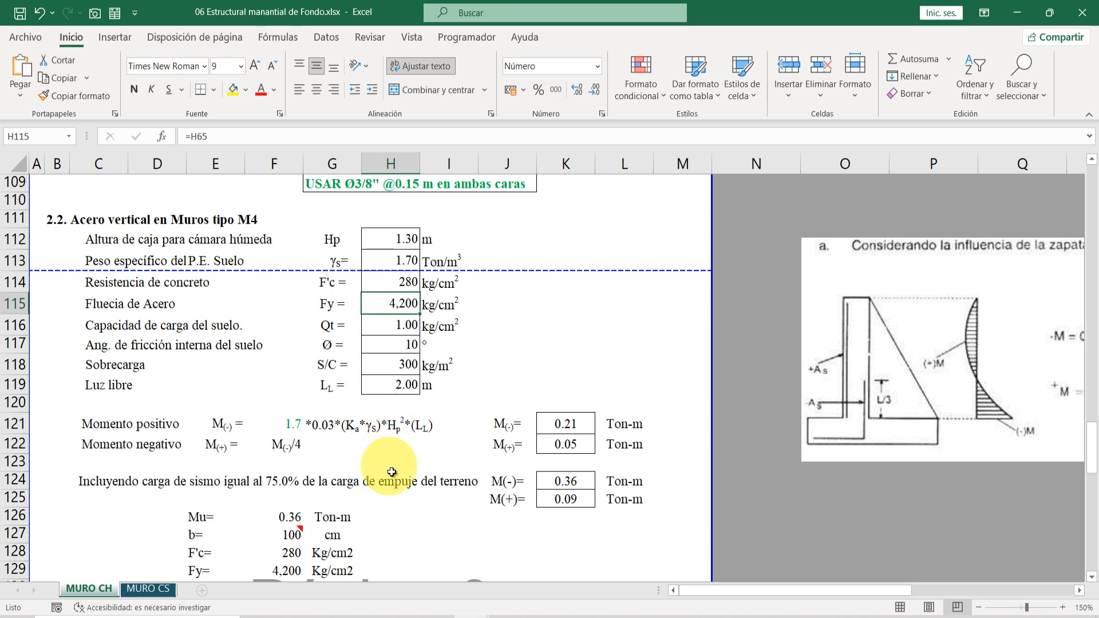
# Move the wall moment diagram picture closer to the calculation page, beside the moment formulas
pyautogui.scroll(-2, 279, 338)
pyautogui.scroll(1, 389, 345)
pyautogui.moveTo(872, 314); pyautogui.dragTo(848, 410)
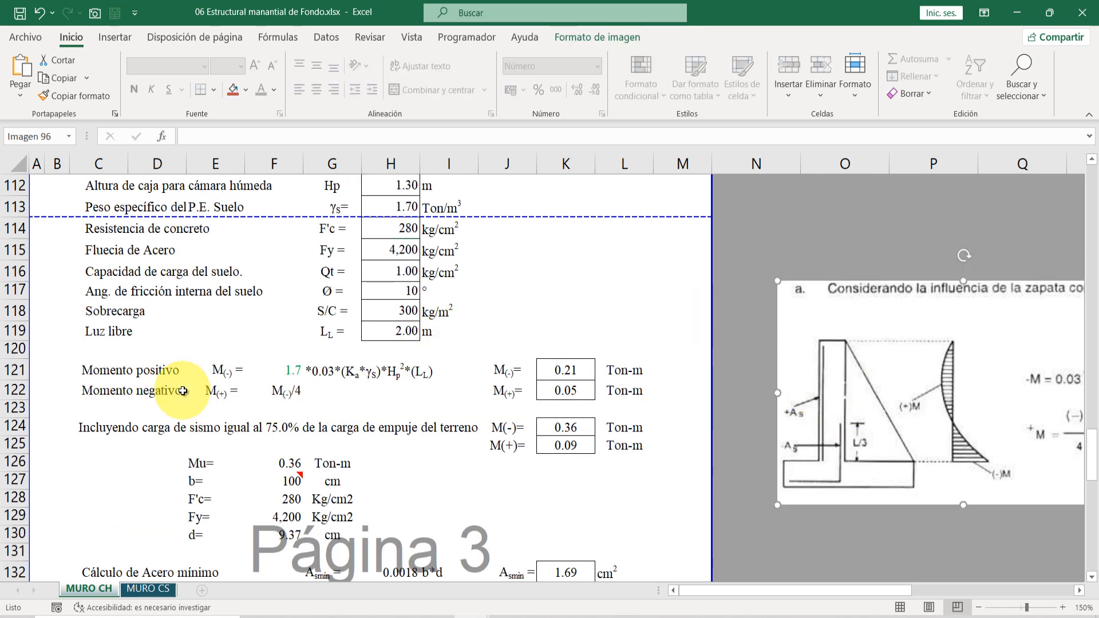
# Examine the positive and negative moments of the M4 wall and the moments including the 75% seismic load
pyautogui.click(94, 369)
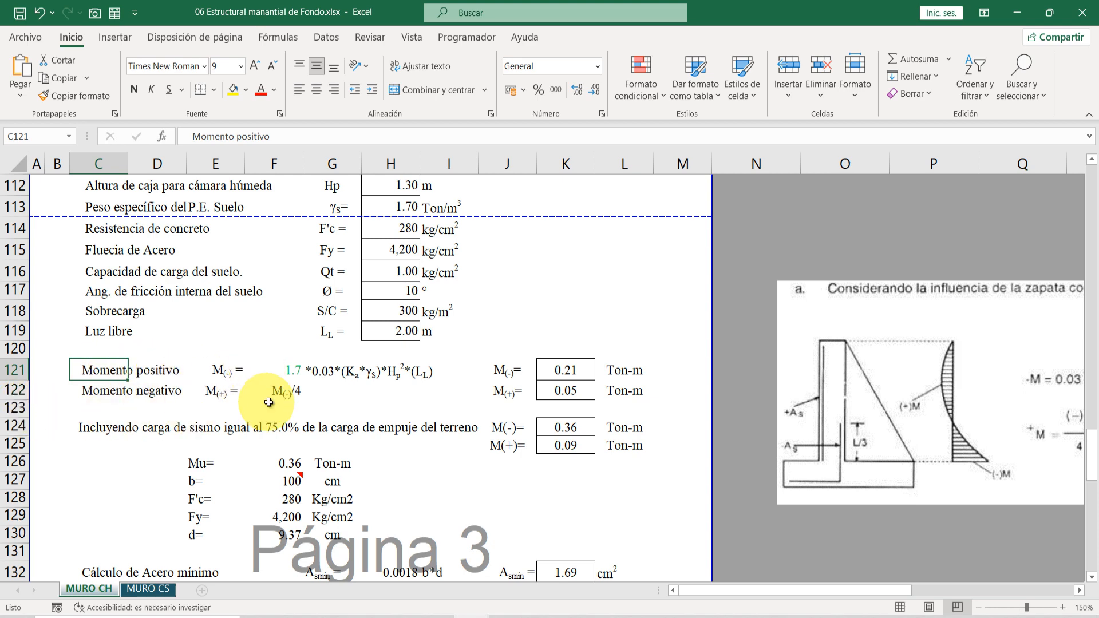
pyautogui.click(579, 375)
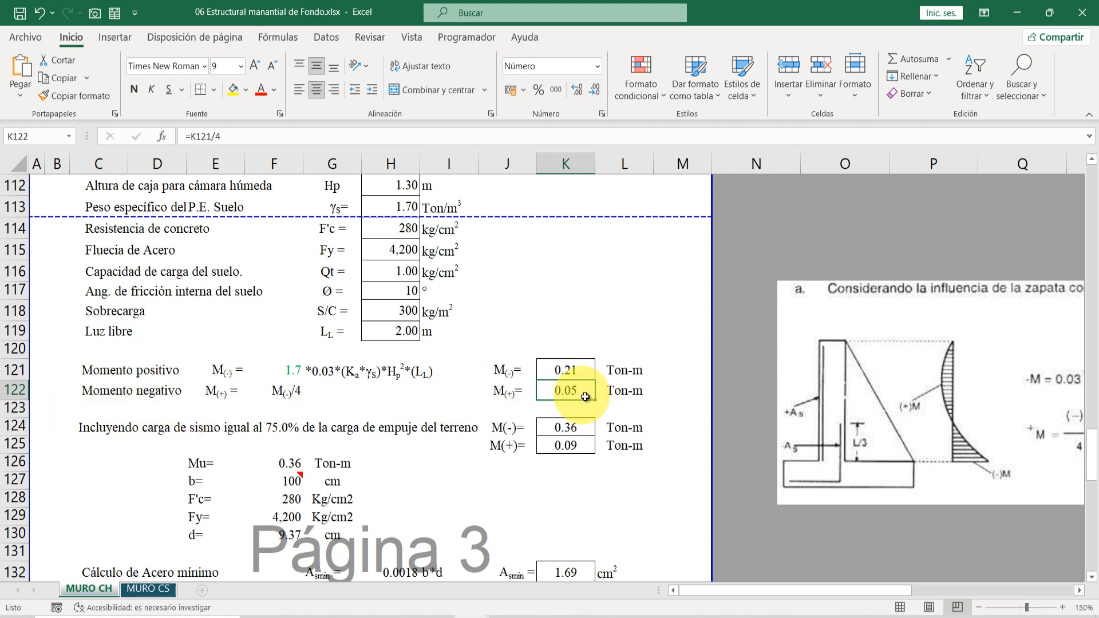
pyautogui.scroll(-1, 498, 366)
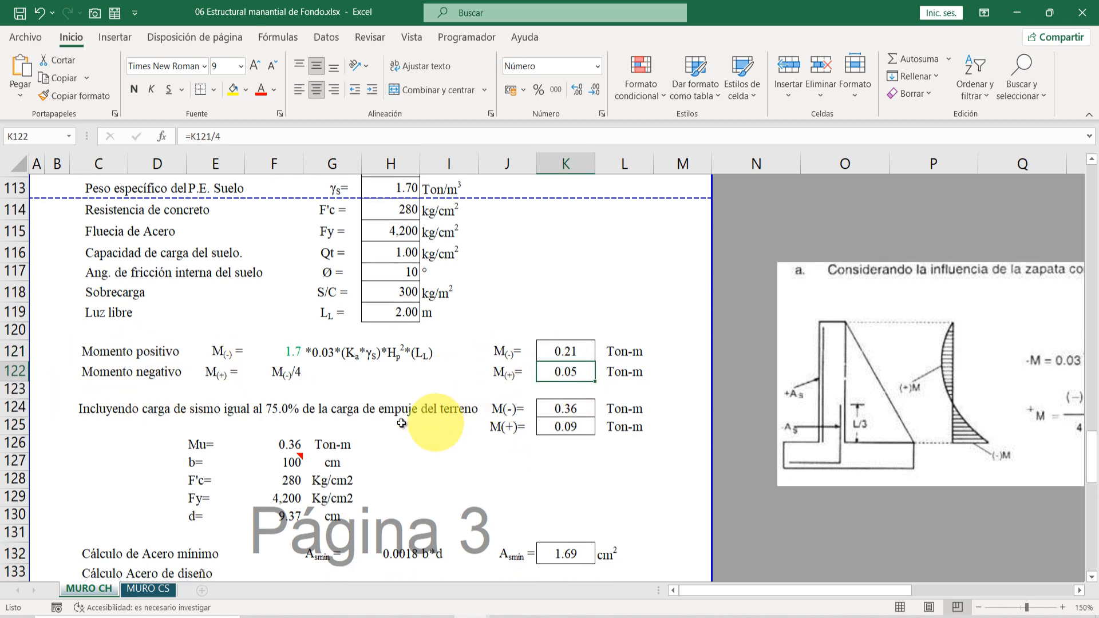
pyautogui.click(91, 367)
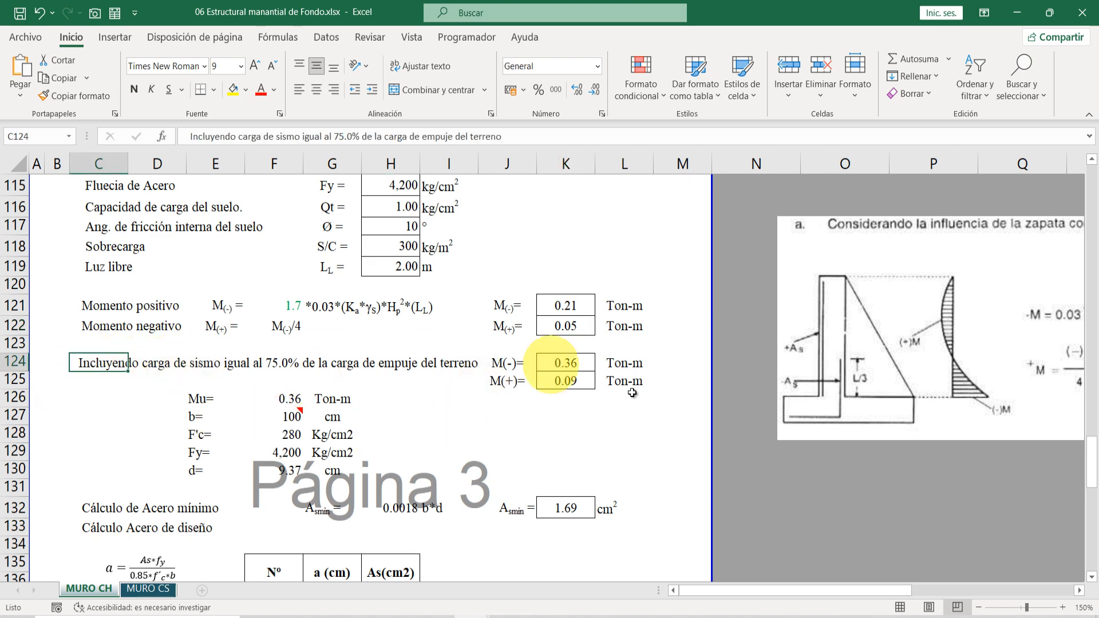
pyautogui.click(585, 365)
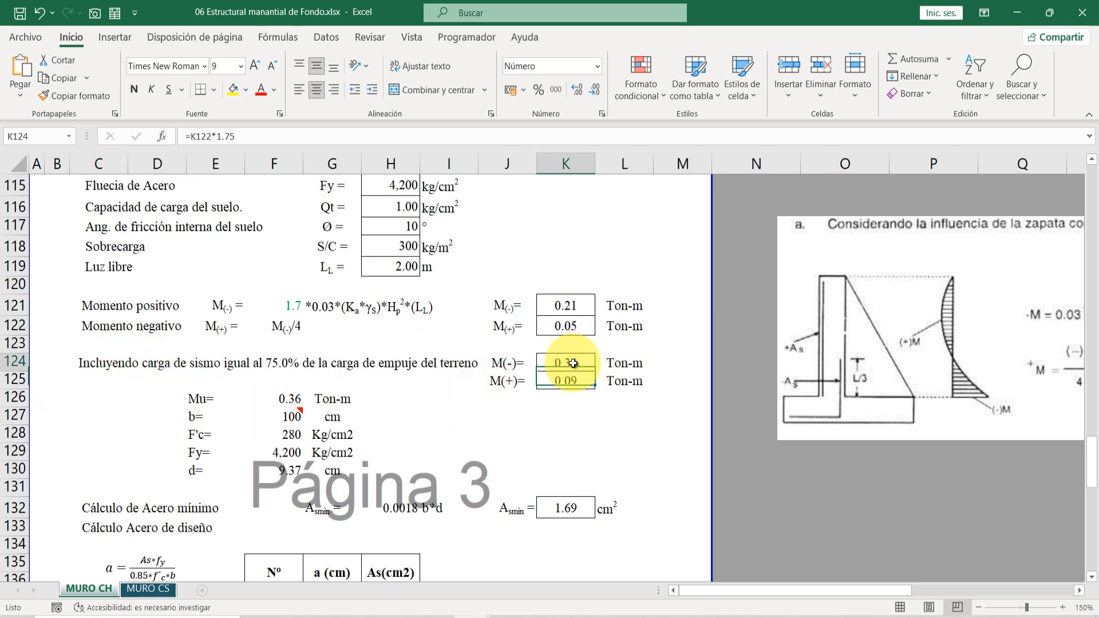
# Inspect the formulas behind the design moment Mu, the effective depth d and the minimum steel area
pyautogui.doubleClick(288, 399)
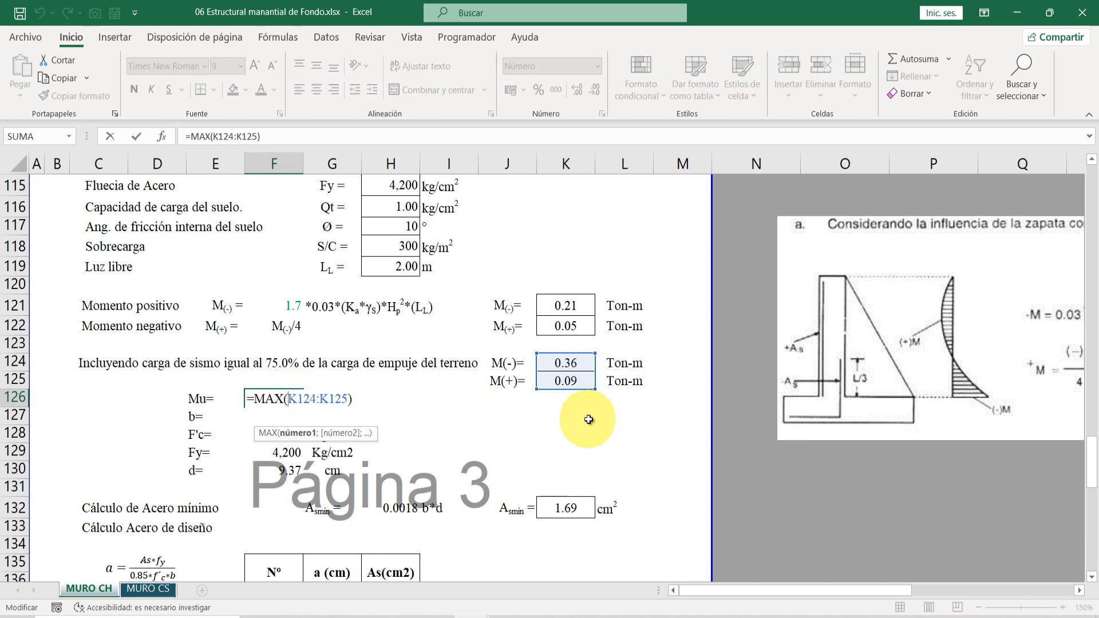
pyautogui.press('Escape')
pyautogui.scroll(-1, 286, 367)
pyautogui.click(284, 356)
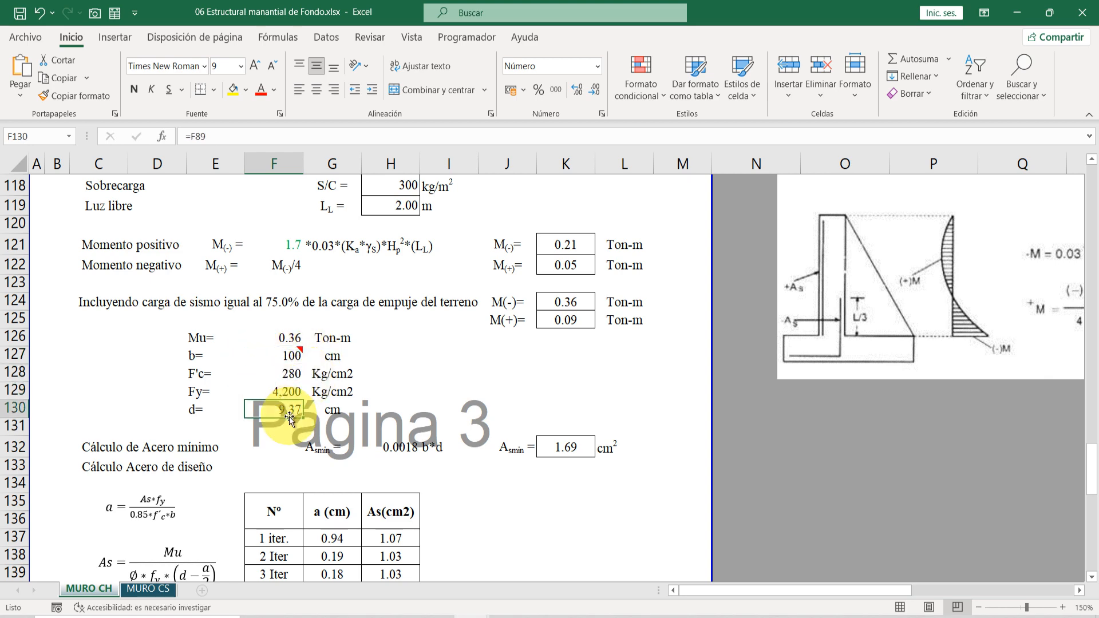
pyautogui.scroll(-2, 269, 390)
pyautogui.click(577, 329)
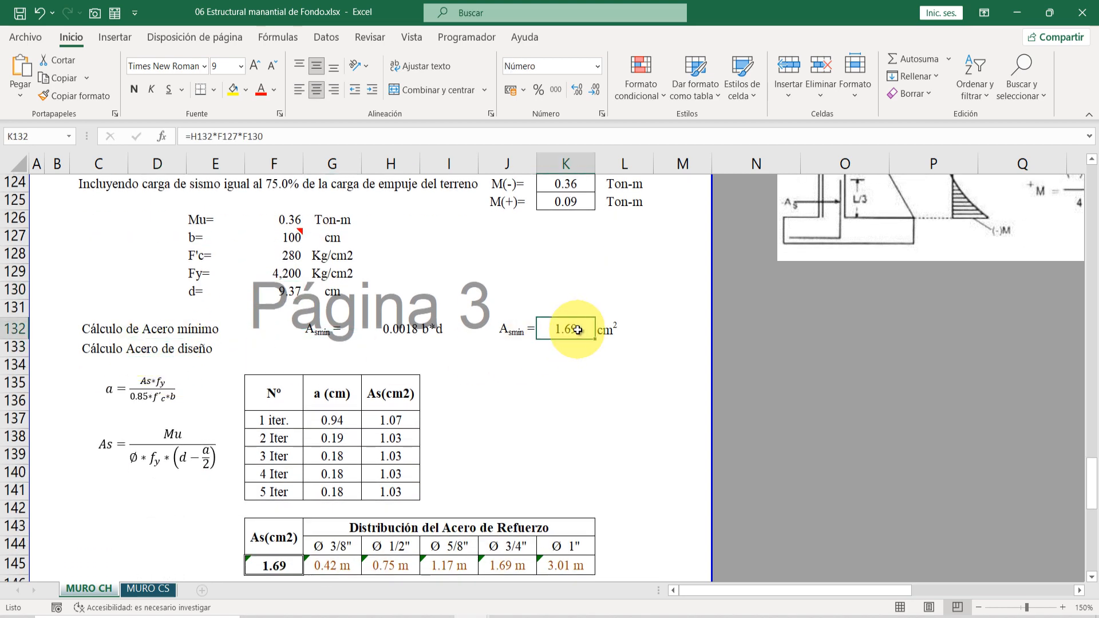
# Review the design steel equations and the As iteration table for the M4 wall
pyautogui.scroll(-1, 343, 369)
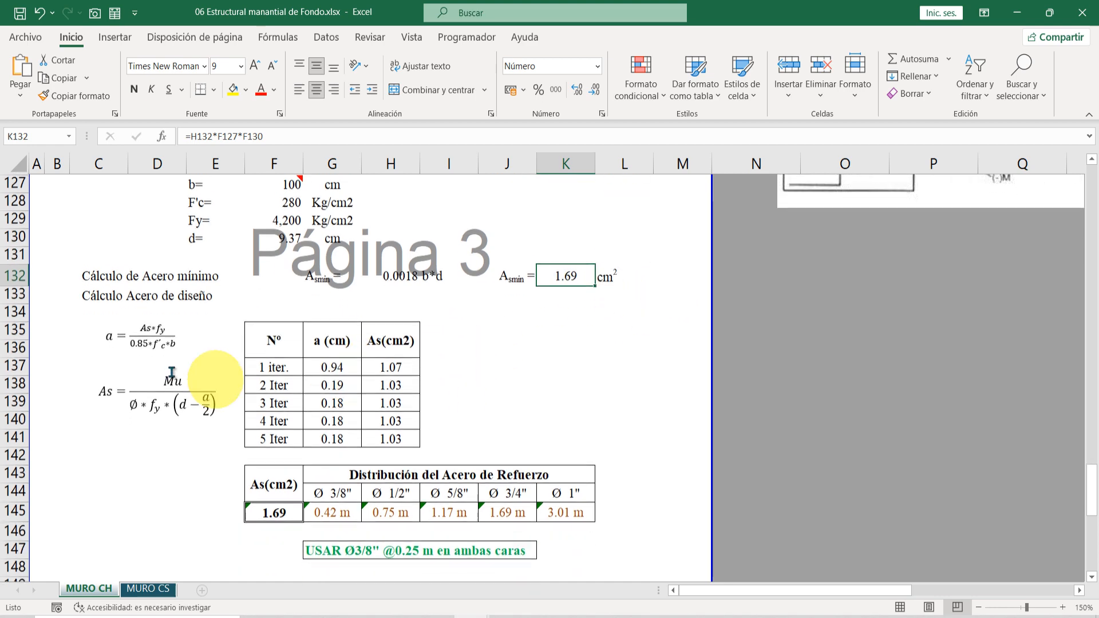
pyautogui.click(88, 321)
pyautogui.click(147, 331)
pyautogui.click(170, 388)
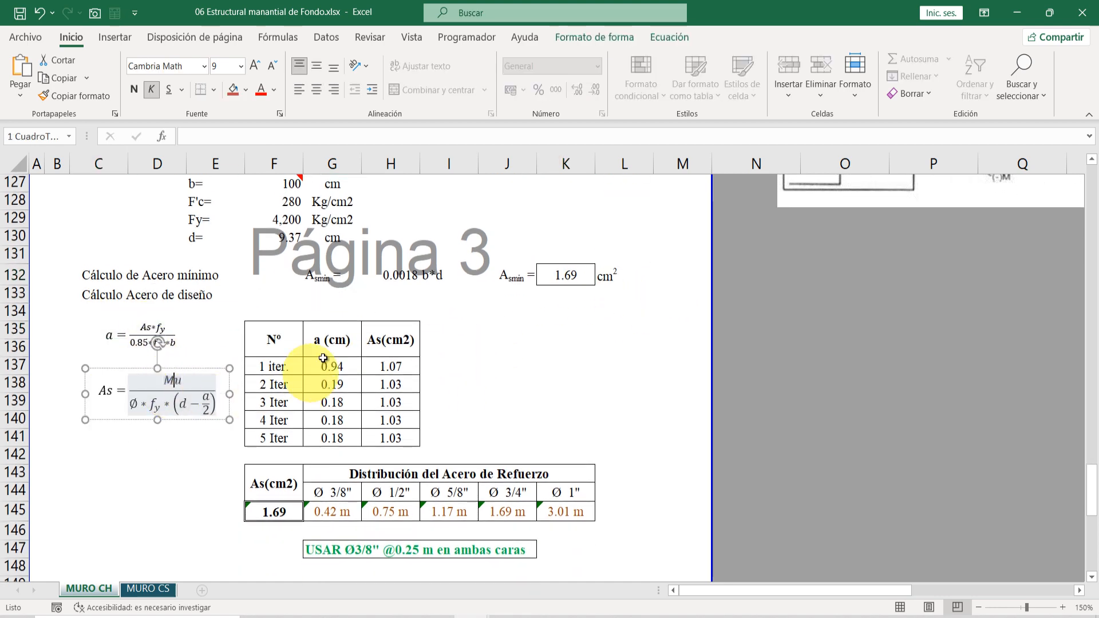
pyautogui.click(392, 371)
pyautogui.click(399, 417)
pyautogui.click(404, 440)
pyautogui.scroll(-1, 404, 440)
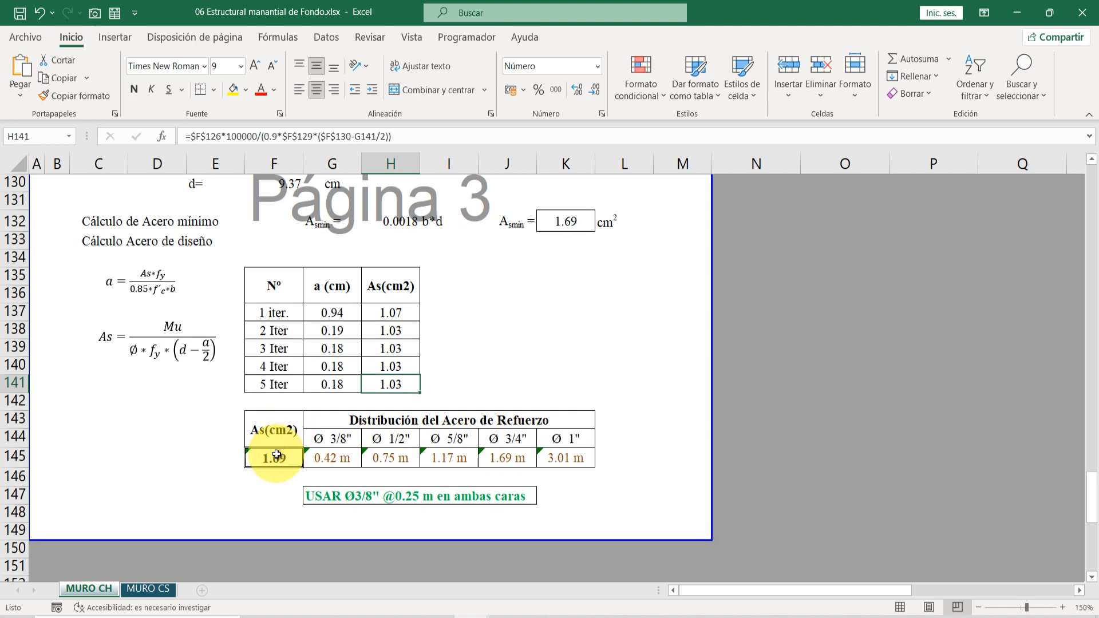
# Inspect the governing As formula, the spacings in the reinforcement distribution table and the recommended bar note below it
pyautogui.doubleClick(276, 455)
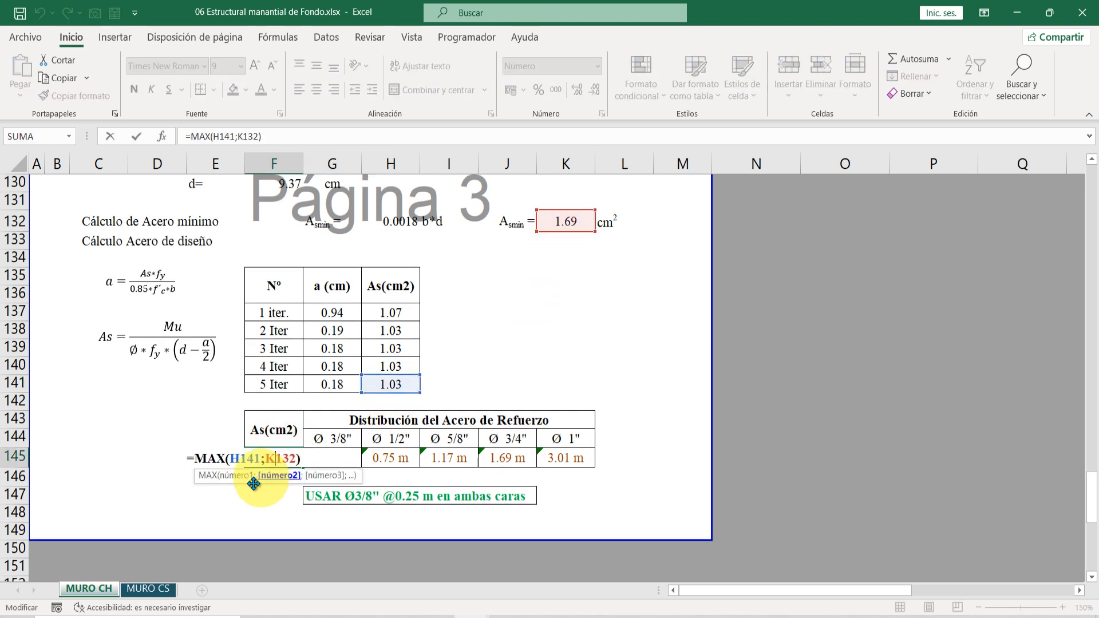
pyautogui.press('Escape')
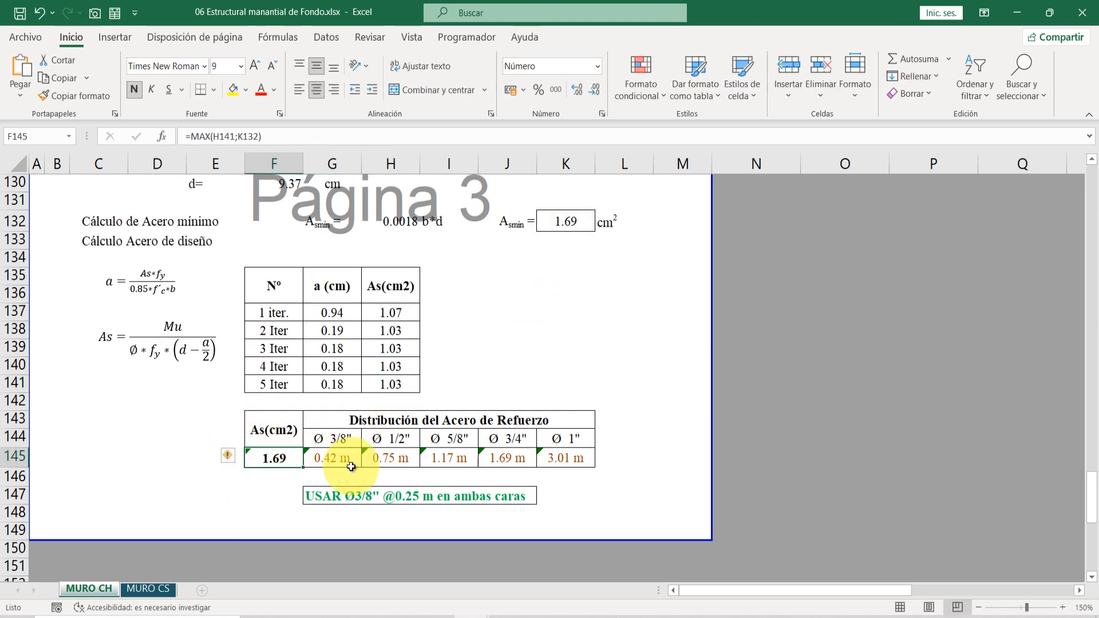
pyautogui.click(334, 458)
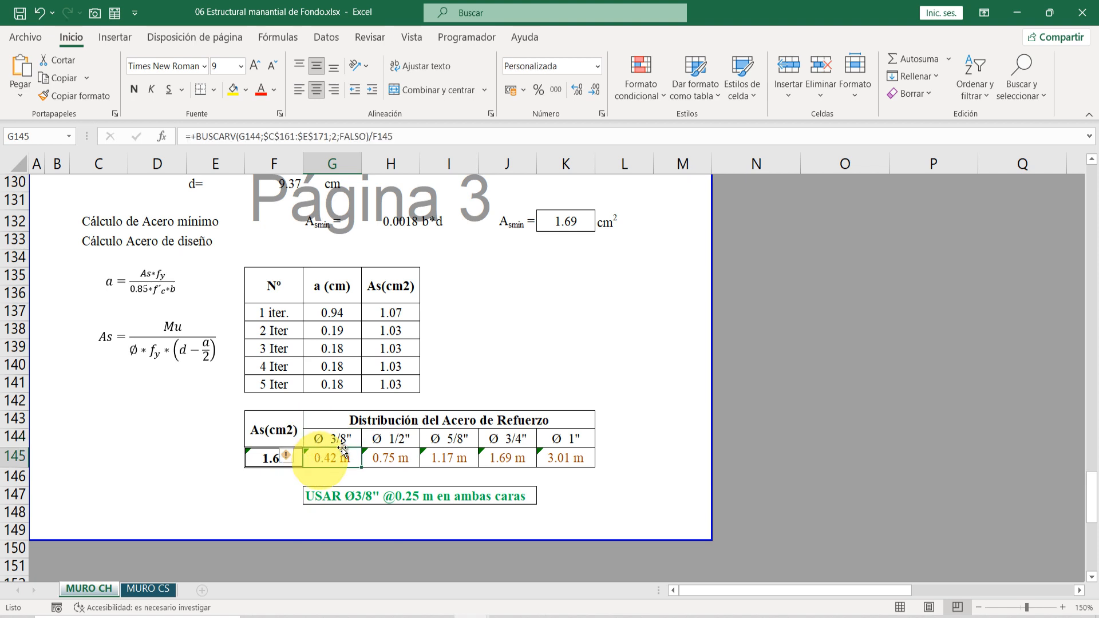
pyautogui.click(392, 438)
pyautogui.click(382, 457)
pyautogui.click(449, 439)
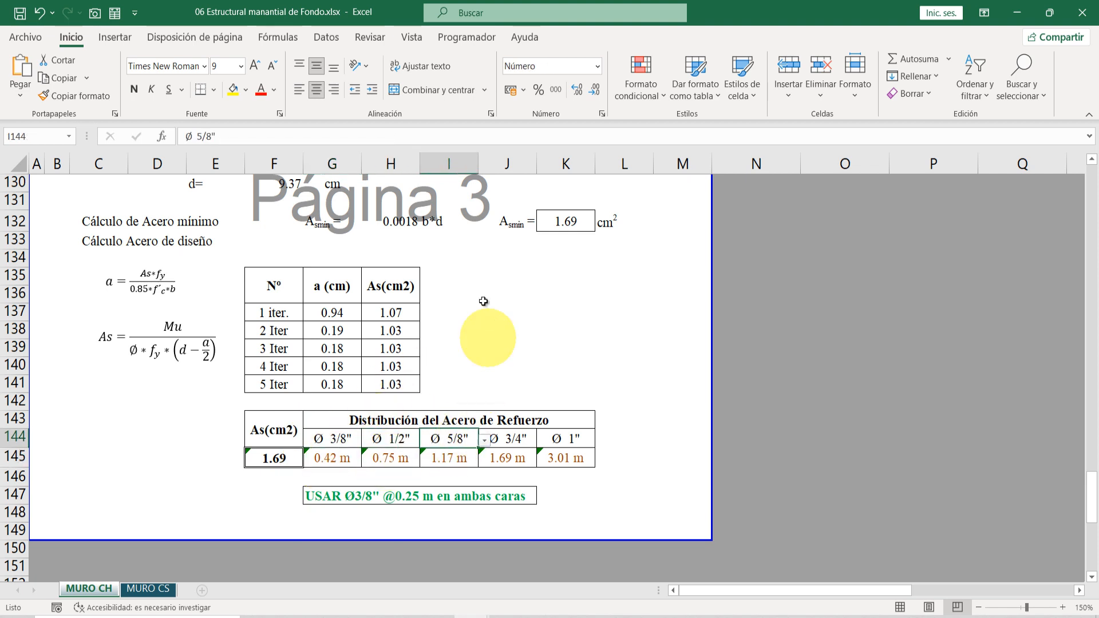
pyautogui.doubleClick(321, 495)
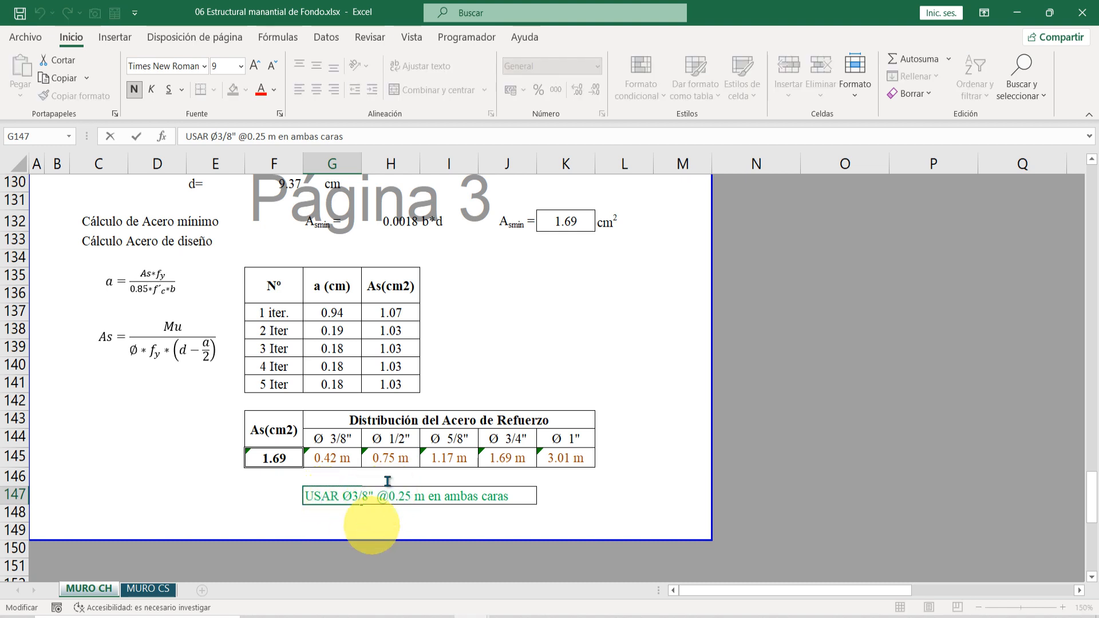
pyautogui.press('Escape')
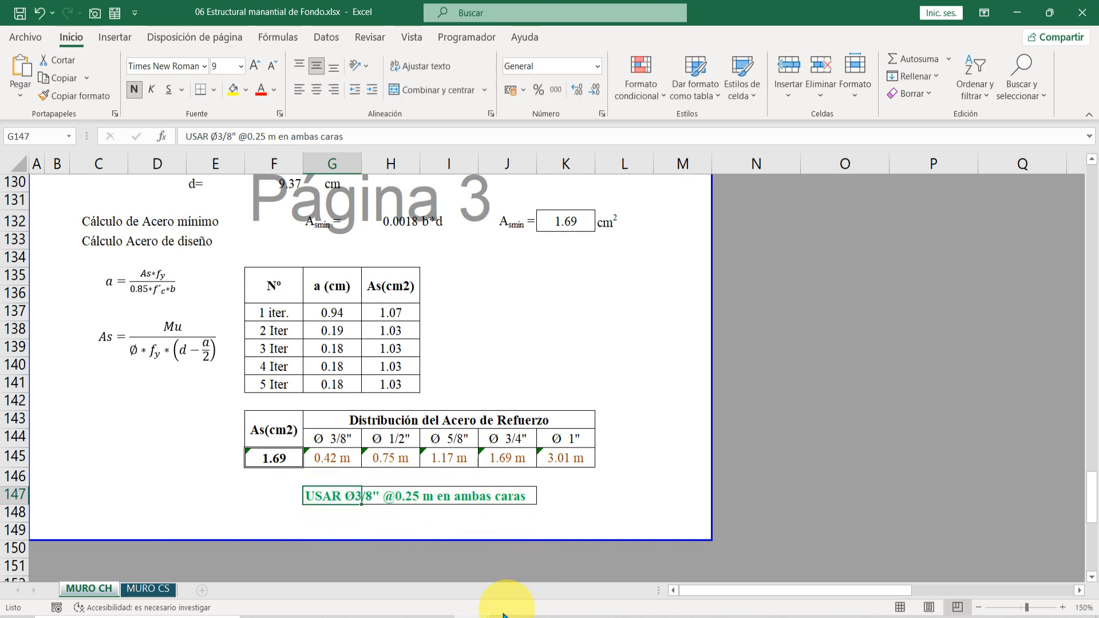
# Switch to the AutoCAD drawing 06 Captacion de Fondo Estructura.dwg and examine the wet chamber's wall reinforcement callouts in plan
pyautogui.click(507, 616)
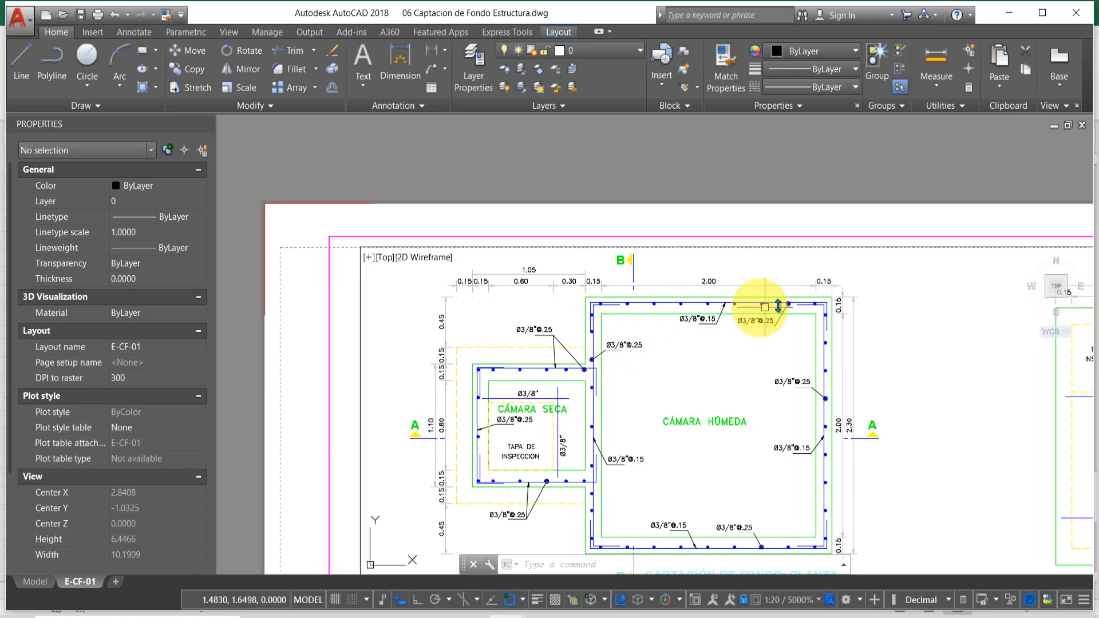
pyautogui.scroll(4, 761, 299)
pyautogui.scroll(-3, 659, 232)
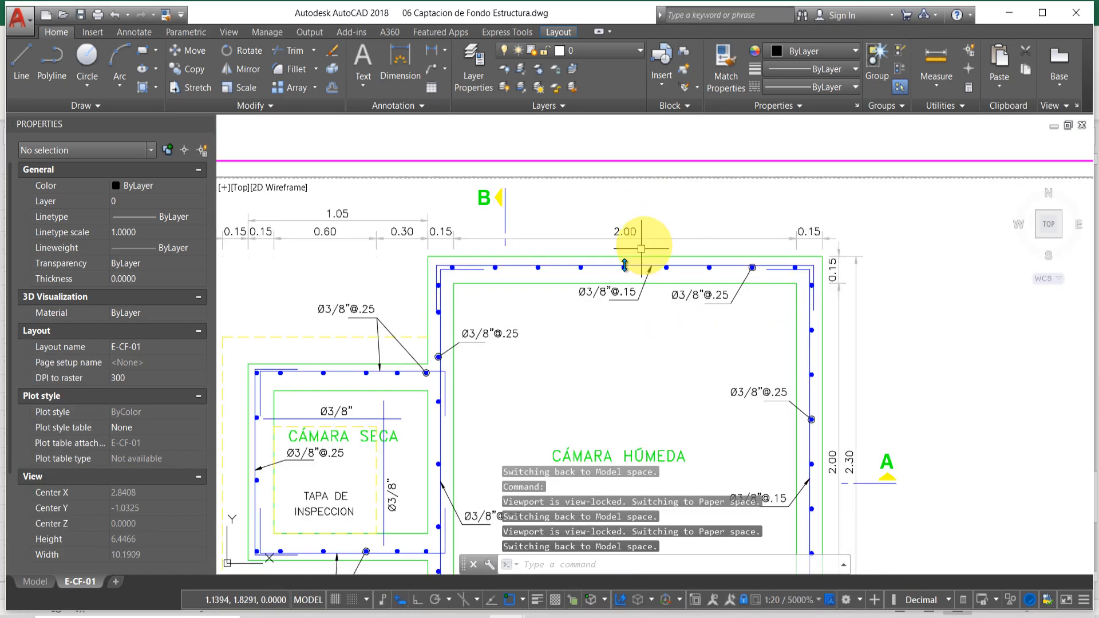
pyautogui.scroll(2, 460, 351)
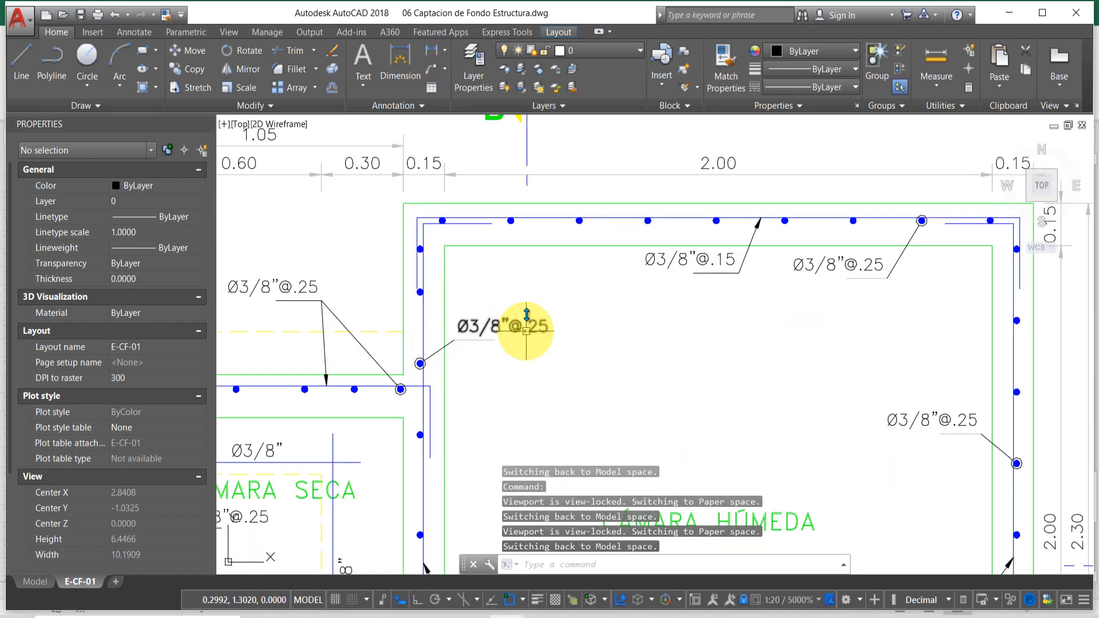
pyautogui.scroll(-3, 527, 327)
pyautogui.scroll(3, 836, 388)
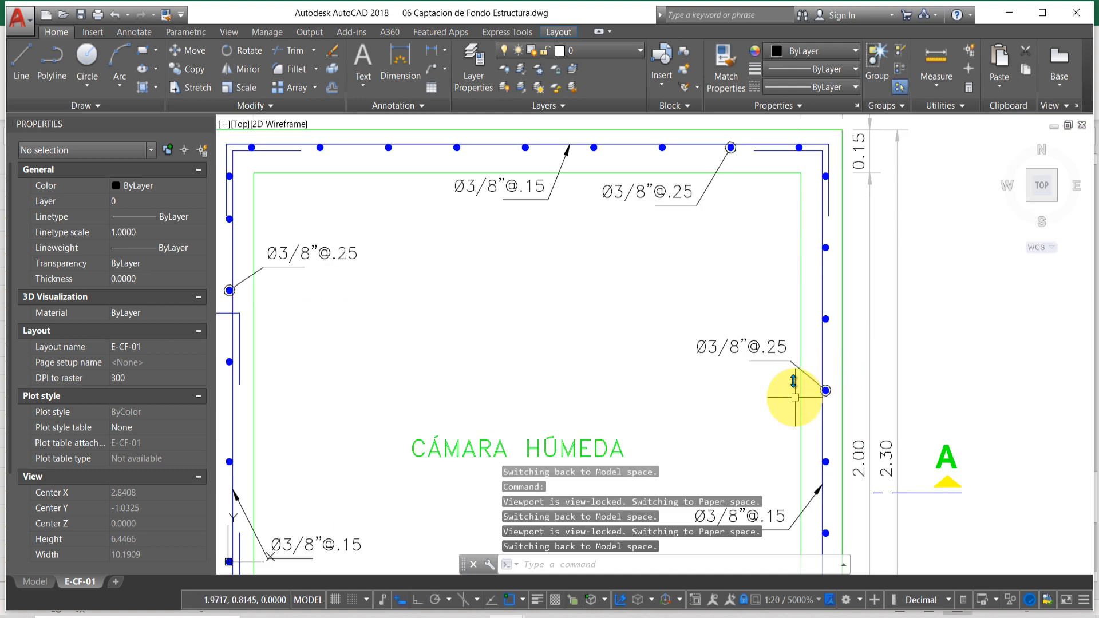
pyautogui.scroll(-3, 751, 337)
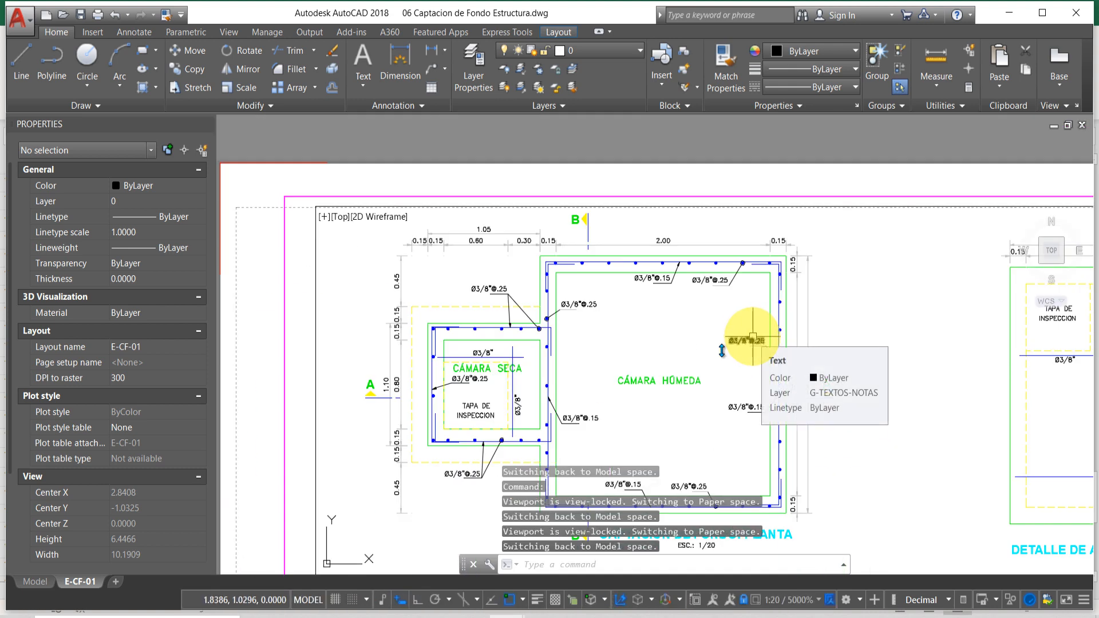
# Return to the Excel workbook 06 Estructural manantial de Fondo.xlsx and open the MURO CS sheet at the dry chamber height cell H10
pyautogui.moveTo(467, 615)
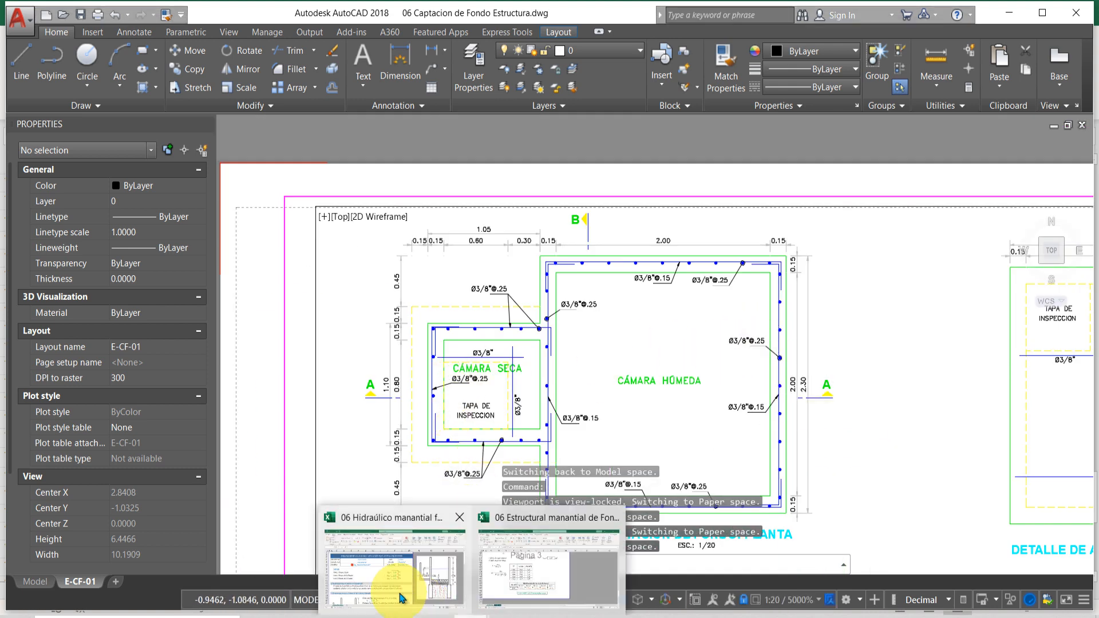
pyautogui.click(404, 581)
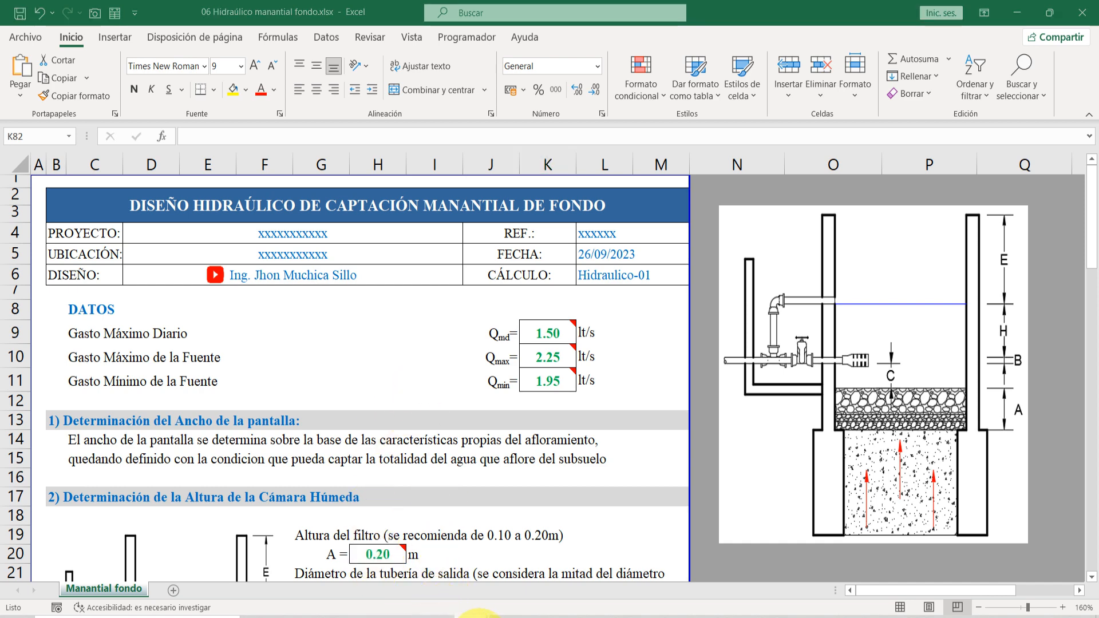
pyautogui.click(491, 581)
pyautogui.click(564, 347)
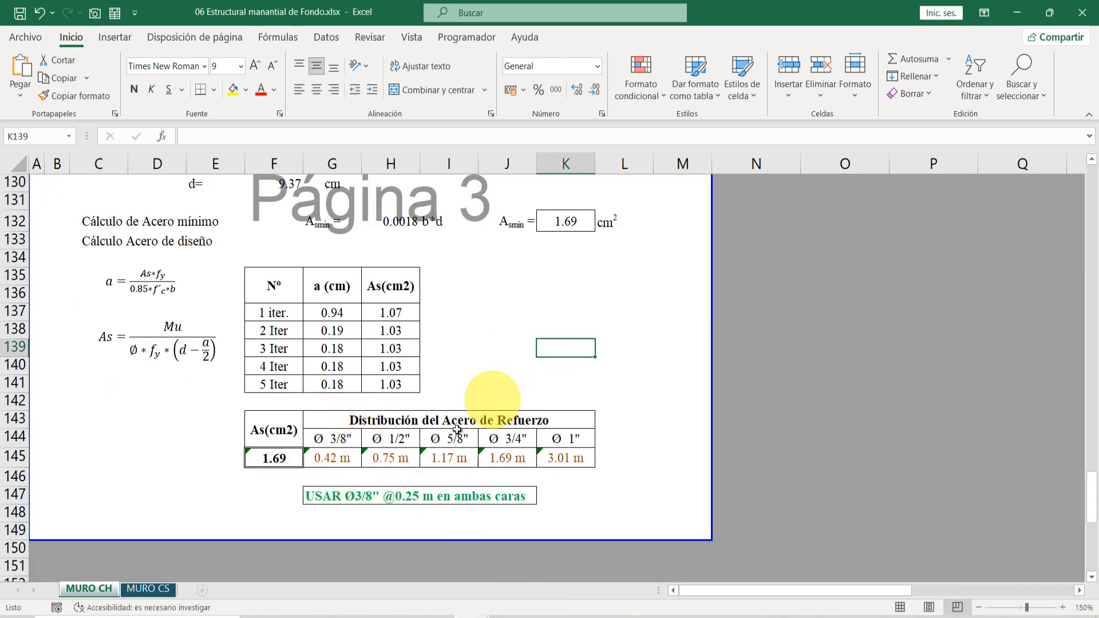
pyautogui.scroll(6, 159, 510)
pyautogui.click(163, 590)
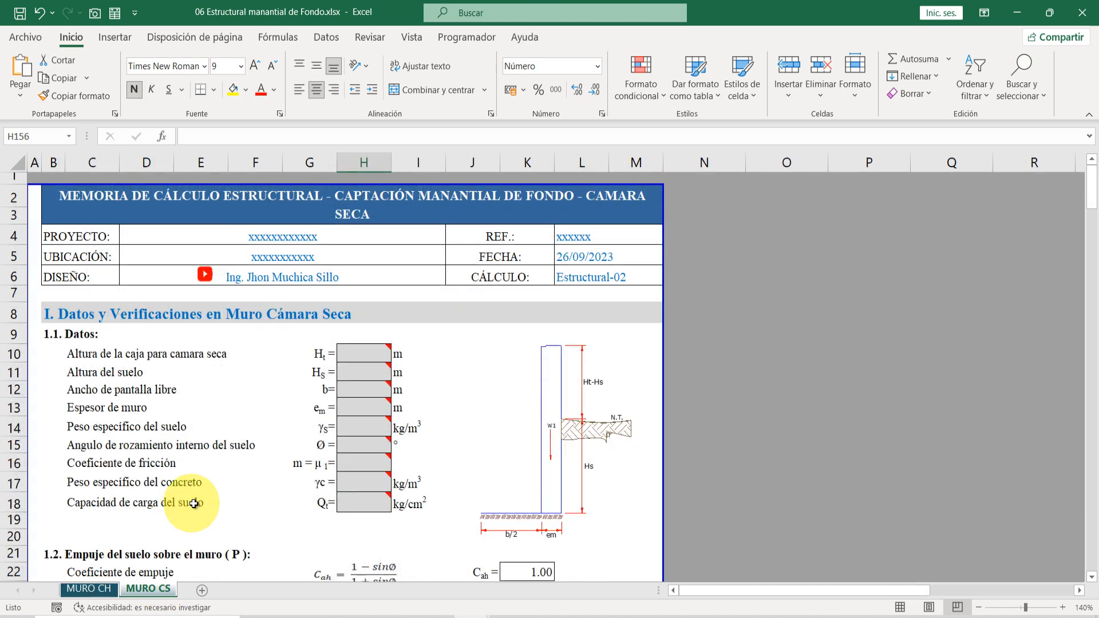
pyautogui.scroll(-1, 347, 357)
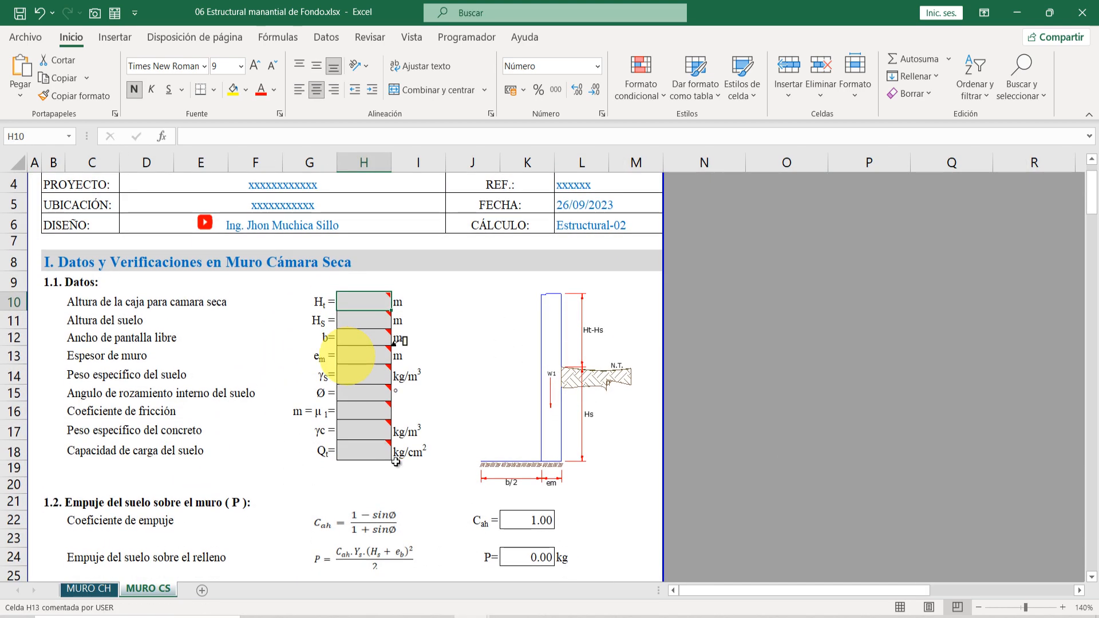
# Switch to the AutoCAD drawing 06 Captacion de Fondo Arquitectura.dwg and measure the dry chamber's inner height in section A-A with a trial dimension
pyautogui.moveTo(510, 616)
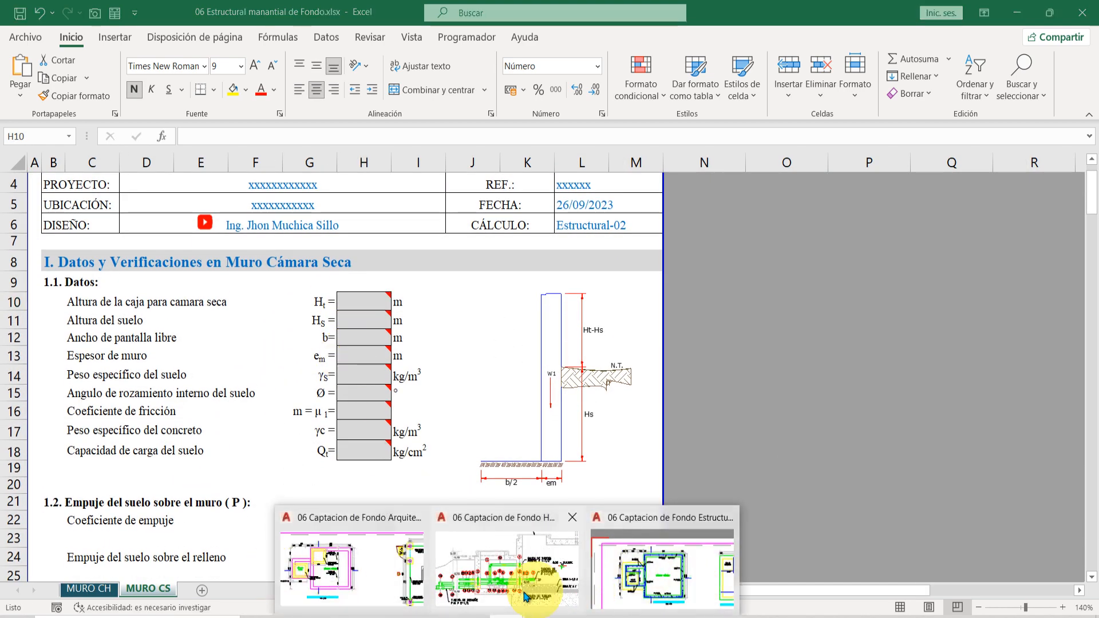
pyautogui.click(347, 576)
pyautogui.scroll(-5, 515, 258)
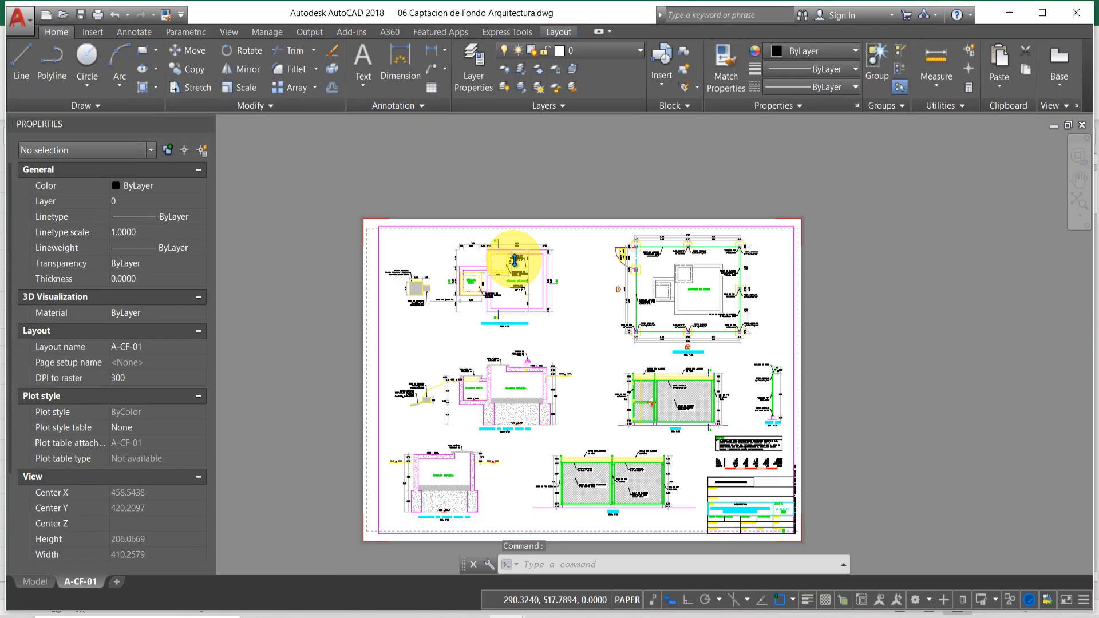
pyautogui.scroll(8, 522, 380)
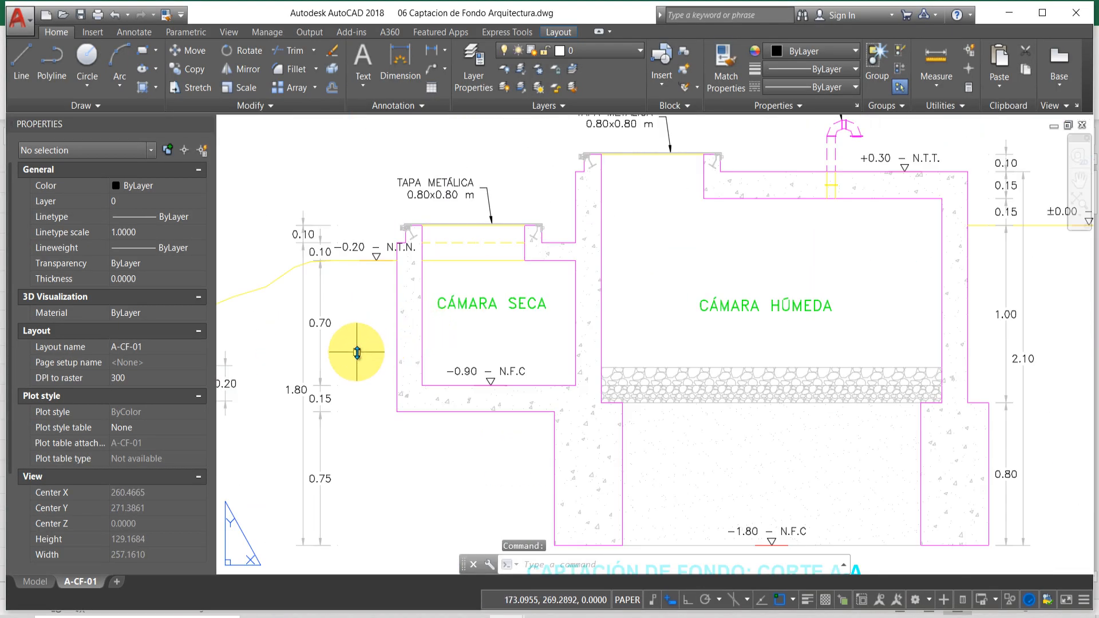
pyautogui.scroll(1, 365, 353)
pyautogui.click(401, 57)
pyautogui.click(462, 400)
pyautogui.click(463, 401)
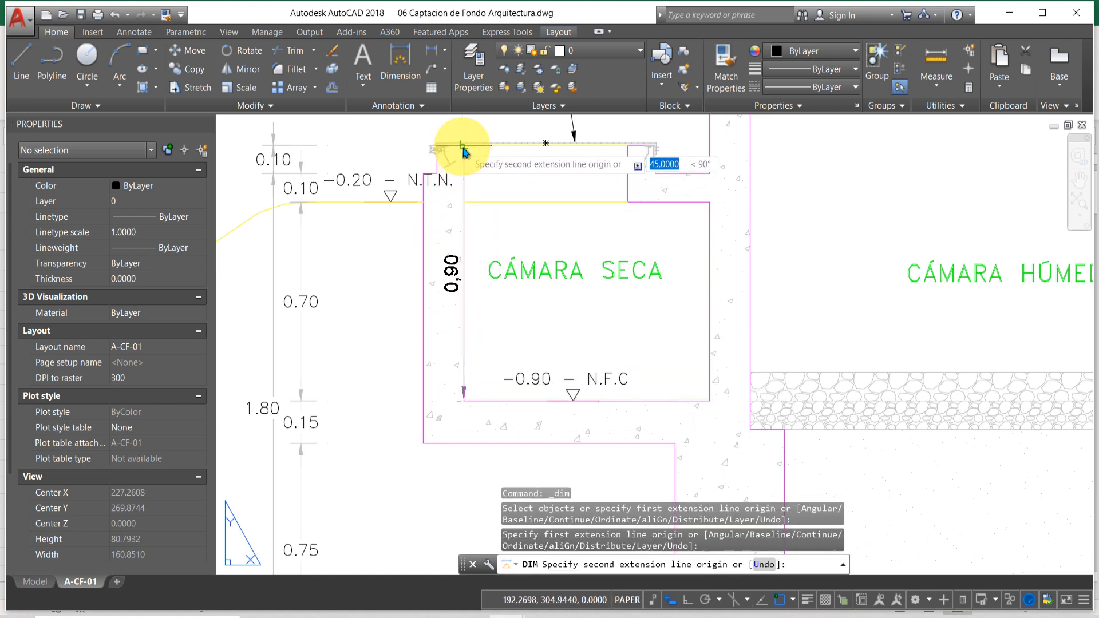
pyautogui.press('Escape')
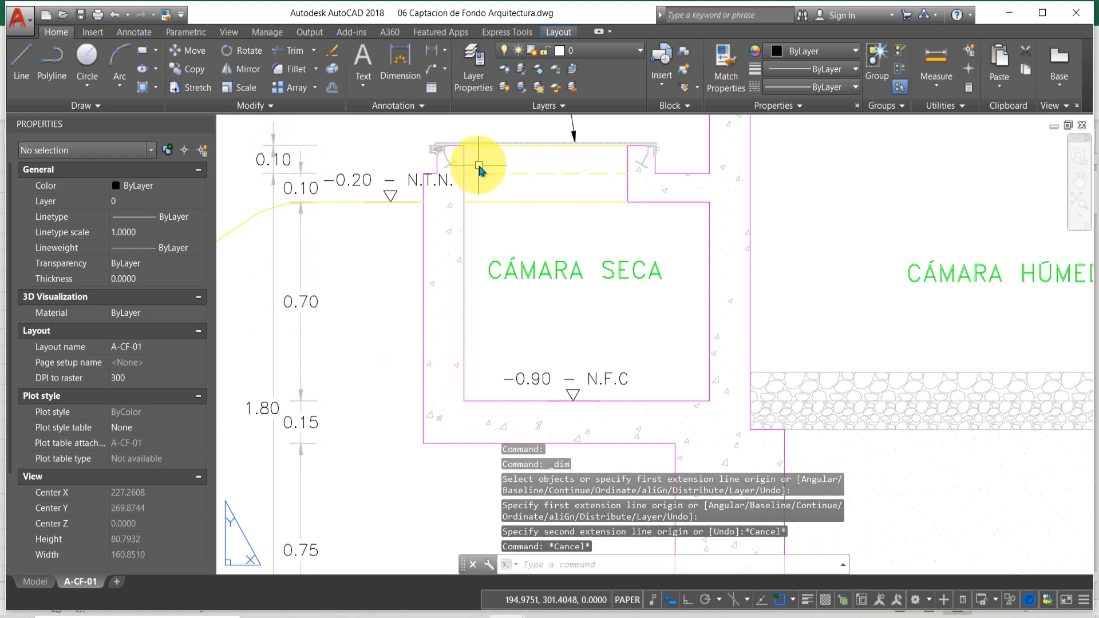
# Return to the Excel workbook 06 Estructural manantial de Fondo.xlsx and set the dry chamber box height Ht to 0.90 m
pyautogui.moveTo(481, 615)
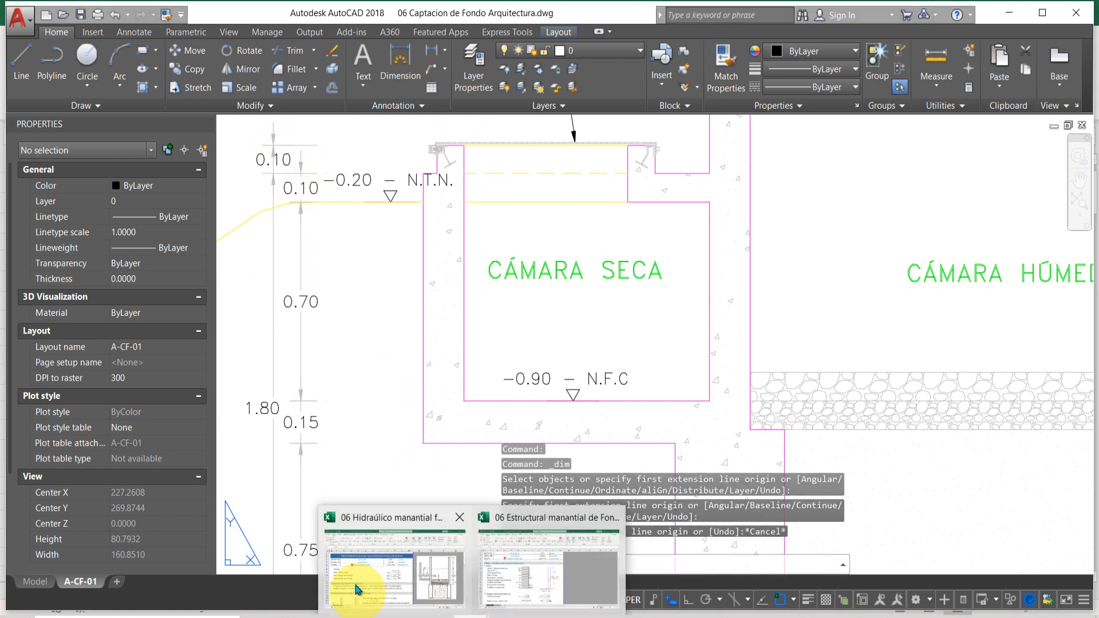
pyautogui.click(516, 576)
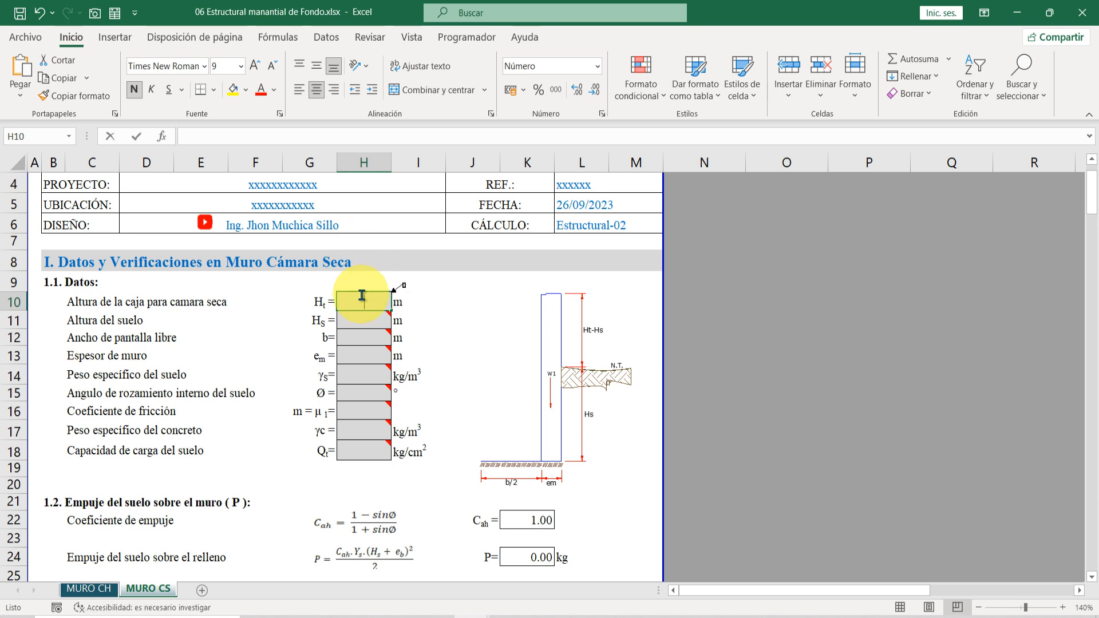
pyautogui.write('0.90')
pyautogui.press('Return')
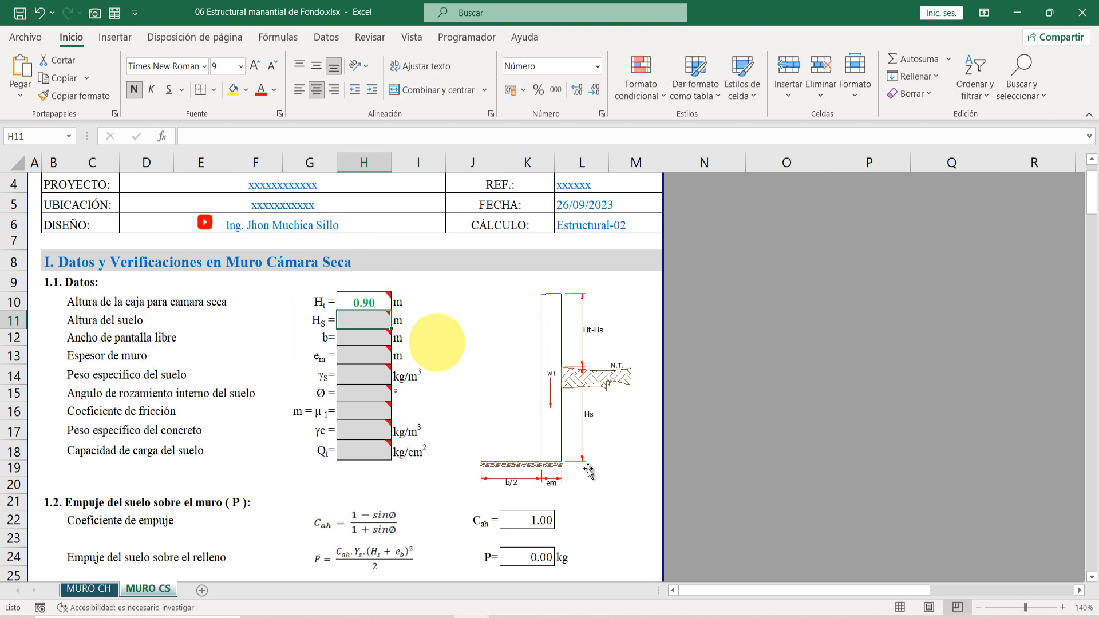
# Check the dry chamber's soil height in the AutoCAD architectural section, and set Hs to 0.70 m in the Excel structural workbook
pyautogui.click(505, 616)
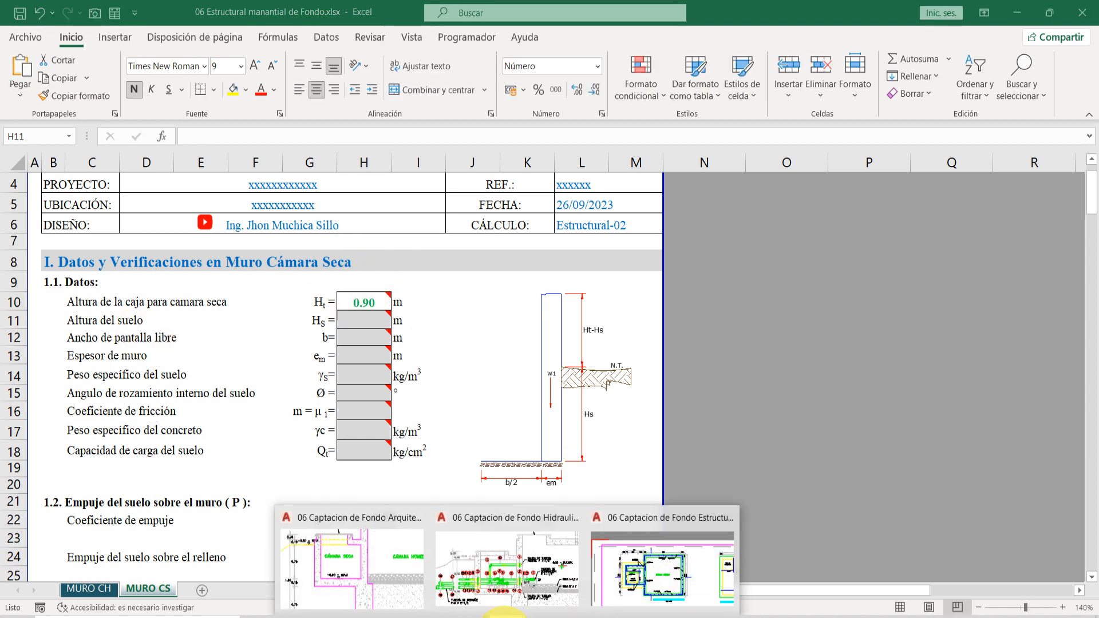
pyautogui.click(378, 558)
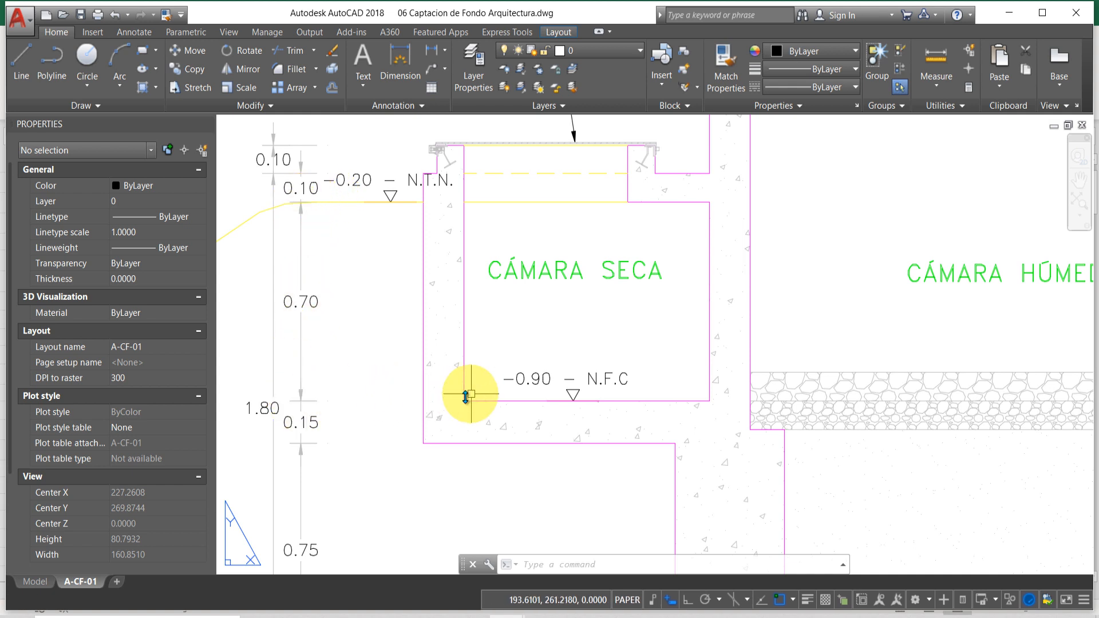
pyautogui.click(450, 616)
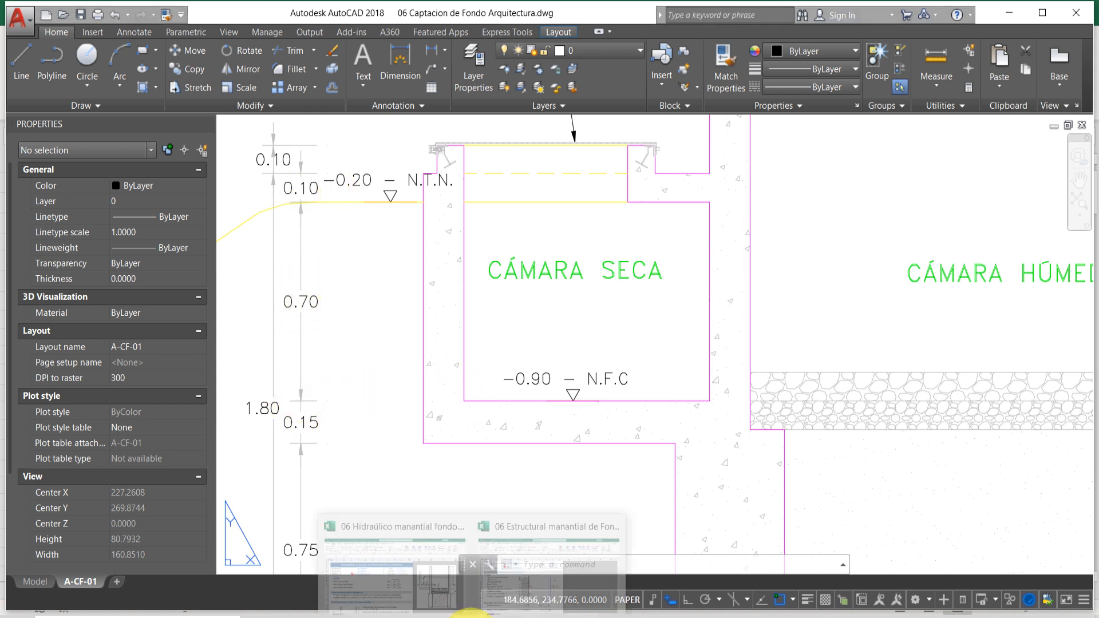
pyautogui.click(560, 579)
pyautogui.write('0.')
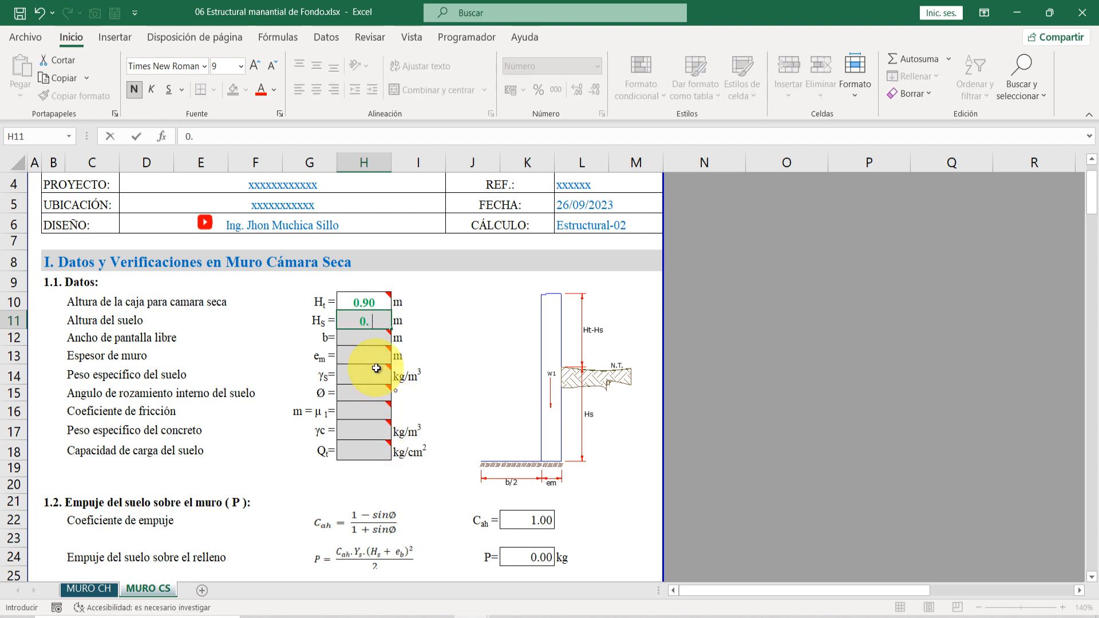
pyautogui.write('70')
pyautogui.press('Return')
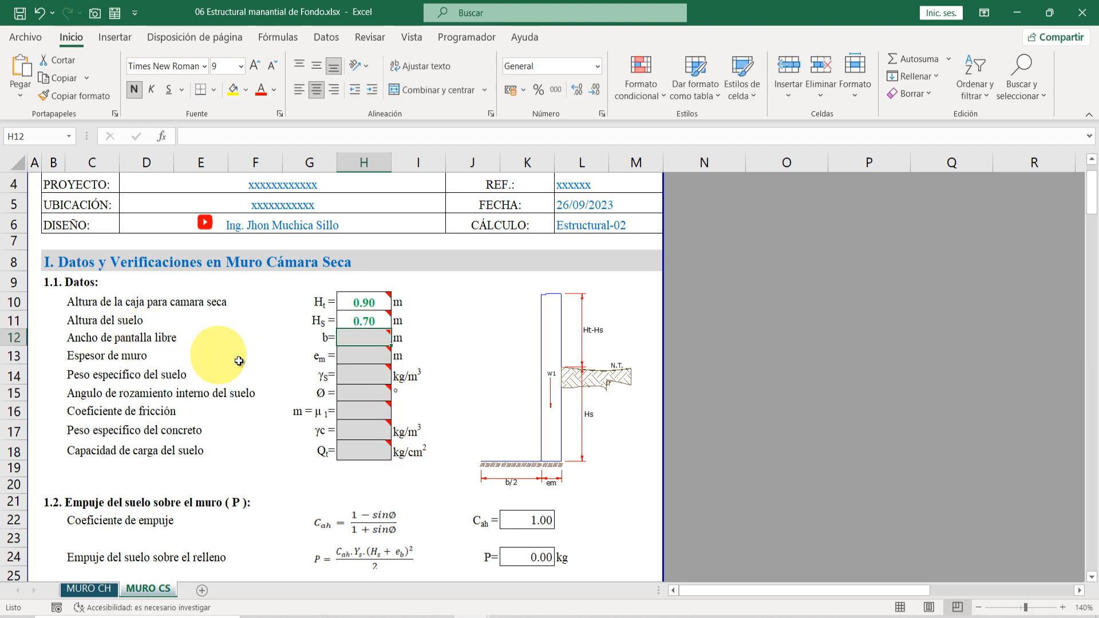
# Switch to the AutoCAD architectural drawing and measure the dry chamber's inner horizontal length in plan with a trial dimension
pyautogui.click(550, 616)
pyautogui.click(386, 579)
pyautogui.scroll(-12, 549, 275)
pyautogui.scroll(2, 568, 204)
pyautogui.scroll(9, 569, 217)
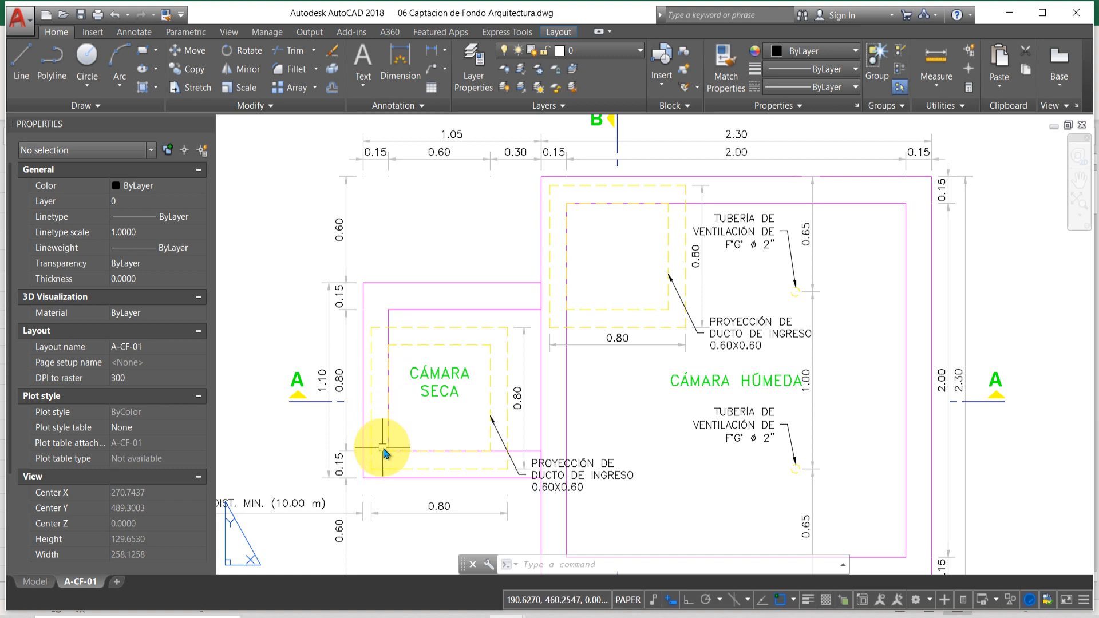
pyautogui.click(384, 71)
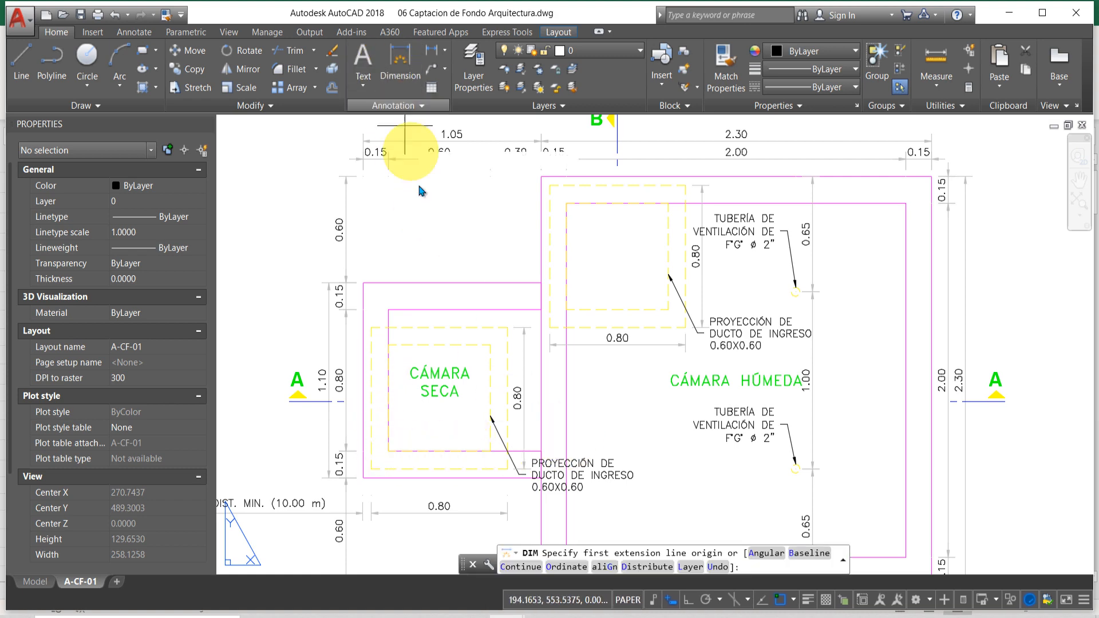
pyautogui.click(388, 310)
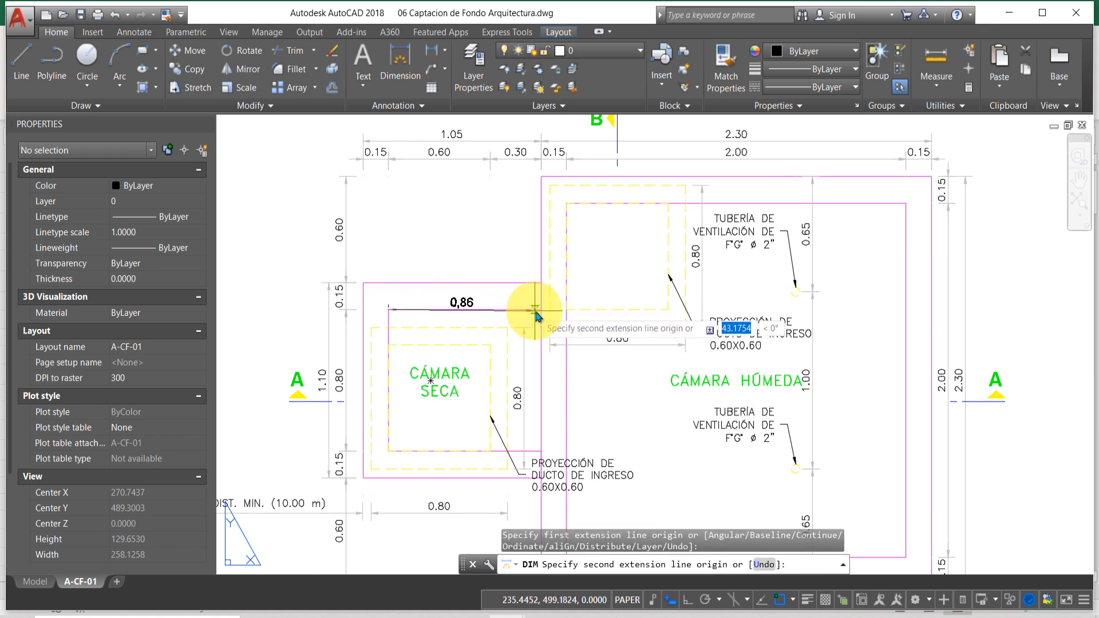
pyautogui.press('Escape')
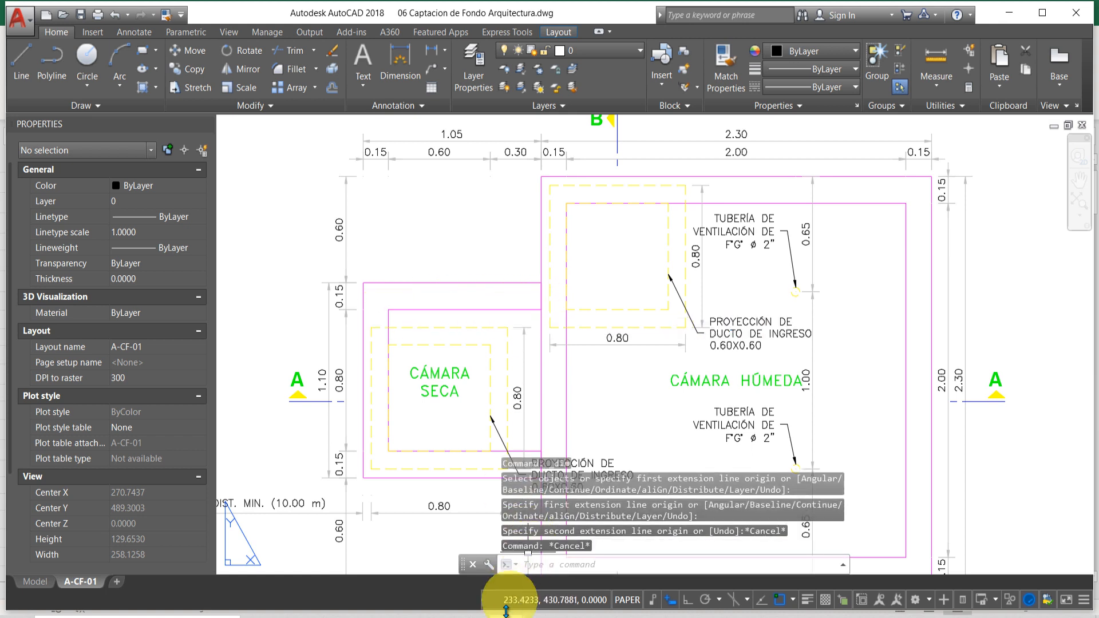
# Return to the Excel structural workbook and set the free screen width b to 0.90 m and the wall thickness em to 0.15 m
pyautogui.moveTo(484, 612)
pyautogui.click(521, 598)
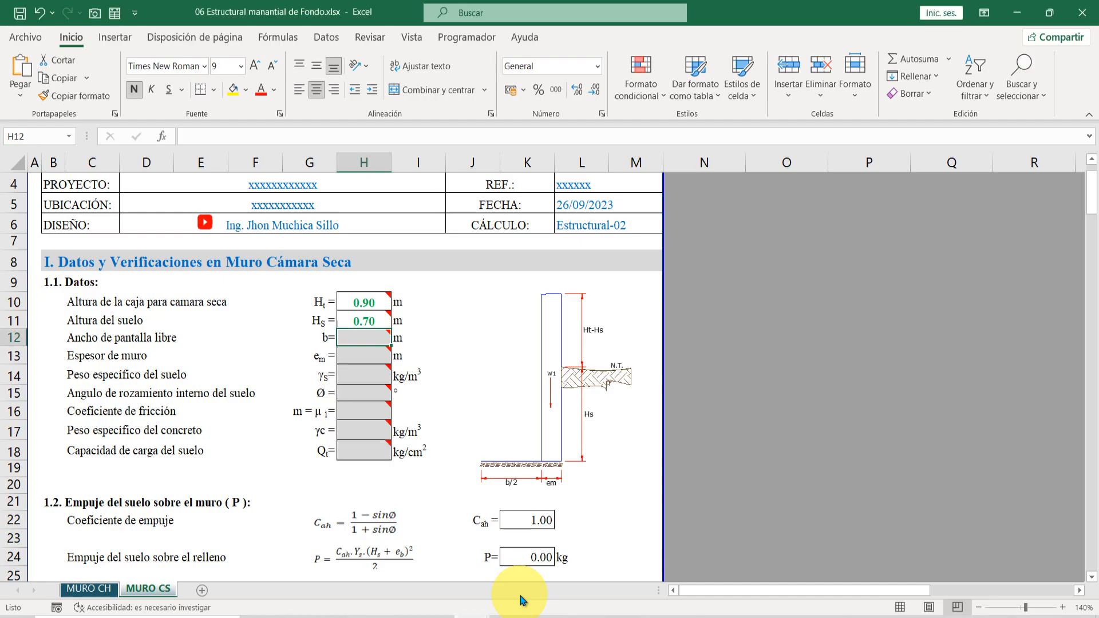
pyautogui.write('0')
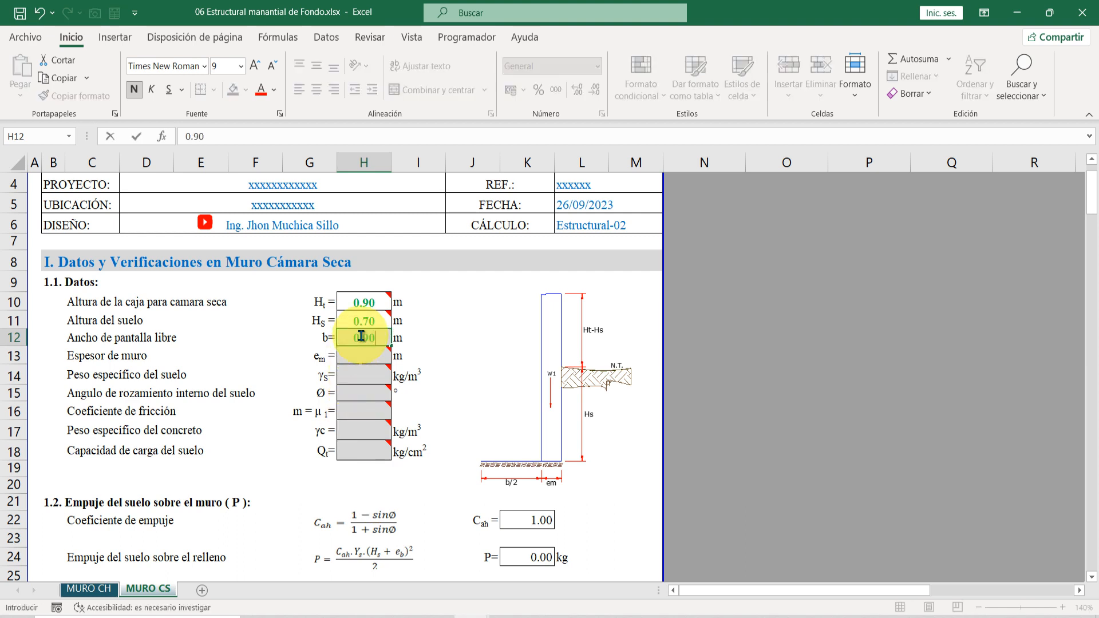
pyautogui.write('.90')
pyautogui.press('Return')
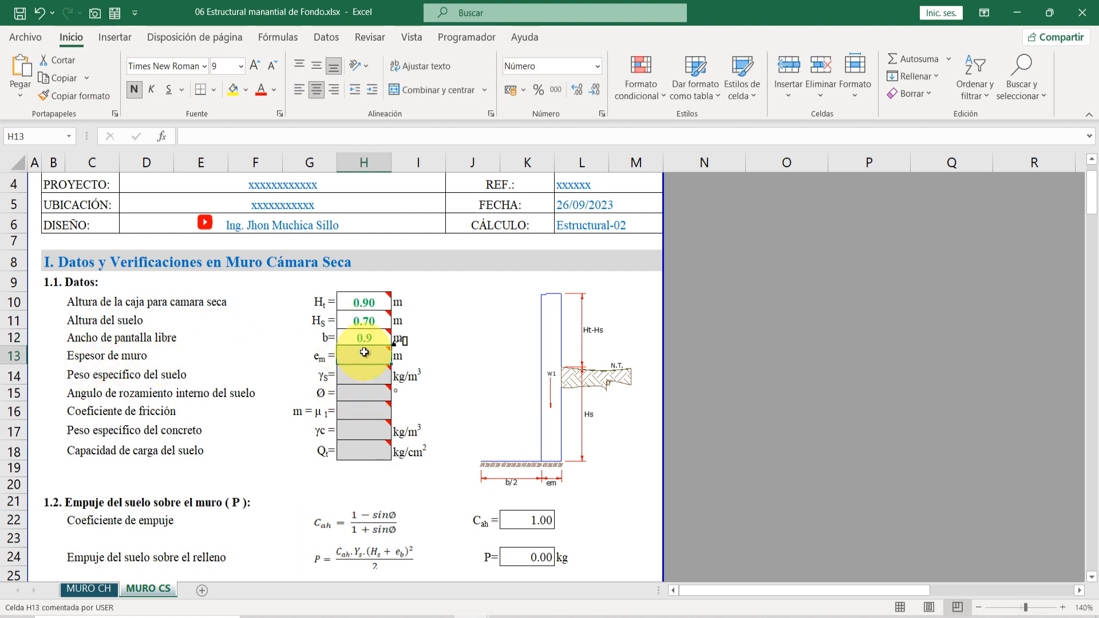
pyautogui.write('0.15')
pyautogui.press('Return')
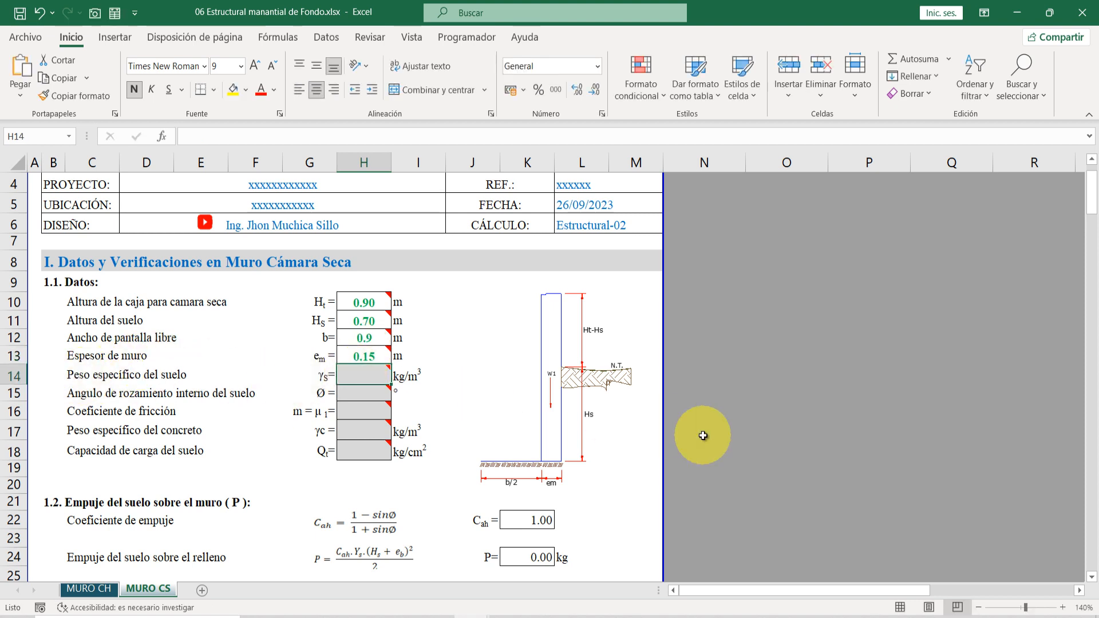
# Set the soil's specific weight to 1700 kg/m³, internal friction angle to 10° and friction coefficient to 0.42
pyautogui.write('1700')
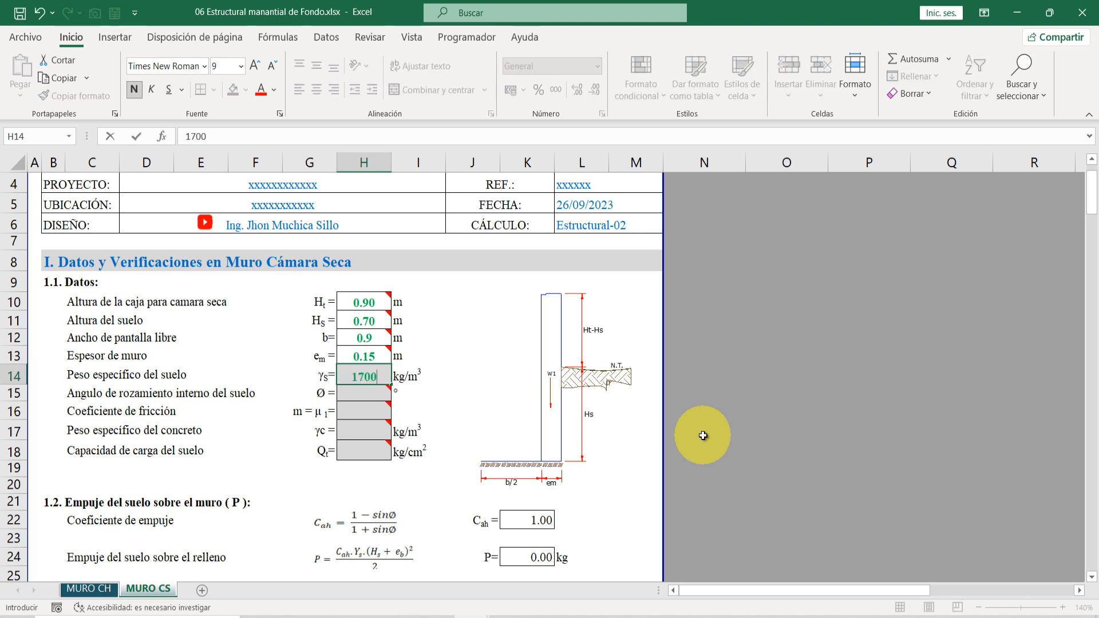
pyautogui.press('Return')
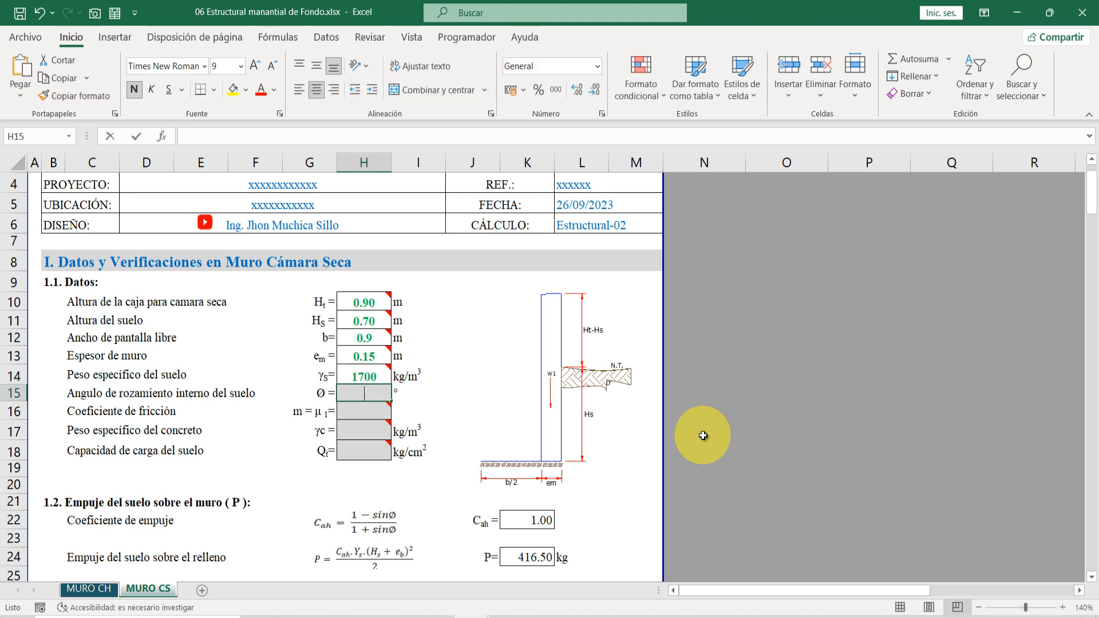
pyautogui.write('10')
pyautogui.press('Return')
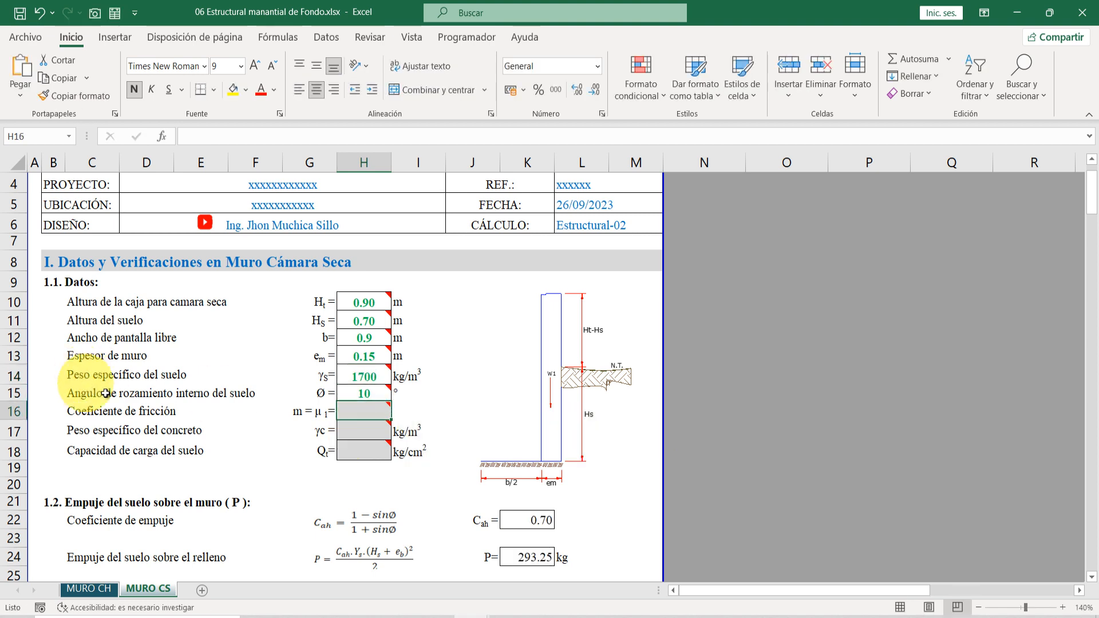
pyautogui.write('0.42')
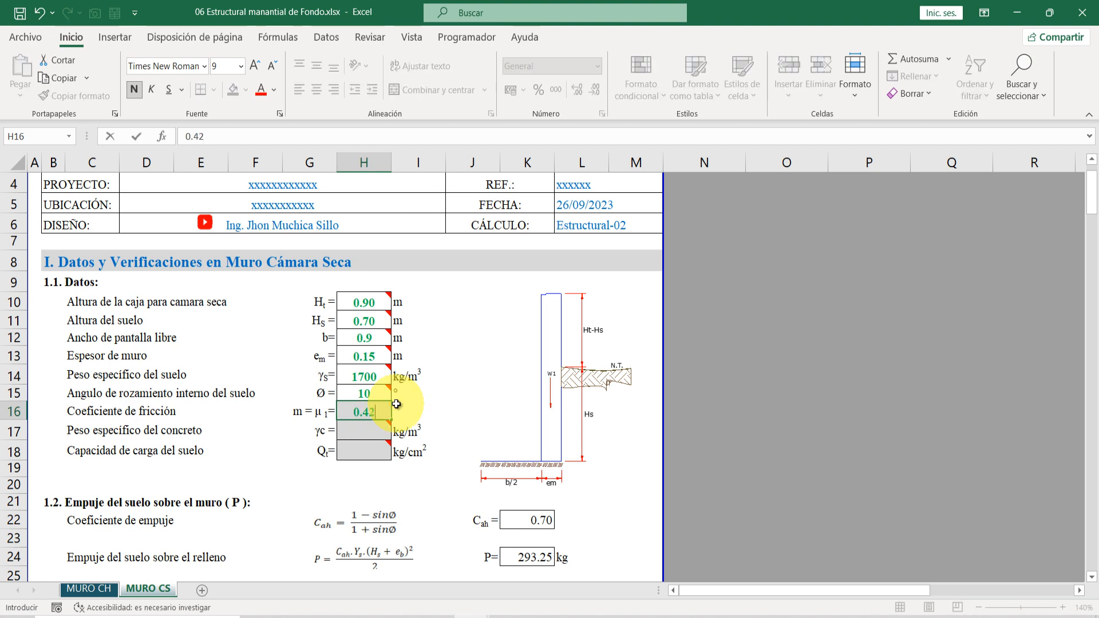
pyautogui.press('Return')
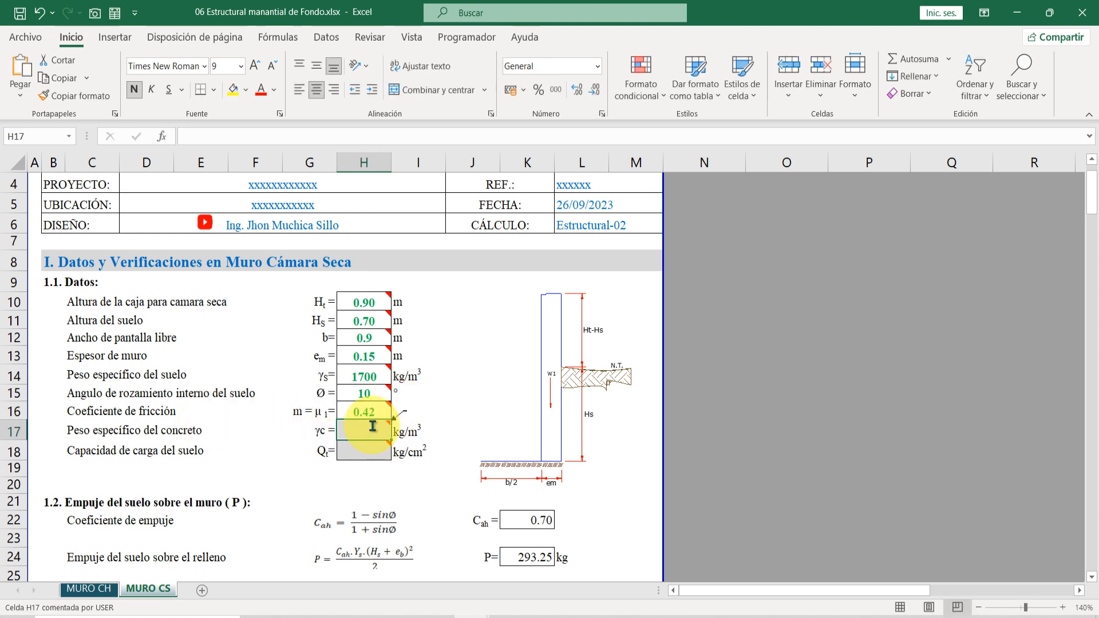
# Set the concrete's specific weight to 2400 kg/m³ and the soil bearing capacity Qt to 1 kg/cm²
pyautogui.write('2400')
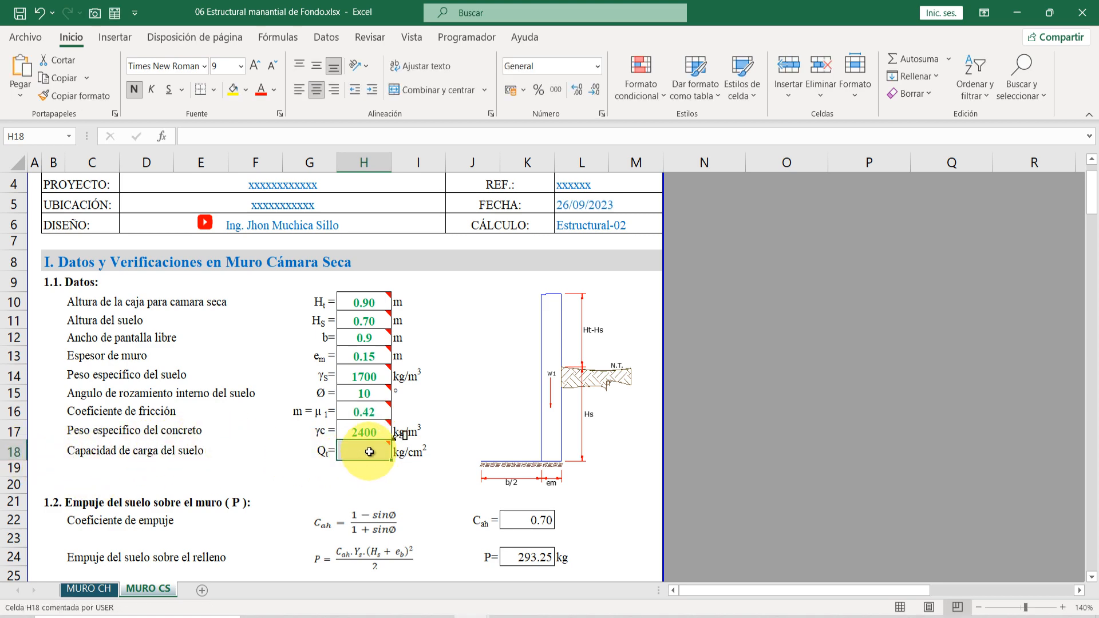
pyautogui.write('1')
pyautogui.press('Return')
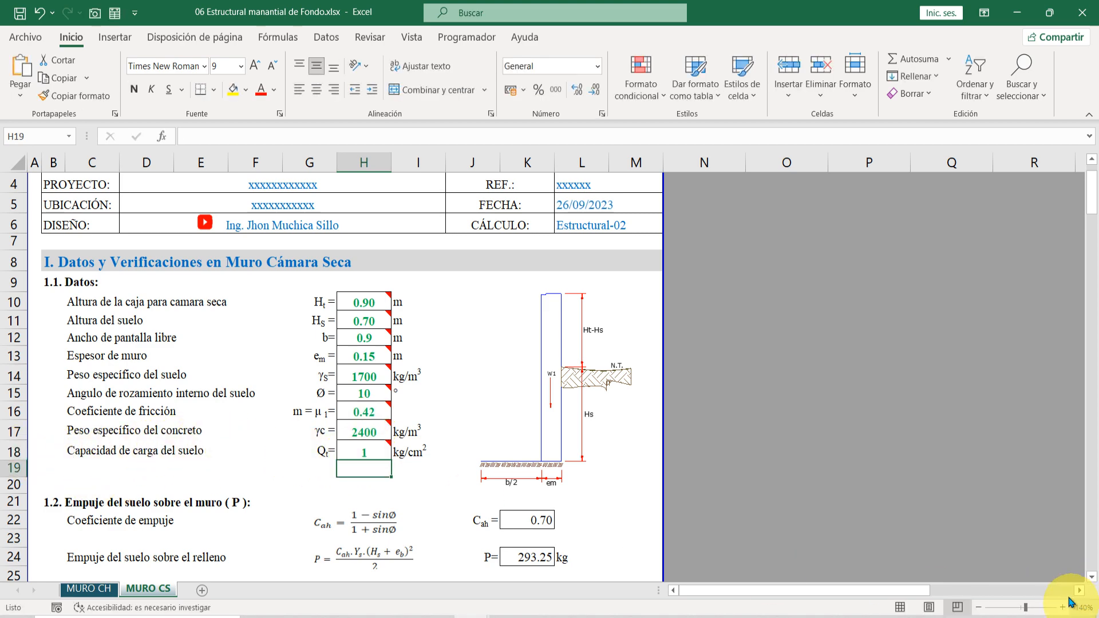
# Review the soil thrust, overturning moment and stabilizing moment calculations in sections 1.2 to 1.4 of MURO CS
pyautogui.click(1062, 608)
pyautogui.moveTo(861, 593); pyautogui.dragTo(670, 592)
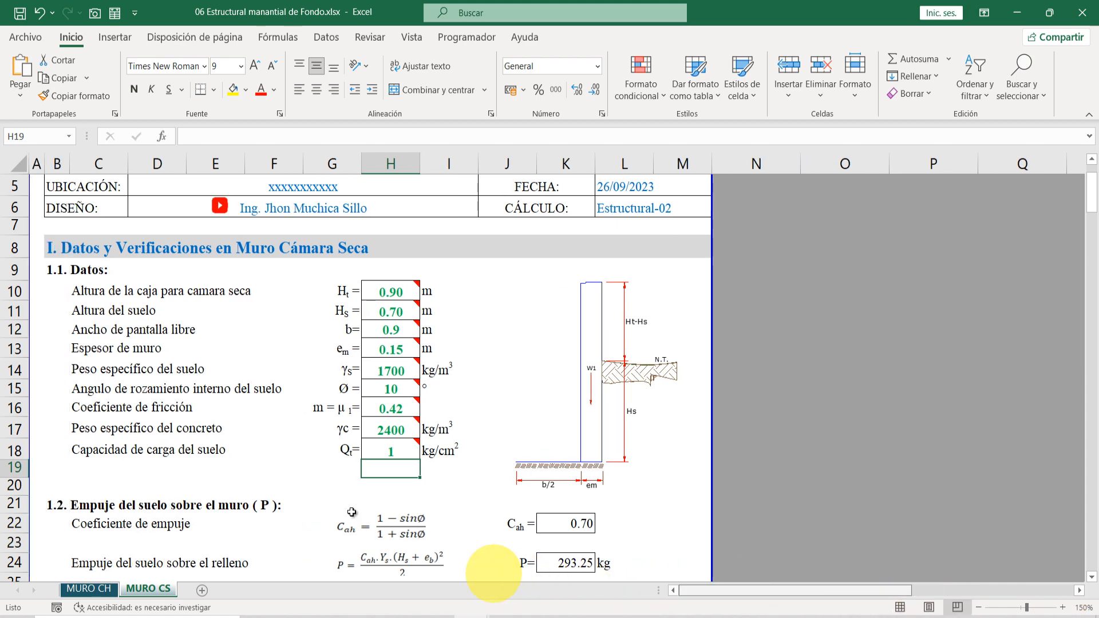
pyautogui.scroll(-1, 320, 440)
pyautogui.scroll(-3, 298, 375)
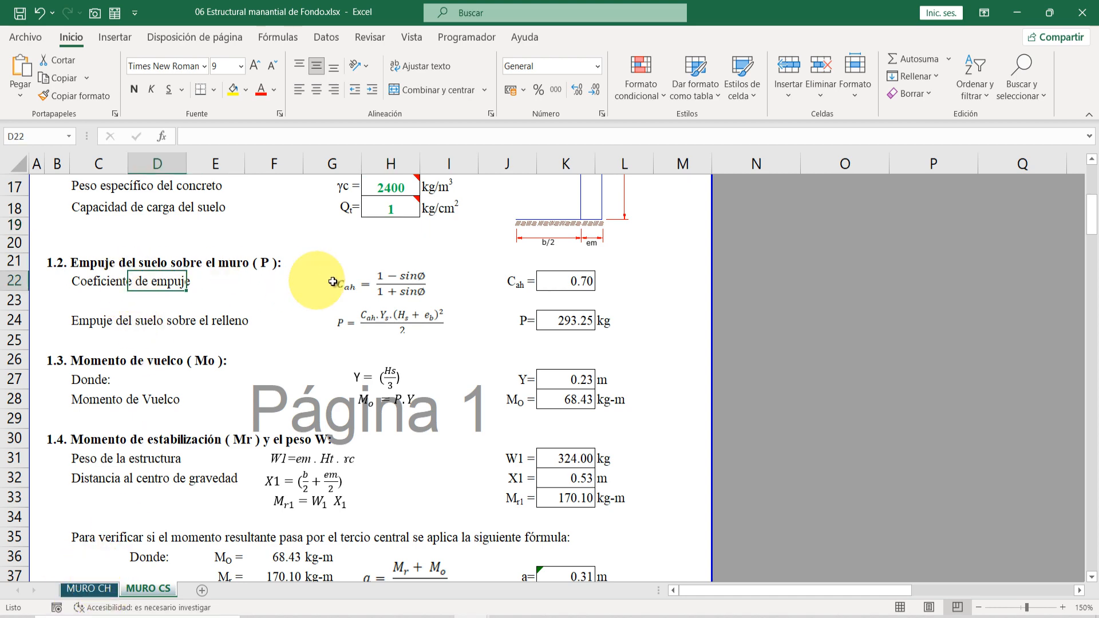
pyautogui.click(57, 361)
pyautogui.scroll(-1, 258, 401)
pyautogui.click(92, 378)
pyautogui.scroll(-2, 172, 307)
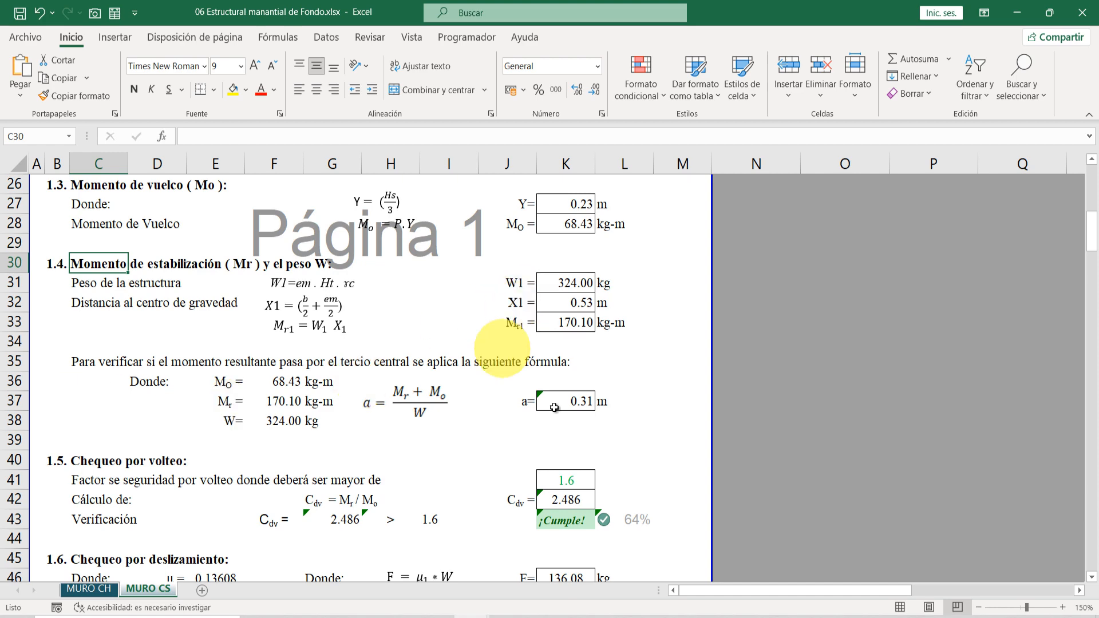
# Examine the overturning, sliding and maximum unit load checks in sections 1.5 to 1.7, including the overturning safety factor
pyautogui.scroll(-2, 292, 395)
pyautogui.scroll(-2, 538, 315)
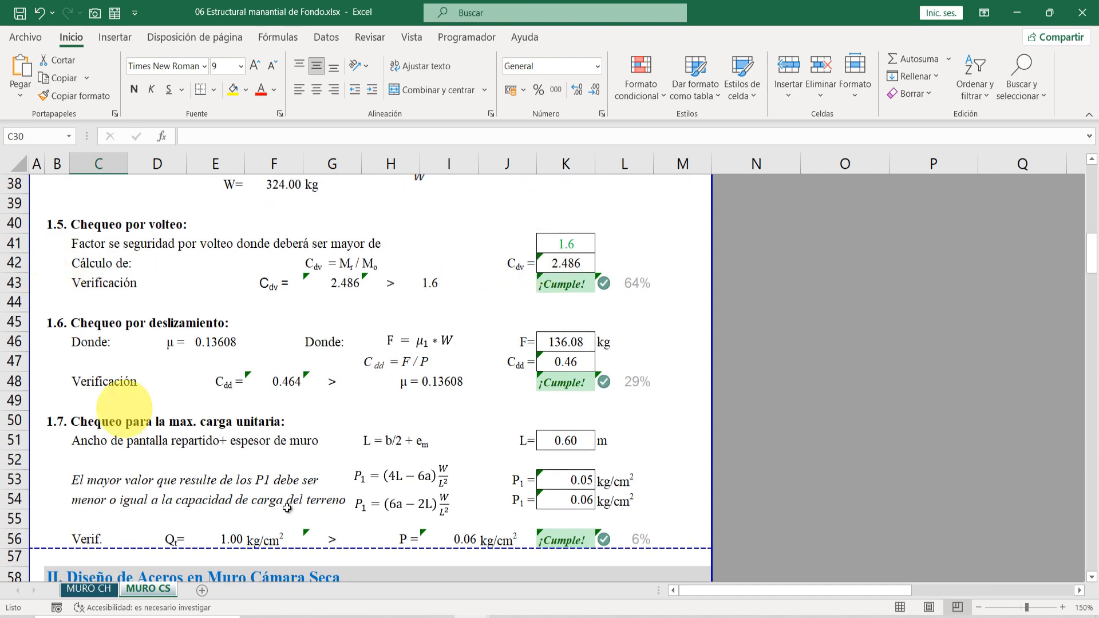
pyautogui.click(62, 225)
pyautogui.click(562, 245)
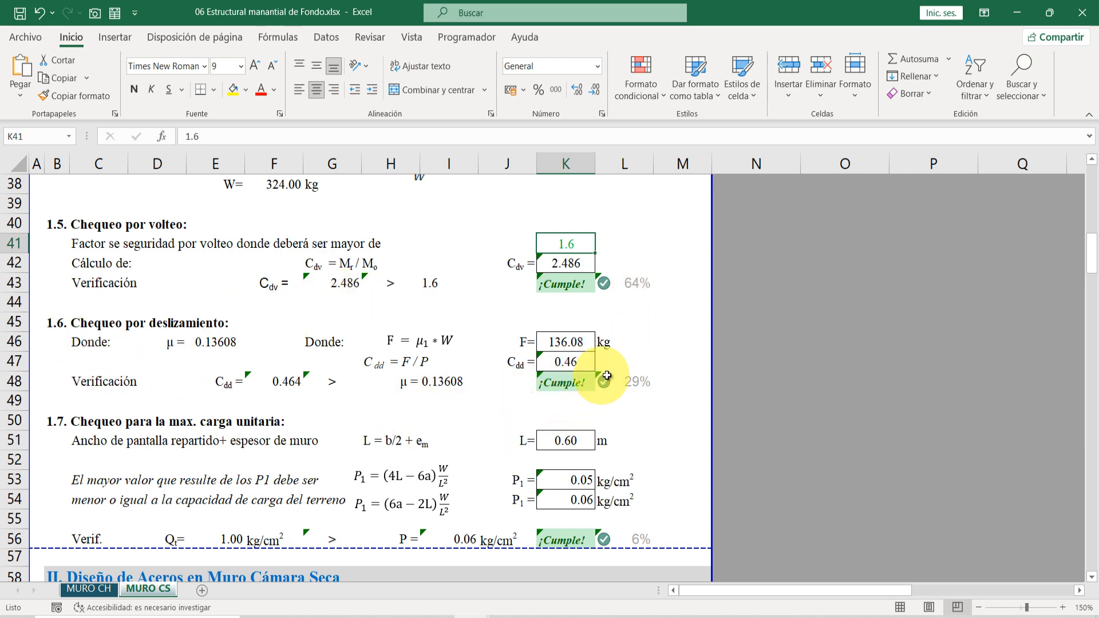
pyautogui.click(627, 381)
pyautogui.scroll(-1, 240, 432)
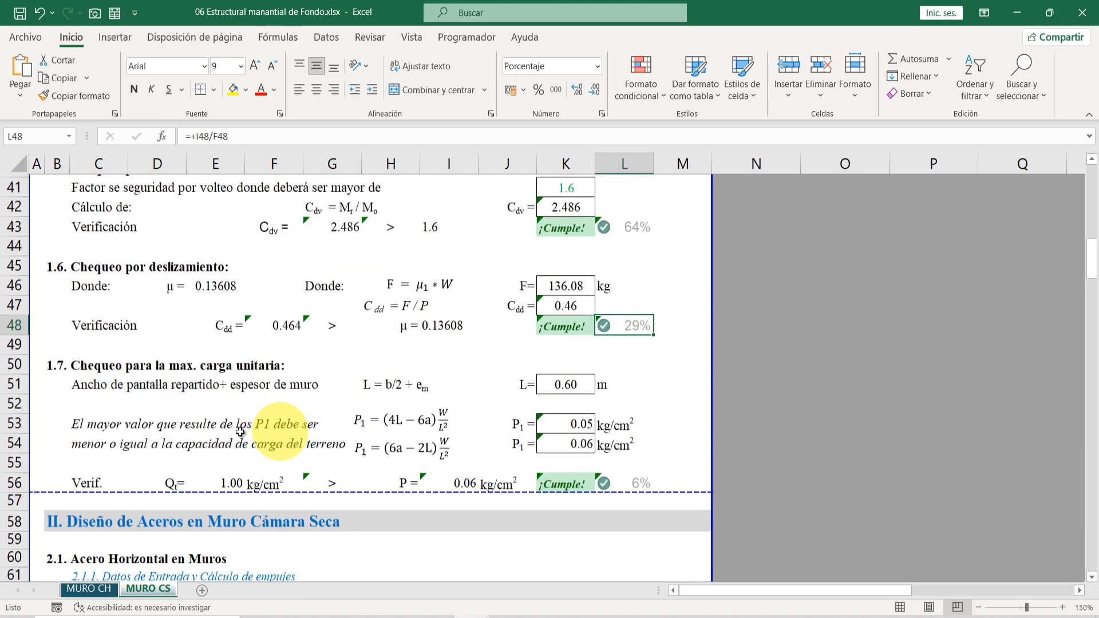
pyautogui.click(37, 368)
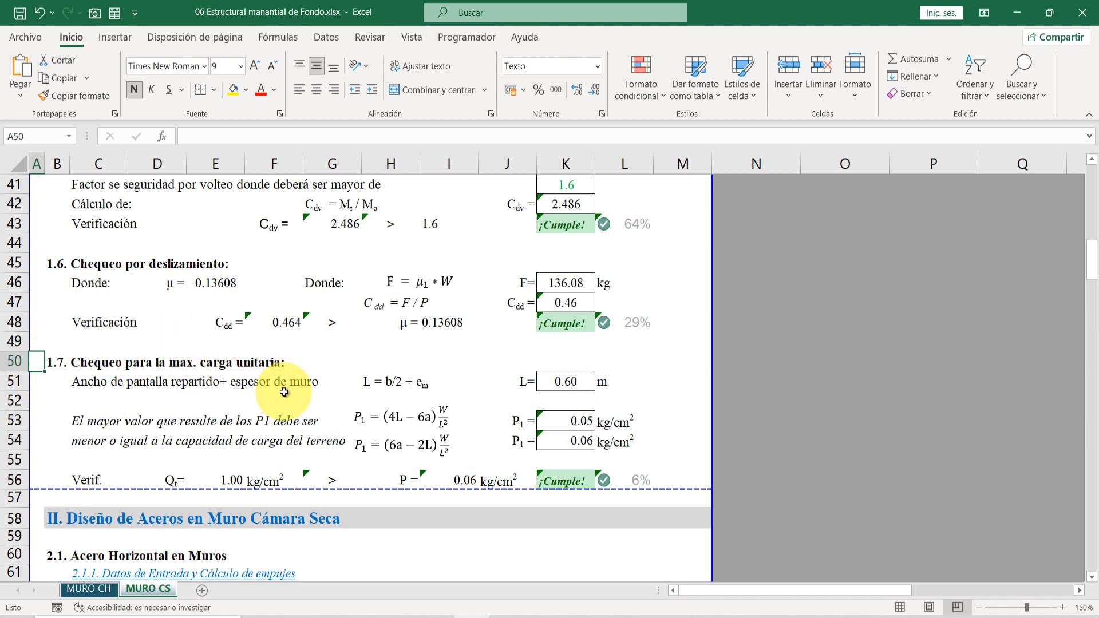
# Examine the maximum unit load check and the horizontal steel input data, consulting the dry chamber plan in the AutoCAD architectural drawing
pyautogui.scroll(-1, 478, 413)
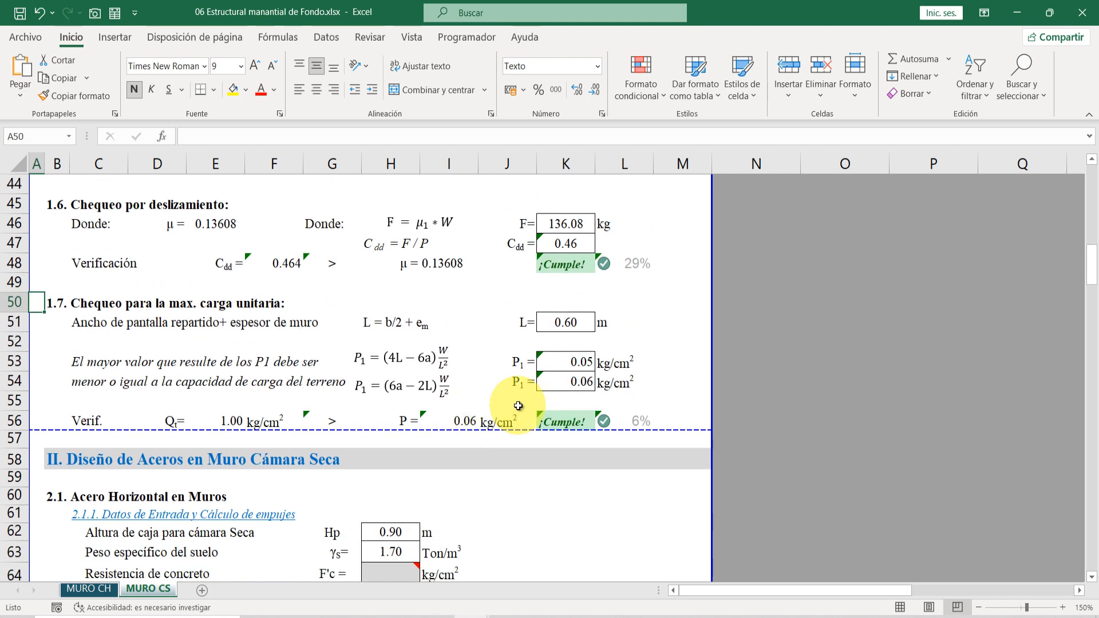
pyautogui.click(630, 419)
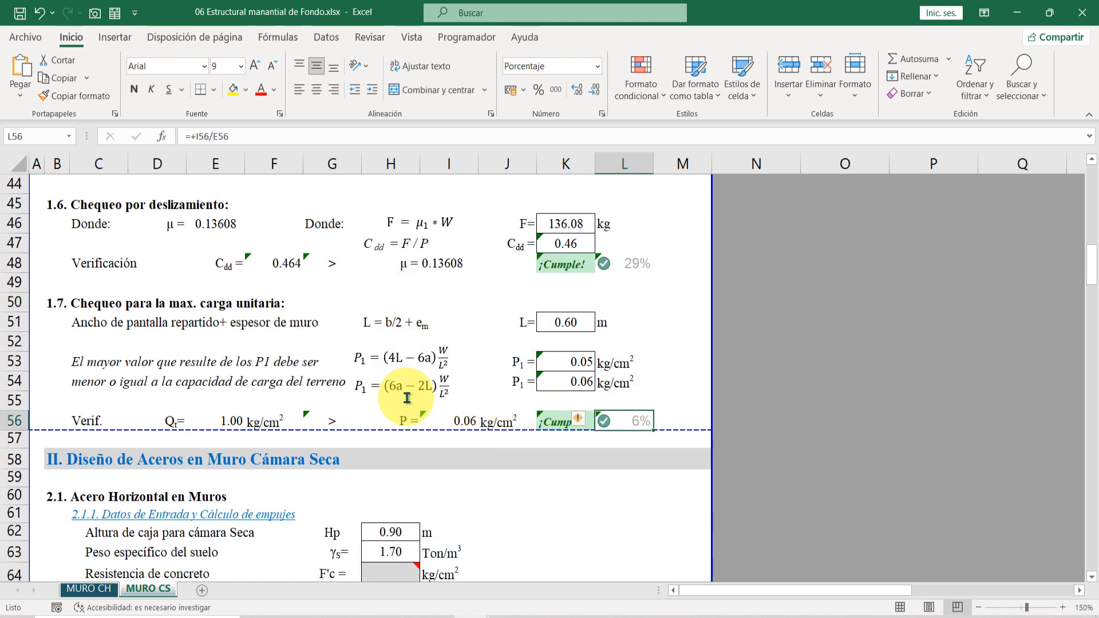
pyautogui.scroll(-4, 406, 397)
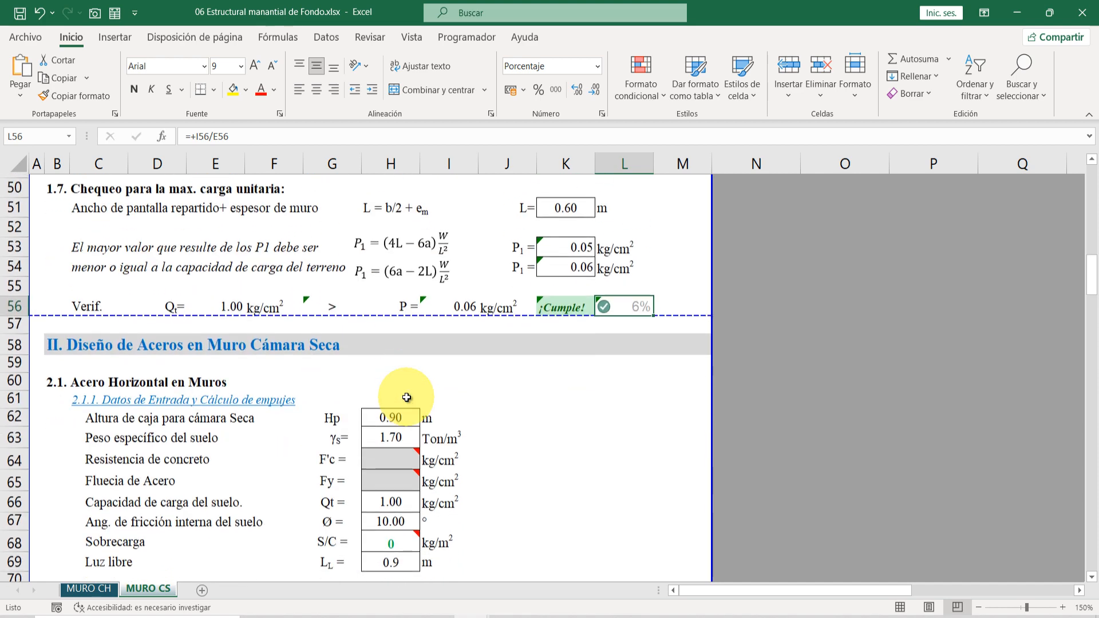
pyautogui.click(613, 378)
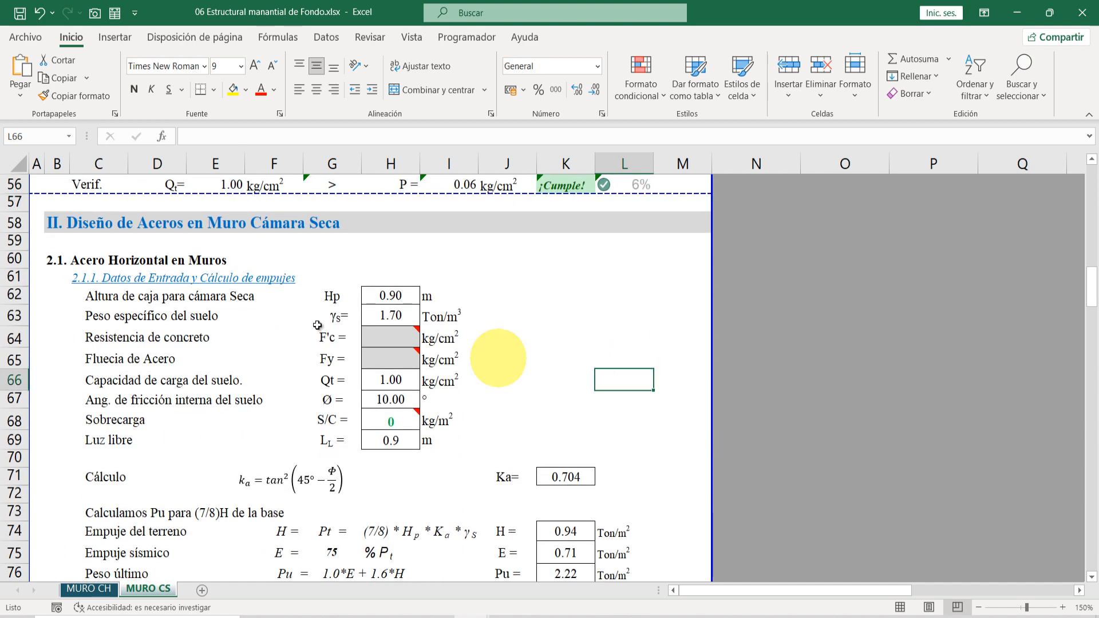
pyautogui.click(45, 230)
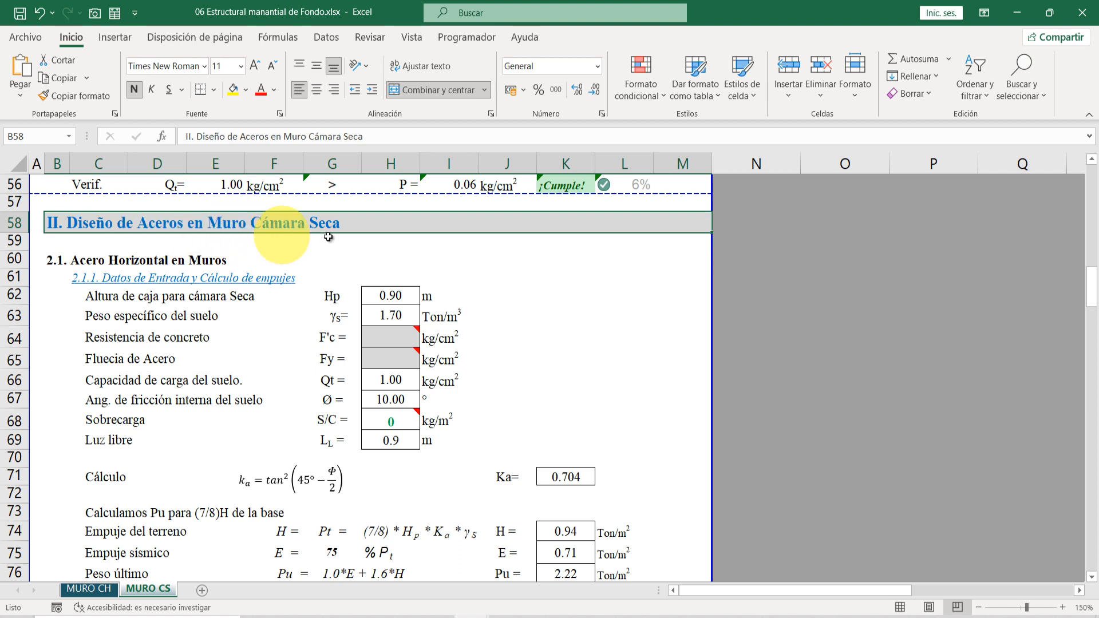
pyautogui.click(74, 263)
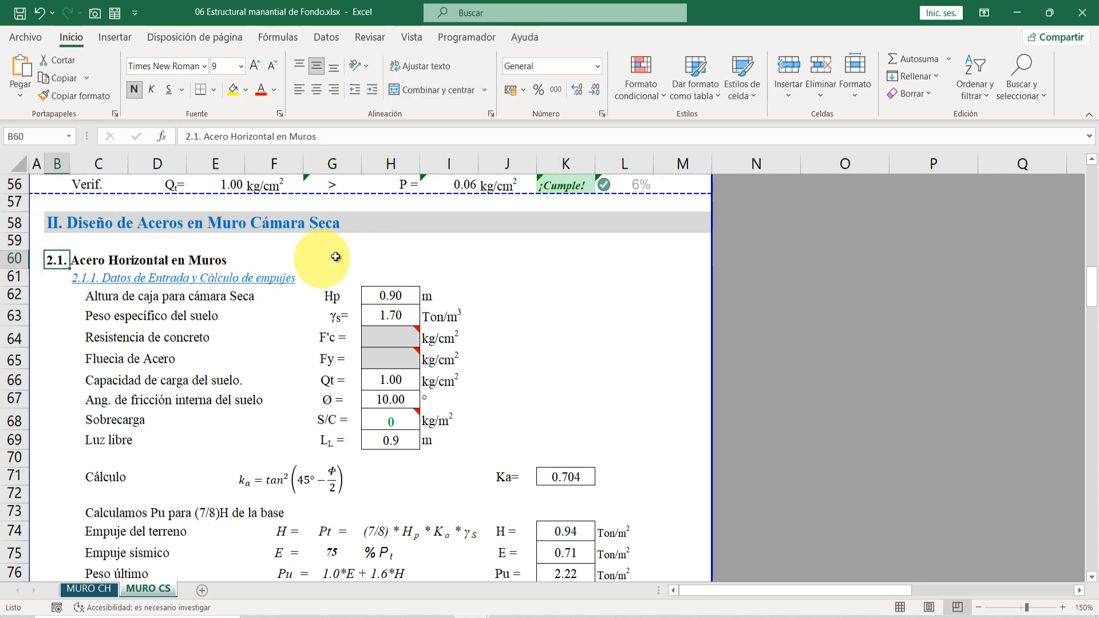
pyautogui.scroll(-1, 326, 247)
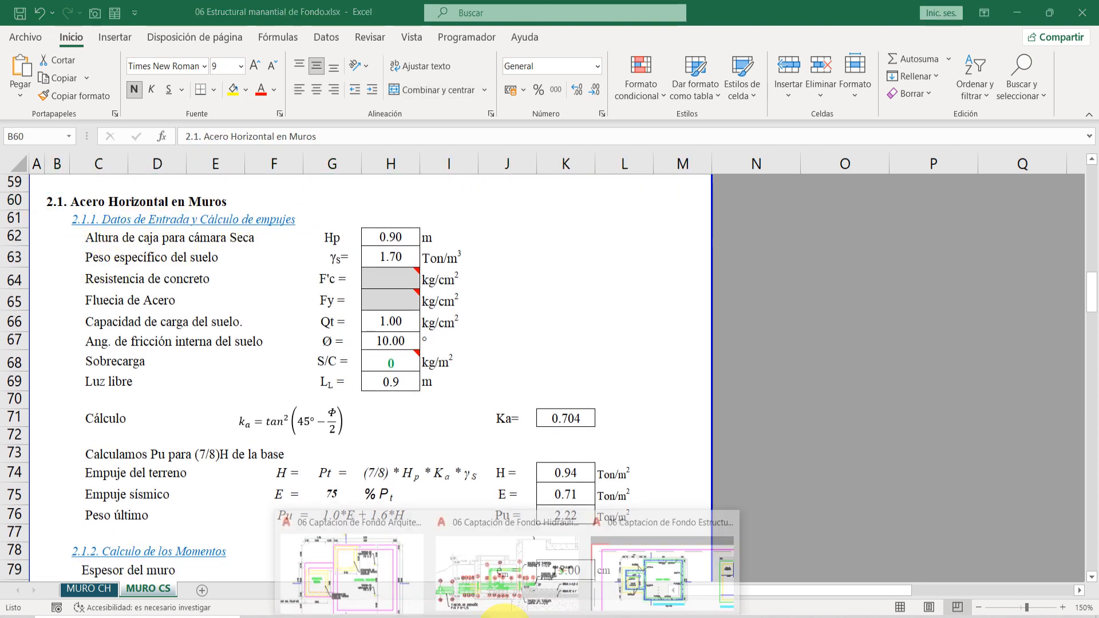
pyautogui.click(342, 555)
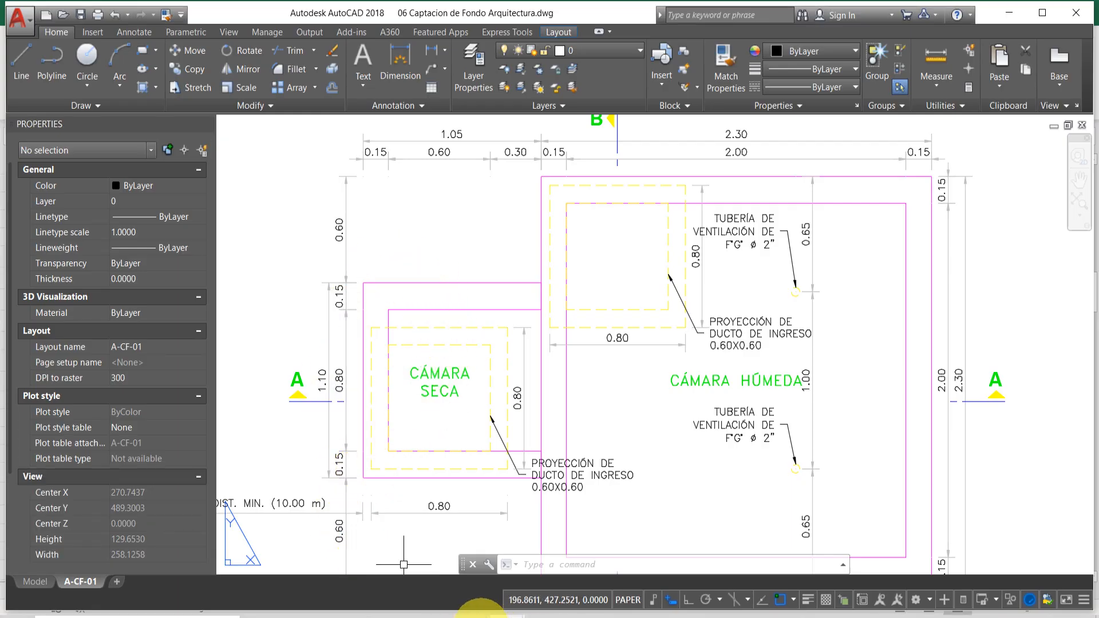
pyautogui.moveTo(481, 613)
pyautogui.click(532, 573)
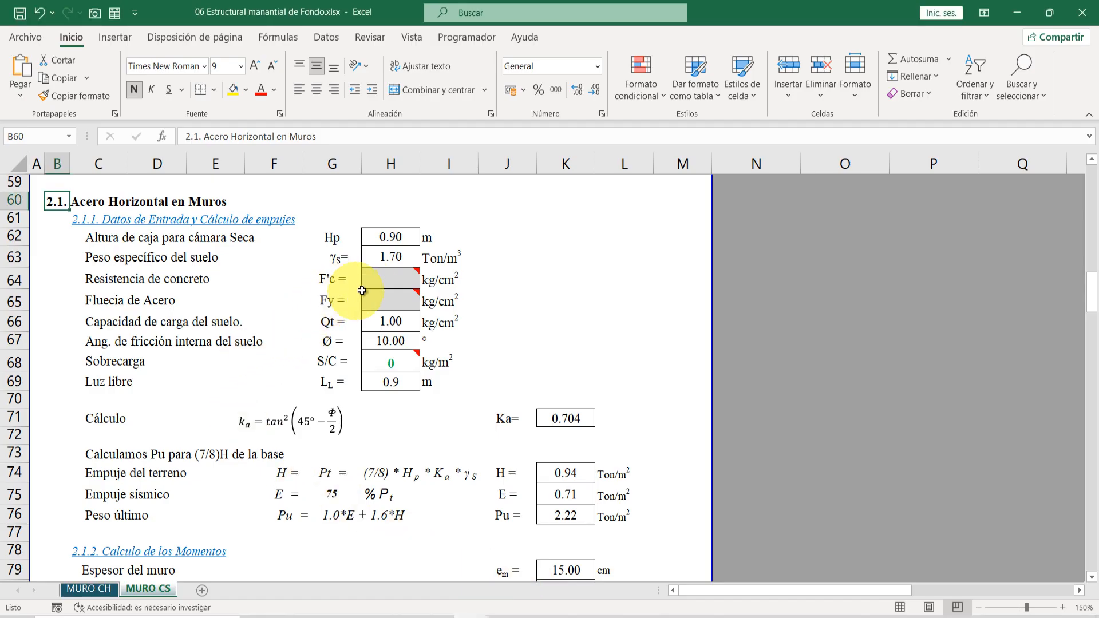
# Set the concrete strength F'c to 280 kg/cm² and the steel yield strength Fy to 4200 kg/cm² in section 2.1.1
pyautogui.click(380, 283)
pyautogui.write('280')
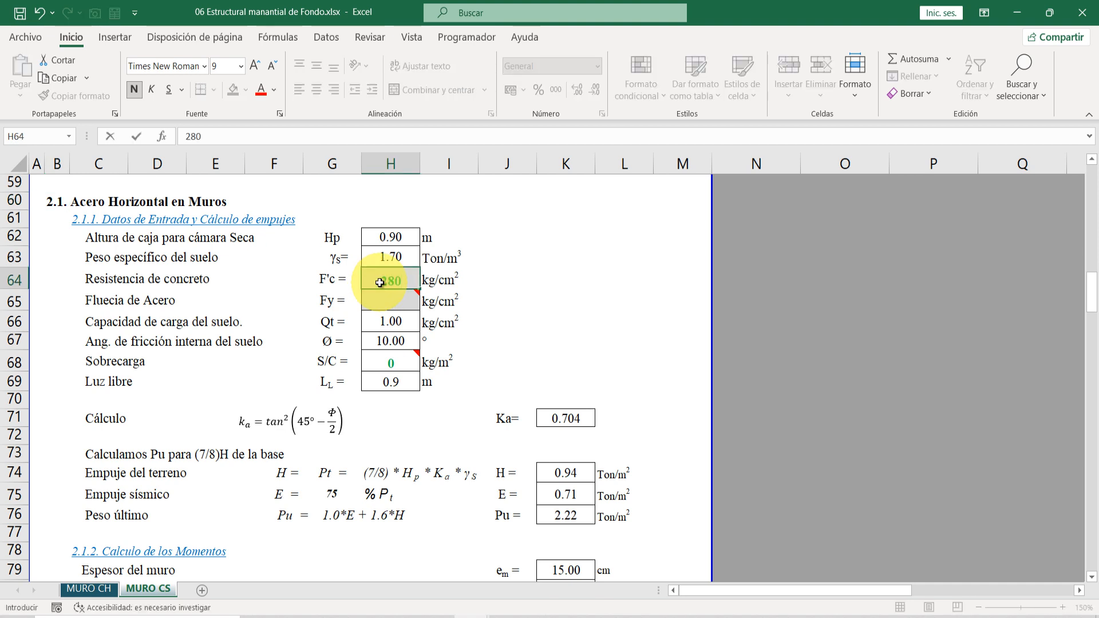
pyautogui.press('Return')
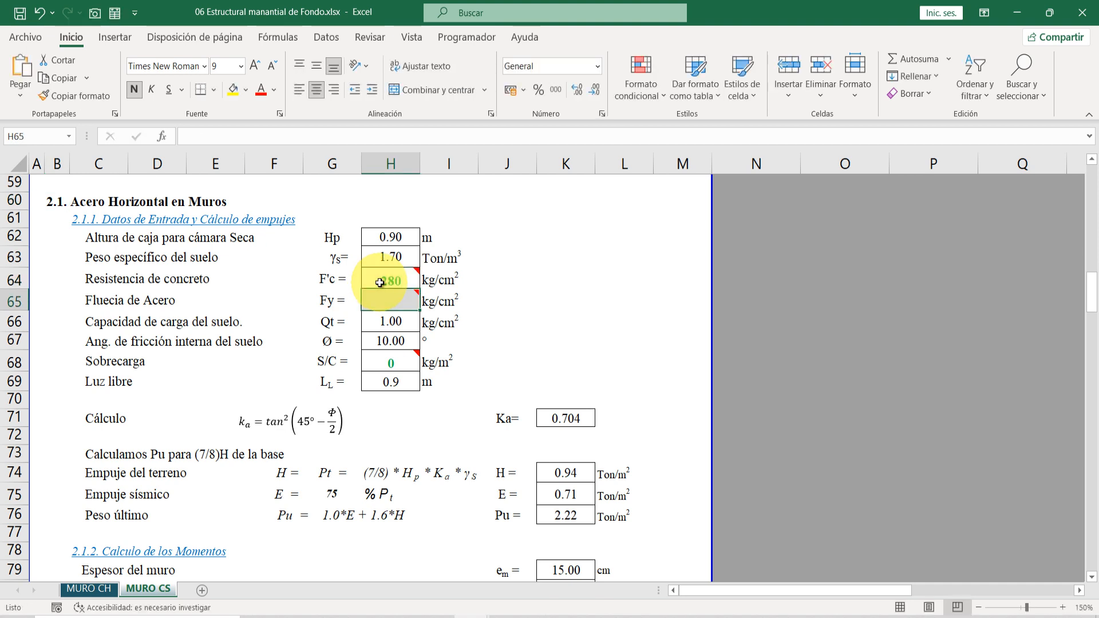
pyautogui.write('4200')
pyautogui.press('Return')
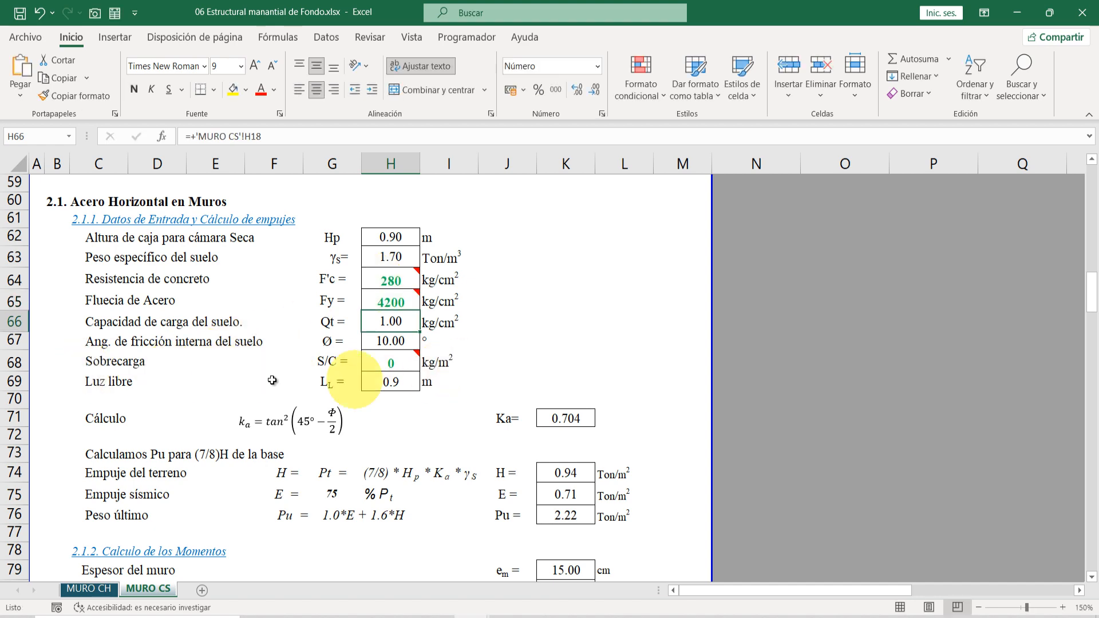
# Review the thrust, moment and horizontal steel calculations in section 2.1, including the formula that selects the governing steel area
pyautogui.scroll(-1, 185, 396)
pyautogui.scroll(-2, 245, 382)
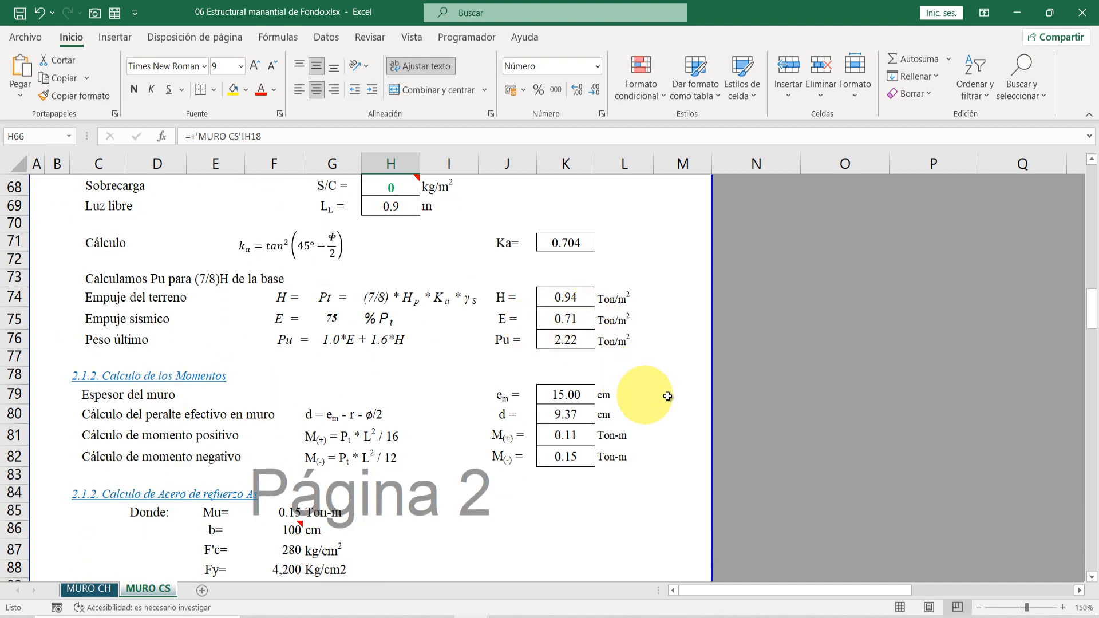
pyautogui.scroll(-2, 245, 422)
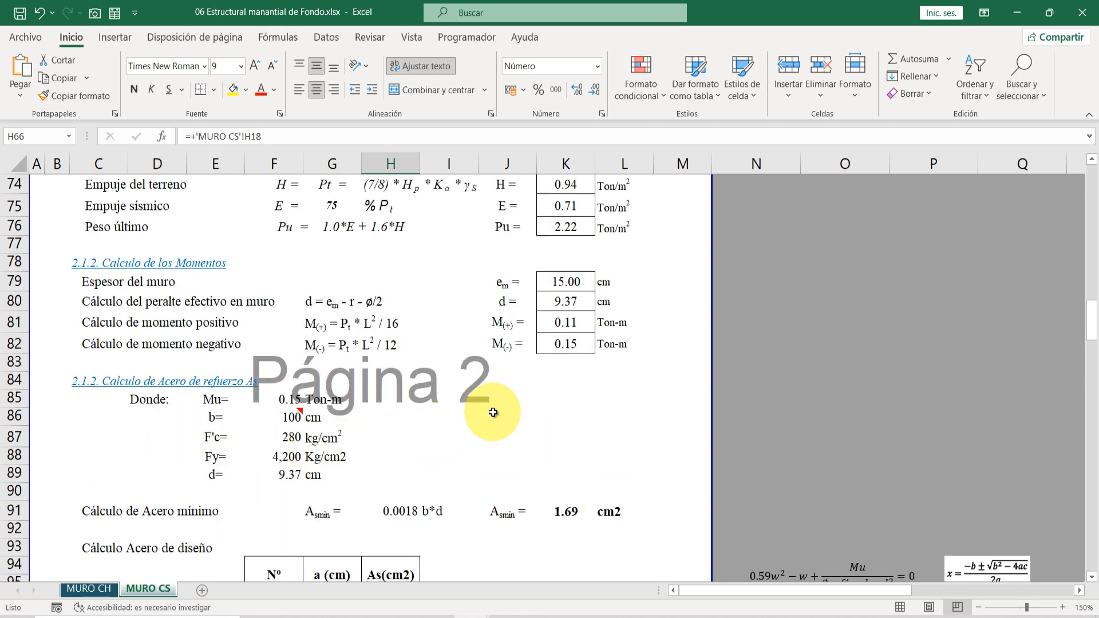
pyautogui.scroll(-1, 493, 412)
pyautogui.scroll(-3, 494, 412)
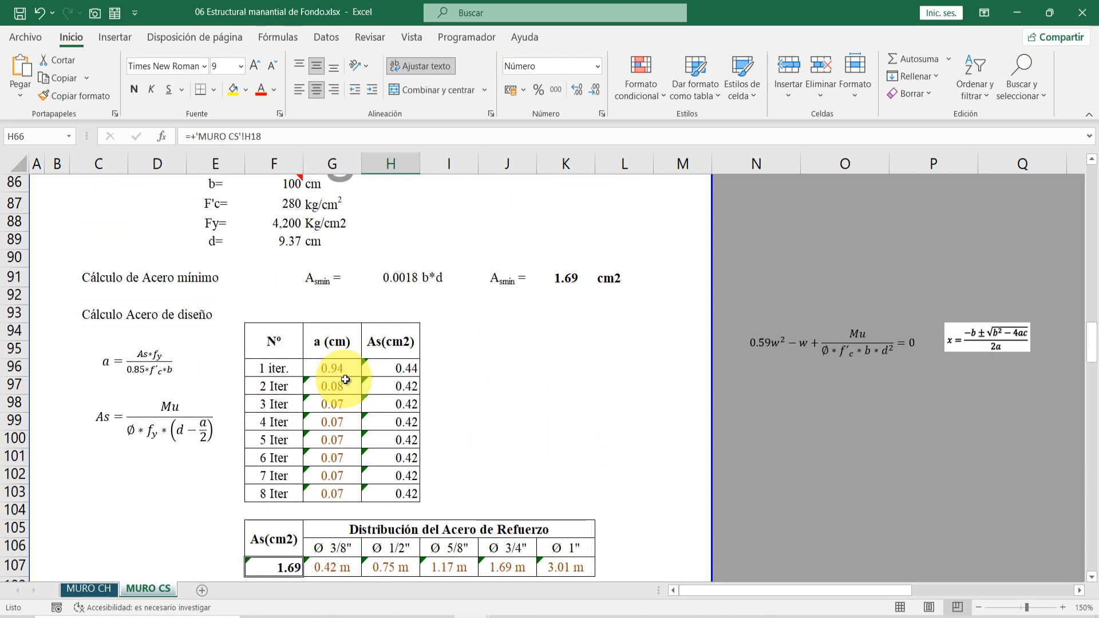
pyautogui.scroll(-2, 346, 379)
pyautogui.scroll(-1, 346, 380)
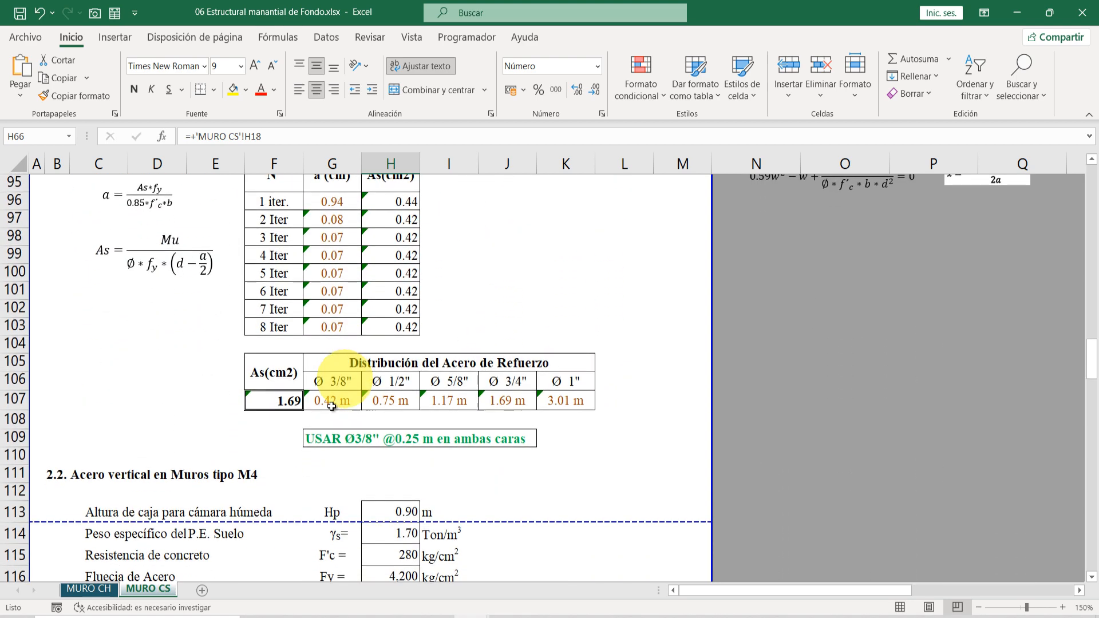
pyautogui.doubleClick(278, 399)
pyautogui.scroll(3, 360, 422)
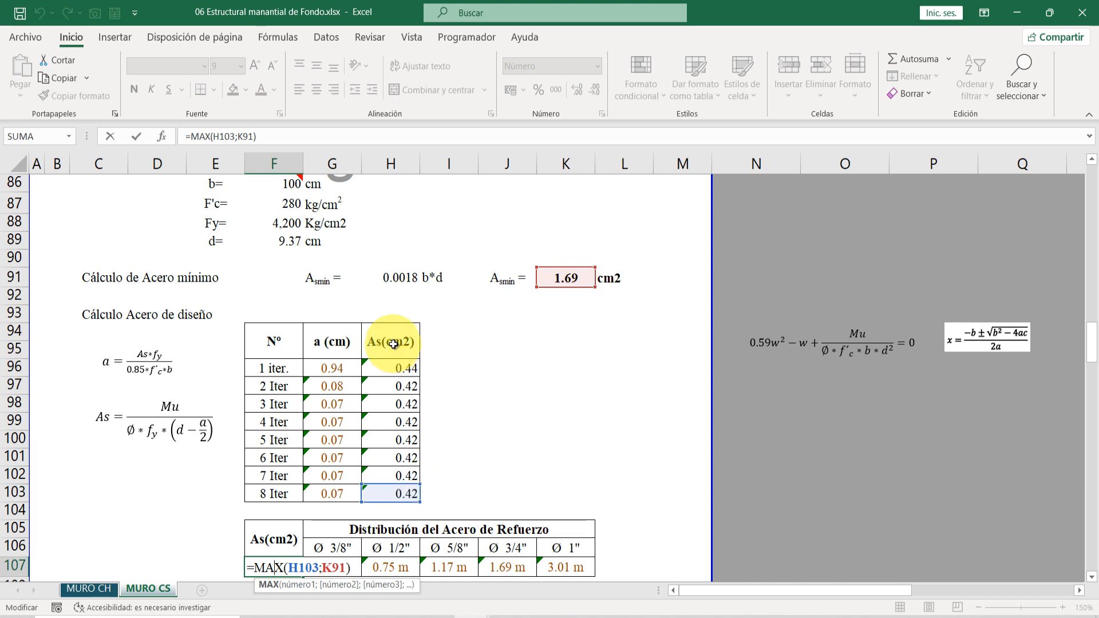
pyautogui.scroll(-3, 321, 441)
pyautogui.hotkey('ctrl', 'Return')
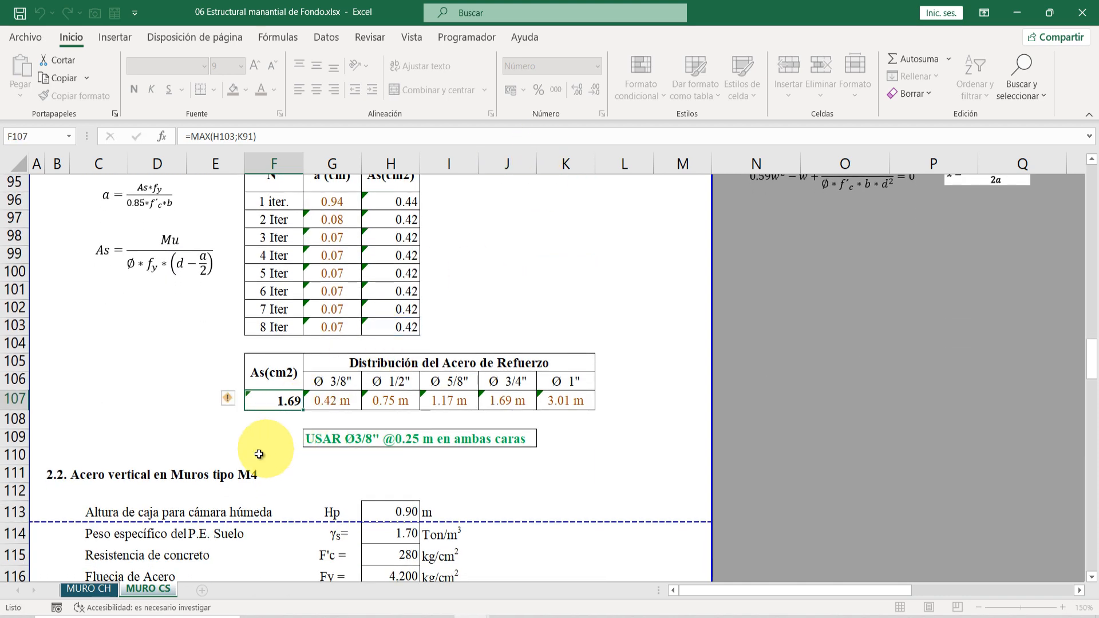
# Compare the horizontal reinforcement spacings for the 3/8", 1/2" and 5/8" bars with the adopted reinforcement note
pyautogui.scroll(1, 340, 474)
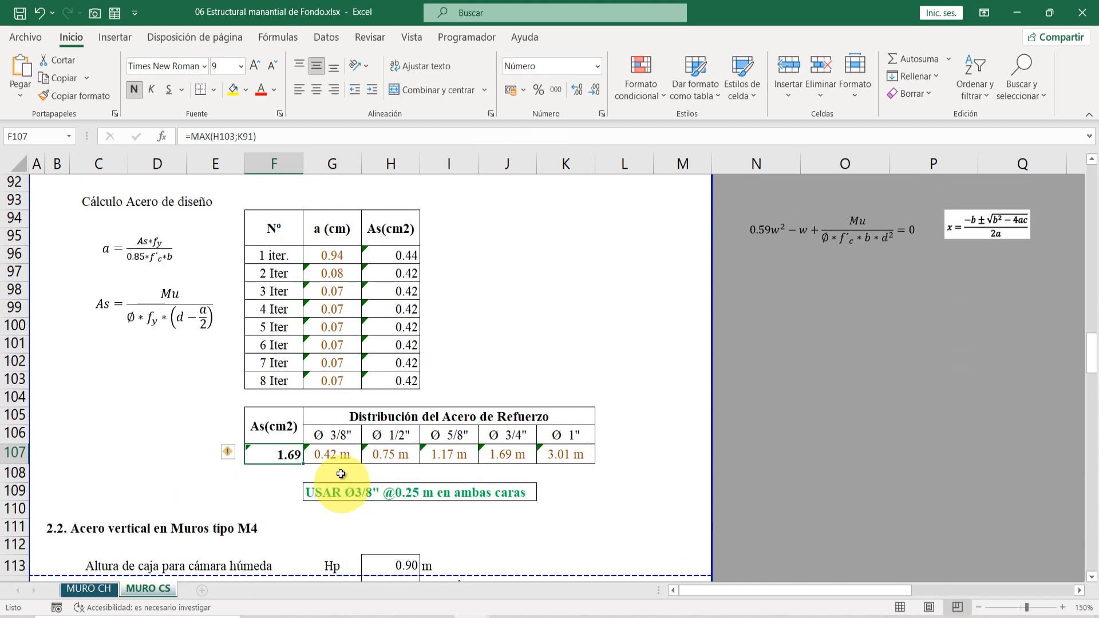
pyautogui.click(341, 438)
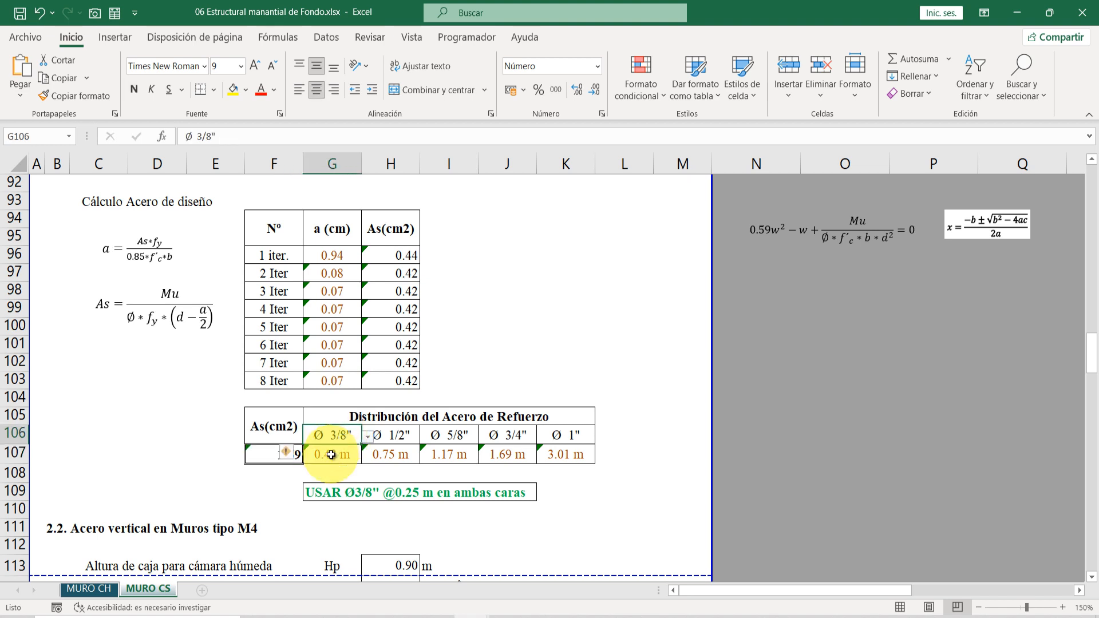
pyautogui.click(331, 455)
pyautogui.click(392, 438)
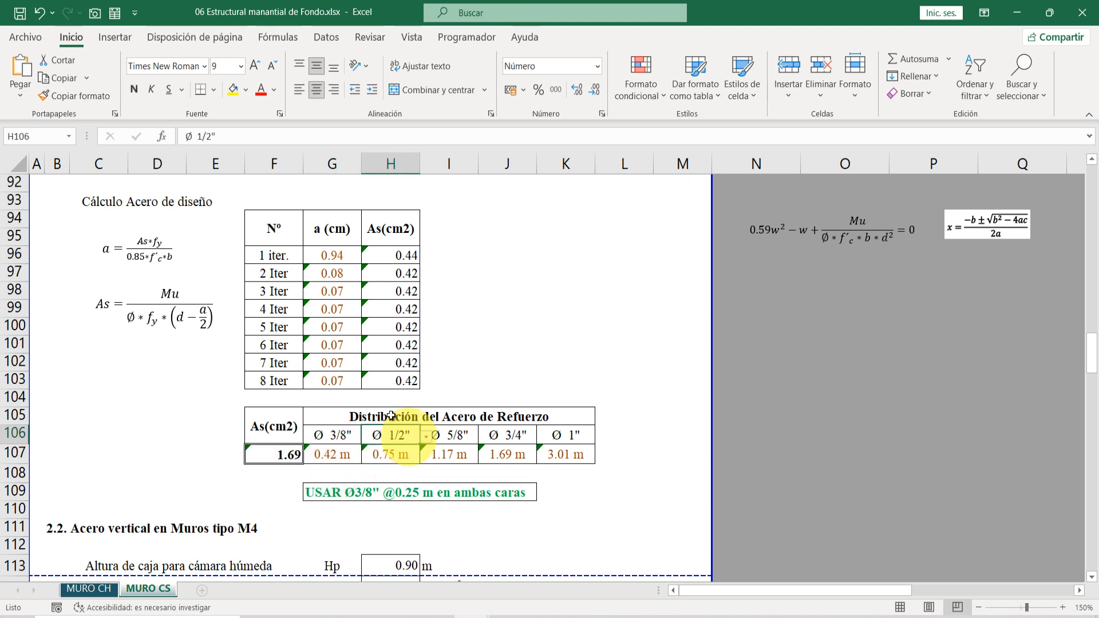
pyautogui.click(390, 455)
pyautogui.click(448, 436)
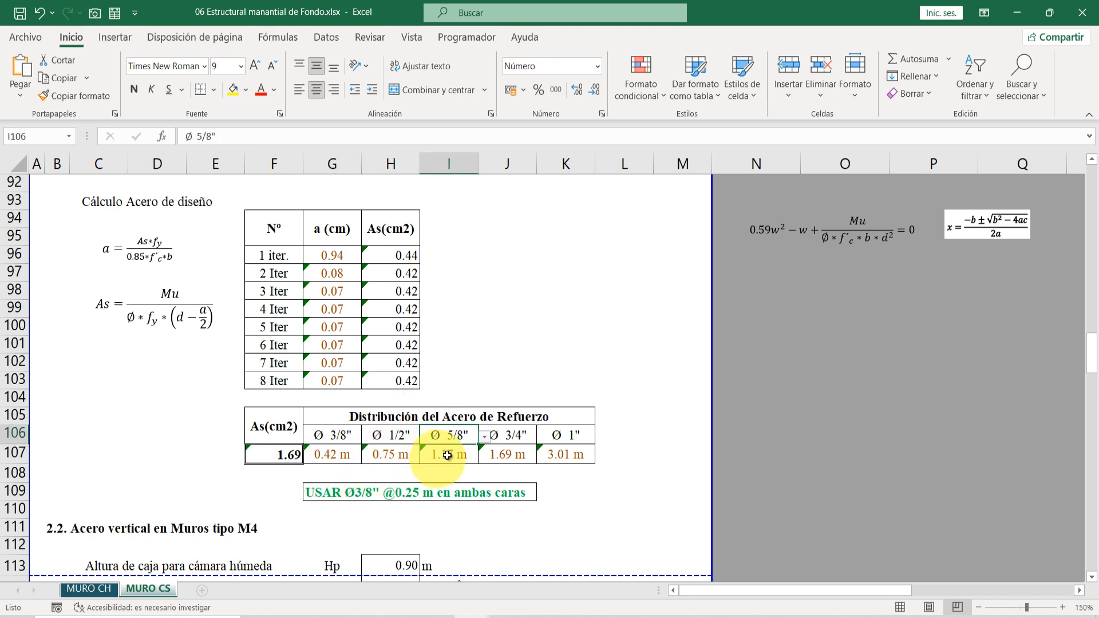
pyautogui.click(441, 458)
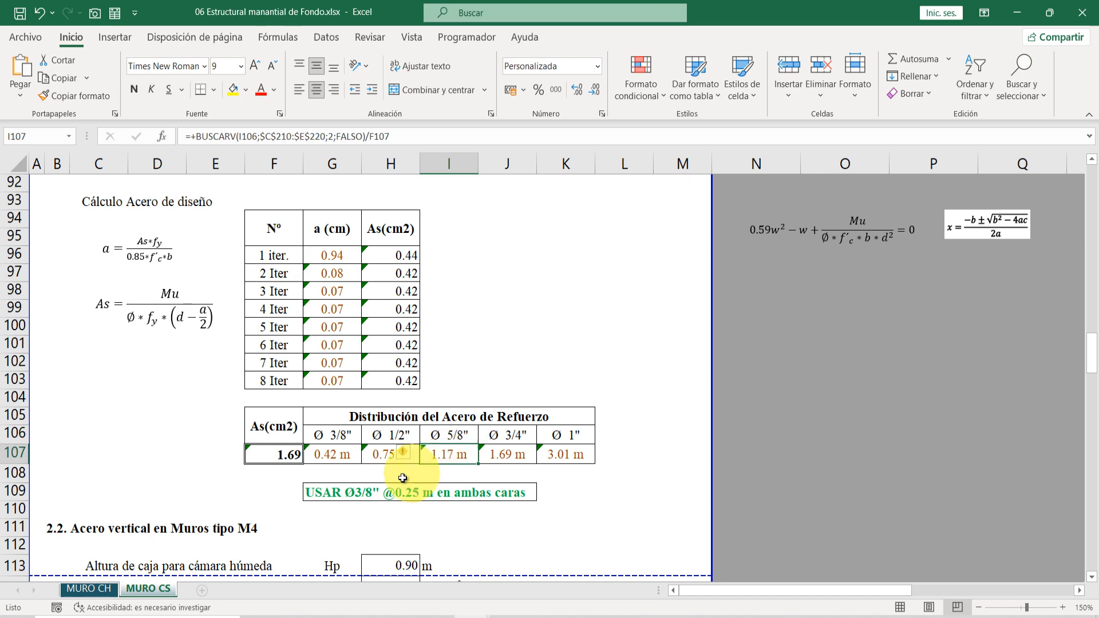
pyautogui.doubleClick(317, 492)
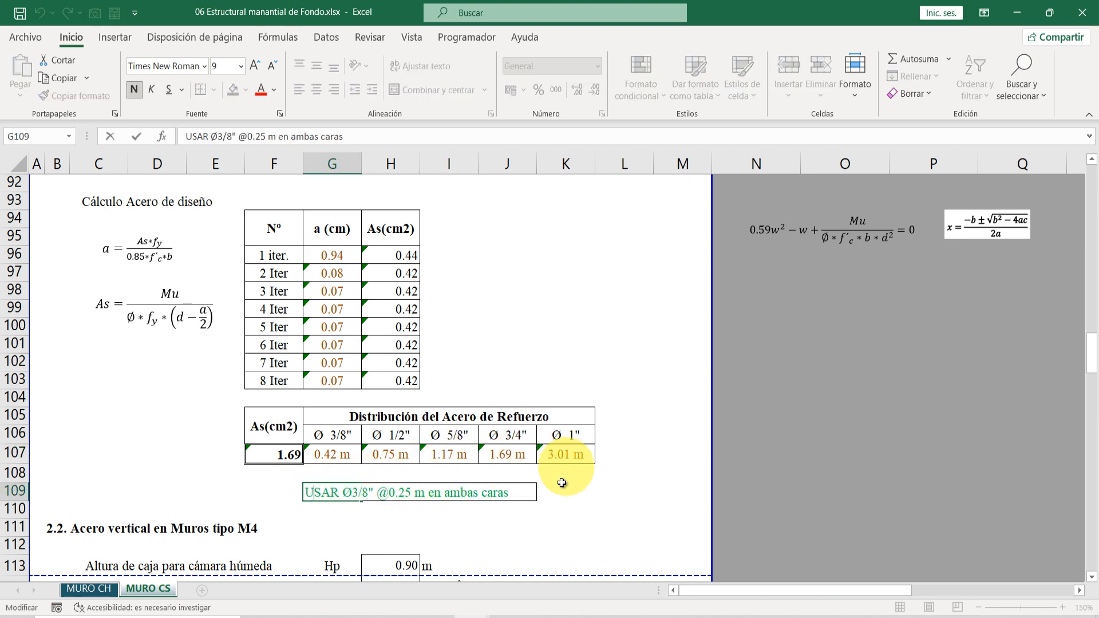
pyautogui.press('Escape')
# Examine the input data for the vertical wall steel in section 2.2, including the formula behind the box height Hp
pyautogui.scroll(-2, 422, 464)
pyautogui.scroll(-1, 422, 463)
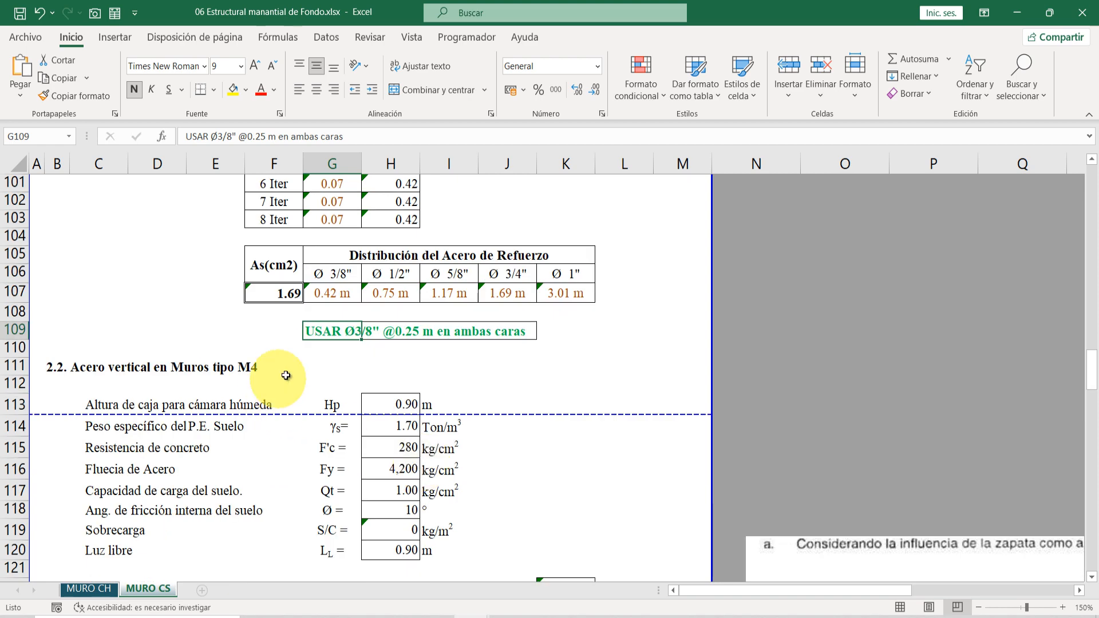
pyautogui.click(273, 369)
pyautogui.moveTo(58, 364); pyautogui.dragTo(275, 367)
pyautogui.scroll(-1, 269, 395)
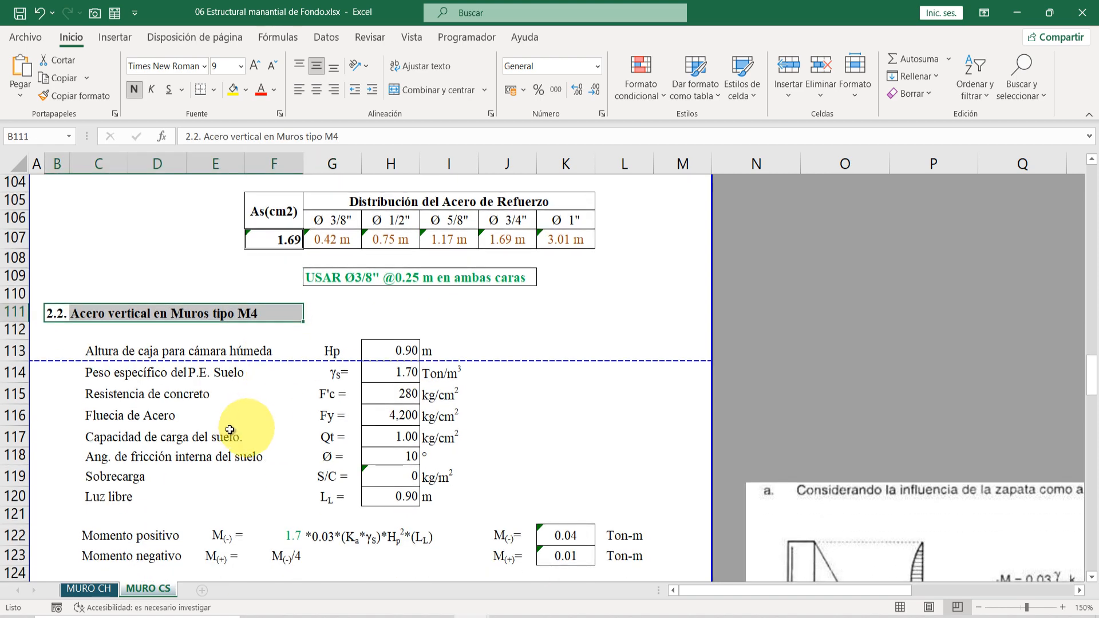
pyautogui.click(124, 356)
pyautogui.moveTo(125, 359); pyautogui.dragTo(408, 357)
pyautogui.doubleClick(398, 351)
pyautogui.press('Escape')
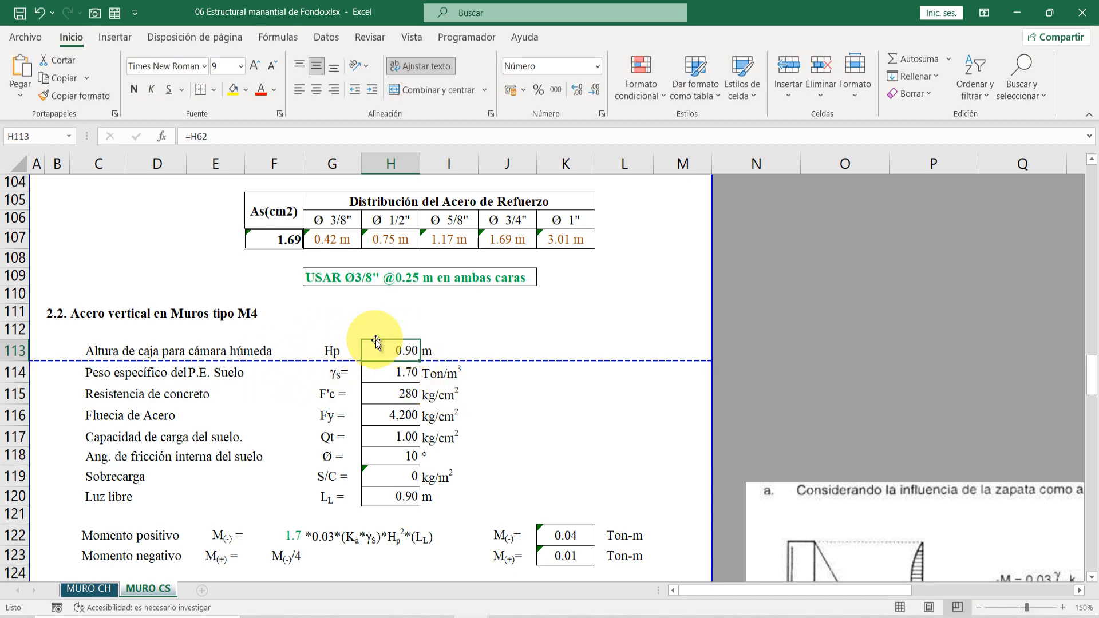
pyautogui.moveTo(380, 352); pyautogui.dragTo(391, 477)
# Review the positive and negative moments, the minimum steel and the design steel iterations for the vertical reinforcement
pyautogui.scroll(-3, 368, 344)
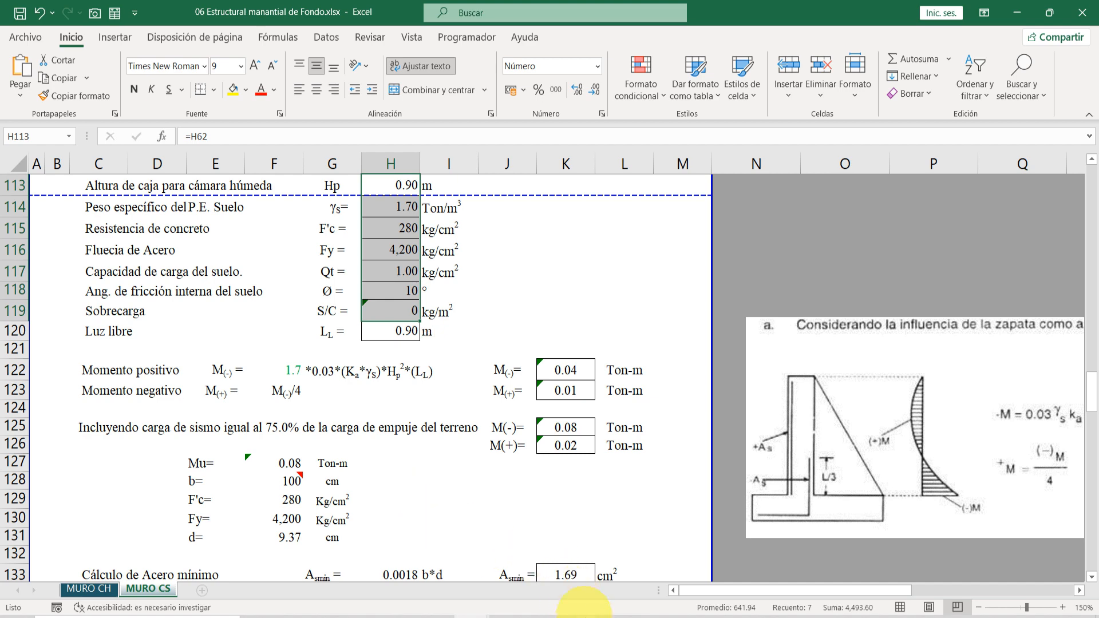
pyautogui.click(577, 617)
pyautogui.click(318, 491)
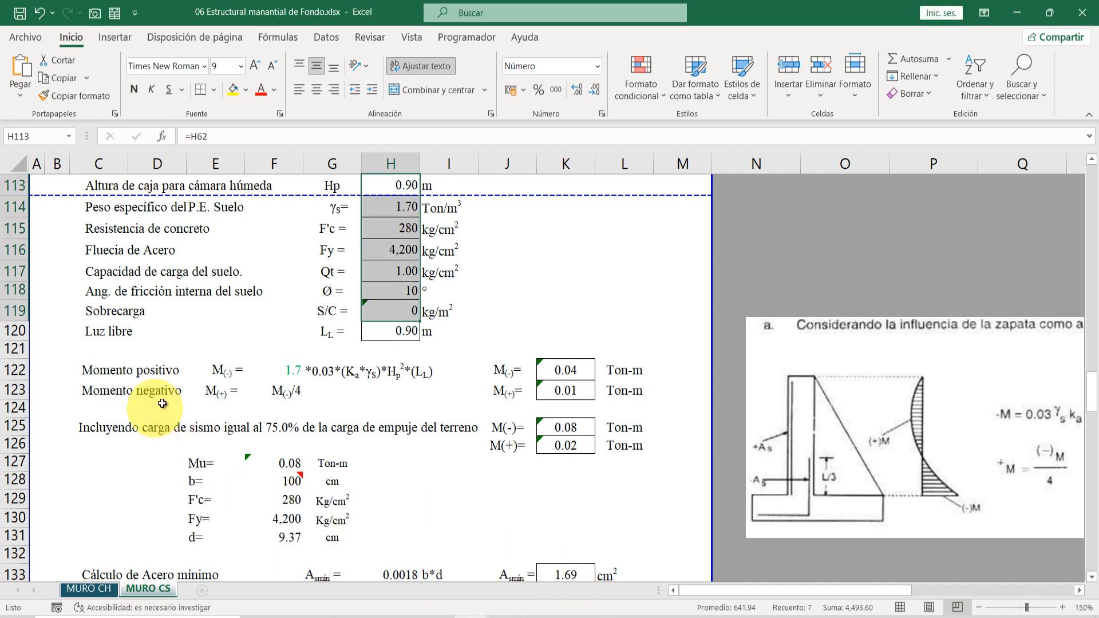
pyautogui.moveTo(86, 369); pyautogui.dragTo(573, 421)
pyautogui.scroll(-5, 573, 421)
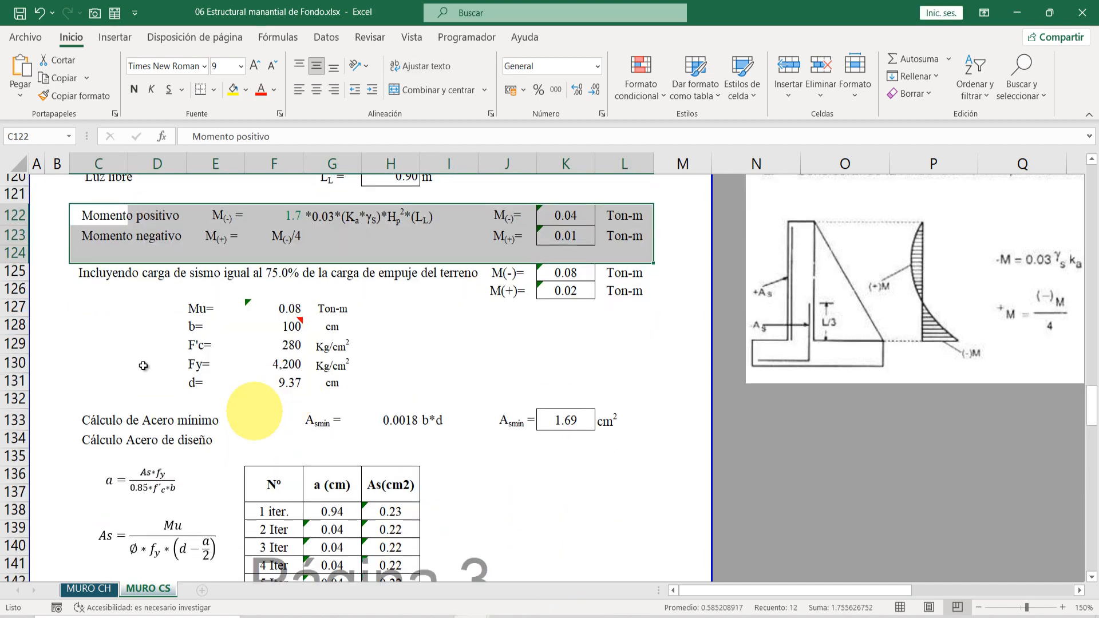
pyautogui.scroll(-1, 405, 405)
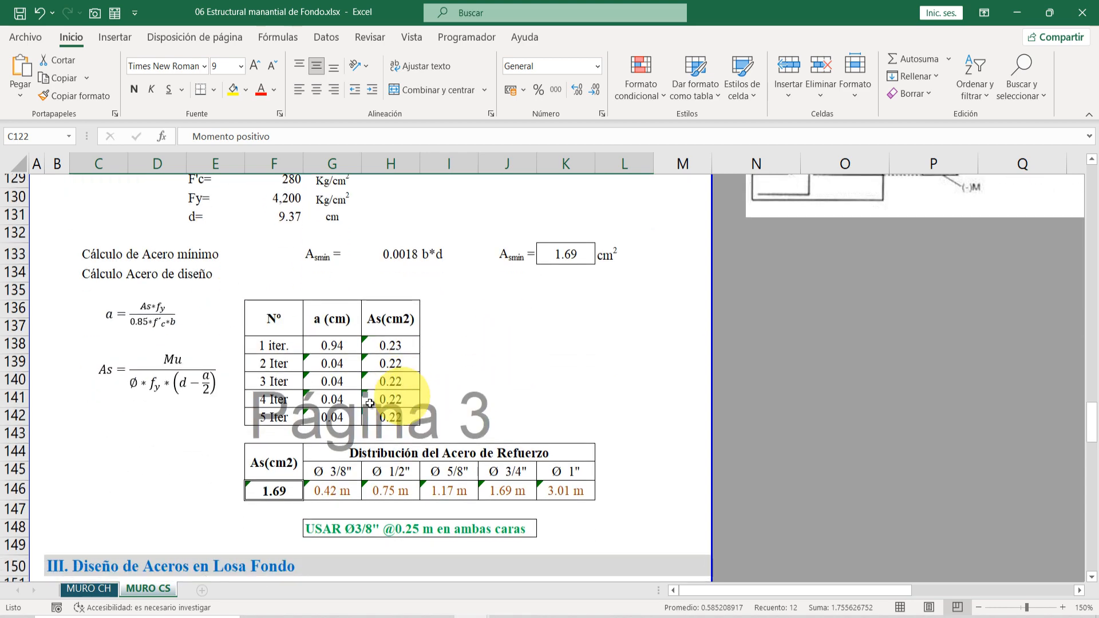
# Inspect the formula for the governing vertical steel area and compare the spacings for the 3/8" and 1/2" bars
pyautogui.doubleClick(272, 460)
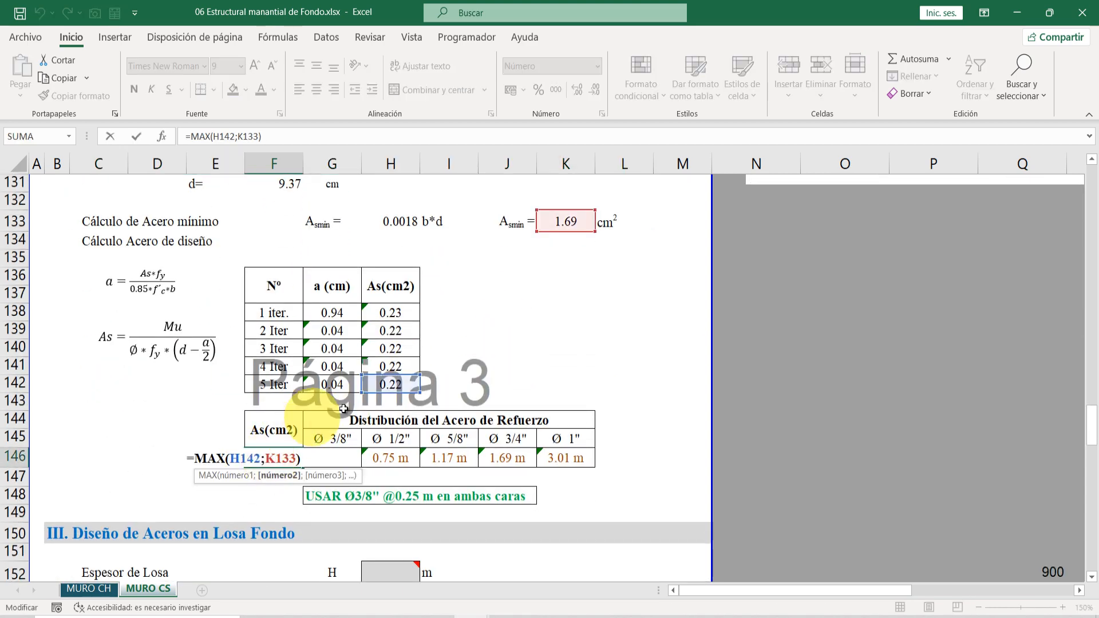
pyautogui.scroll(-1, 374, 453)
pyautogui.press('Escape')
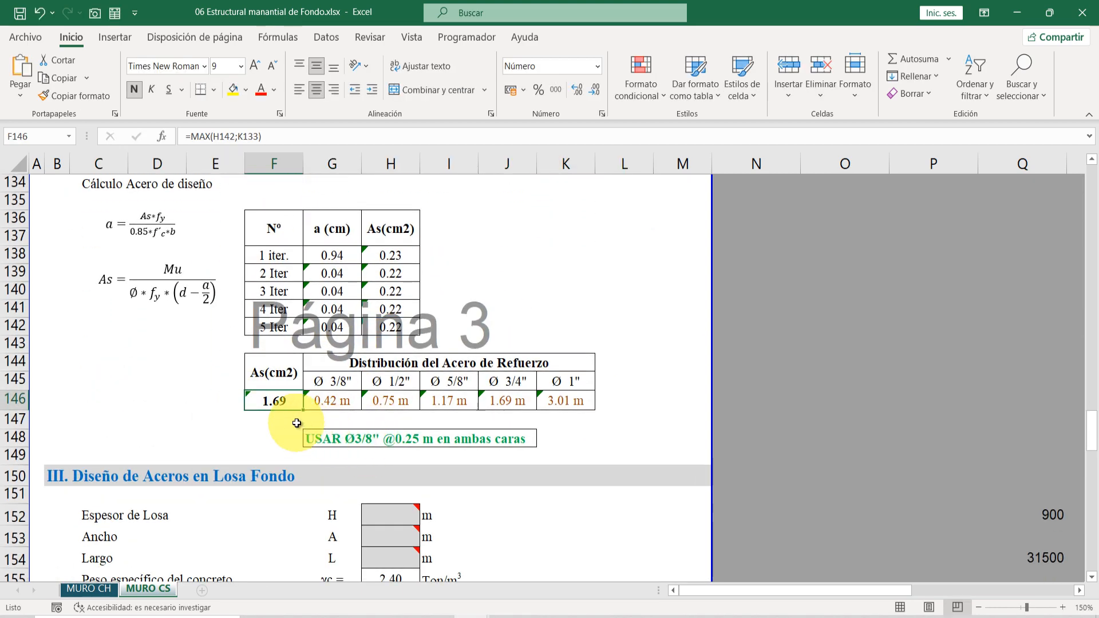
pyautogui.scroll(1, 297, 424)
pyautogui.click(331, 445)
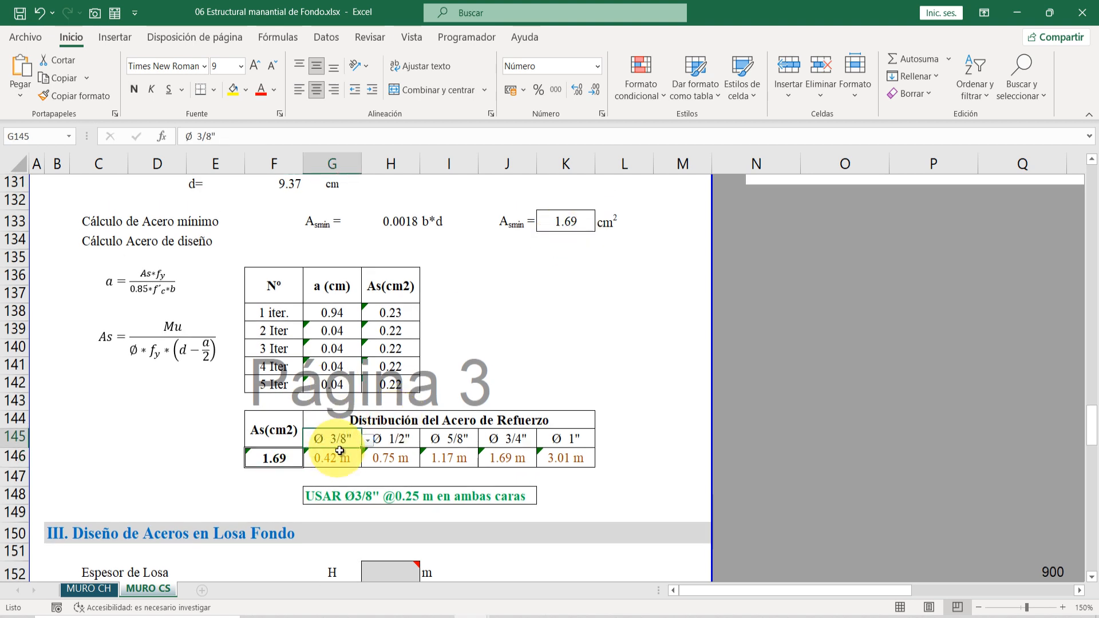
pyautogui.click(392, 439)
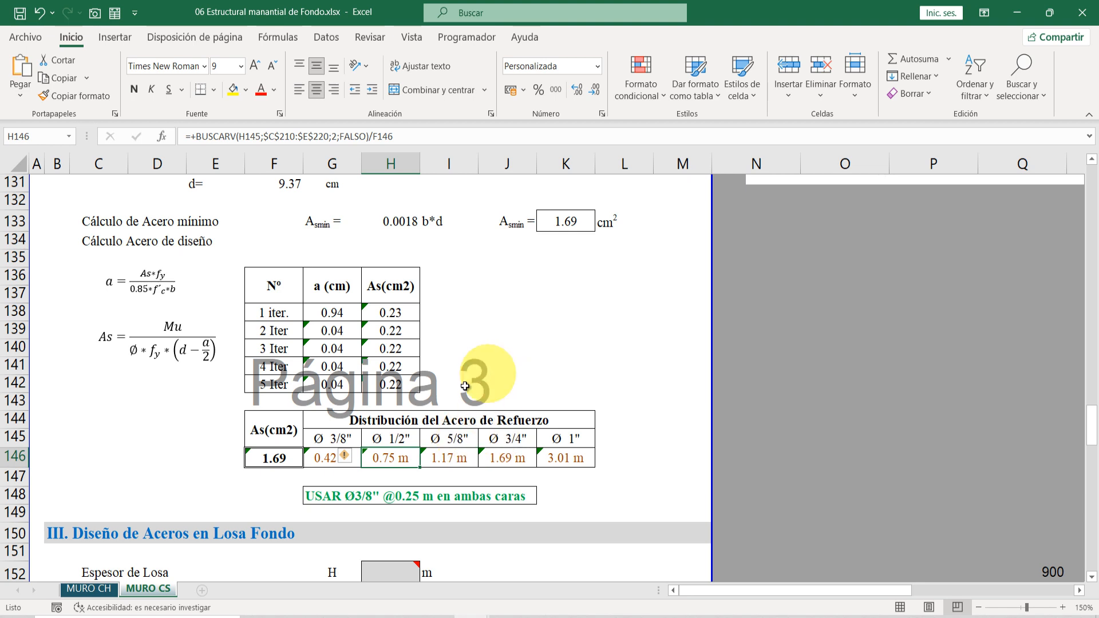
# Compare the adopted vertical reinforcement note with the Ø3/8"@.25 bars of the dry chamber walls in the AutoCAD structural plan
pyautogui.click(331, 504)
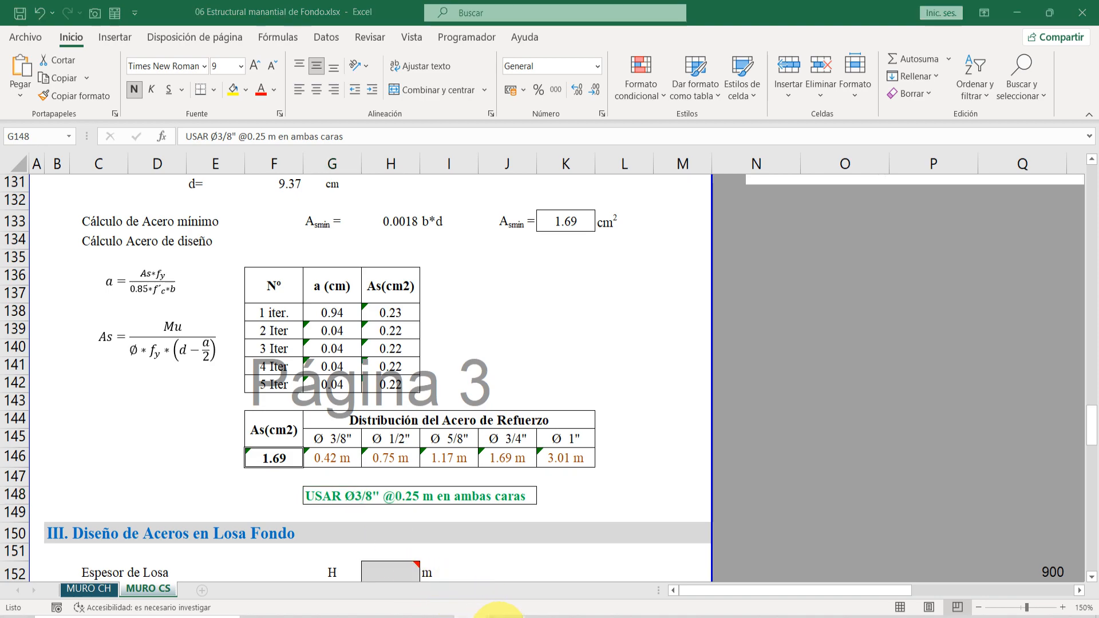
pyautogui.hotkey('alt', 'Tab')
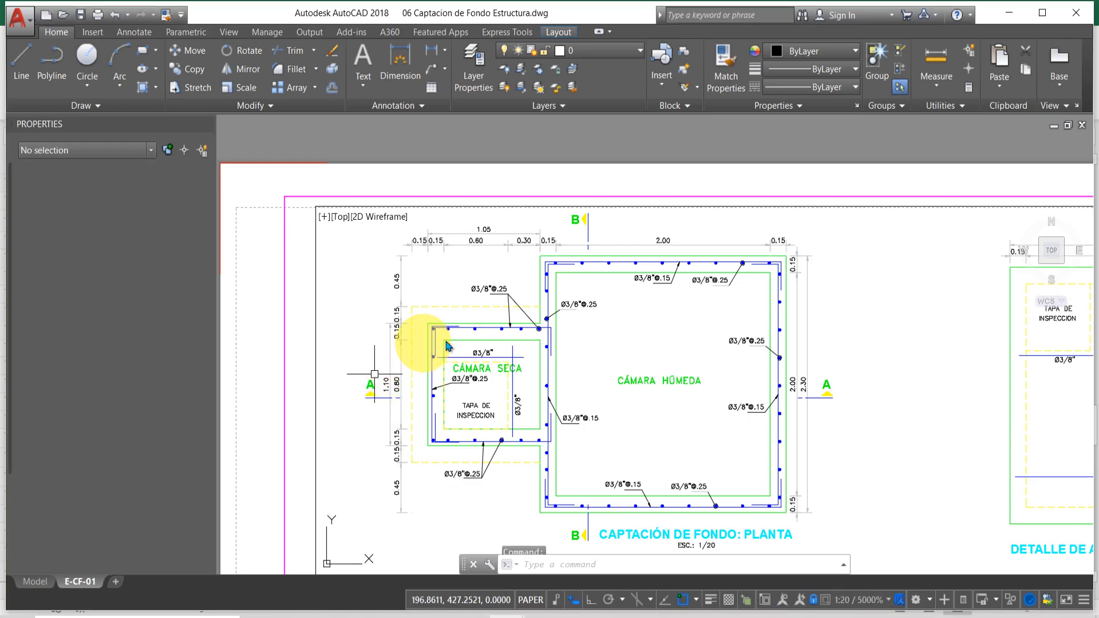
pyautogui.scroll(4, 493, 354)
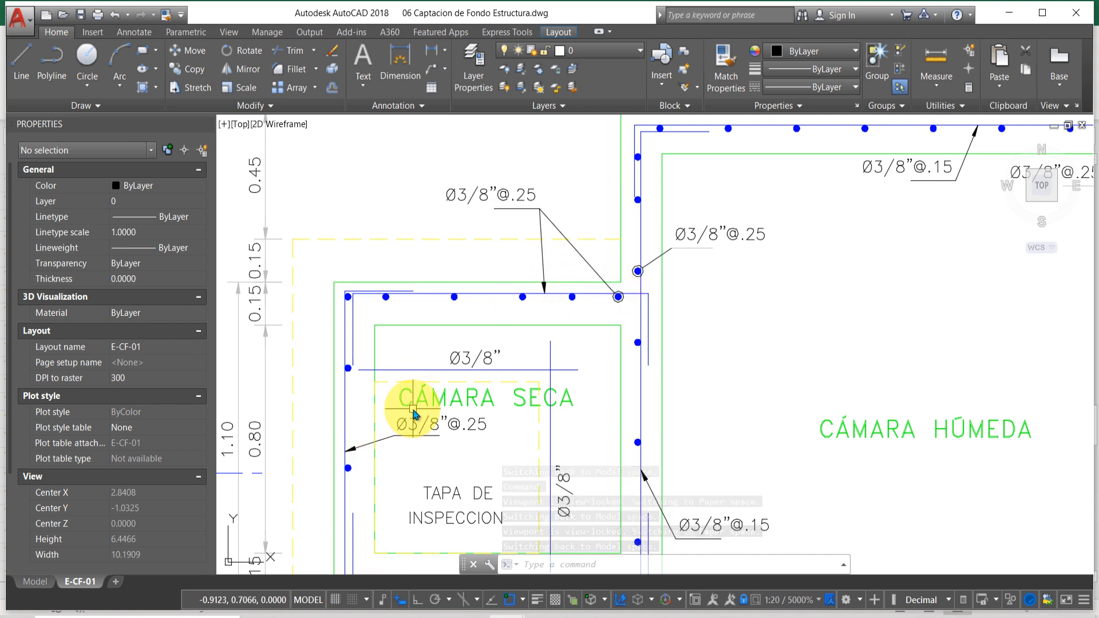
pyautogui.scroll(-5, 405, 372)
pyautogui.scroll(3, 380, 437)
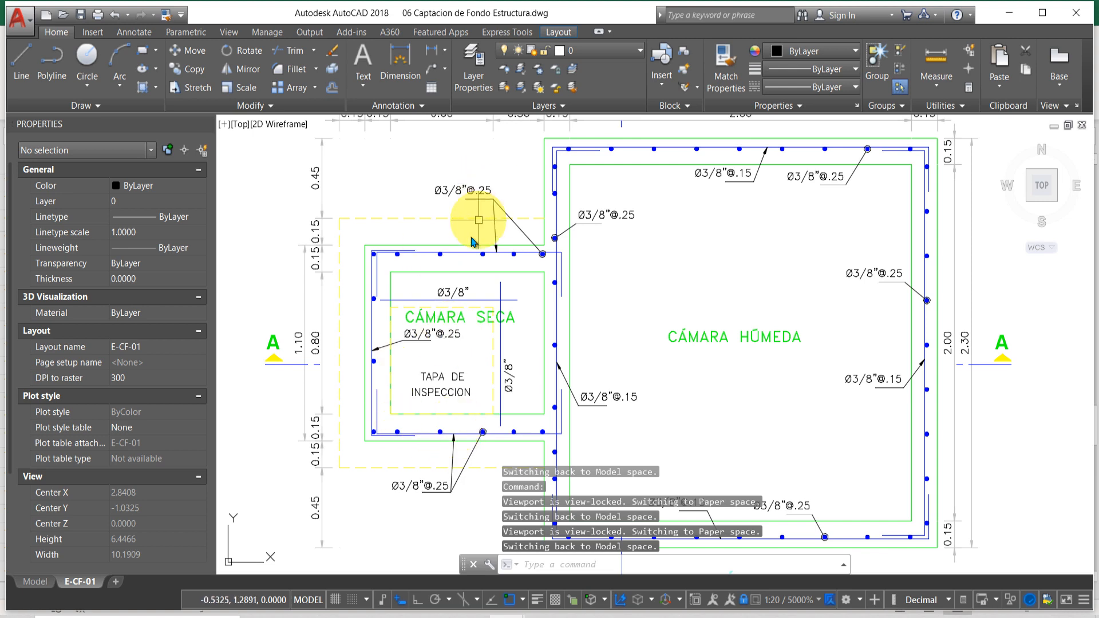
# Return to the structural workbook in Excel and recheck the vertical steel iterations, bar spacings and adopted reinforcement note
pyautogui.moveTo(473, 616)
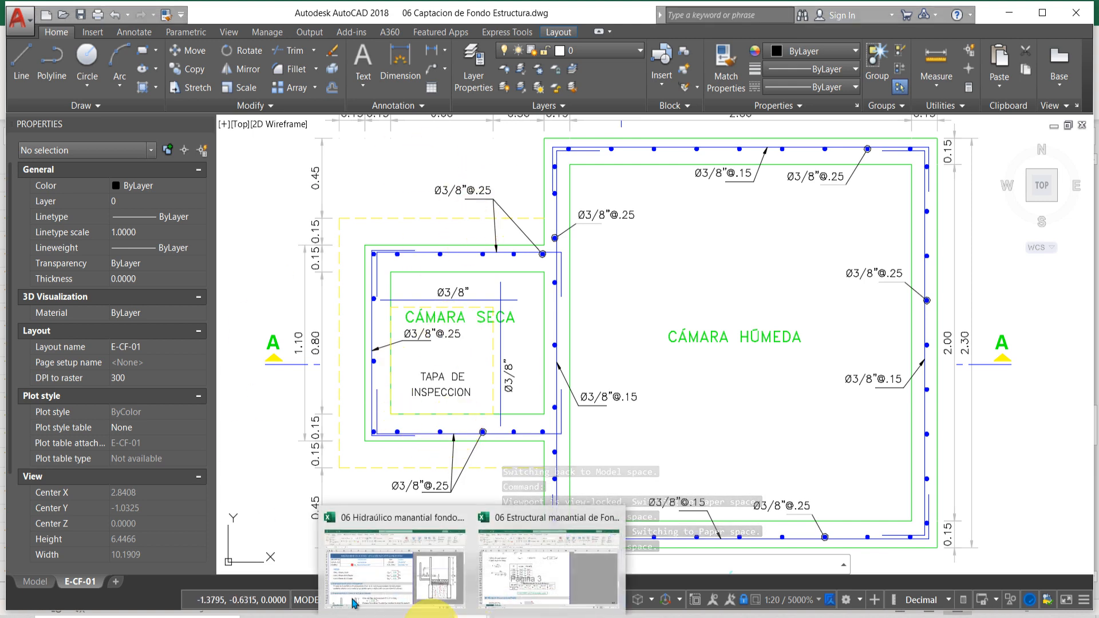
pyautogui.click(503, 581)
pyautogui.scroll(-4, 318, 446)
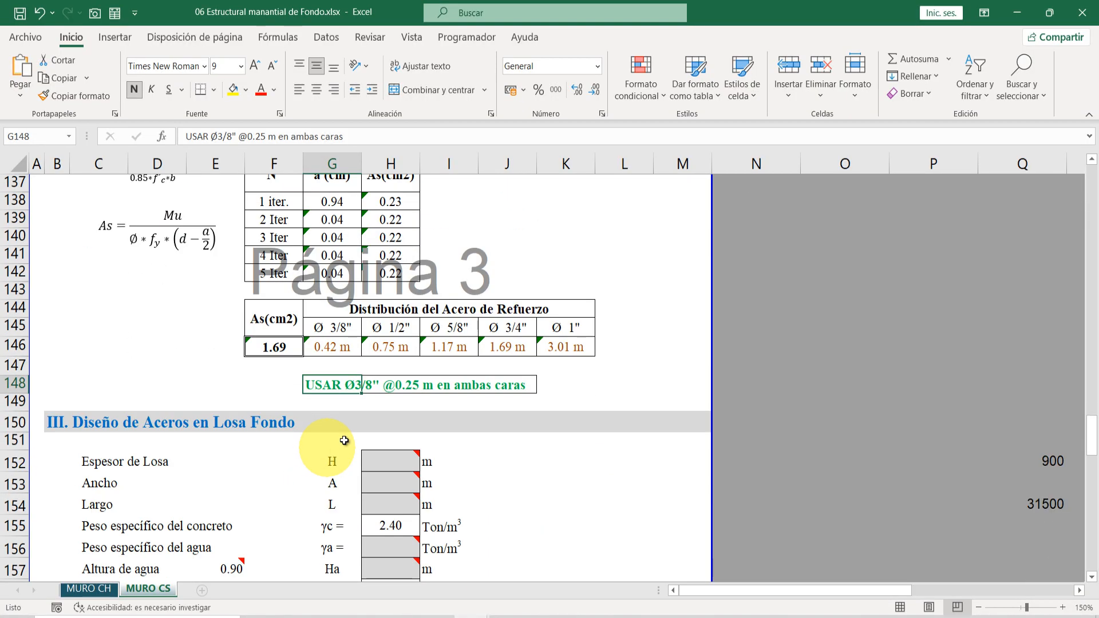
pyautogui.scroll(4, 83, 341)
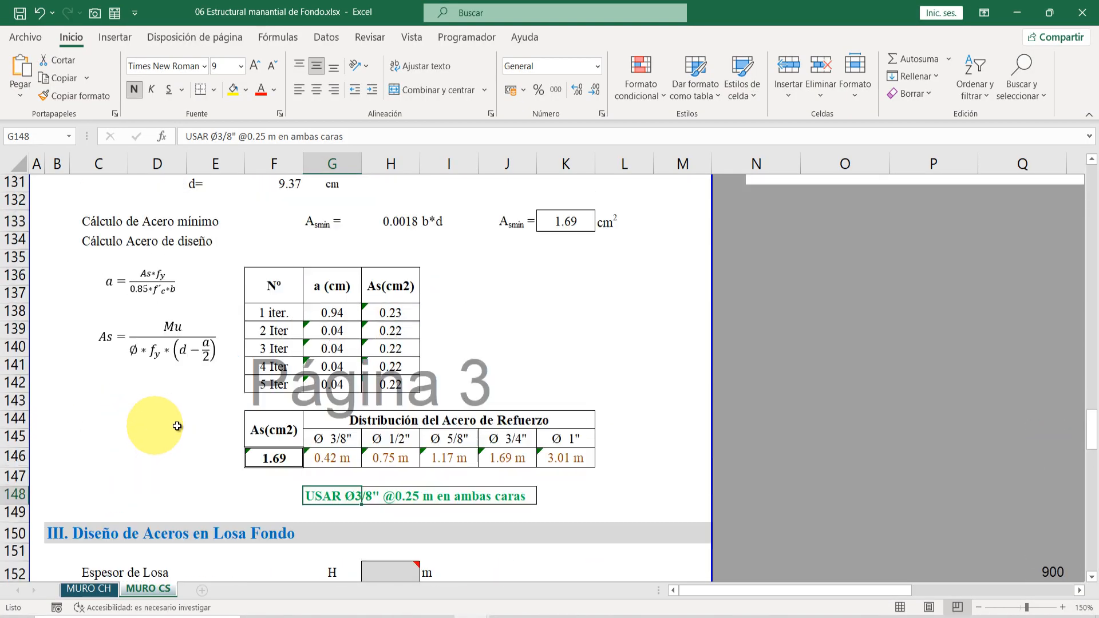
pyautogui.scroll(5, 330, 525)
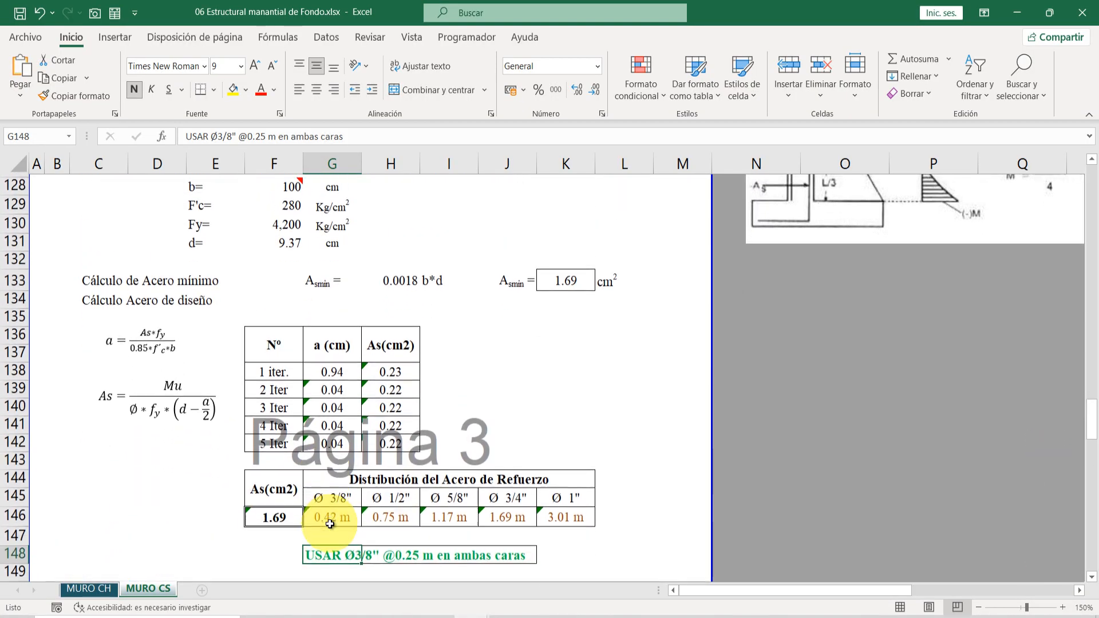
pyautogui.scroll(2, 331, 524)
pyautogui.scroll(-10, 320, 412)
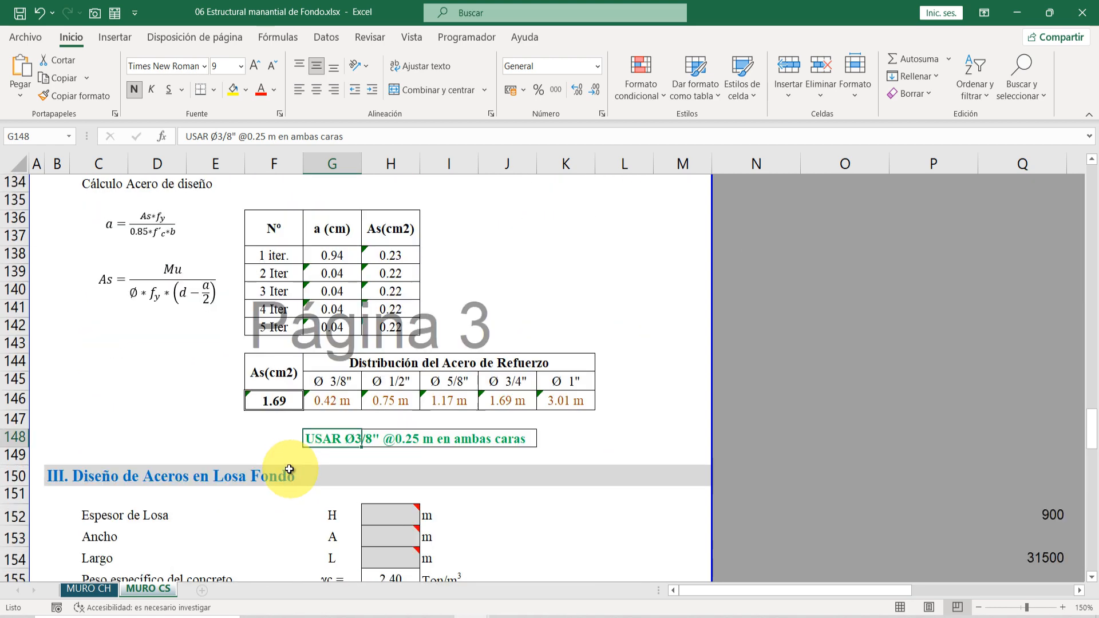
# Examine the input data and structure weight table in section III for the bottom slab steel design
pyautogui.click(56, 303)
pyautogui.moveTo(57, 302); pyautogui.dragTo(119, 314)
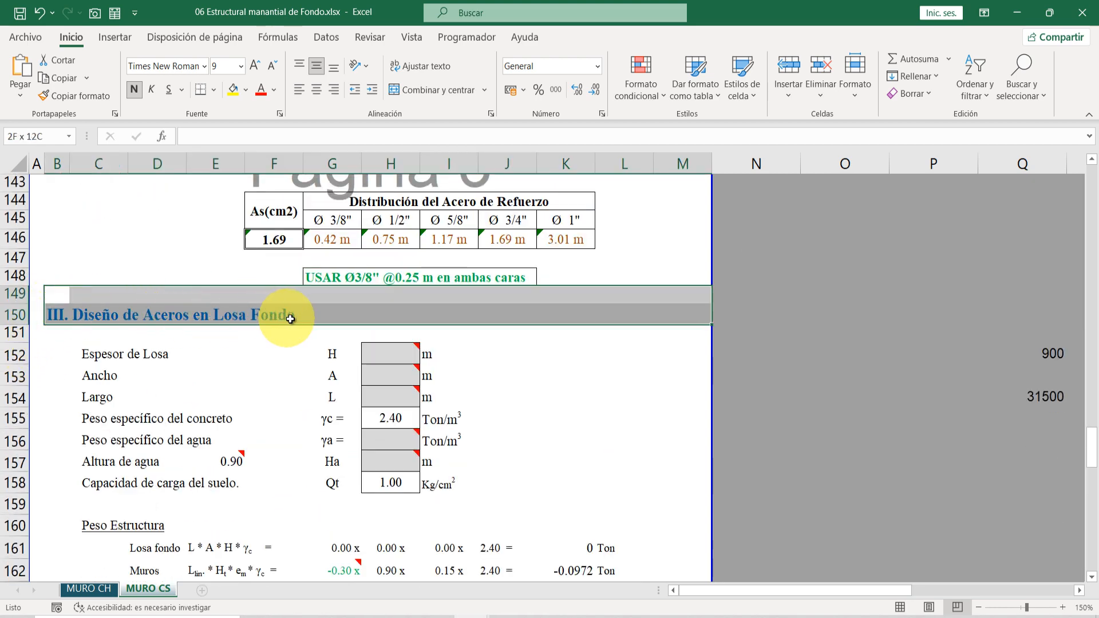
pyautogui.scroll(-2, 360, 327)
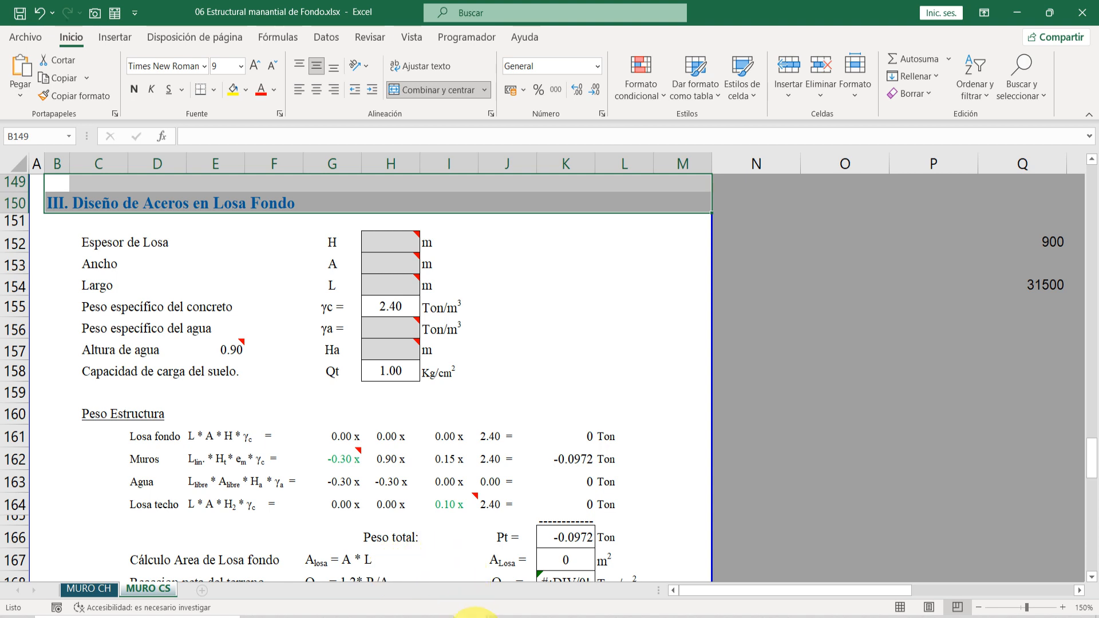
# Switch to the architecture drawing in AutoCAD and examine the dry chamber's bottom slab in section A-A
pyautogui.click(479, 617)
pyautogui.moveTo(503, 617)
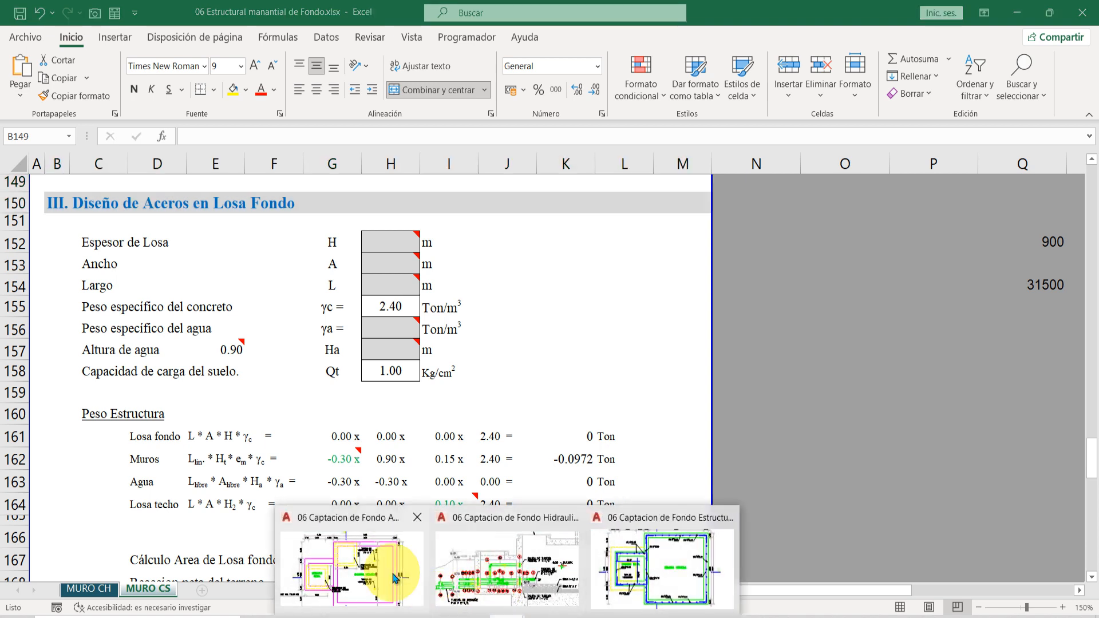
pyautogui.click(395, 578)
pyautogui.scroll(-5, 602, 307)
pyautogui.scroll(8, 601, 307)
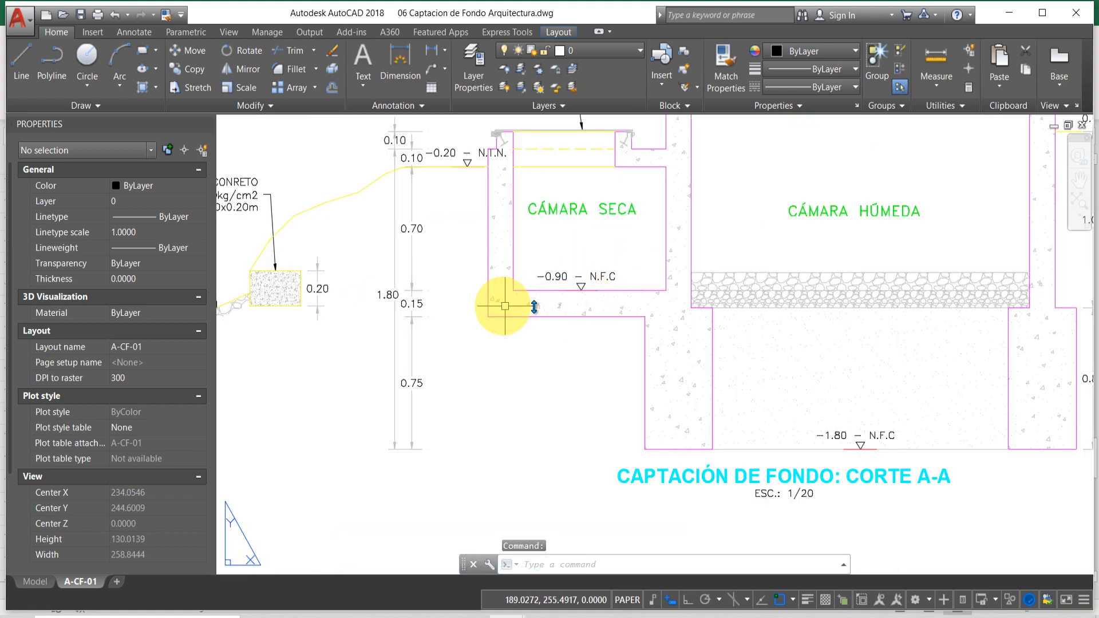
pyautogui.scroll(-3, 595, 303)
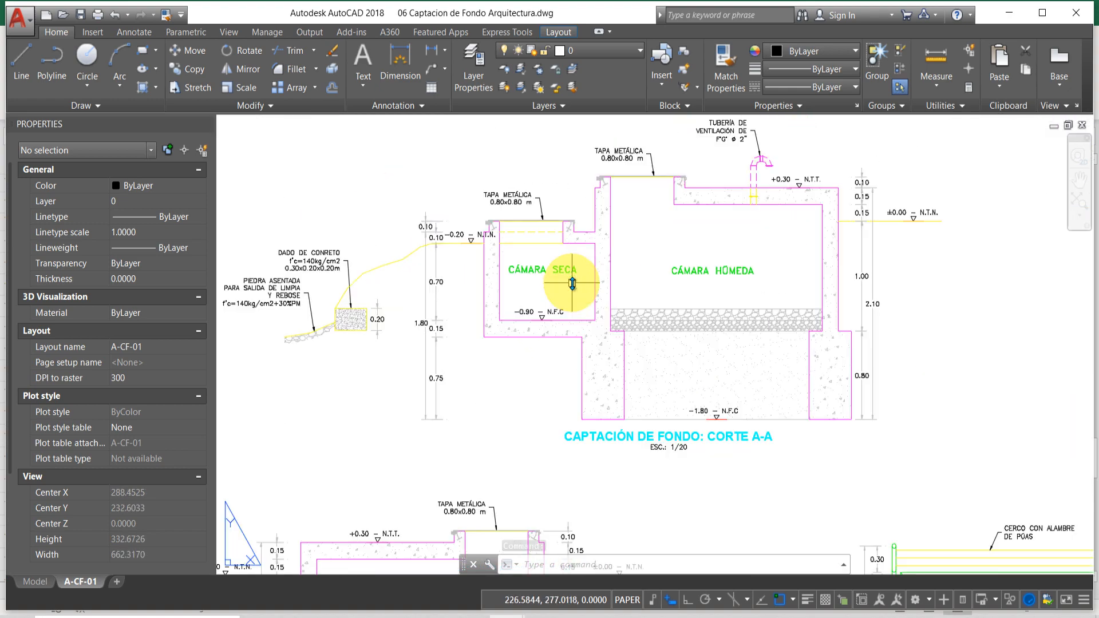
pyautogui.scroll(-2, 545, 332)
pyautogui.scroll(3, 606, 298)
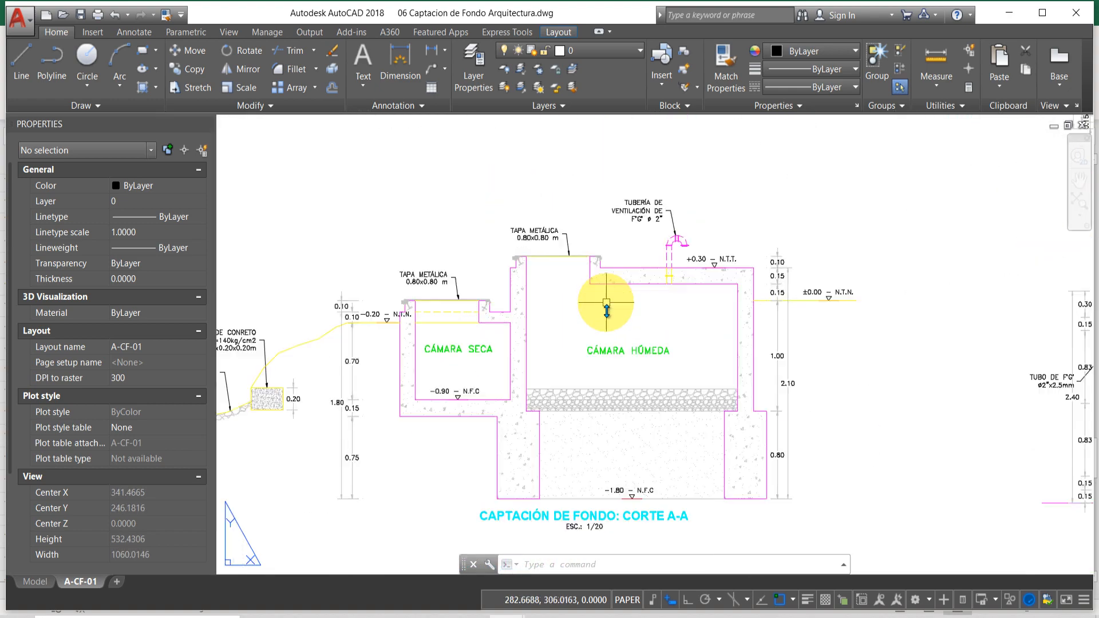
# Compare the dry chamber in the plan view and section A-A, checking the chamber's outer dimensions in plan
pyautogui.scroll(-3, 610, 355)
pyautogui.scroll(3, 613, 209)
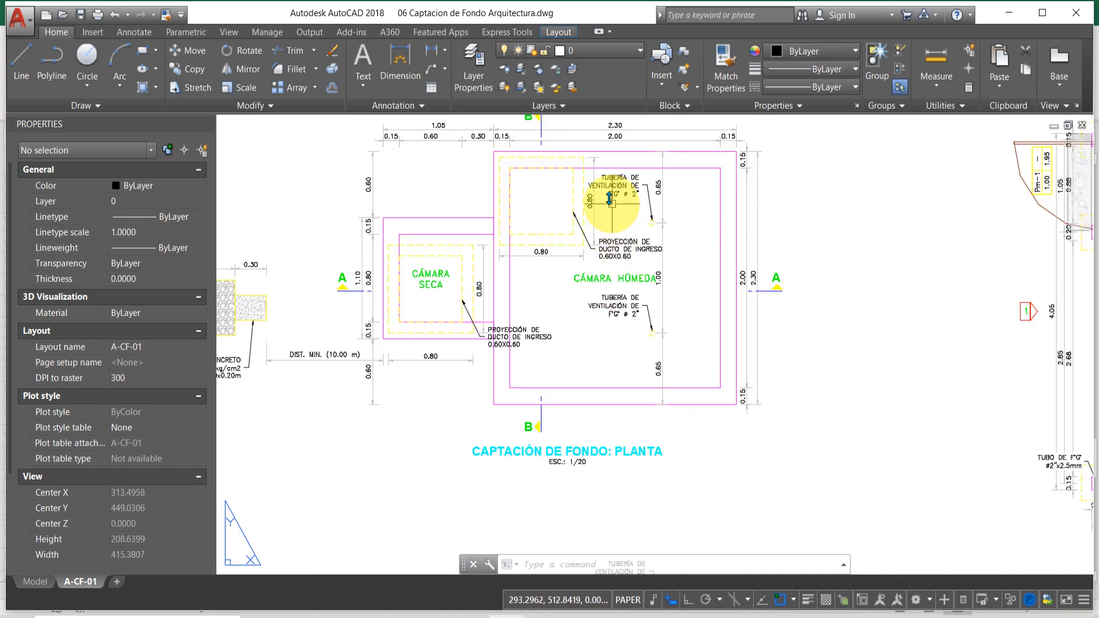
pyautogui.scroll(-3, 602, 289)
pyautogui.scroll(3, 621, 197)
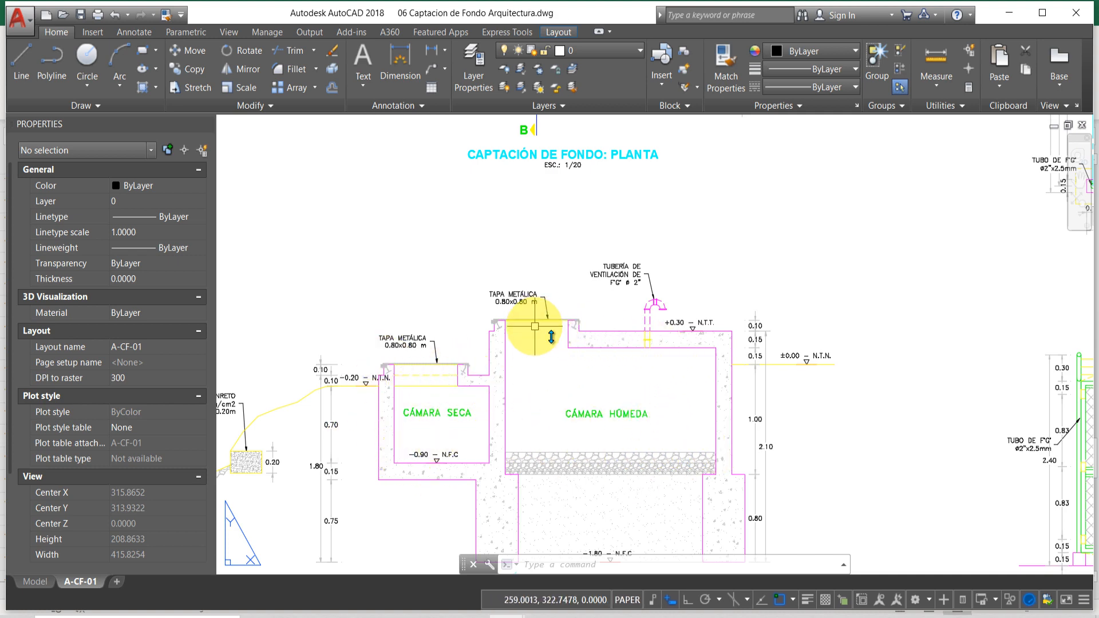
pyautogui.scroll(-3, 601, 348)
pyautogui.scroll(3, 548, 370)
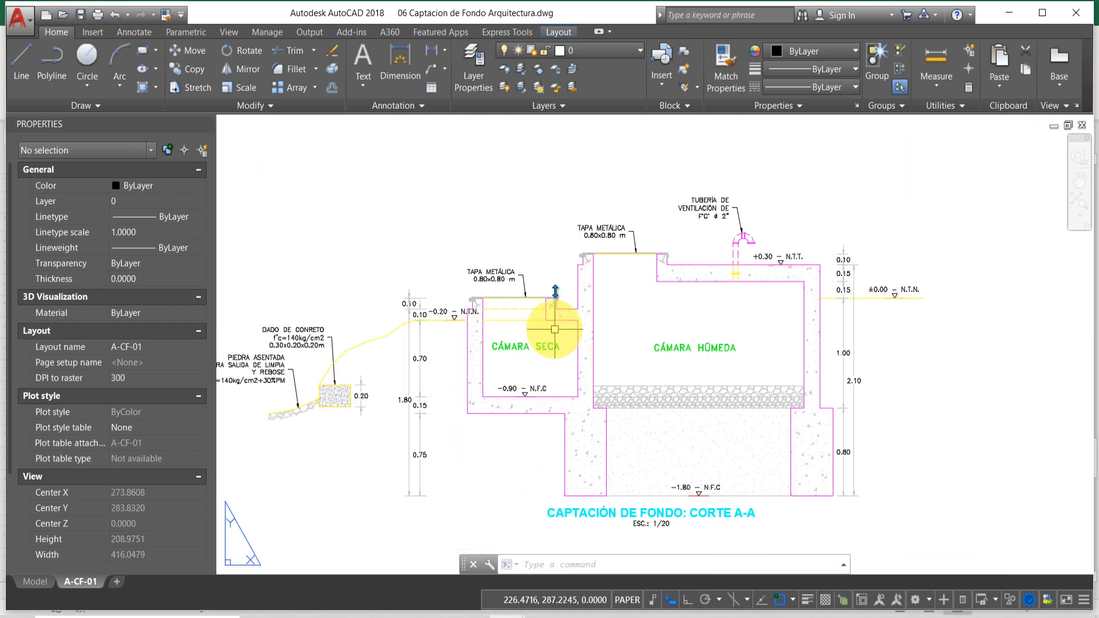
pyautogui.scroll(-3, 534, 344)
pyautogui.scroll(3, 521, 380)
pyautogui.scroll(-3, 532, 319)
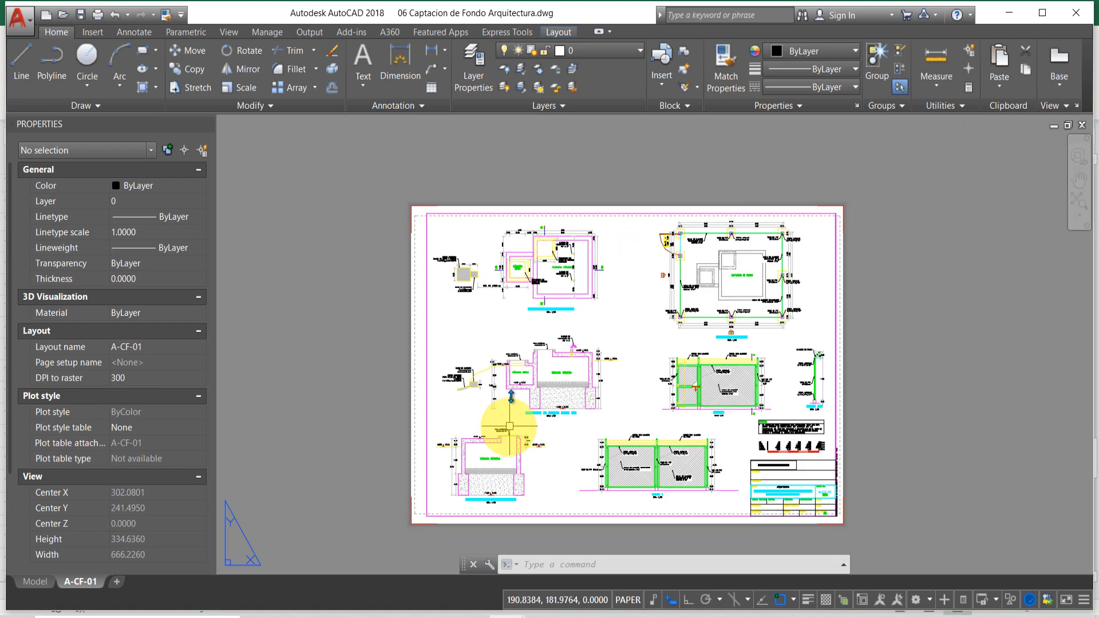
pyautogui.scroll(3, 507, 412)
pyautogui.scroll(5, 525, 263)
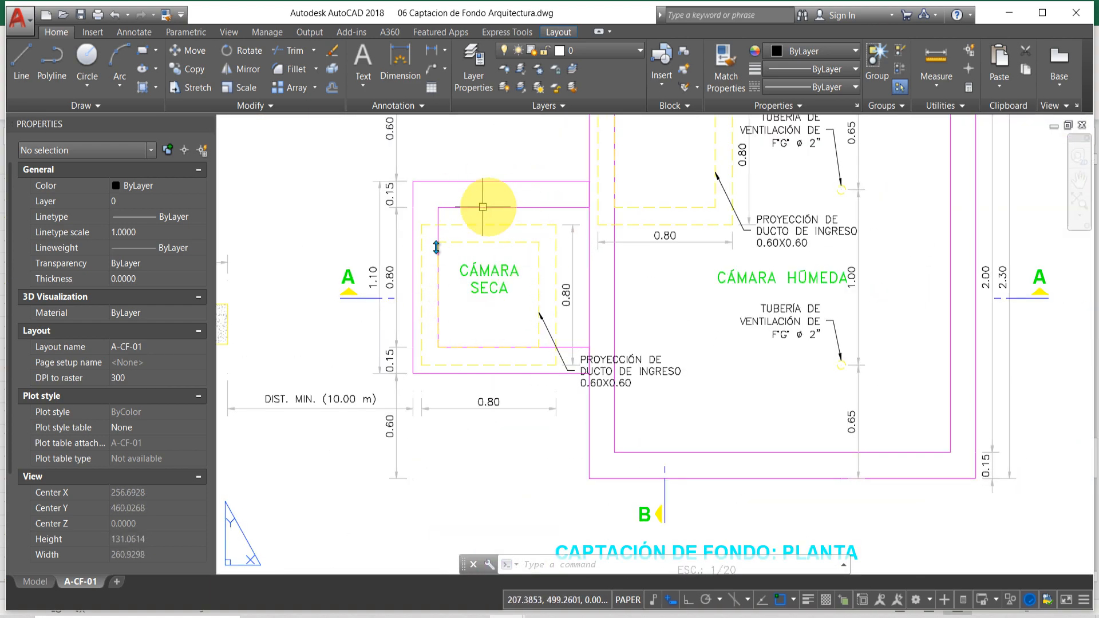
# Return to the structural workbook in Excel and set the bottom slab thickness H to 0.15 m
pyautogui.moveTo(471, 616)
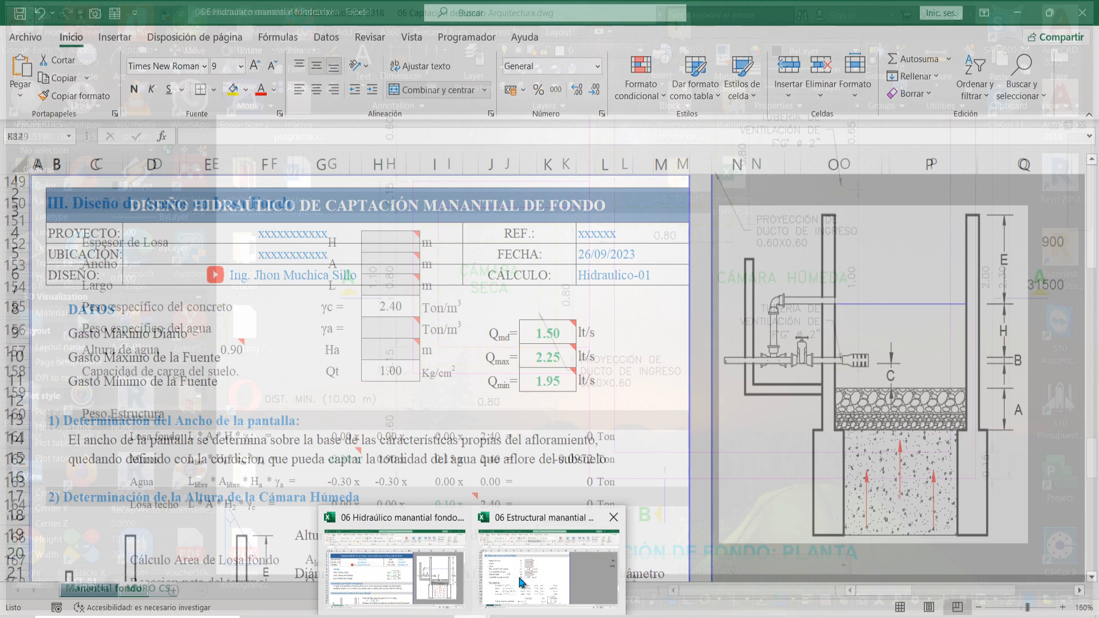
pyautogui.click(524, 581)
pyautogui.scroll(-7, 455, 468)
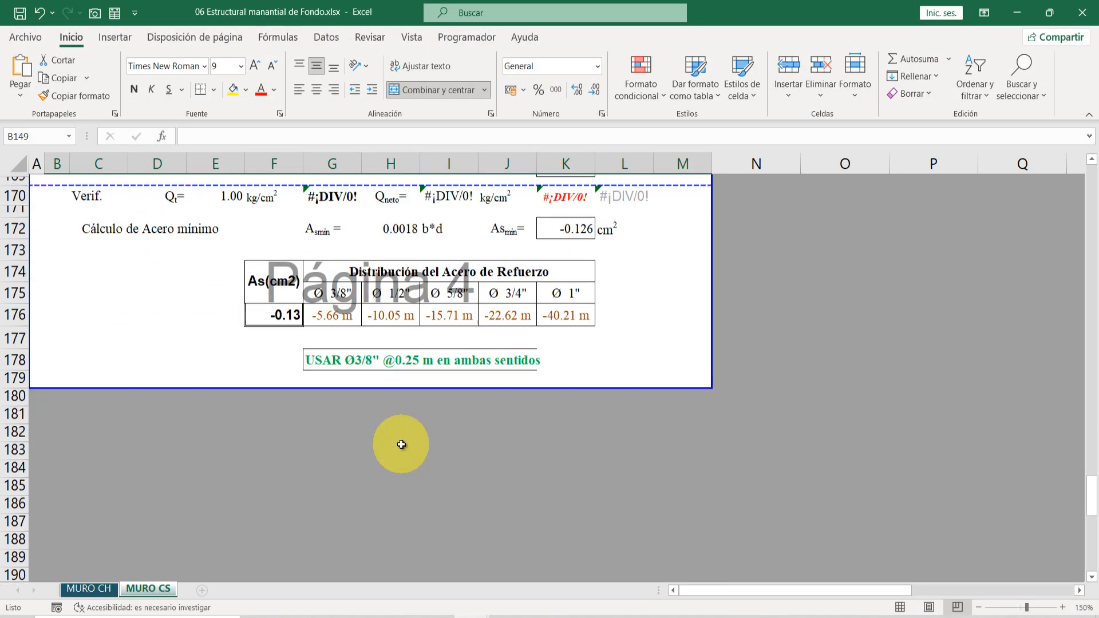
pyautogui.scroll(7, 402, 445)
pyautogui.click(92, 243)
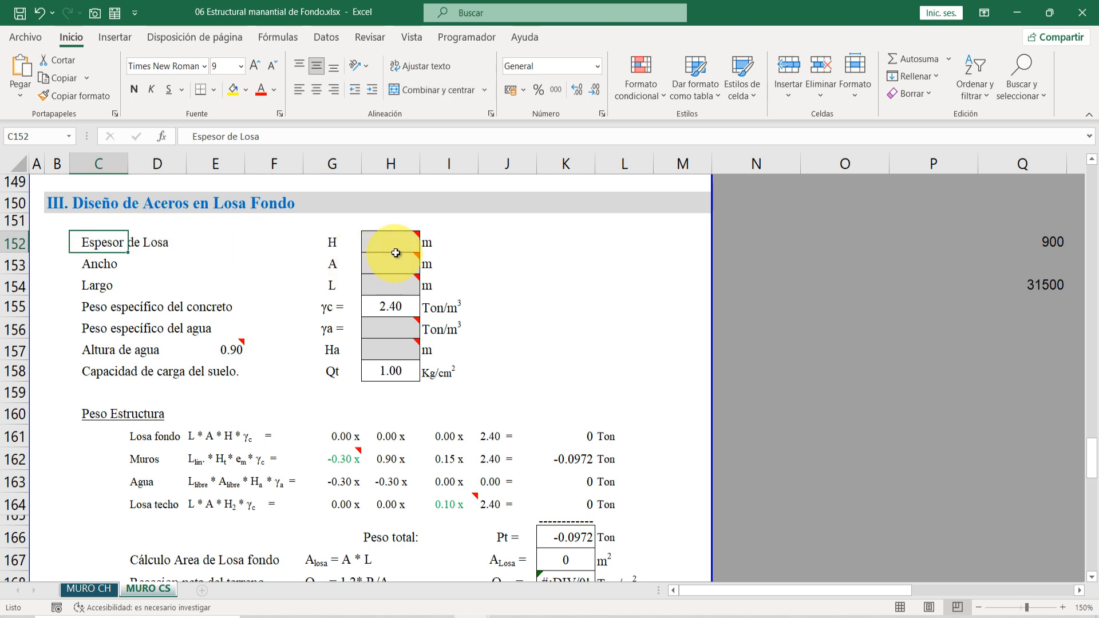
pyautogui.click(401, 240)
pyautogui.write('0.15')
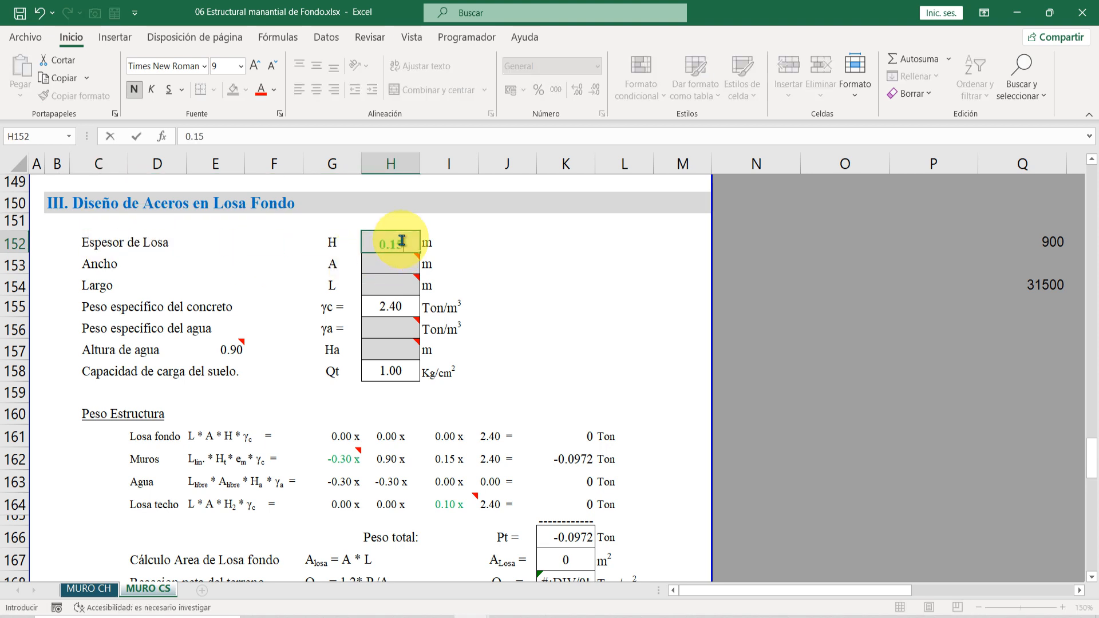
pyautogui.press('Return')
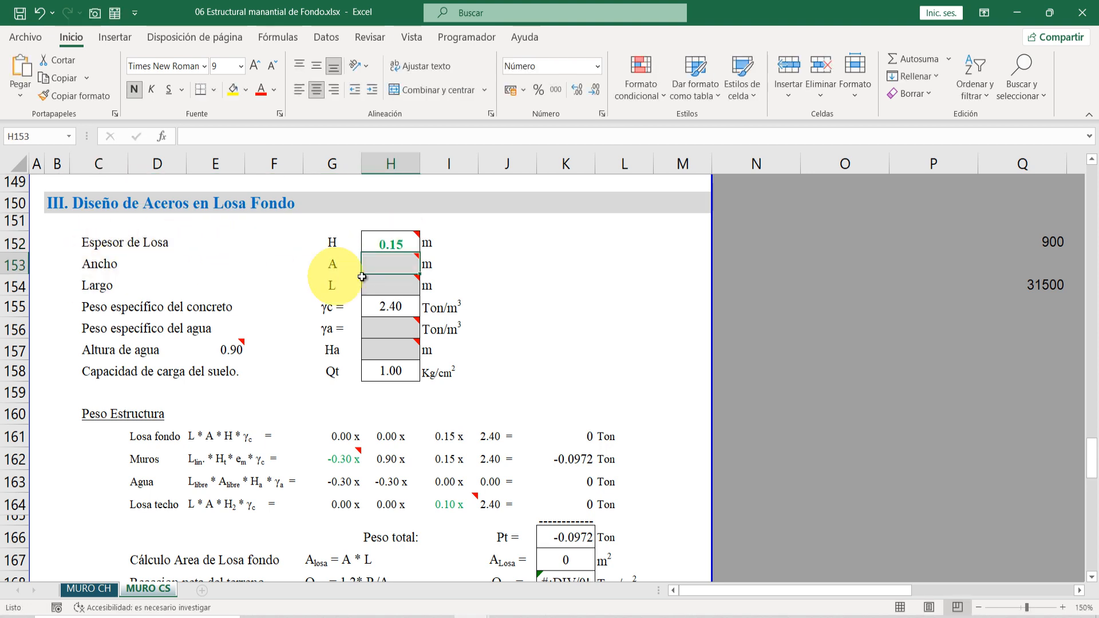
# Switch to the AutoCAD architecture drawing and check the dry chamber's outer side in plan with a temporary dimension
pyautogui.click(504, 614)
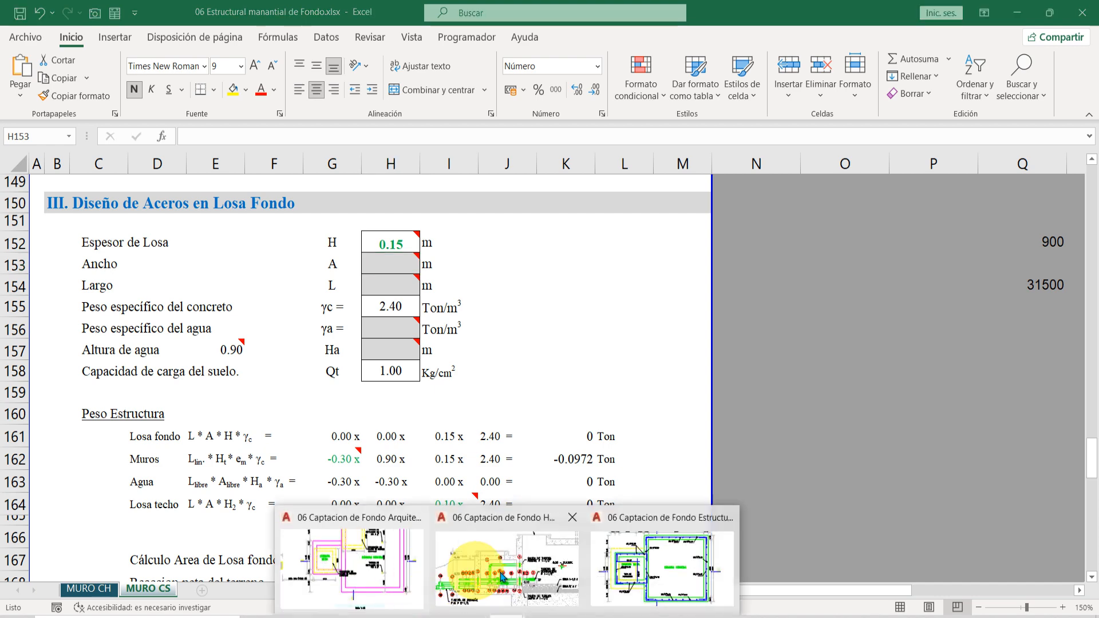
pyautogui.click(358, 567)
pyautogui.scroll(3, 540, 233)
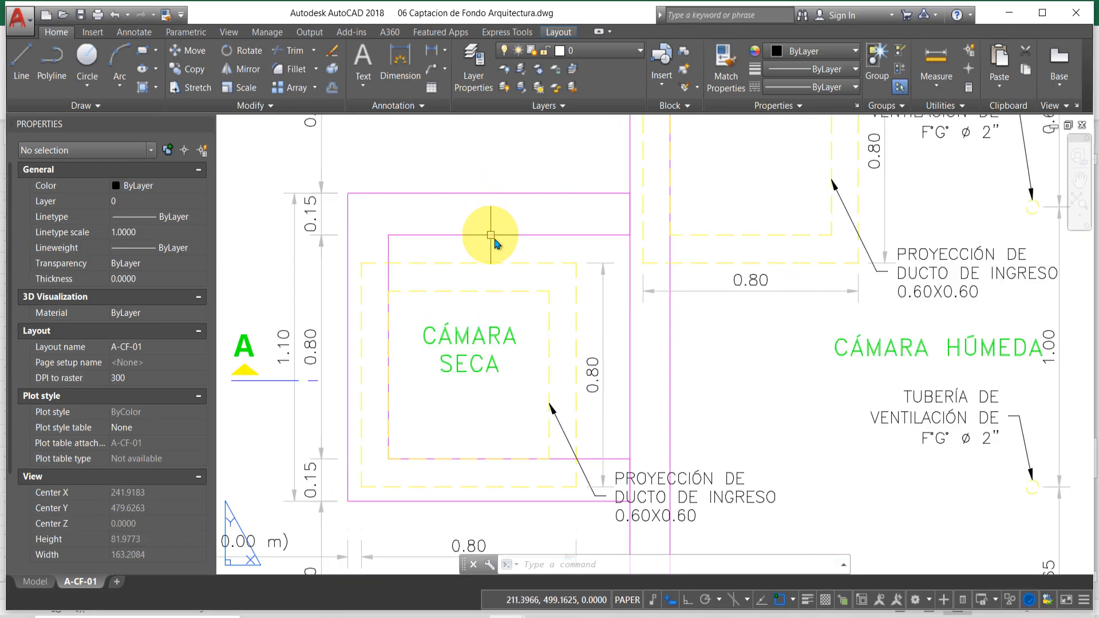
pyautogui.scroll(-2, 493, 237)
pyautogui.click(404, 71)
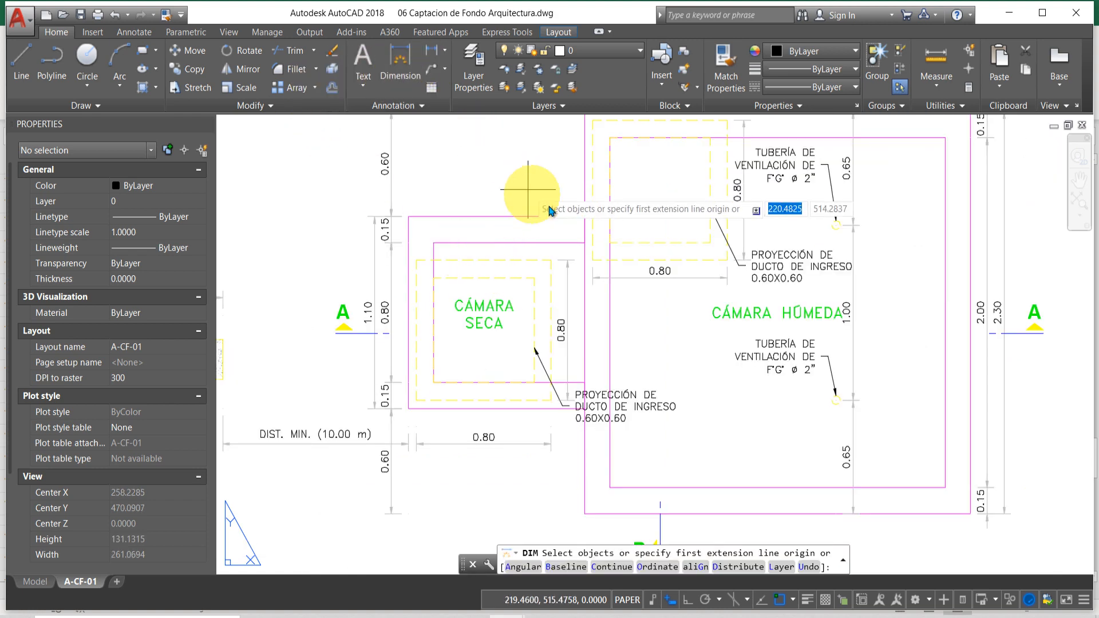
pyautogui.click(583, 217)
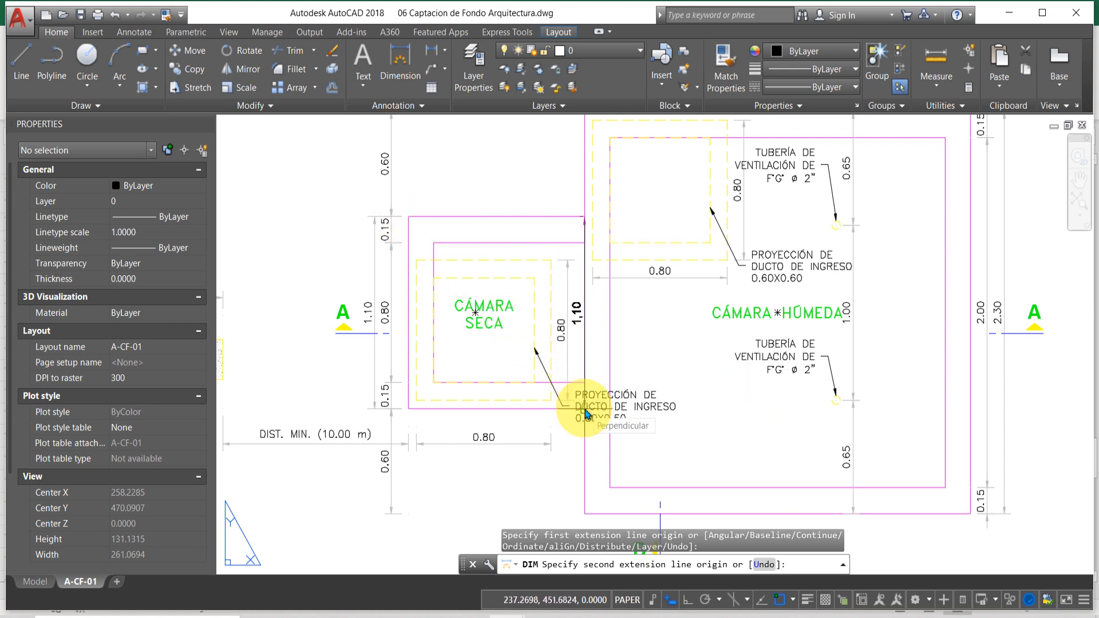
pyautogui.press('Escape')
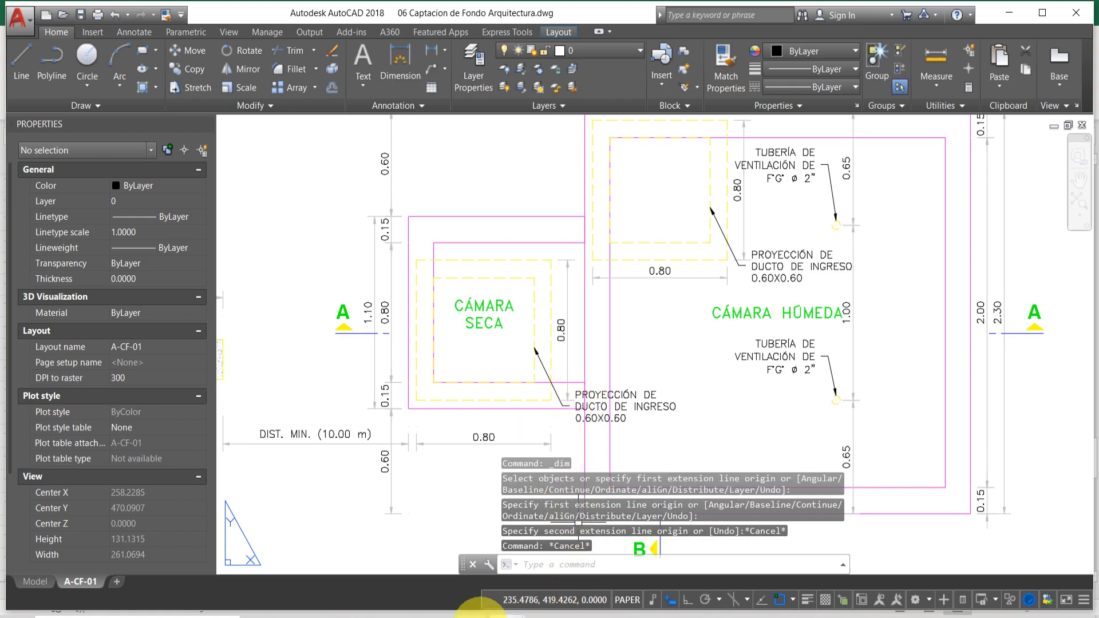
# Back in the Excel structural workbook, set the bottom slab's width A to 1.05 m and length L to 1.10 m
pyautogui.moveTo(481, 613)
pyautogui.click(507, 578)
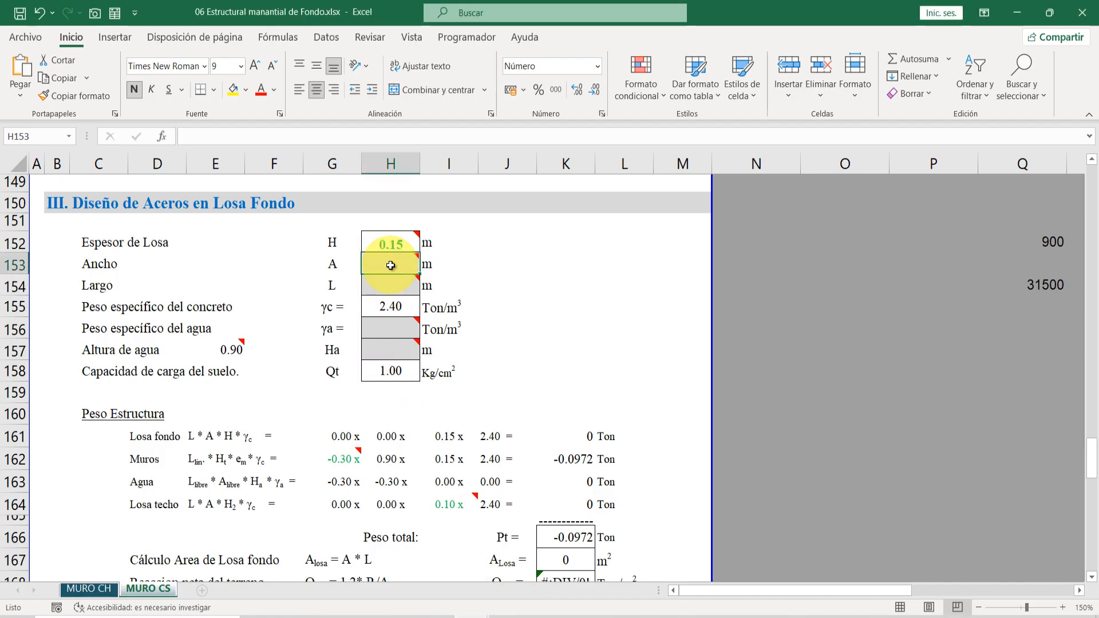
pyautogui.write('1.05')
pyautogui.press('Return')
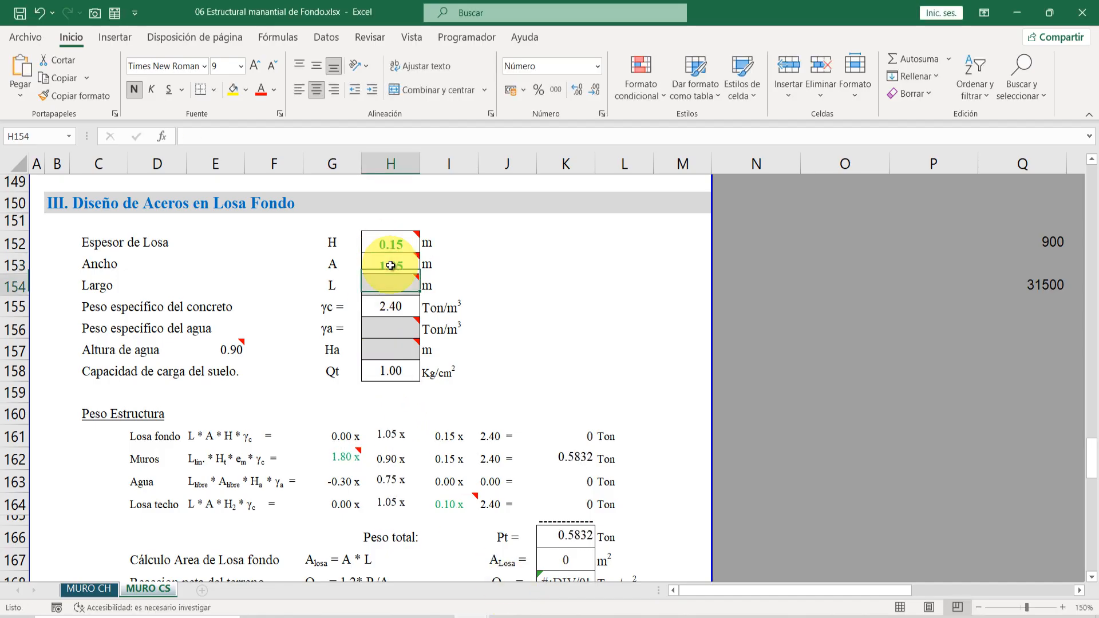
pyautogui.write('1.10')
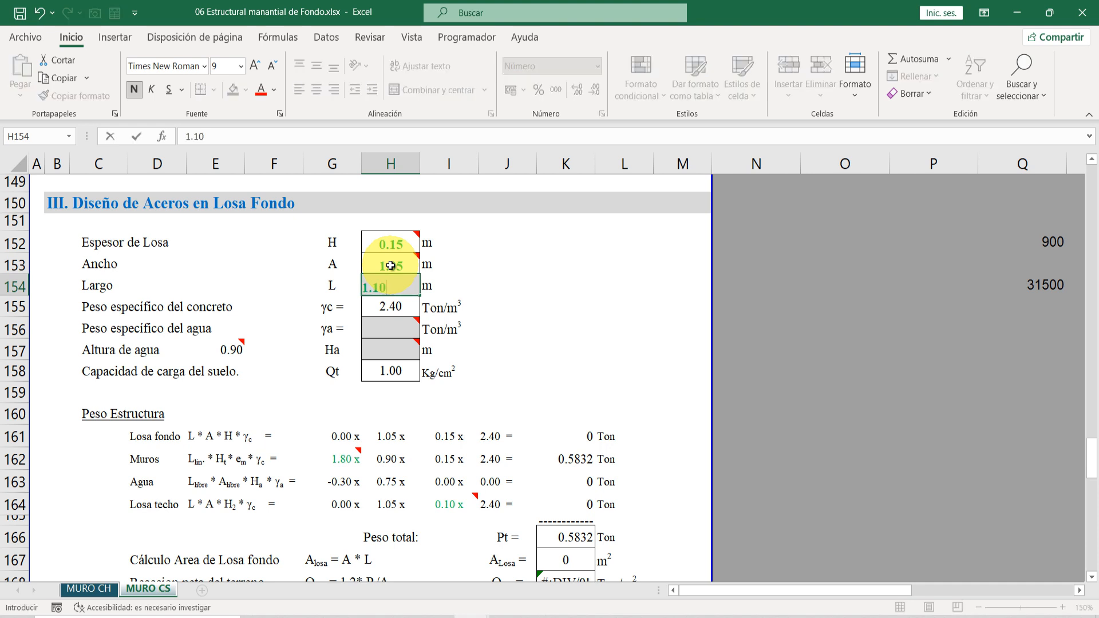
pyautogui.press('Return')
# Inspect the formula behind the concrete's specific weight in the bottom slab data
pyautogui.click(98, 308)
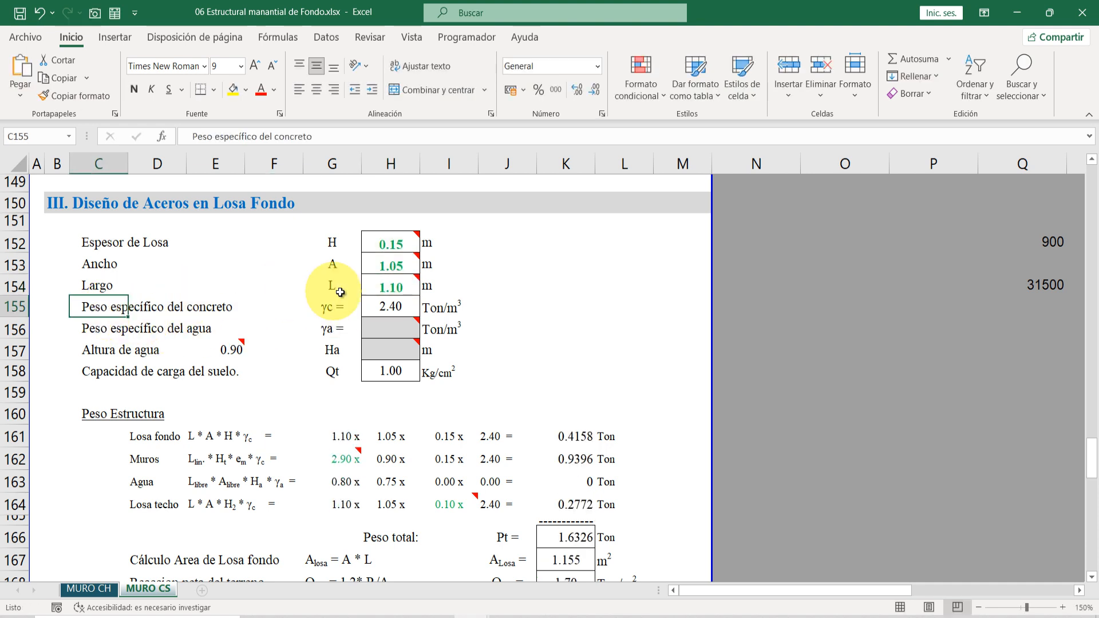
pyautogui.click(380, 306)
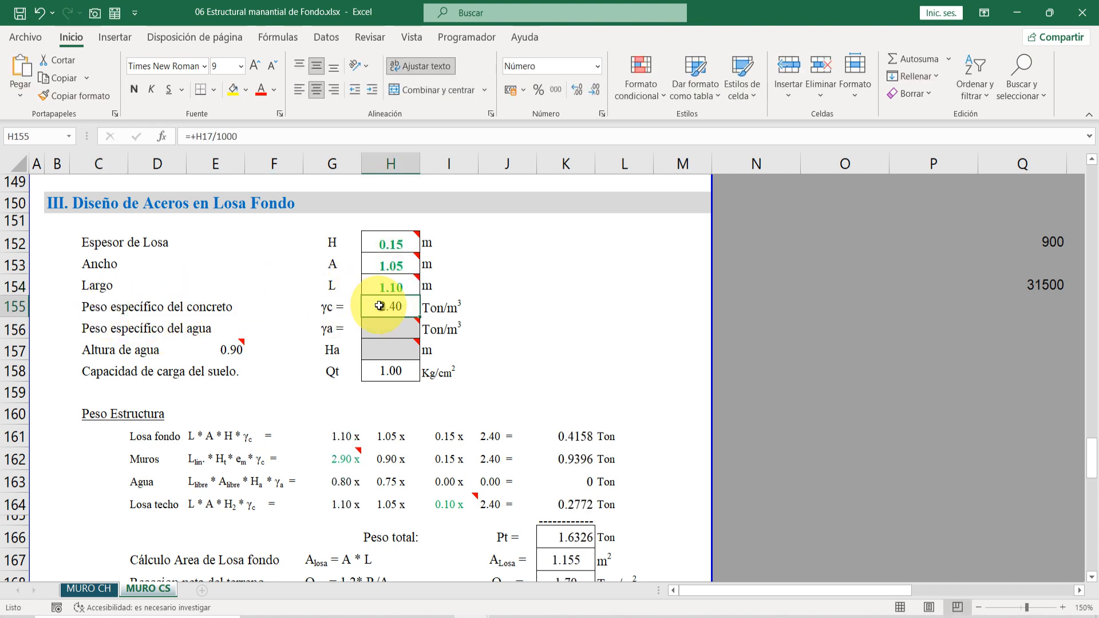
# Set the water's specific weight γa to 1 Ton/m³ in the bottom slab data
pyautogui.click(97, 329)
pyautogui.click(398, 328)
pyautogui.write('1')
pyautogui.press('Return')
# Check the reference formula beside the water height and set the bottom slab's water height Ha to 0 m
pyautogui.click(94, 350)
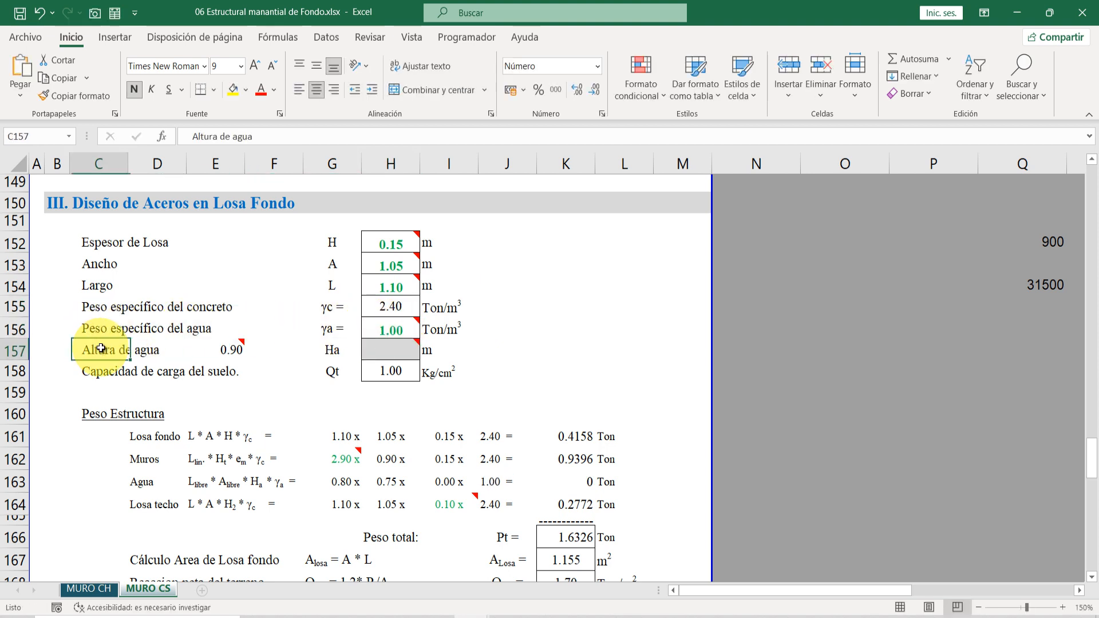
pyautogui.click(222, 349)
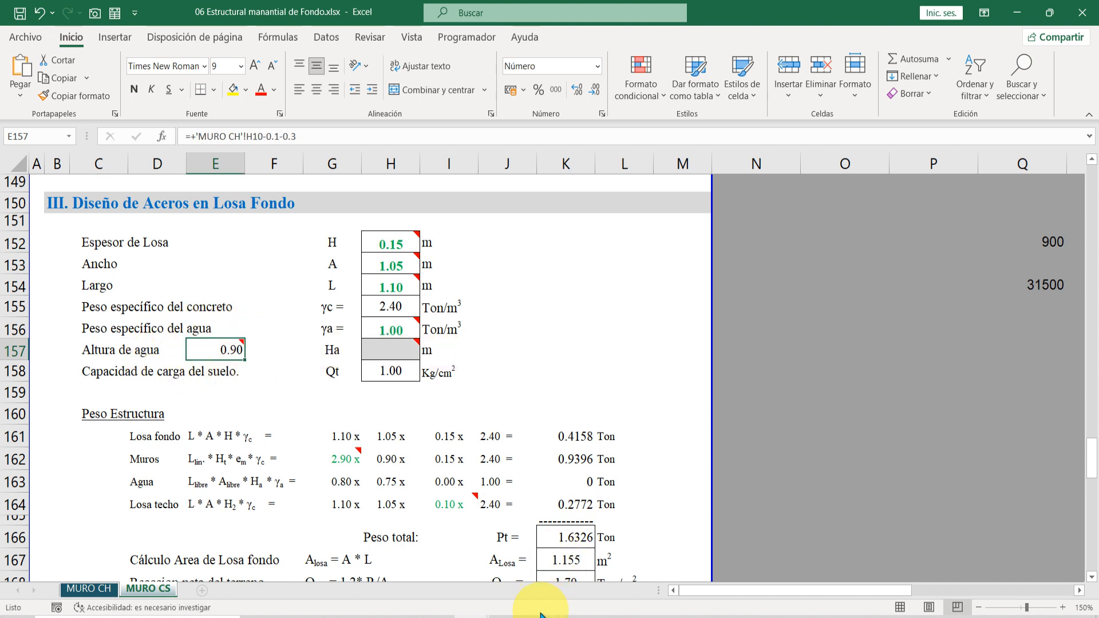
pyautogui.click(373, 351)
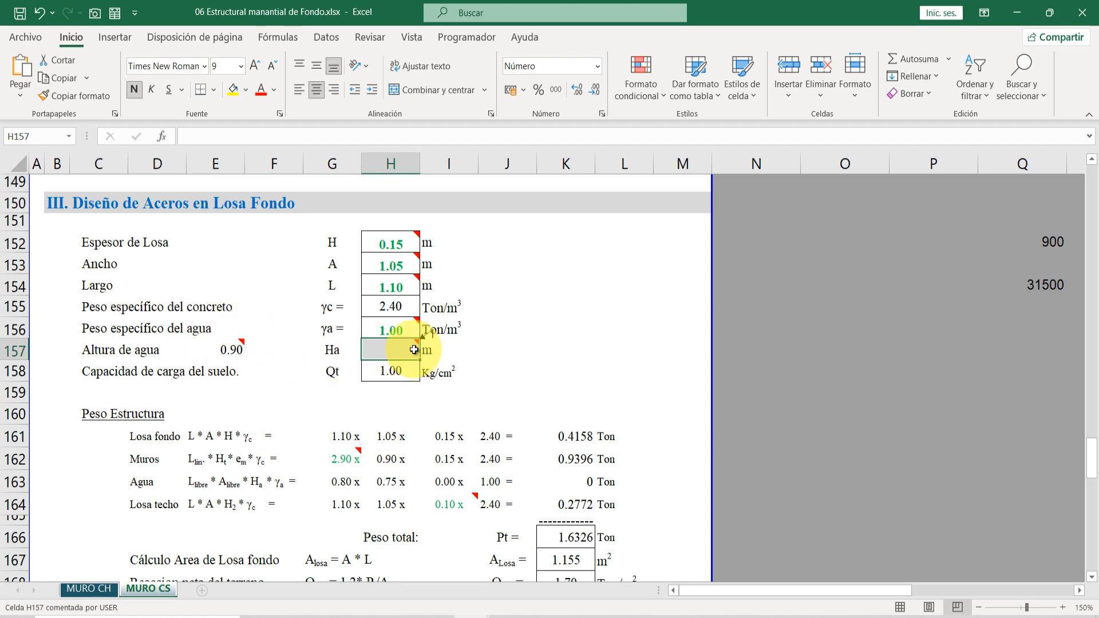
pyautogui.write('0')
pyautogui.press('Return')
# Inspect the formula behind the soil bearing capacity Qt in the bottom slab data
pyautogui.scroll(-1, 196, 364)
pyautogui.click(97, 323)
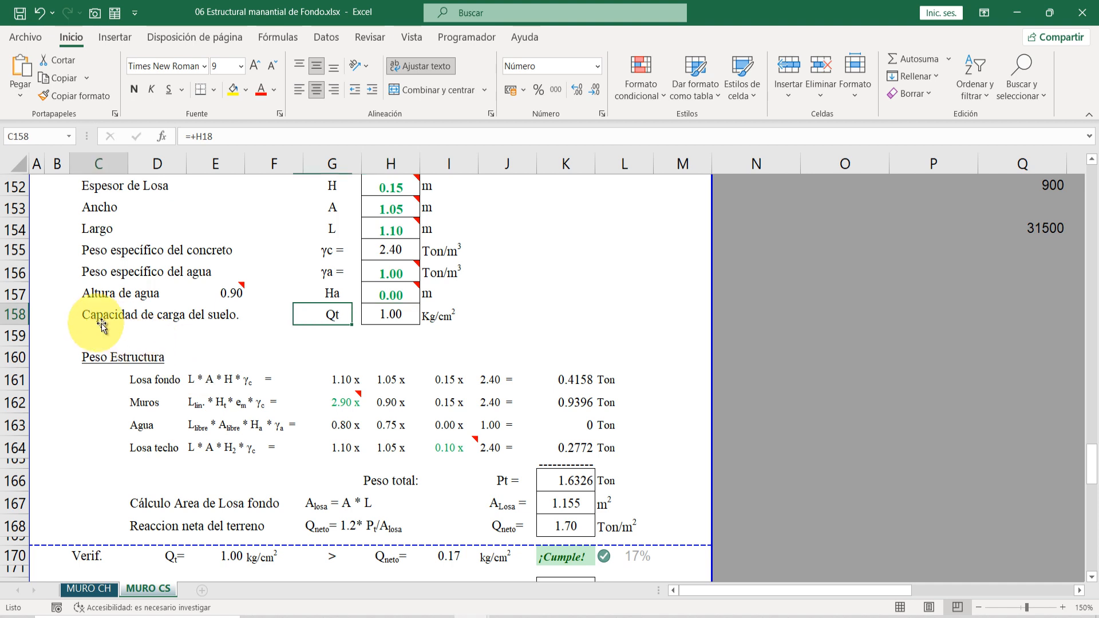
pyautogui.click(387, 314)
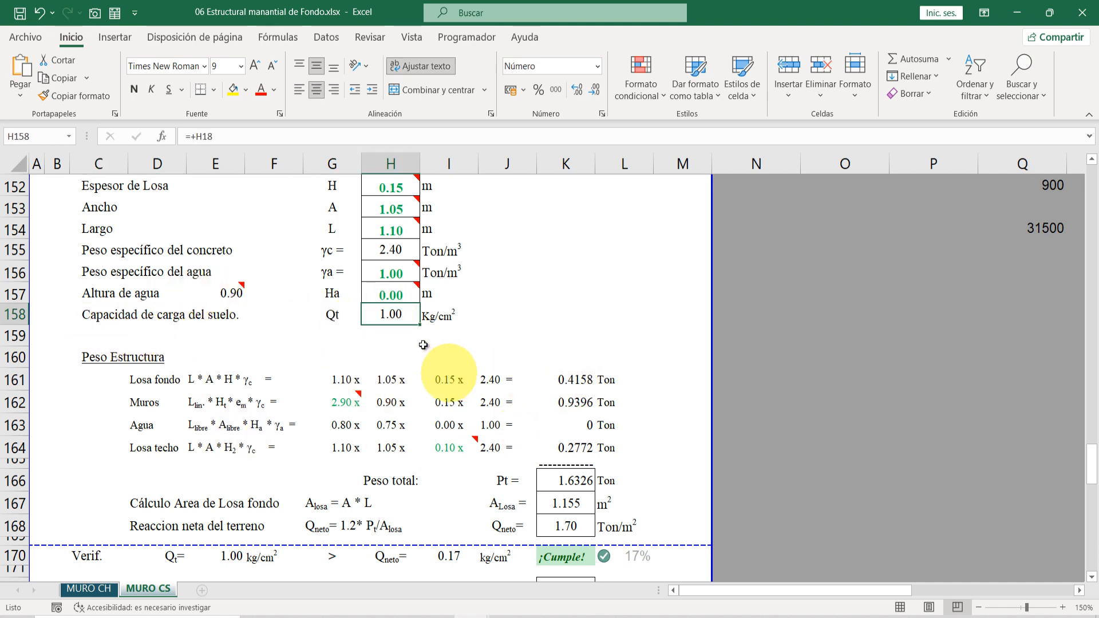
# Examine the Peso Estructura block and how the bottom slab's weight is calculated from its dimensions and concrete weight
pyautogui.scroll(-1, 109, 366)
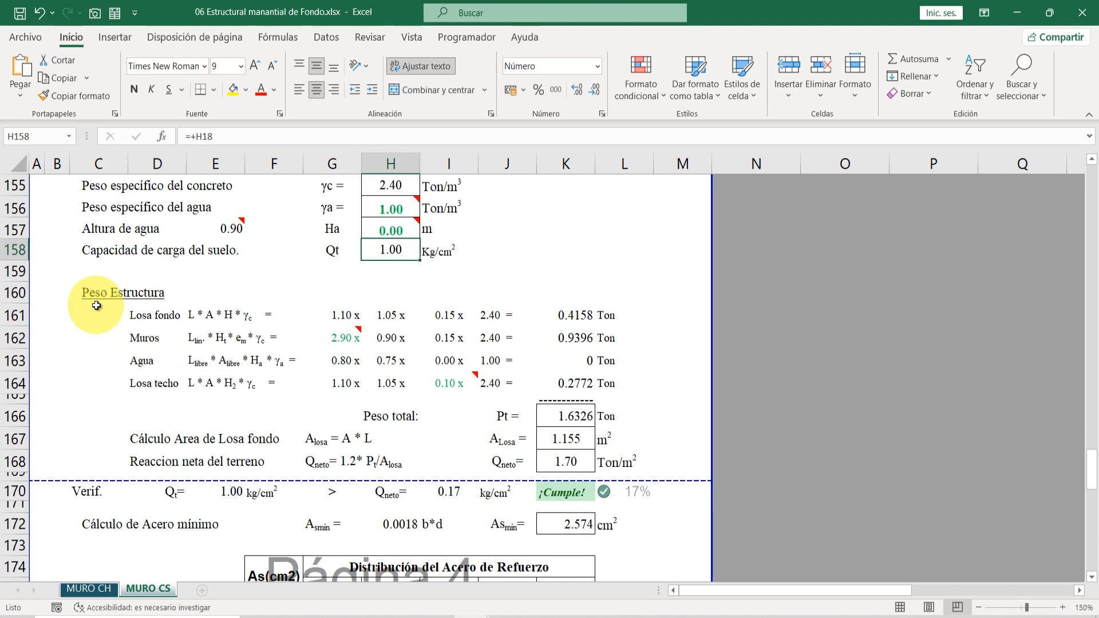
pyautogui.moveTo(95, 293); pyautogui.dragTo(642, 380)
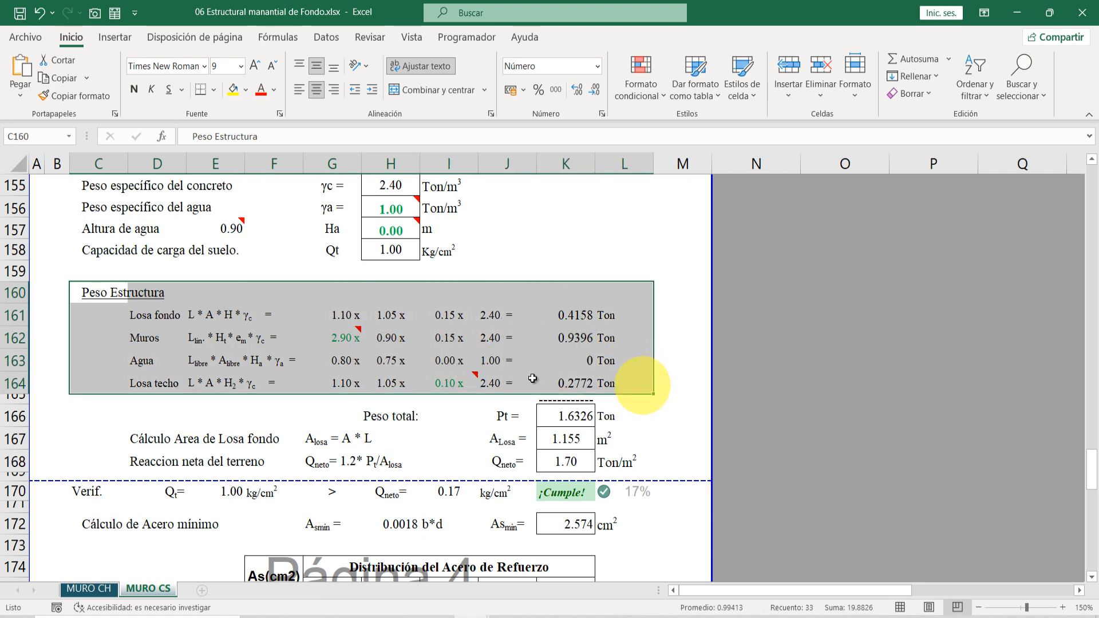
pyautogui.click(274, 338)
pyautogui.click(140, 318)
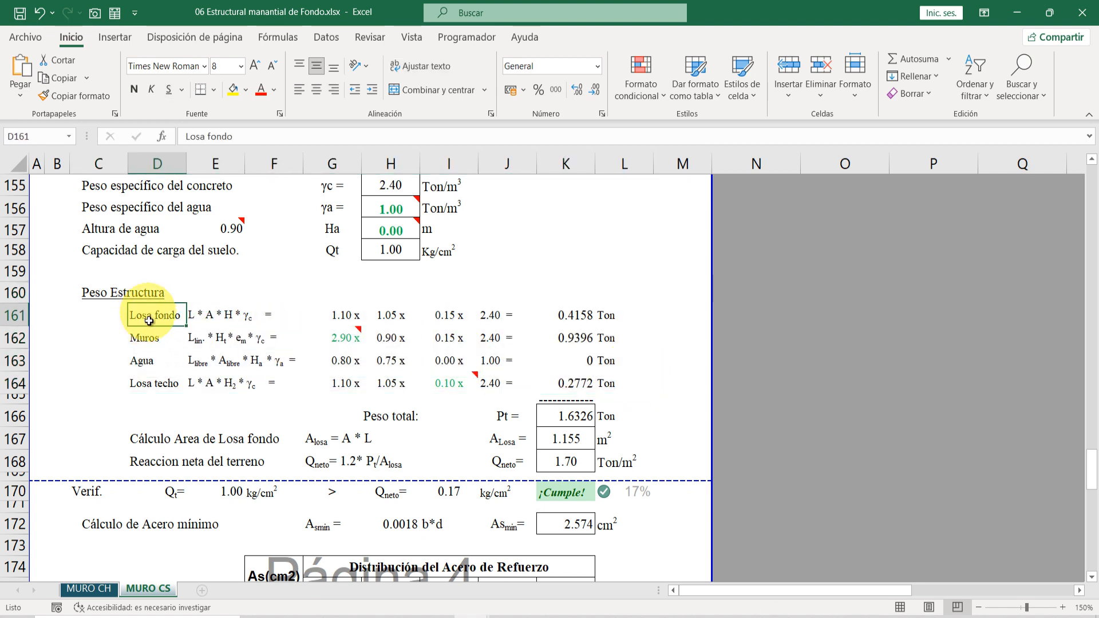
pyautogui.scroll(1, 280, 320)
pyautogui.click(157, 379)
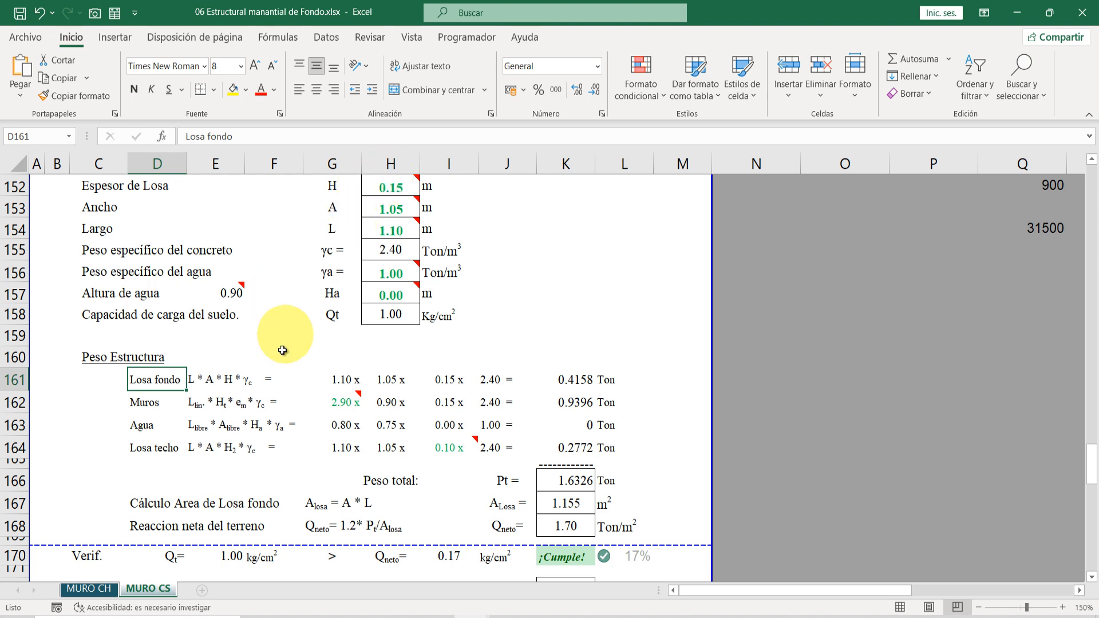
pyautogui.click(496, 376)
pyautogui.click(550, 380)
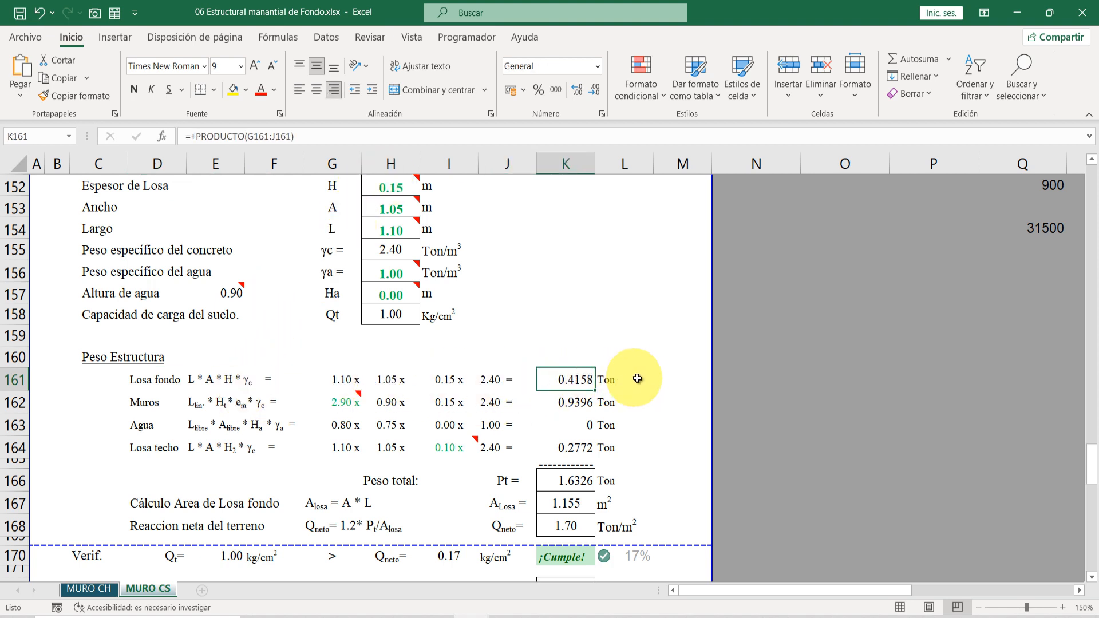
# Review the factors of the walls' weight, including the formula and comment of the linear wall length
pyautogui.click(147, 402)
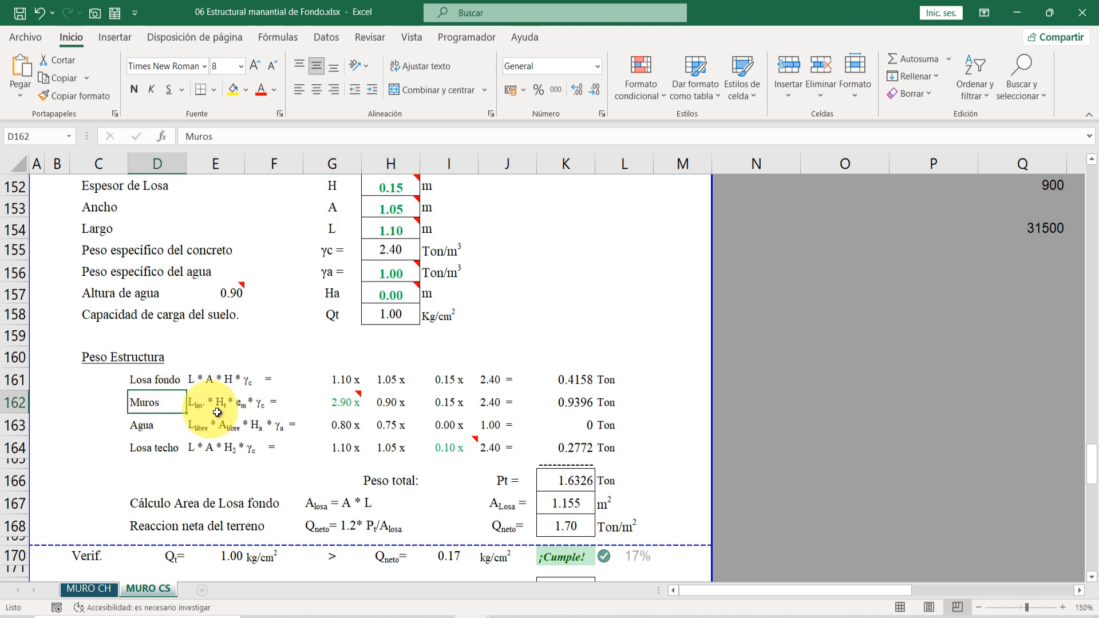
pyautogui.click(488, 402)
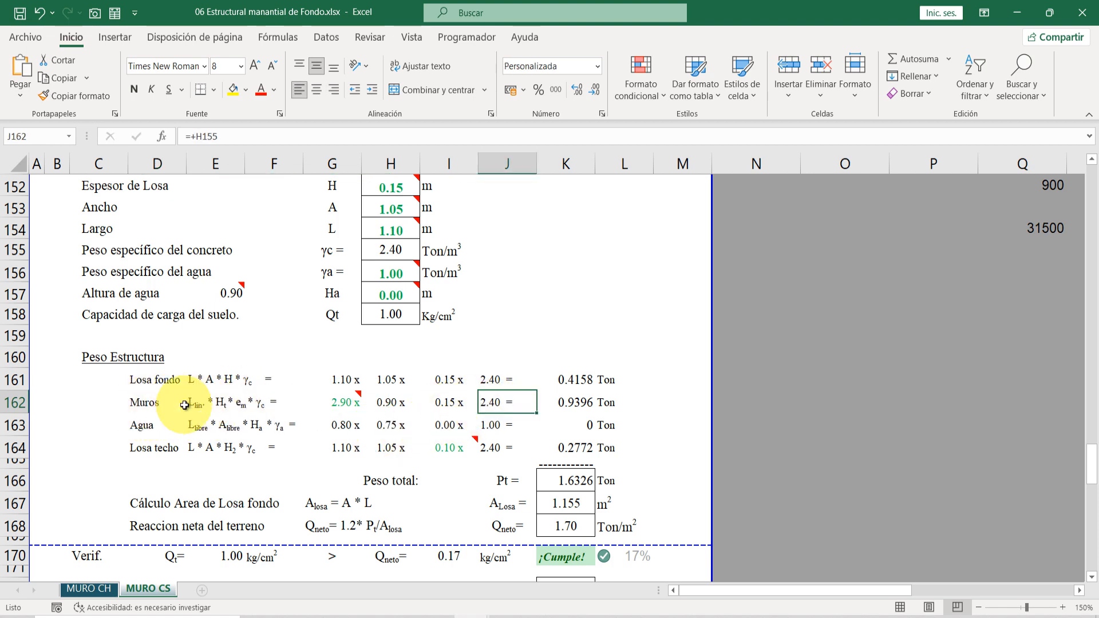
pyautogui.click(330, 404)
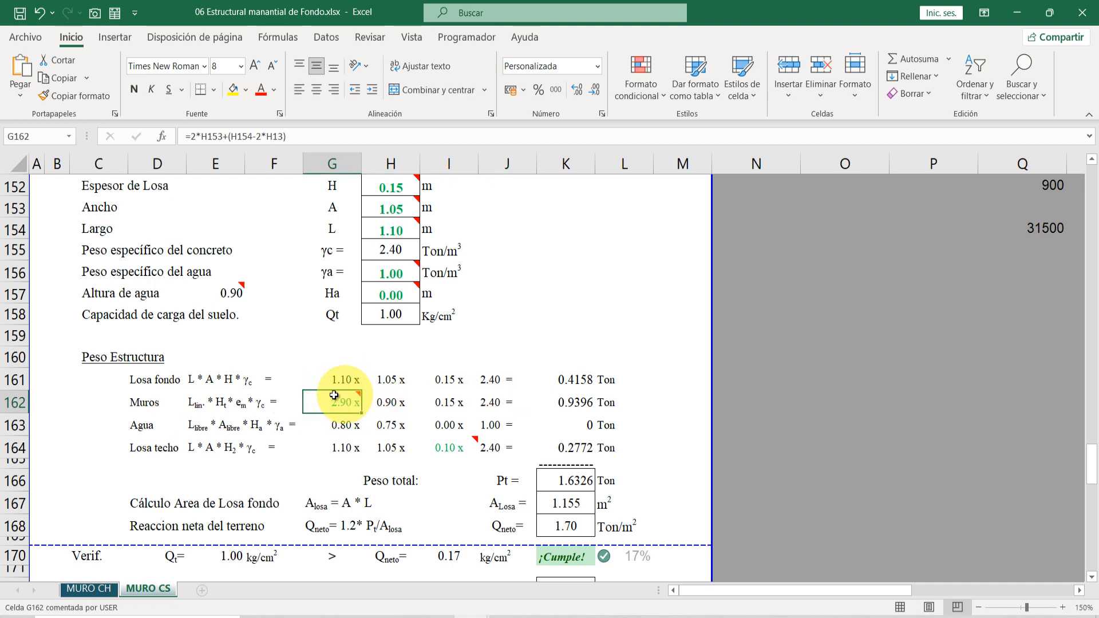
pyautogui.moveTo(337, 402)
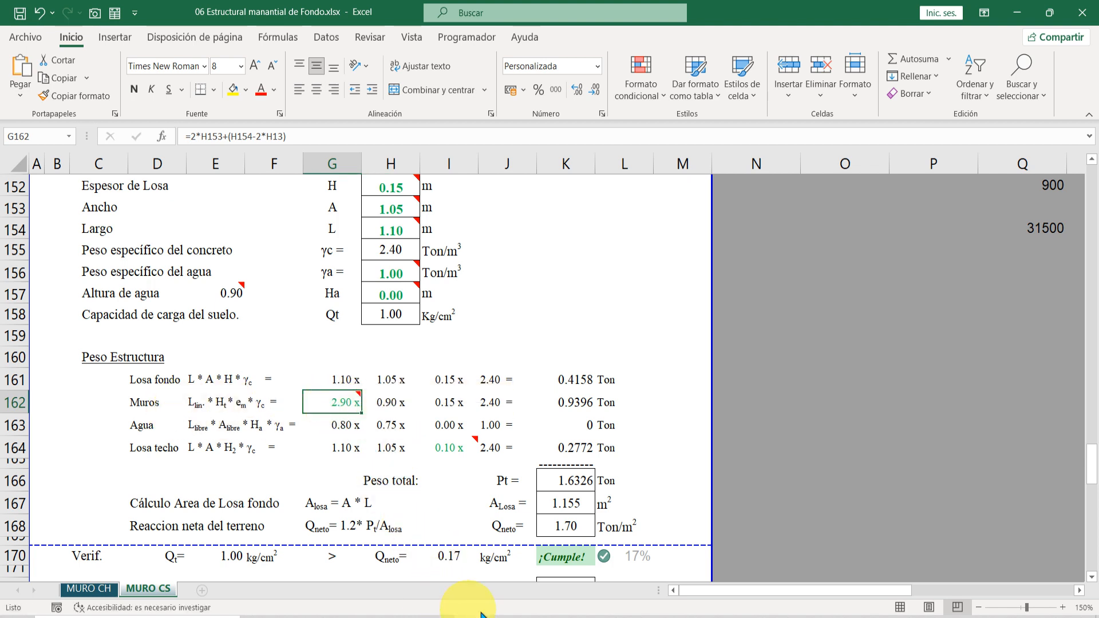
# Switch to the AutoCAD architecture drawing and check the dry chamber's walls in plan
pyautogui.click(508, 615)
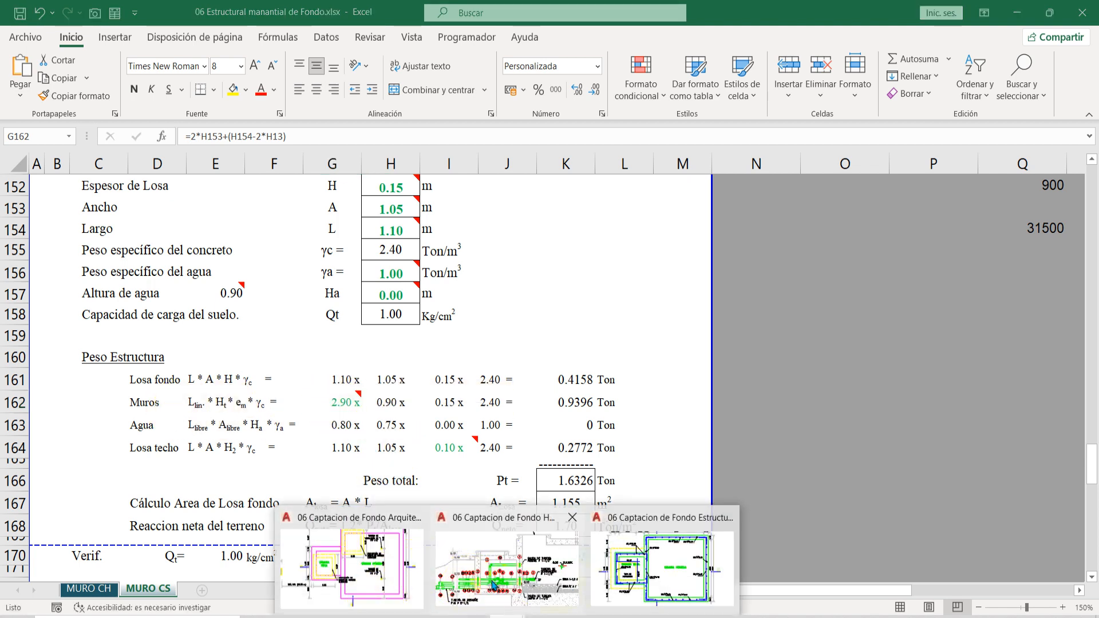
pyautogui.click(410, 581)
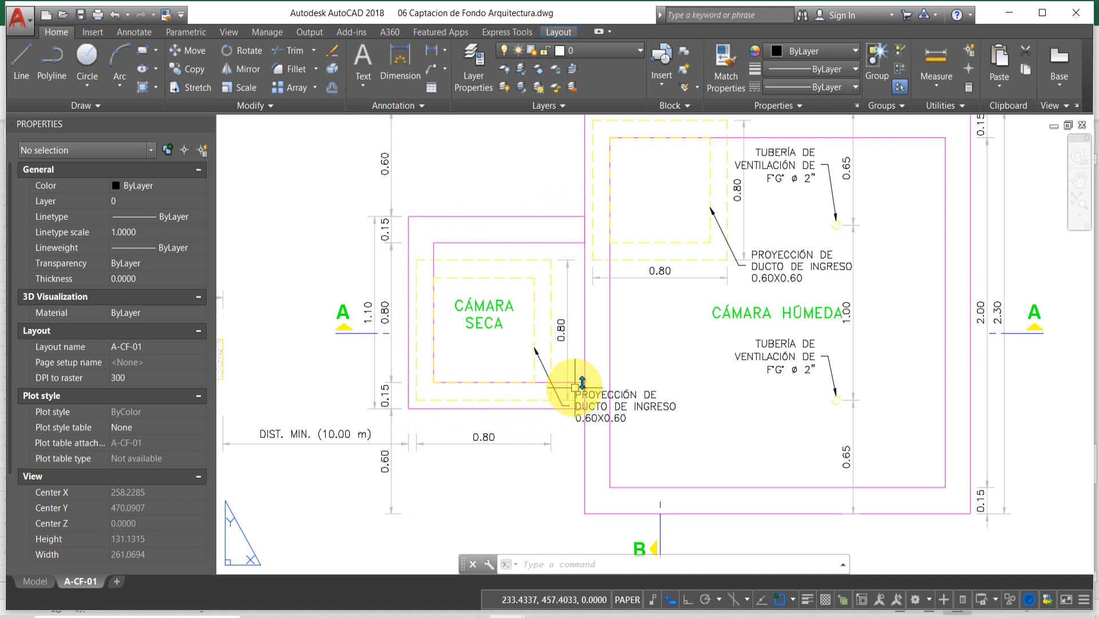
# Return to the structural workbook in Excel and trace the cells referenced by the linear wall length formula
pyautogui.moveTo(480, 615)
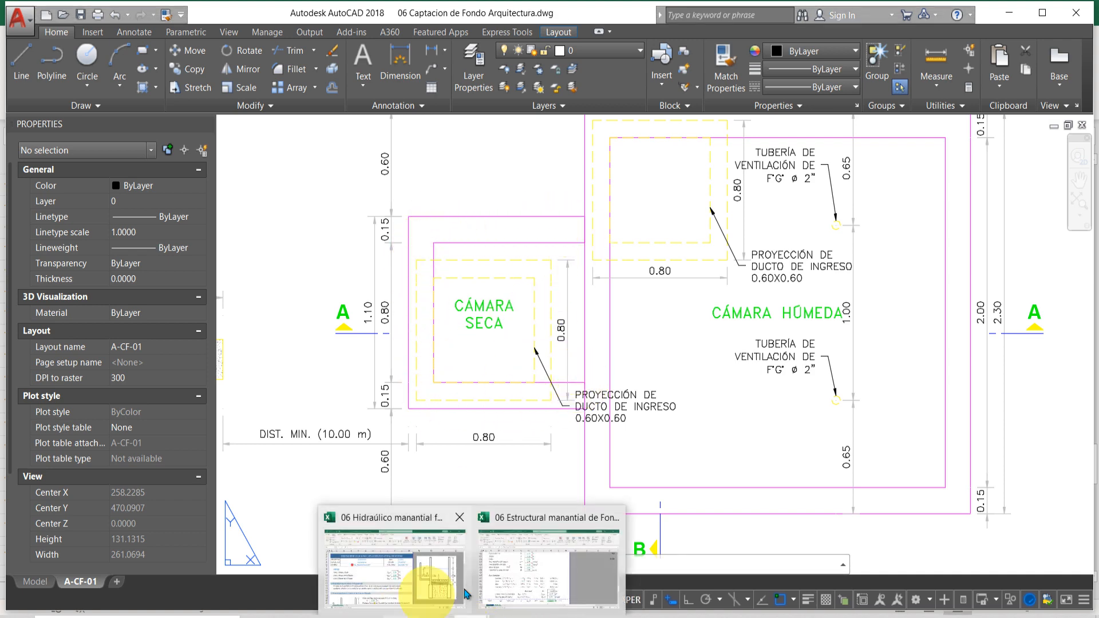
pyautogui.click(502, 583)
pyautogui.doubleClick(336, 400)
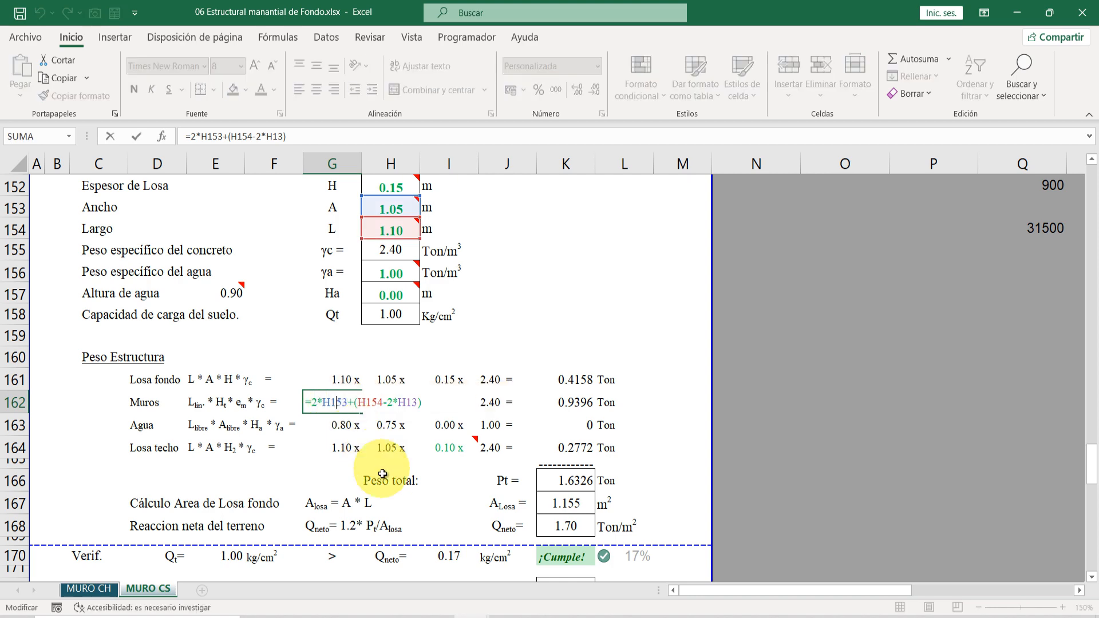
pyautogui.scroll(1, 394, 249)
pyautogui.scroll(-1, 390, 399)
pyautogui.press('Escape')
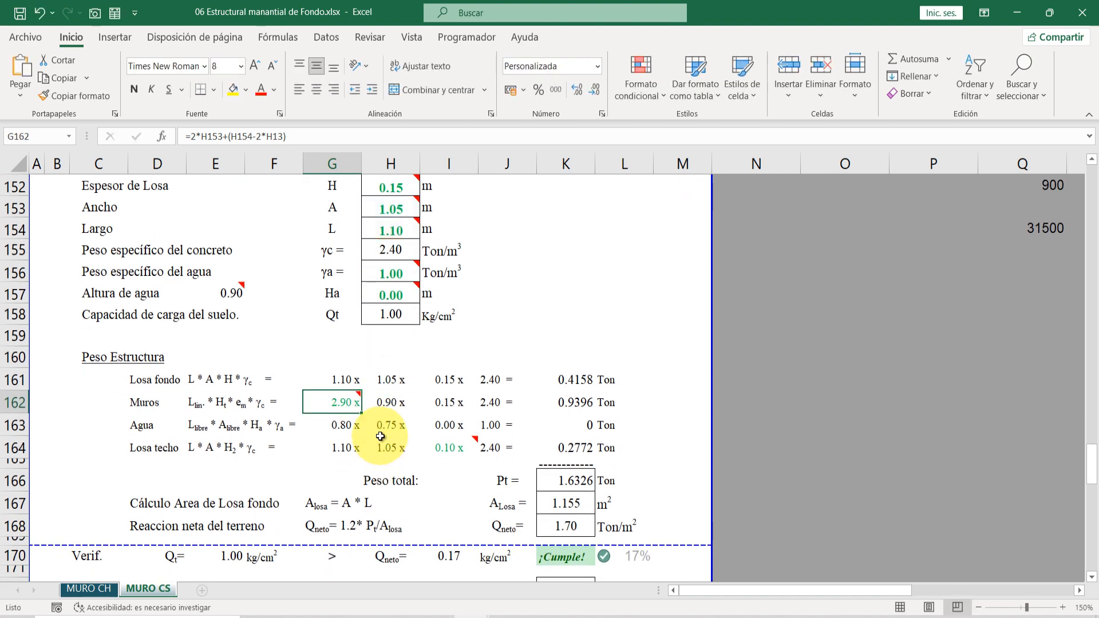
pyautogui.doubleClick(342, 405)
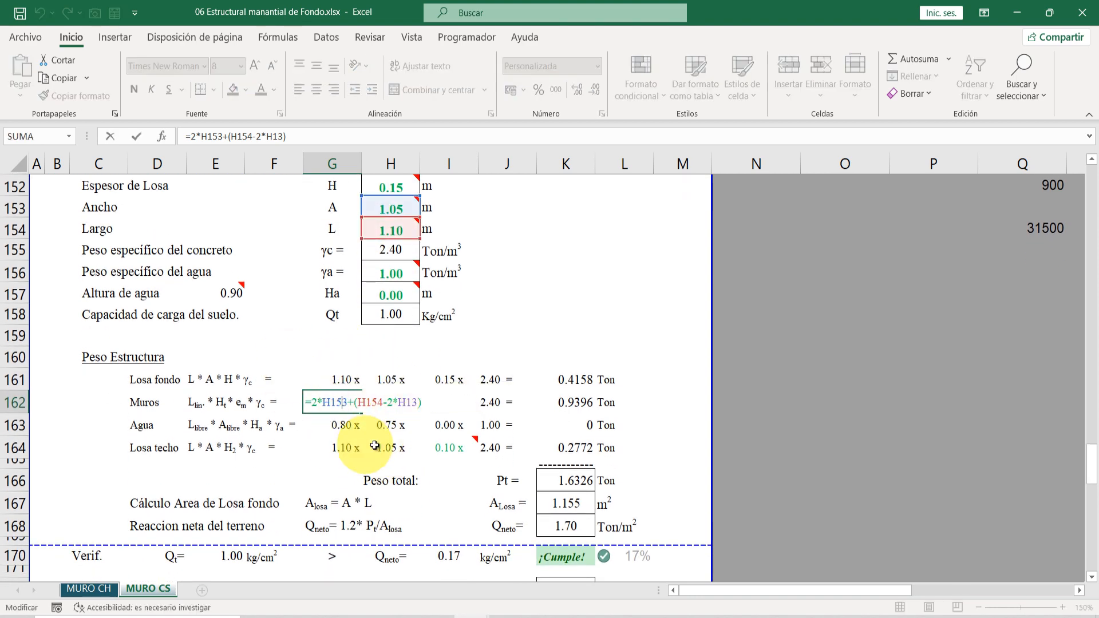
pyautogui.press('Escape')
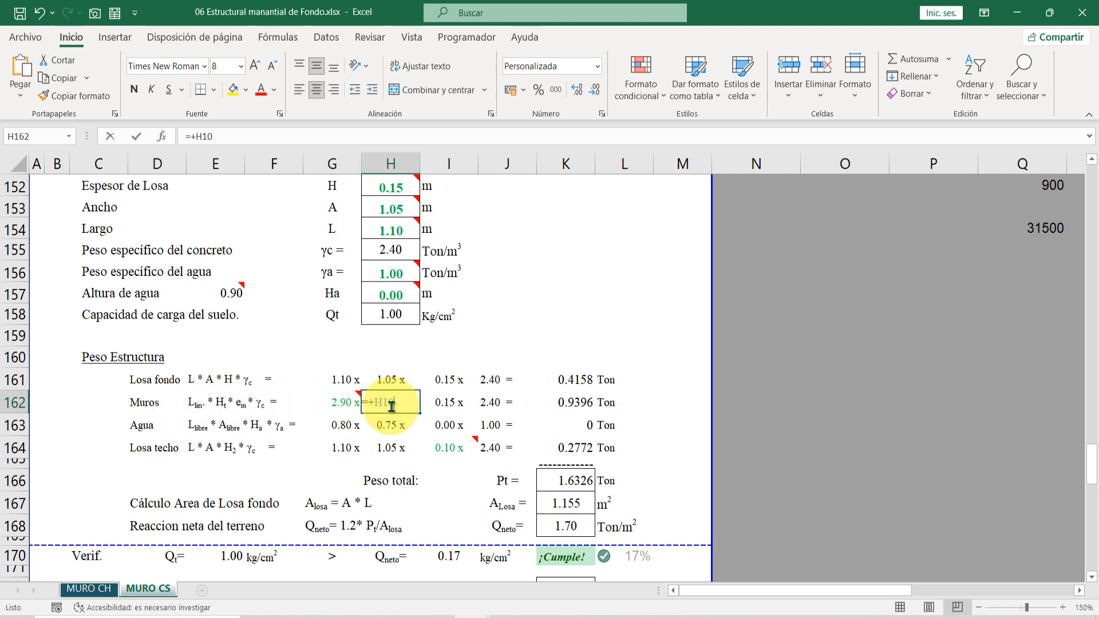
# Trace the wall height reference in the walls' weight row and check its concrete weight and product formulas
pyautogui.doubleClick(391, 407)
pyautogui.scroll(20, 400, 430)
pyautogui.scroll(18, 404, 430)
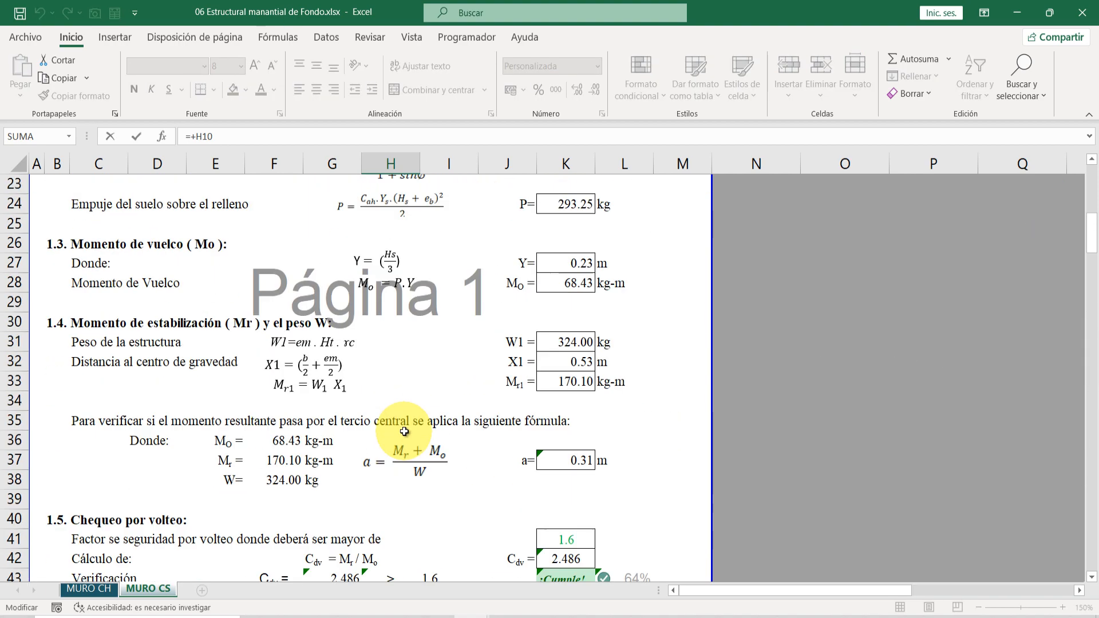
pyautogui.press('Escape')
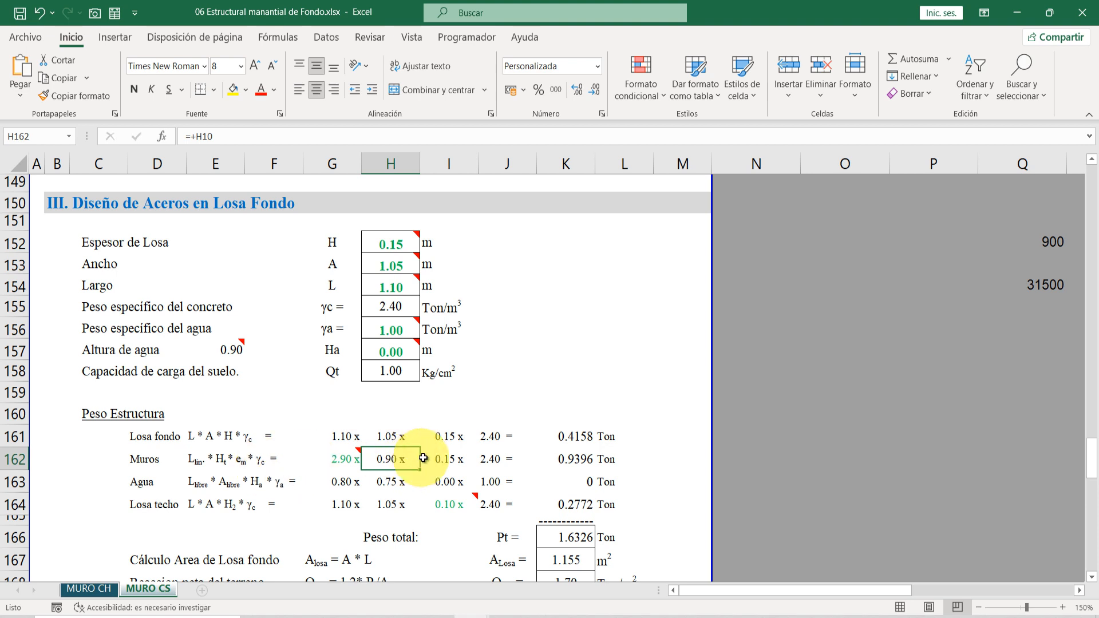
pyautogui.click(497, 457)
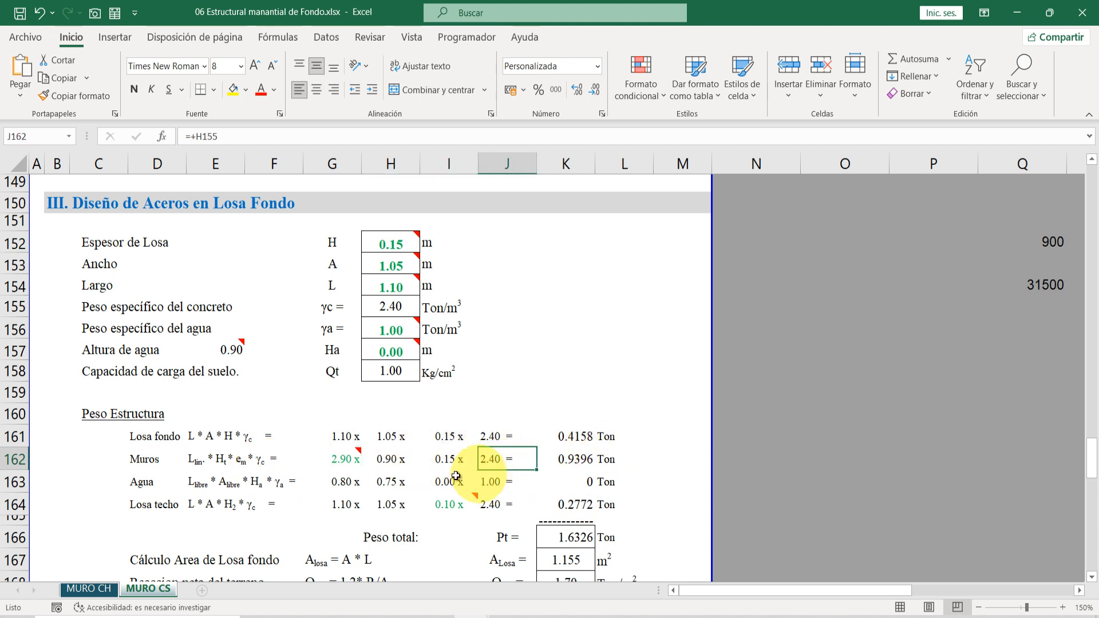
pyautogui.click(573, 458)
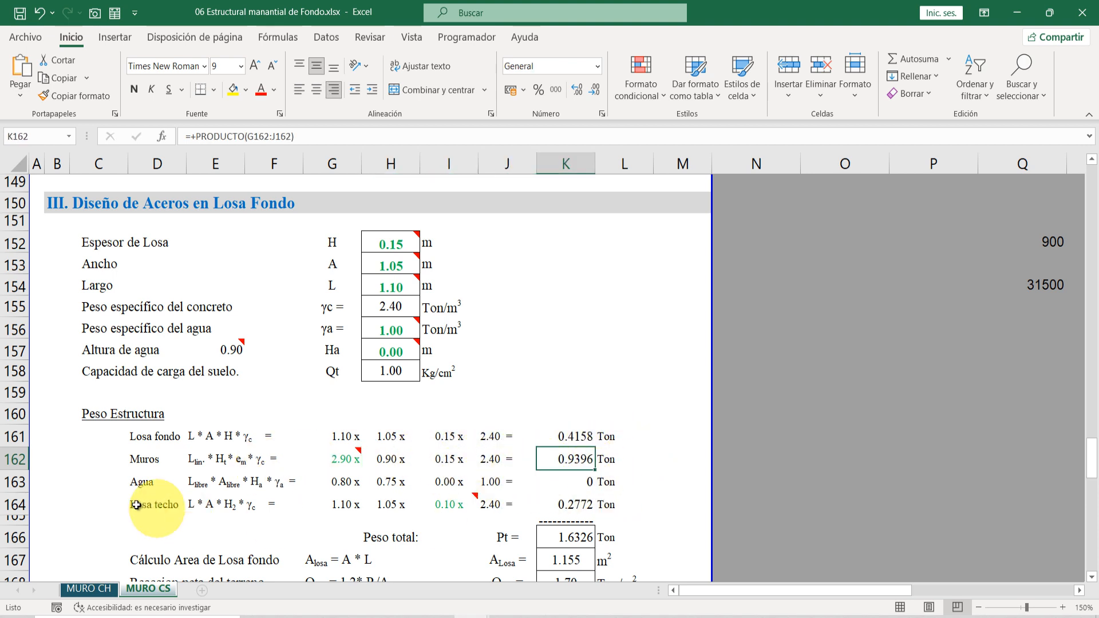
# Examine the water weight row and its link to the water height Ha
pyautogui.click(86, 483)
pyautogui.click(269, 482)
pyautogui.click(395, 354)
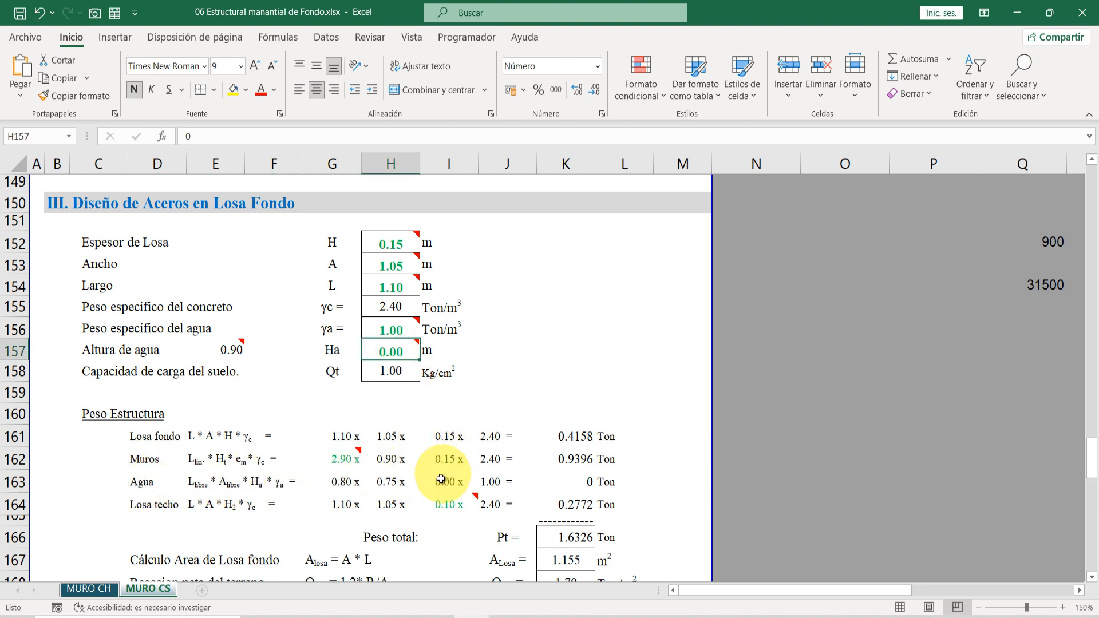
pyautogui.click(447, 482)
# For the roof slab weight, switch to the AutoCAD architecture drawing and examine the dry chamber in plan
pyautogui.click(158, 504)
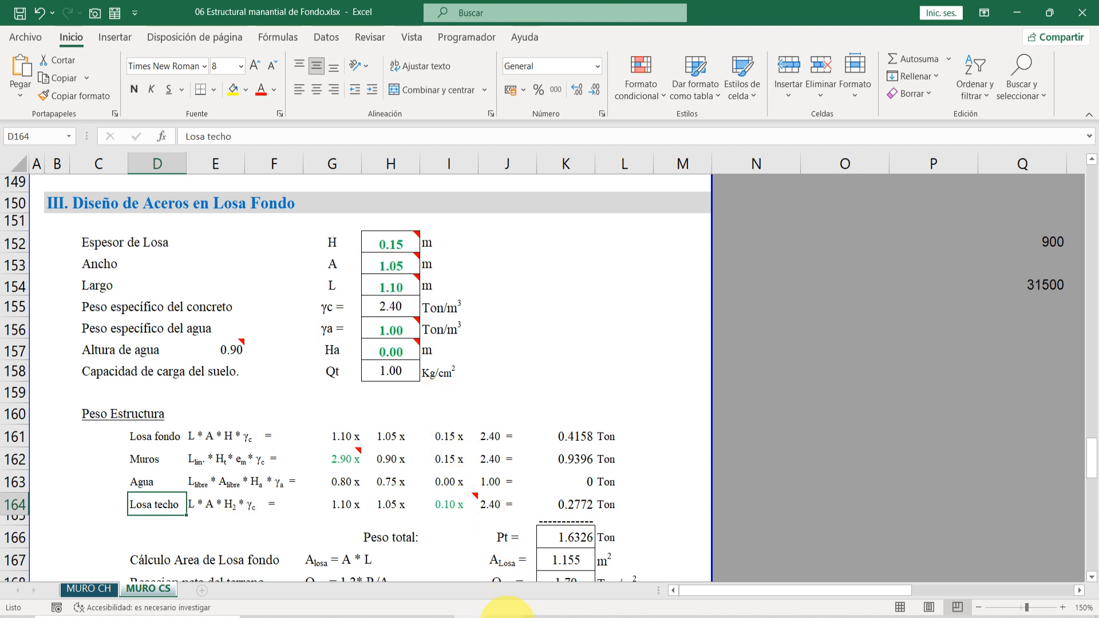
pyautogui.click(479, 615)
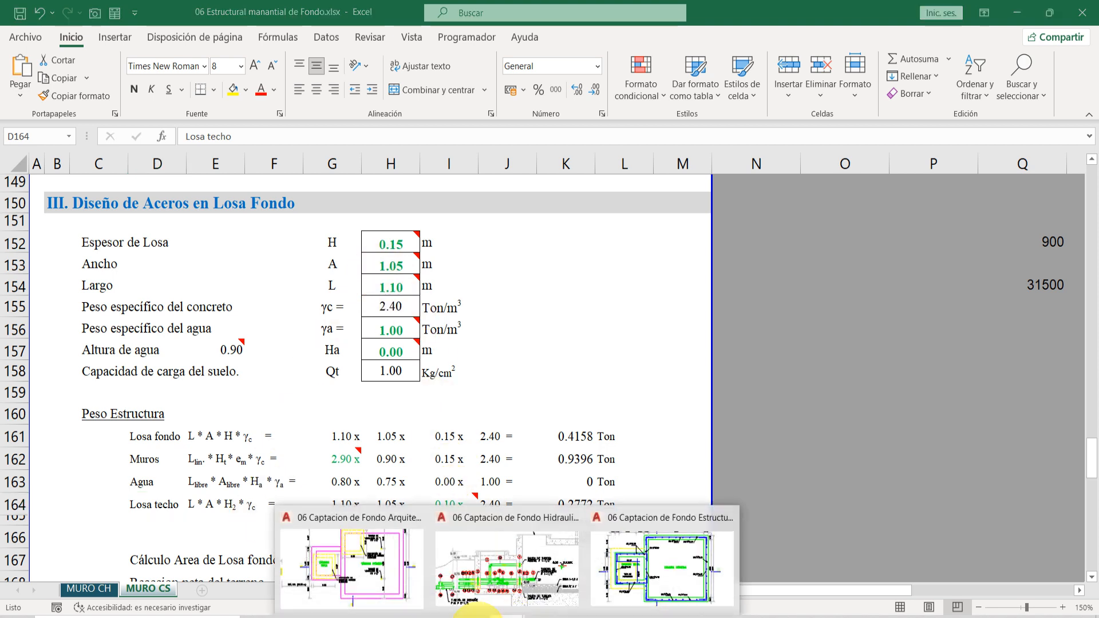
pyautogui.click(391, 567)
pyautogui.scroll(-5, 504, 373)
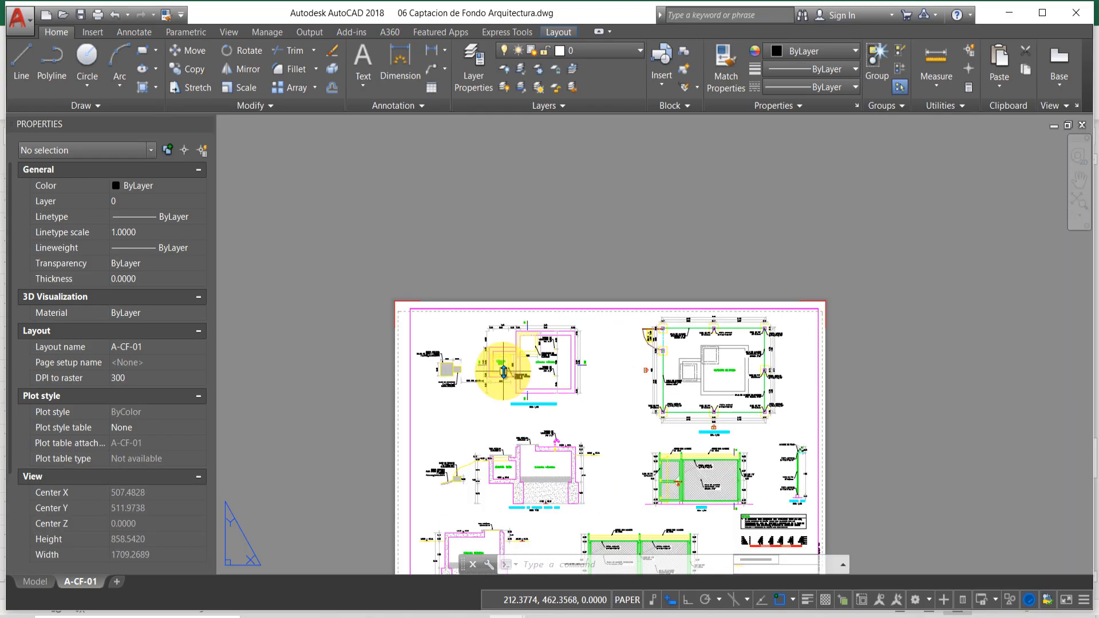
pyautogui.scroll(8, 504, 373)
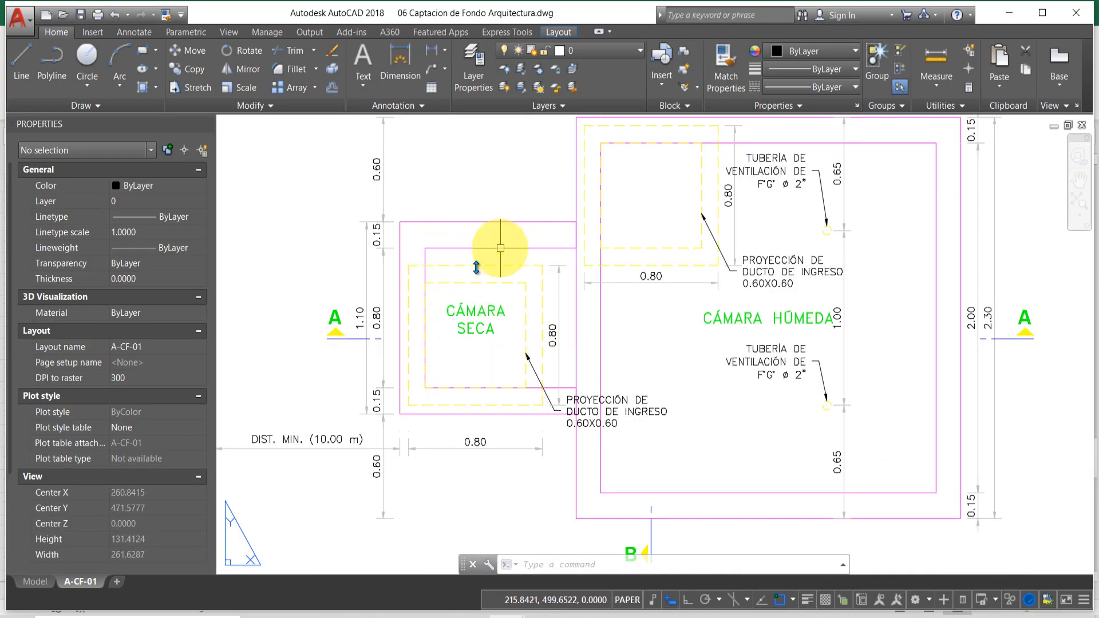
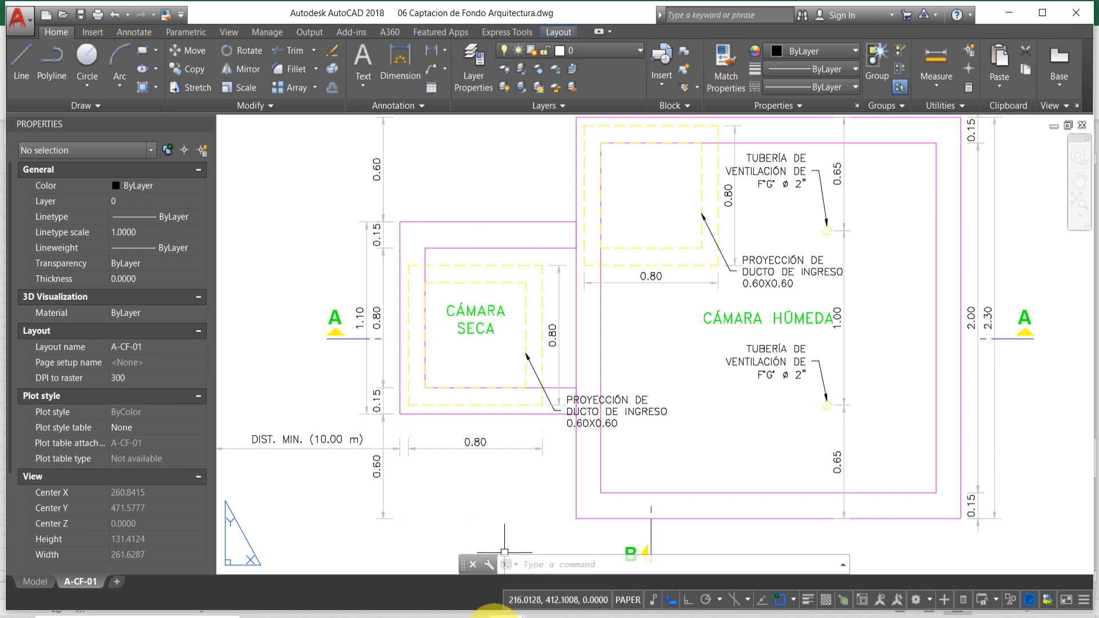
# Back in the Excel structural workbook, review the roof slab's weight factors: length, thickness and concrete specific weight
pyautogui.moveTo(451, 615)
pyautogui.click(524, 601)
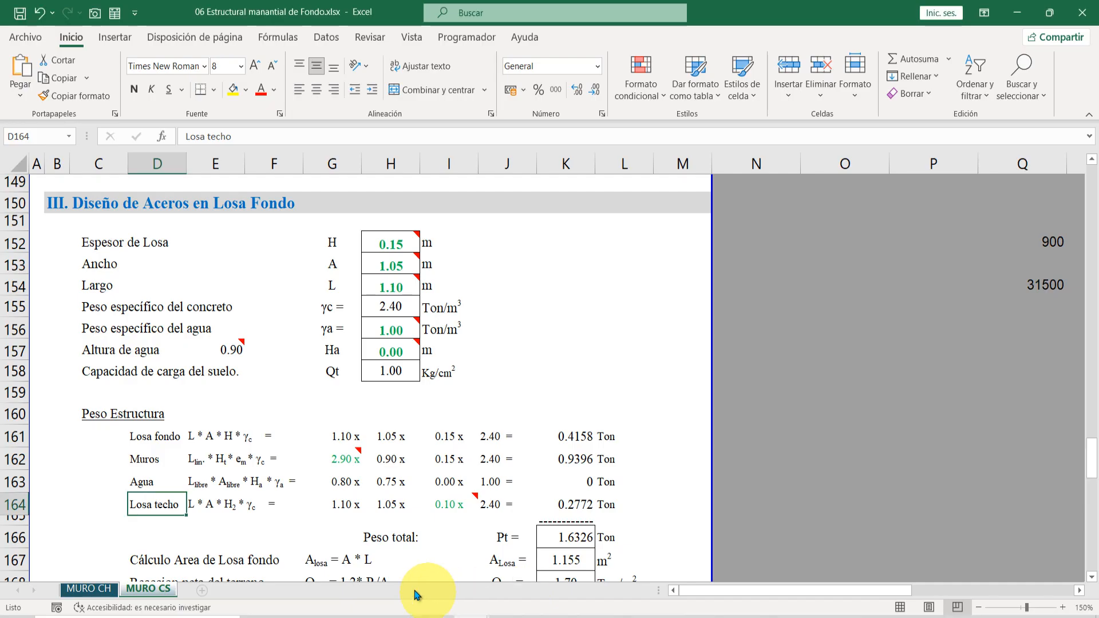
pyautogui.scroll(-1, 333, 473)
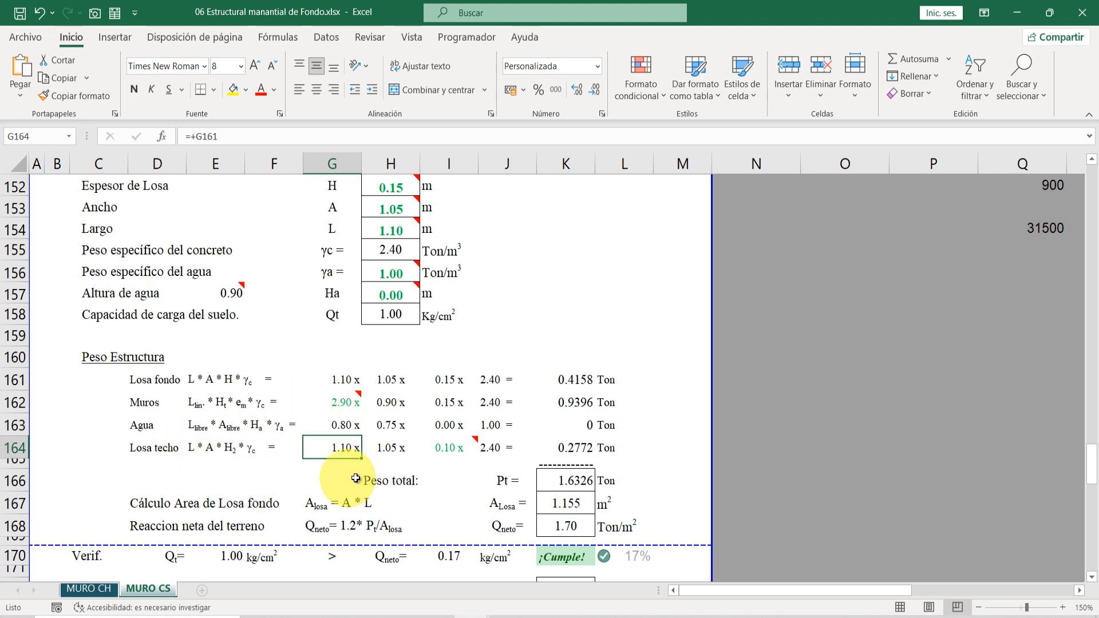
pyautogui.click(446, 451)
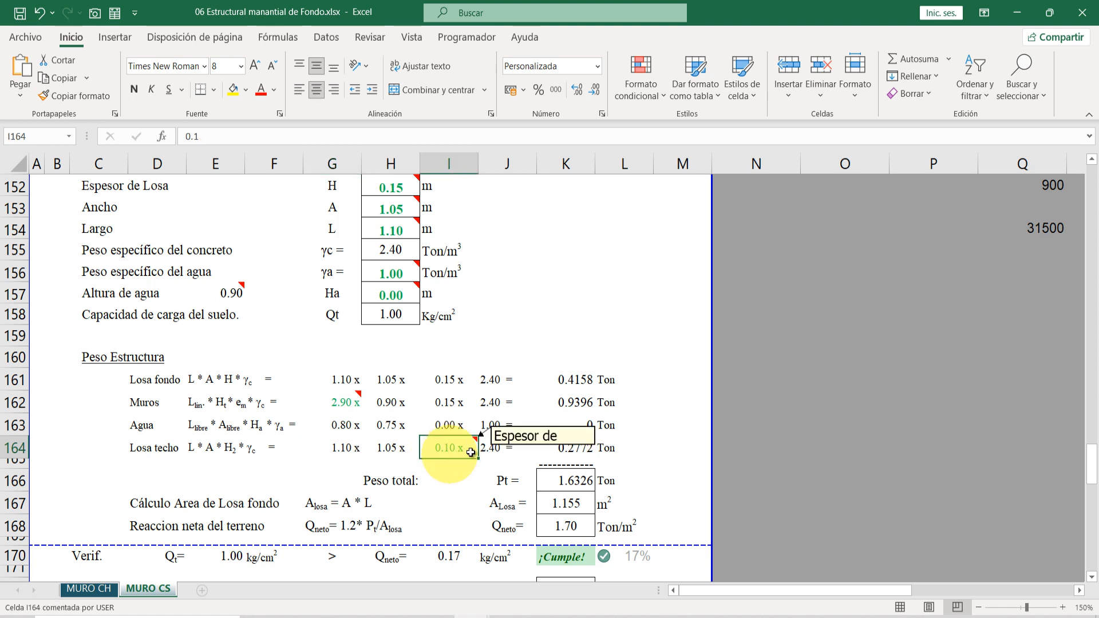
pyautogui.press('Right')
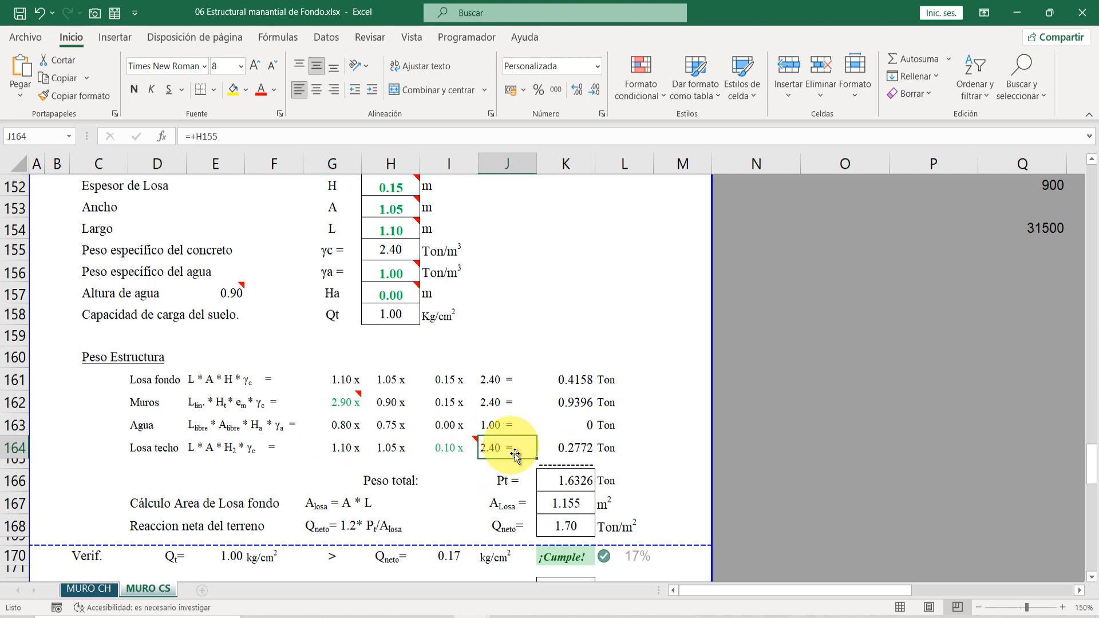
# Check the roof slab's product formula and the total weight's sum formula in Peso Estructura
pyautogui.click(582, 451)
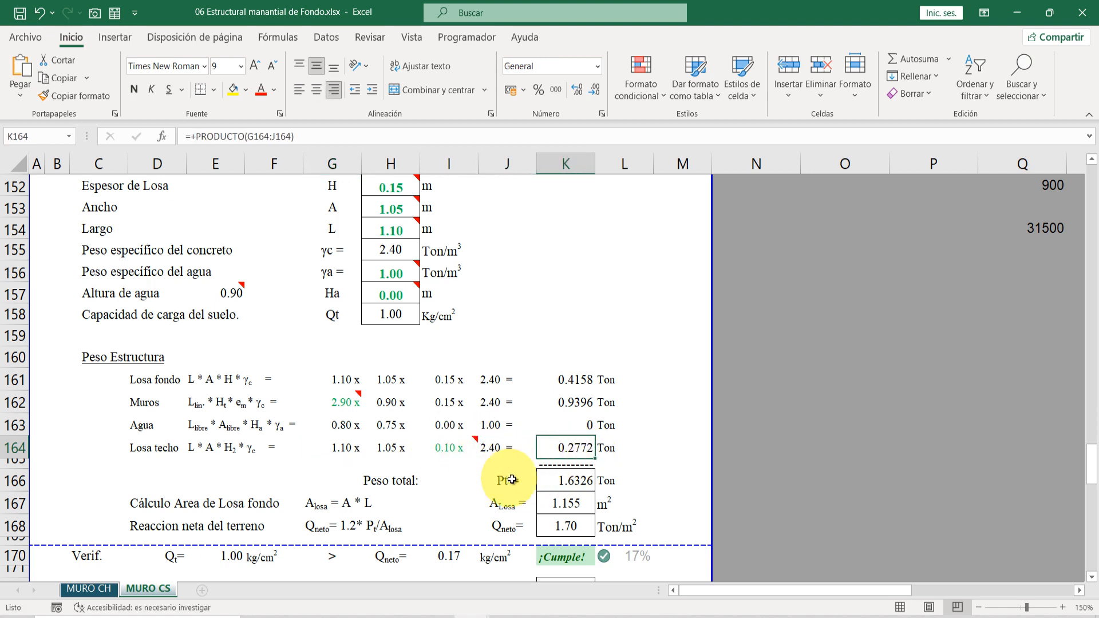
pyautogui.scroll(-2, 644, 436)
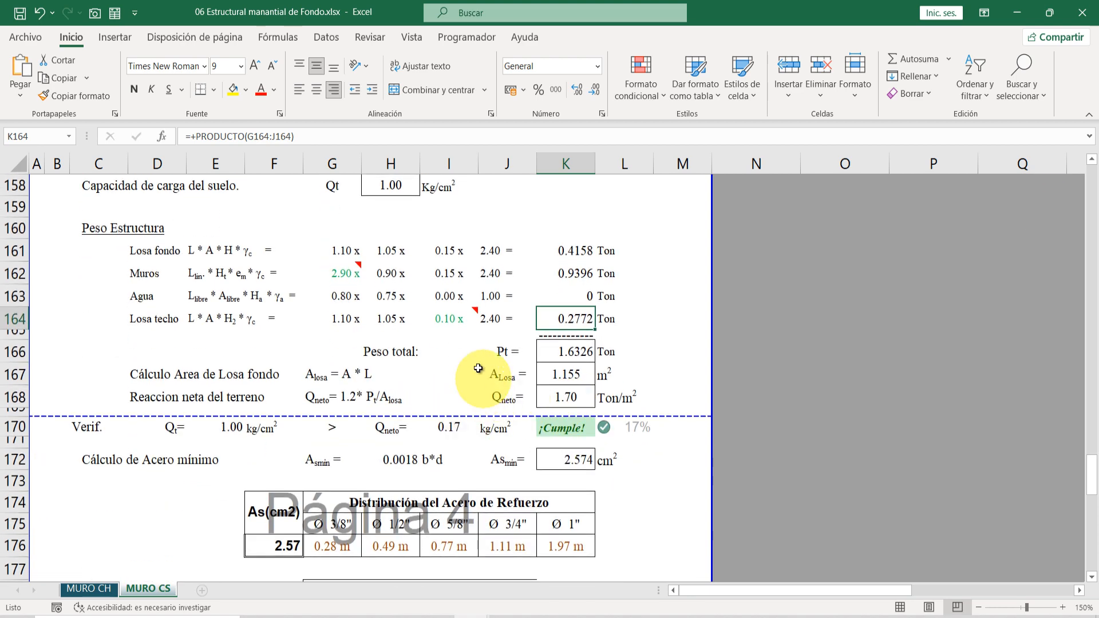
pyautogui.hotkey('alt', 'shift', '0')
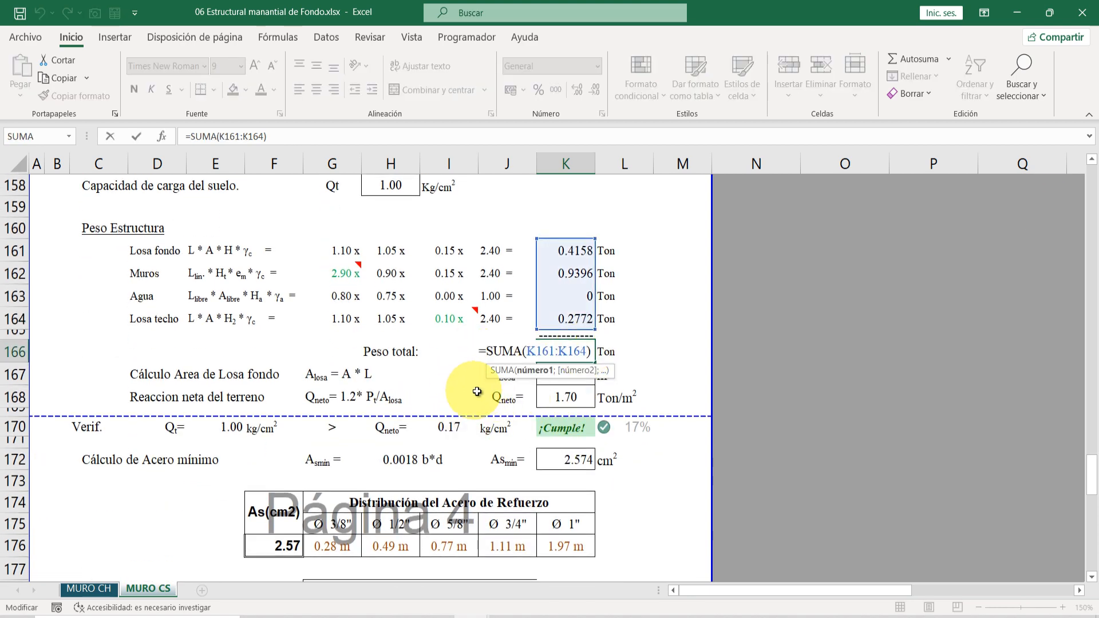
pyautogui.hotkey('ctrl', 'Return')
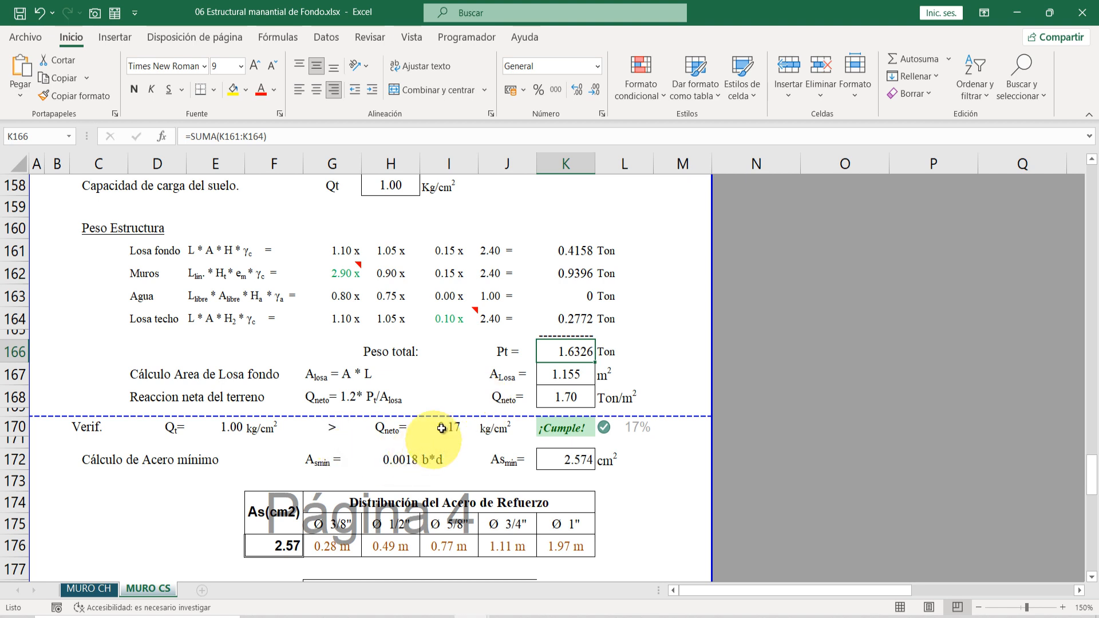
# Examine the bottom slab area row and check the formula multiplying width by length
pyautogui.moveTo(137, 379); pyautogui.dragTo(564, 385)
pyautogui.scroll(1, 349, 452)
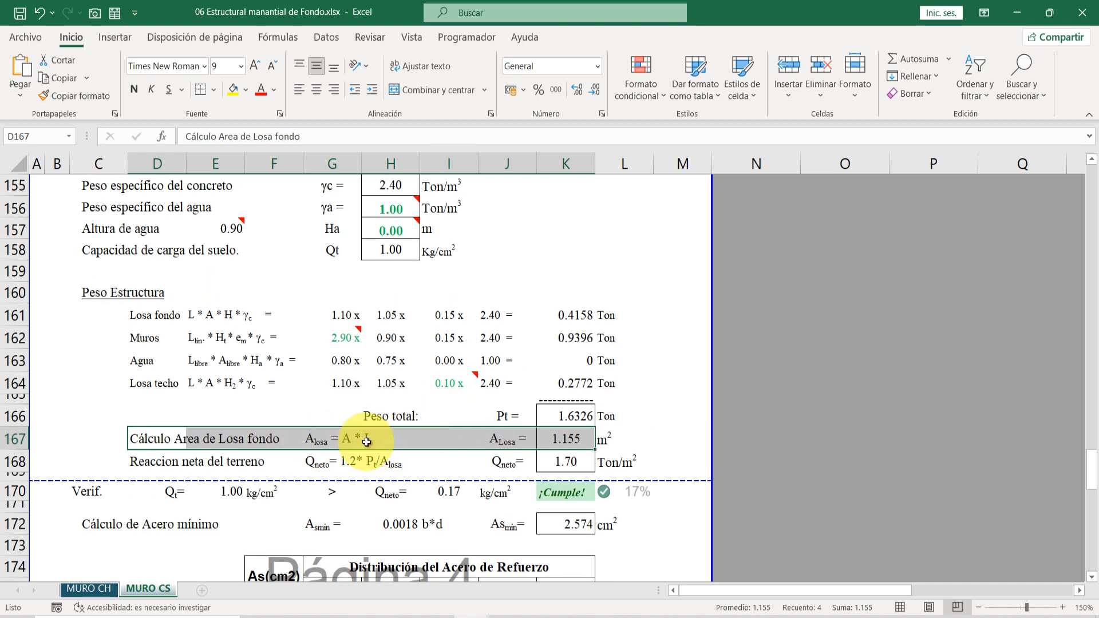
pyautogui.click(549, 442)
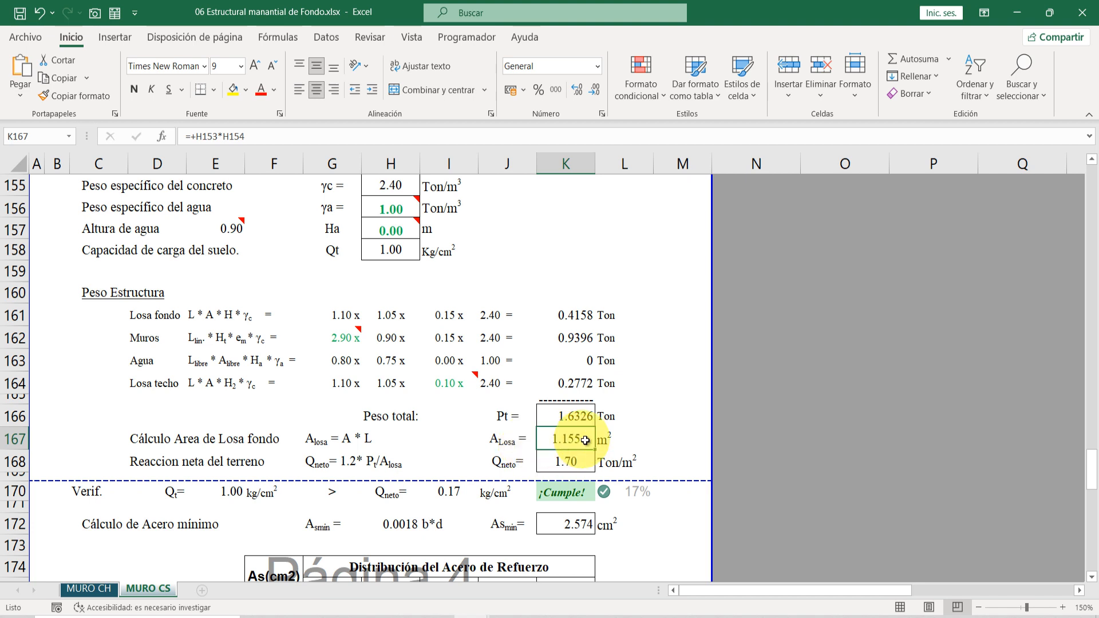
# Check the net soil reaction Qneto formula and its references to total weight and slab area
pyautogui.click(167, 464)
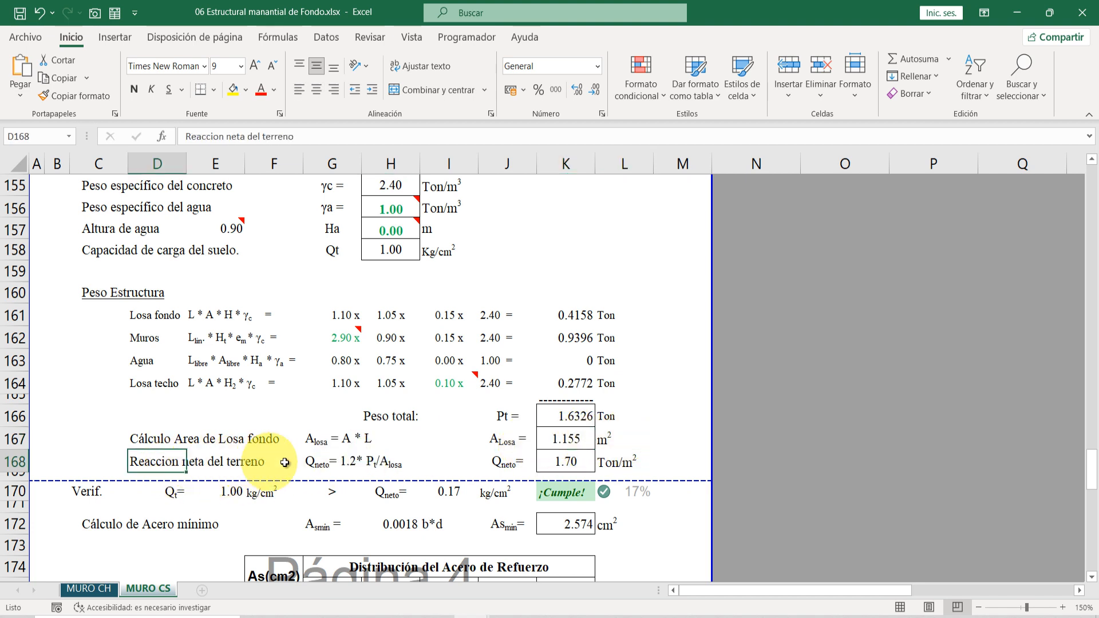
pyautogui.click(316, 462)
pyautogui.click(366, 465)
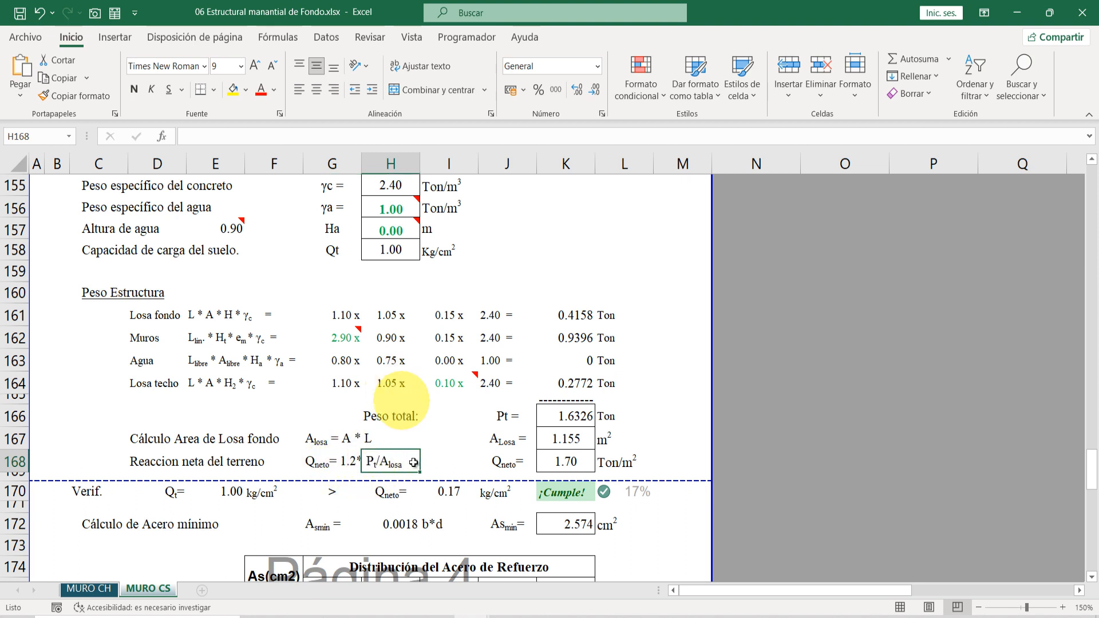
pyautogui.click(560, 463)
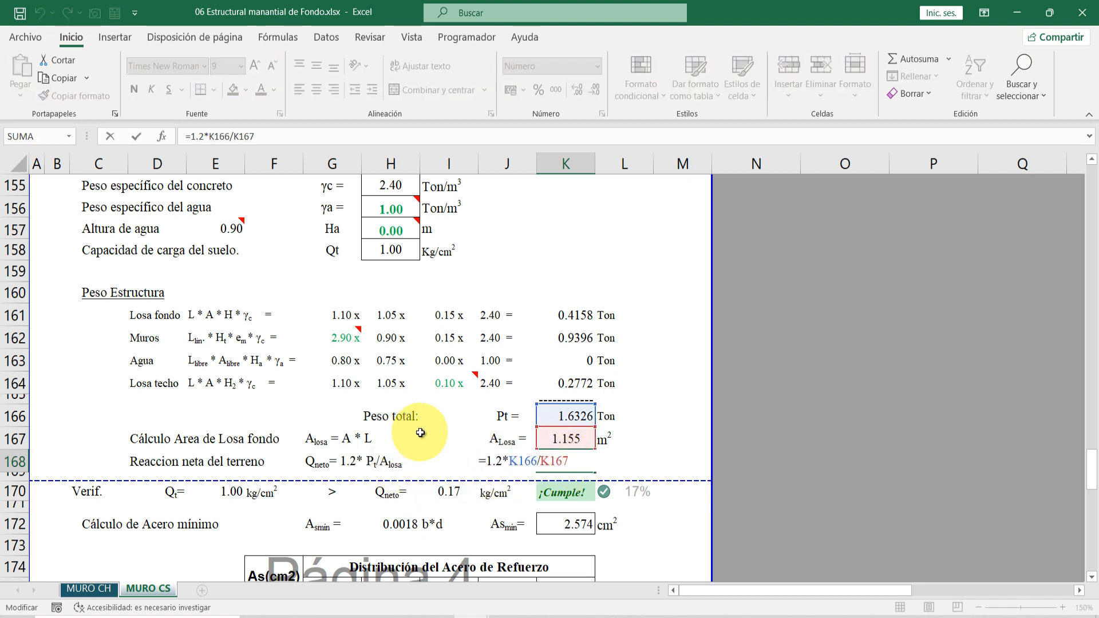
pyautogui.press('Escape')
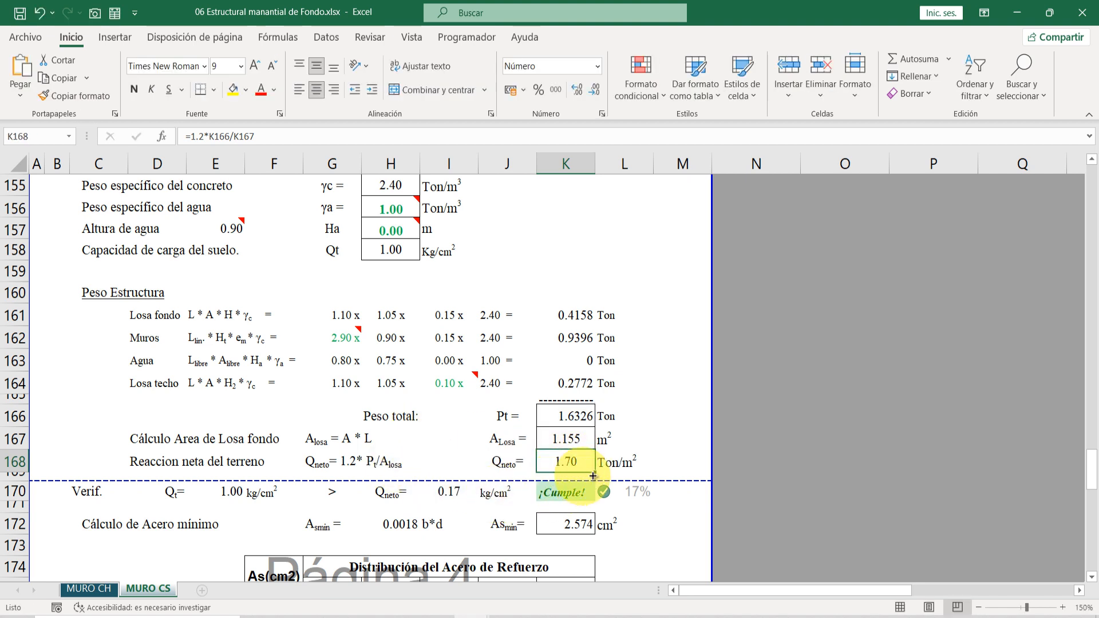
# Review the Qt versus Qneto verification row, including the unit conversion, compliance and percentage ratio formulas
pyautogui.click(89, 494)
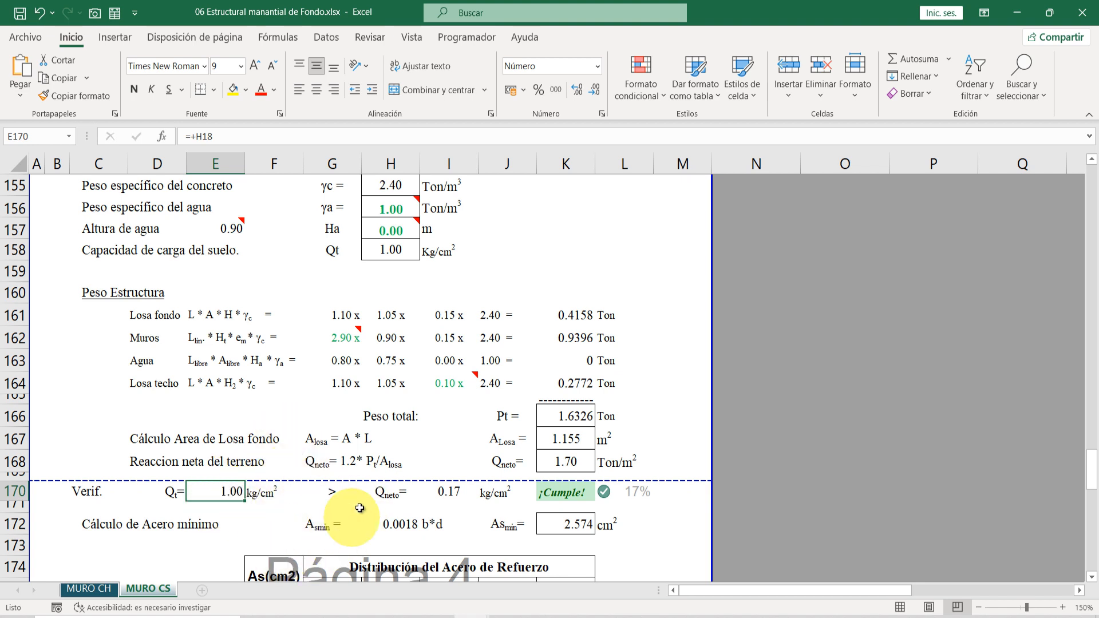
pyautogui.doubleClick(453, 497)
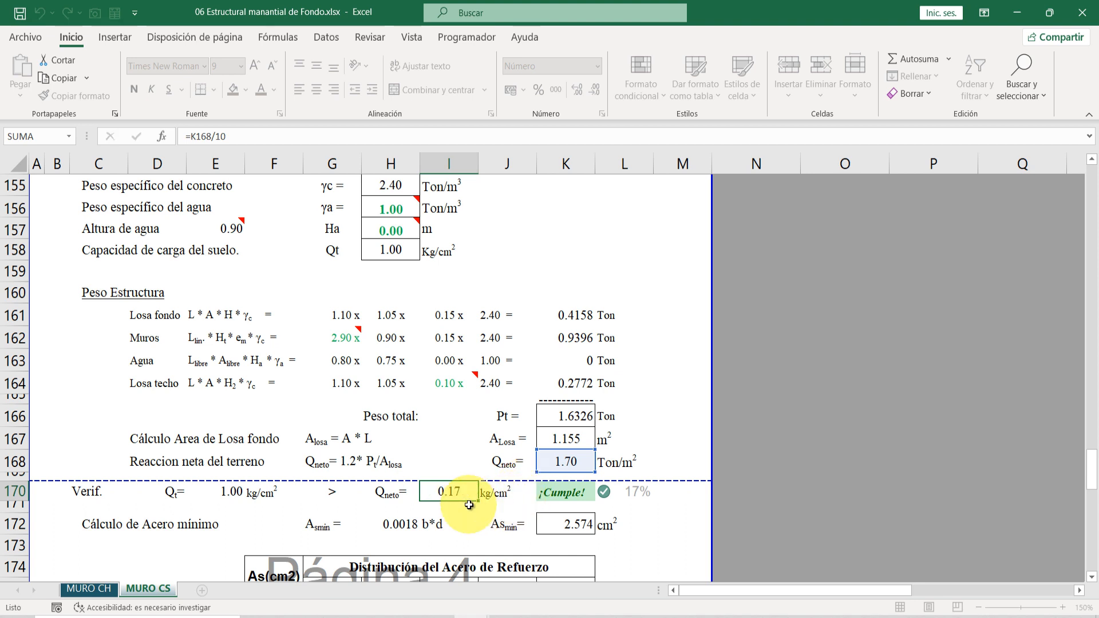
pyautogui.press('Escape')
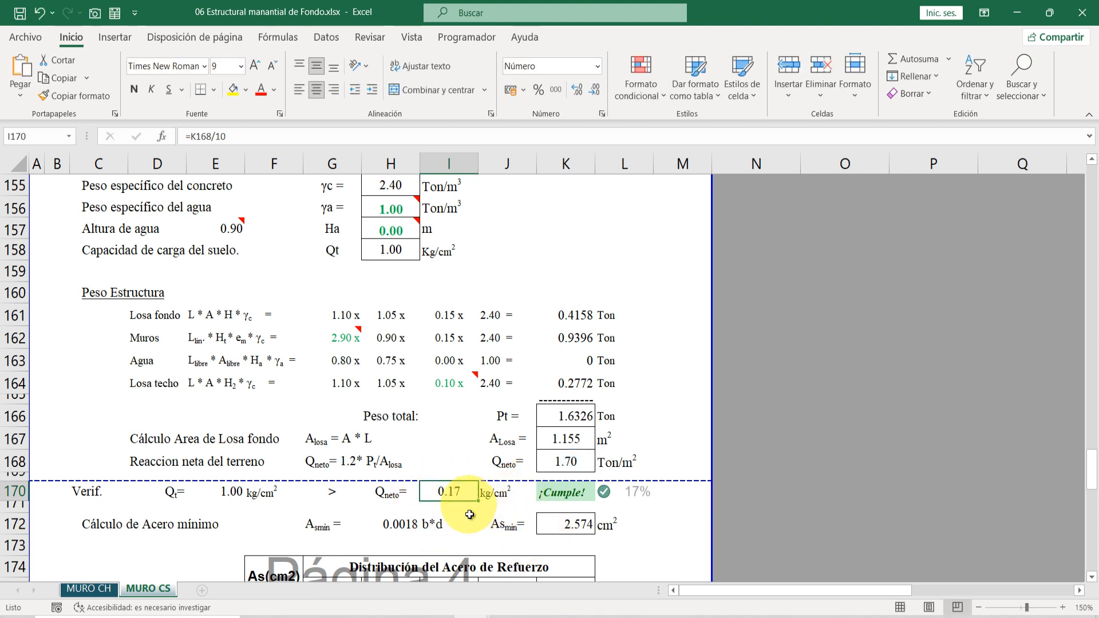
pyautogui.click(565, 491)
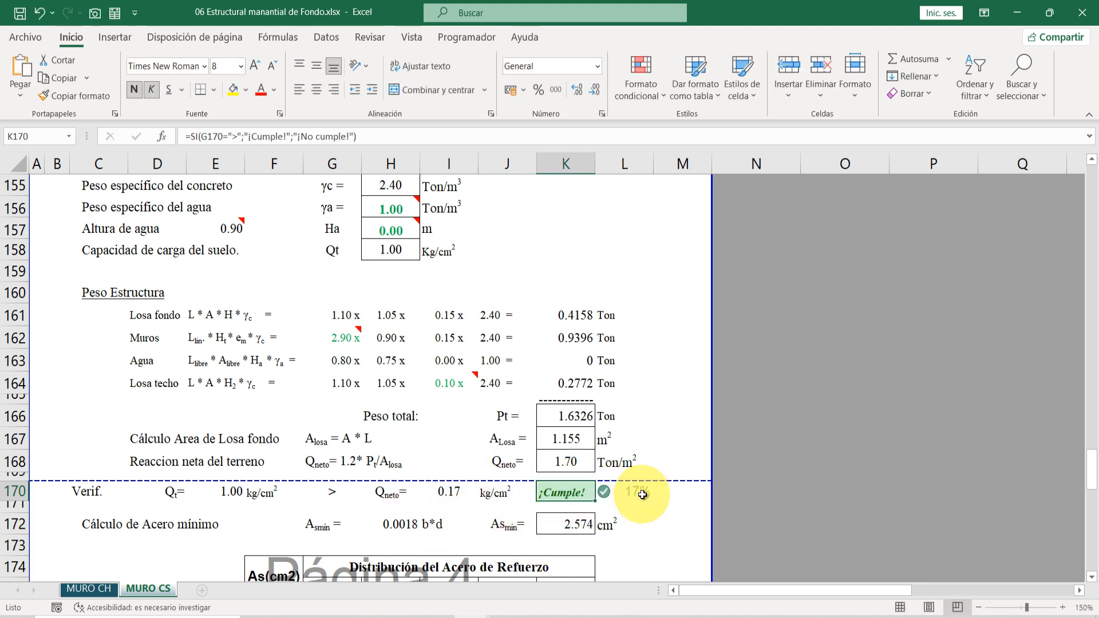
pyautogui.click(608, 491)
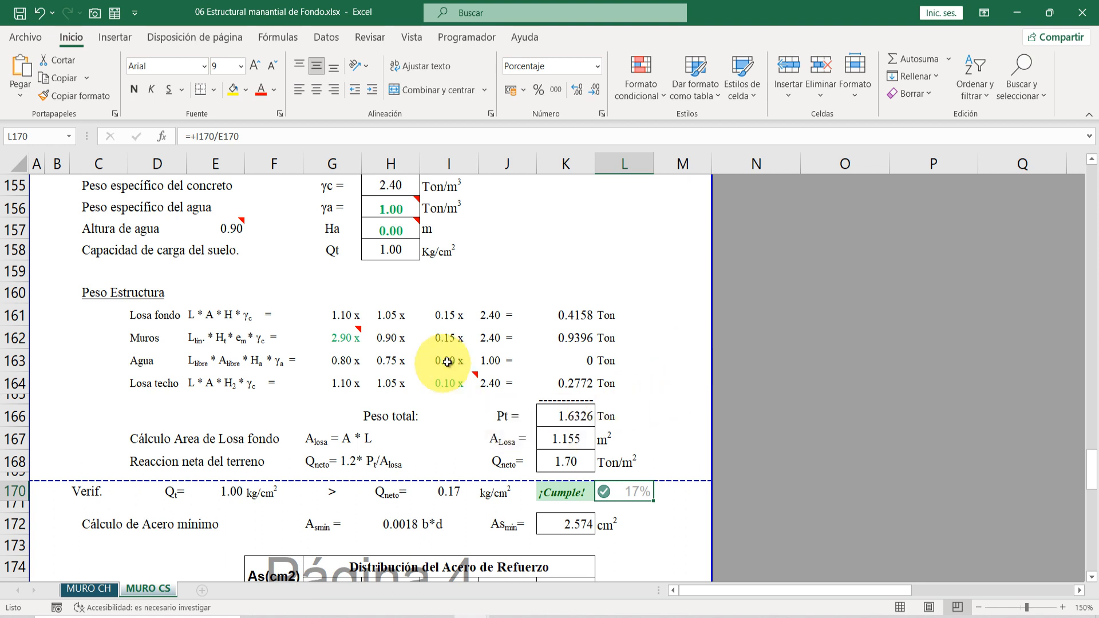
pyautogui.doubleClick(627, 496)
pyautogui.press('Escape')
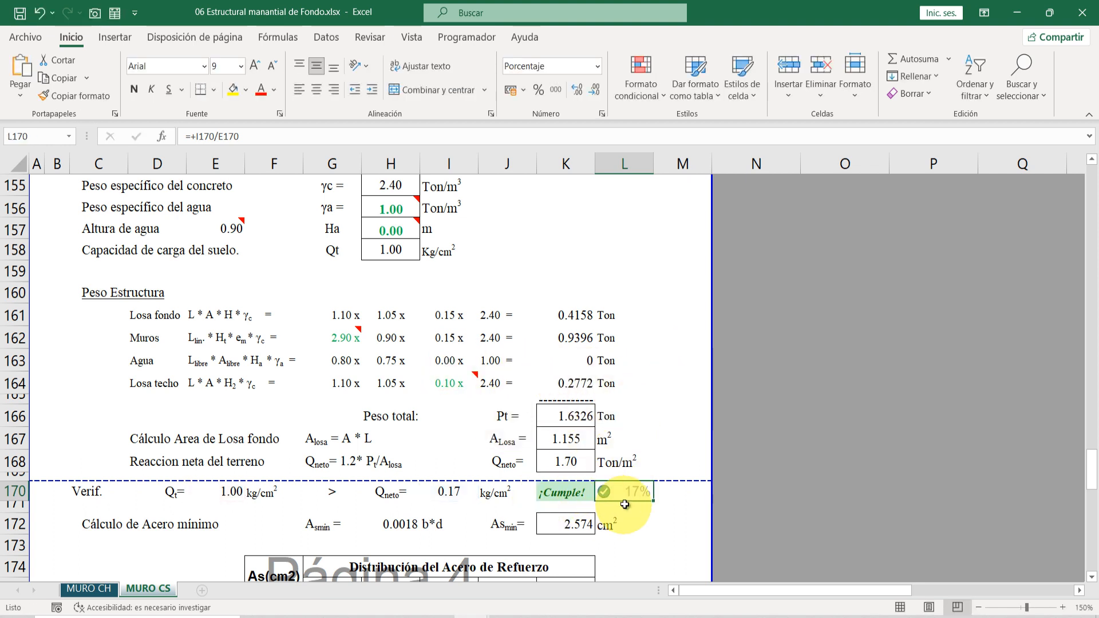
# Examine the minimum steel calculation, its 0.0018 ratio and the Asmin formula
pyautogui.scroll(-1, 573, 481)
pyautogui.click(119, 461)
pyautogui.moveTo(119, 462); pyautogui.dragTo(504, 462)
pyautogui.click(403, 459)
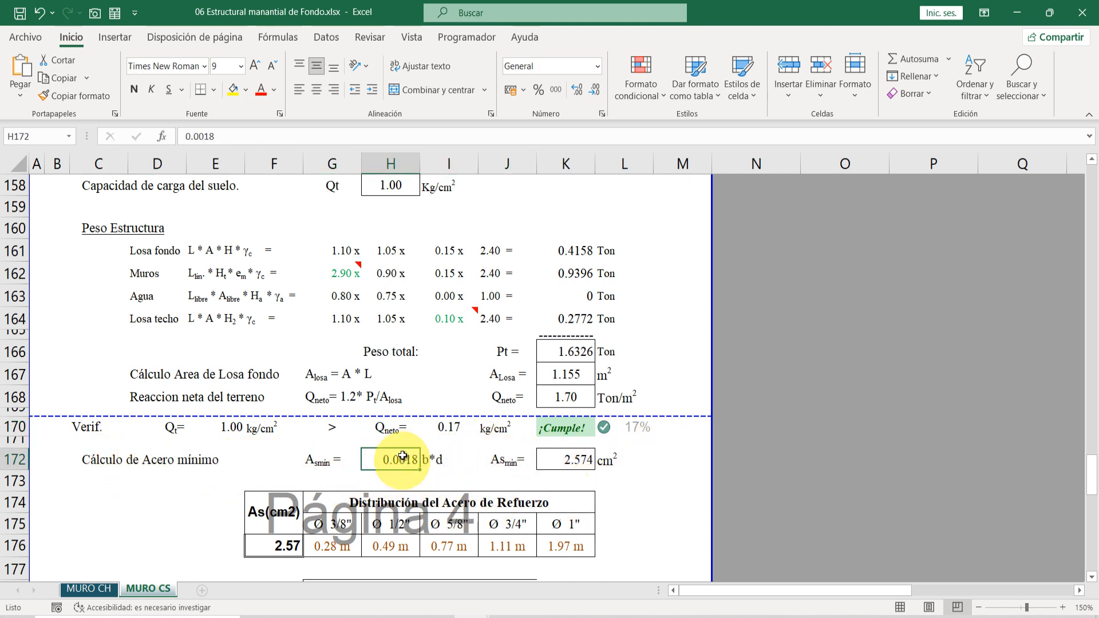
pyautogui.click(567, 472)
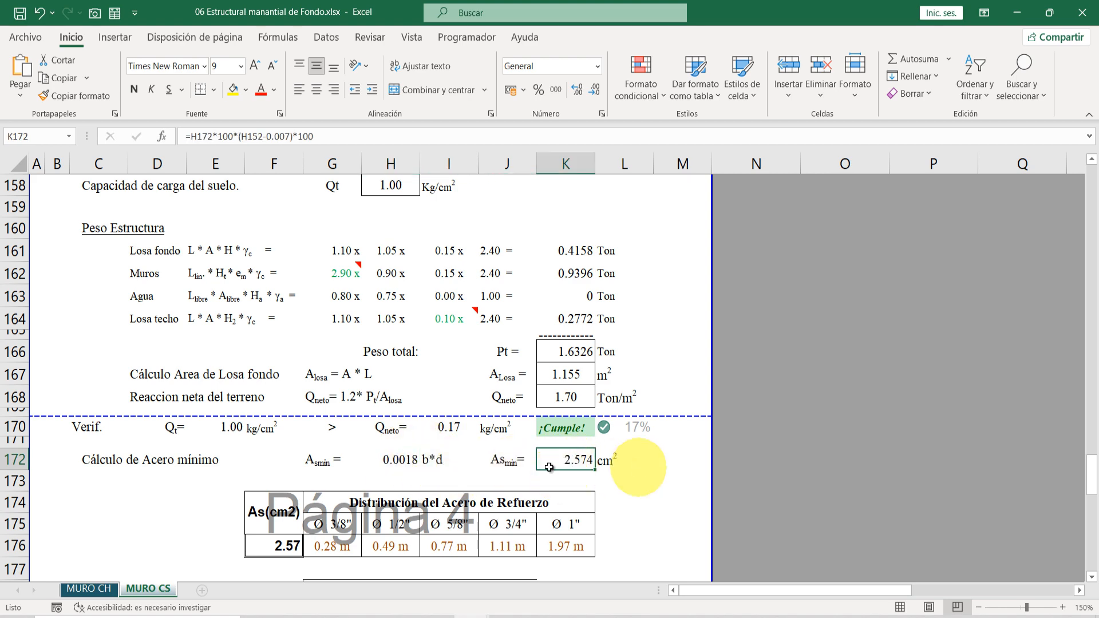
# Review the reinforcement distribution table, tracing its steel area reference, the Ø 3/8" option and the recommended slab reinforcement
pyautogui.scroll(-1, 629, 469)
pyautogui.click(446, 460)
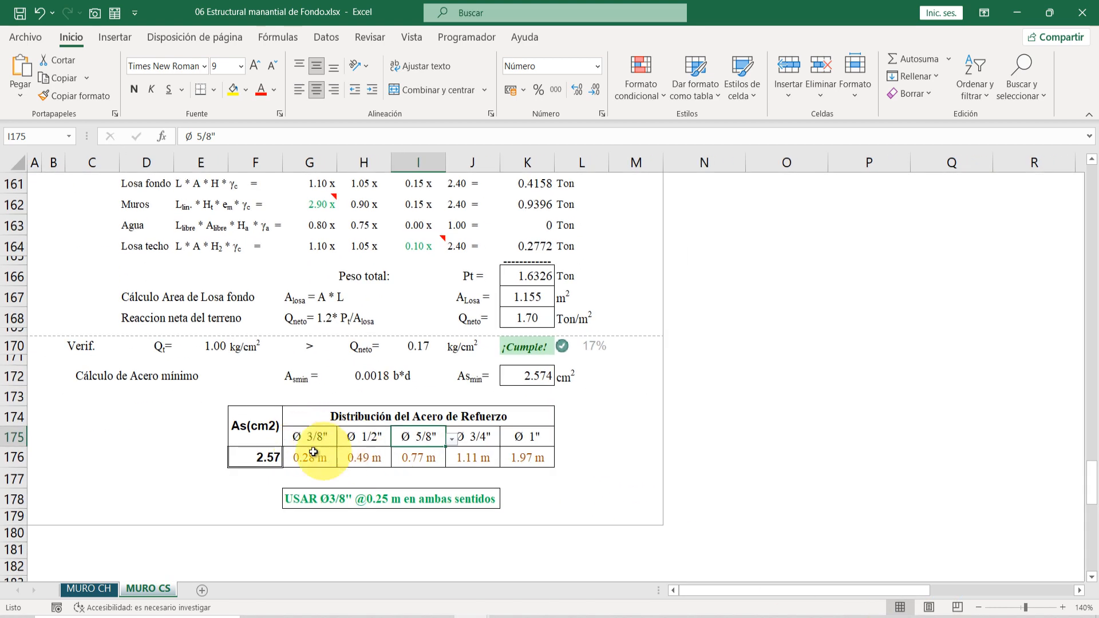
pyautogui.doubleClick(263, 460)
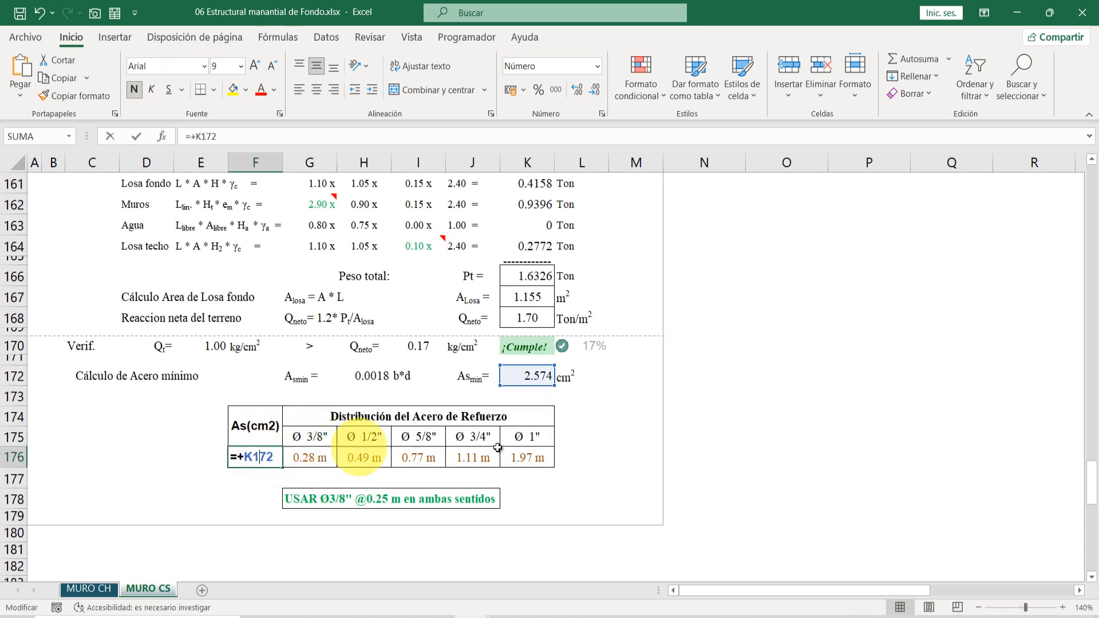
pyautogui.press('Escape')
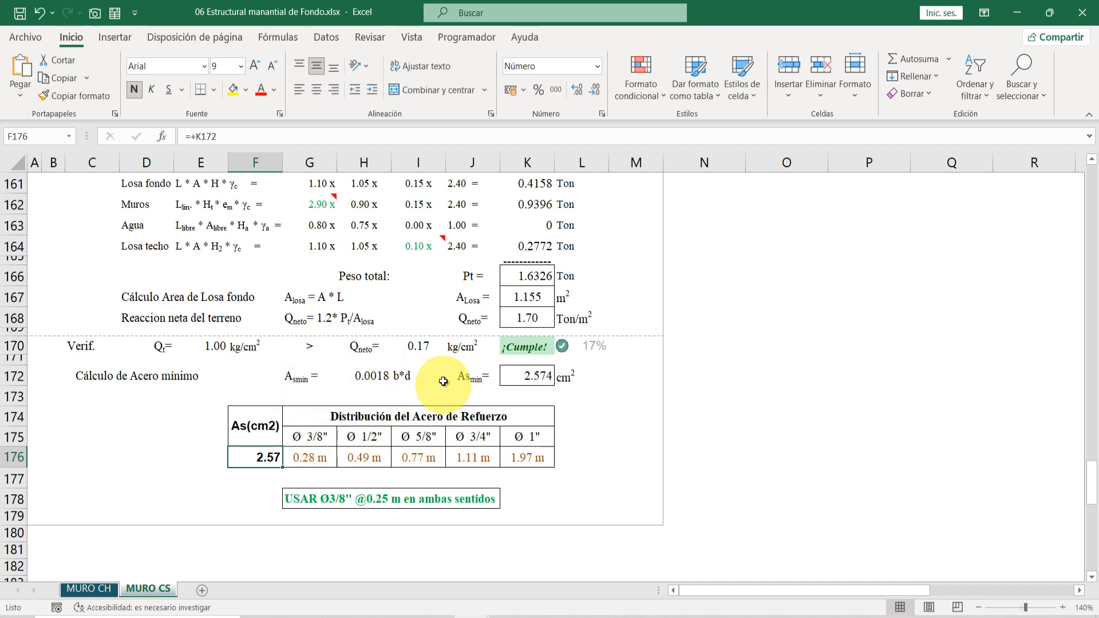
pyautogui.click(314, 437)
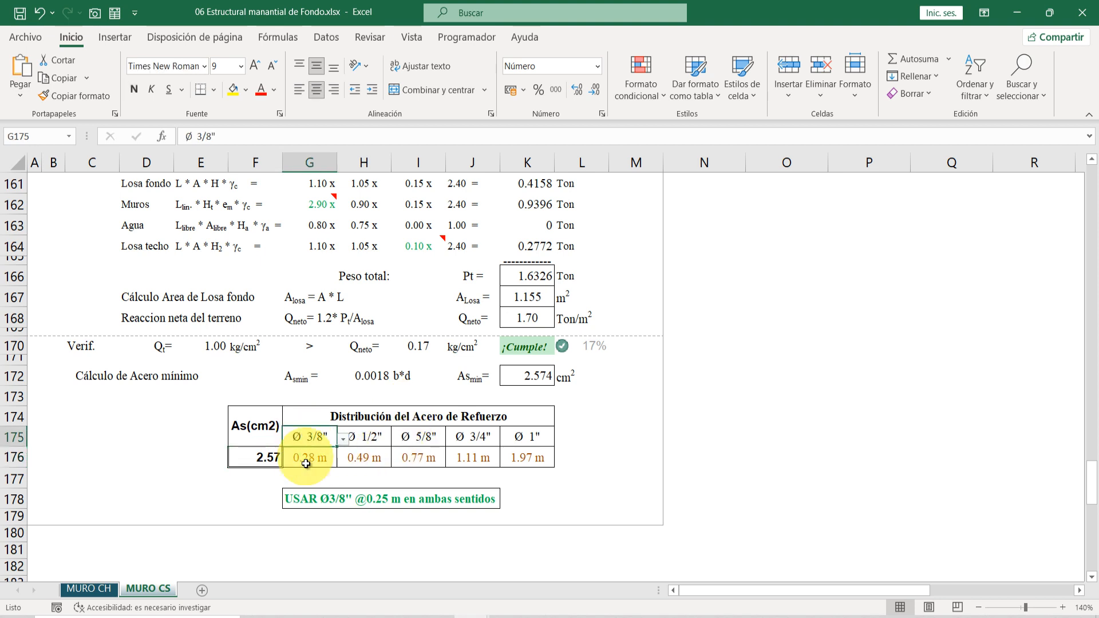
pyautogui.click(304, 497)
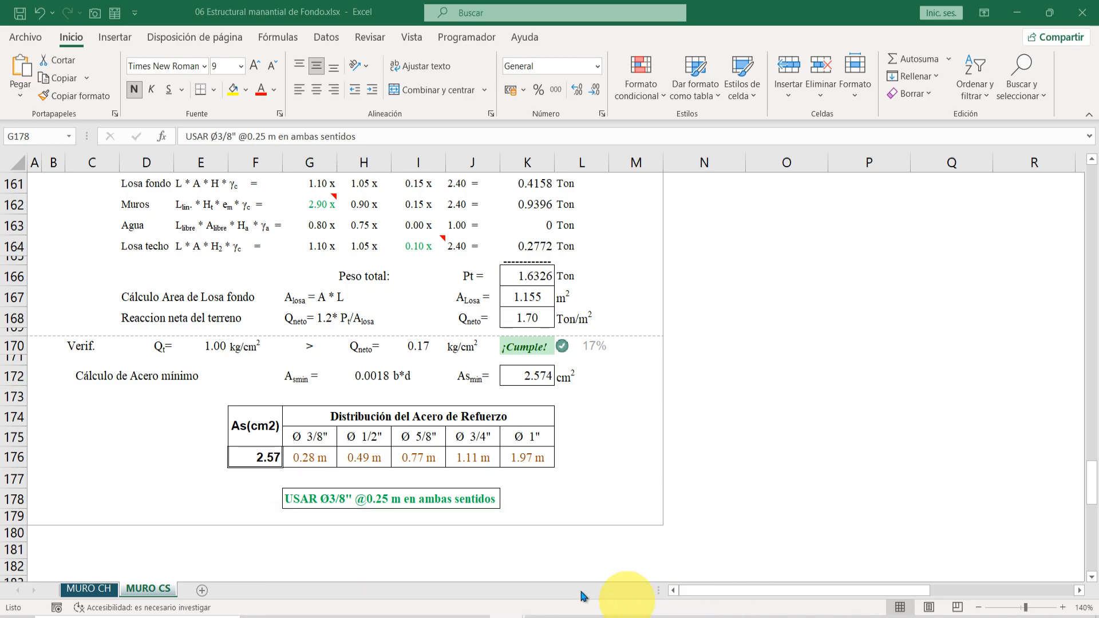
# Switch to the AutoCAD structural drawing and examine the dry chamber's bottom slab reinforcement in section A-A
pyautogui.click(524, 521)
pyautogui.scroll(-6, 584, 326)
pyautogui.scroll(-2, 690, 343)
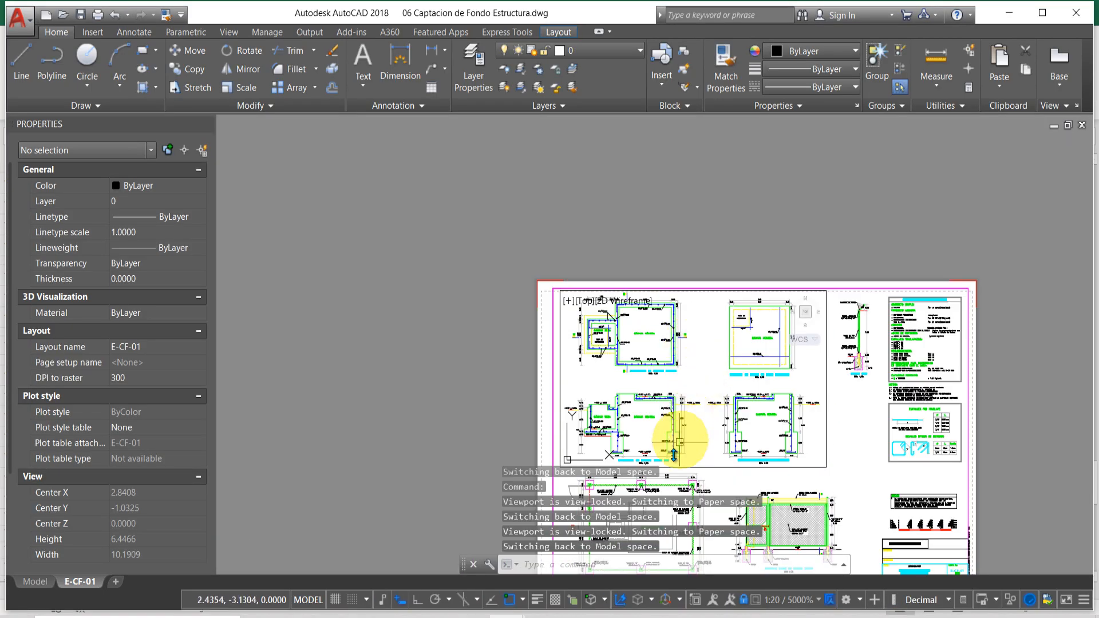
pyautogui.scroll(10, 690, 422)
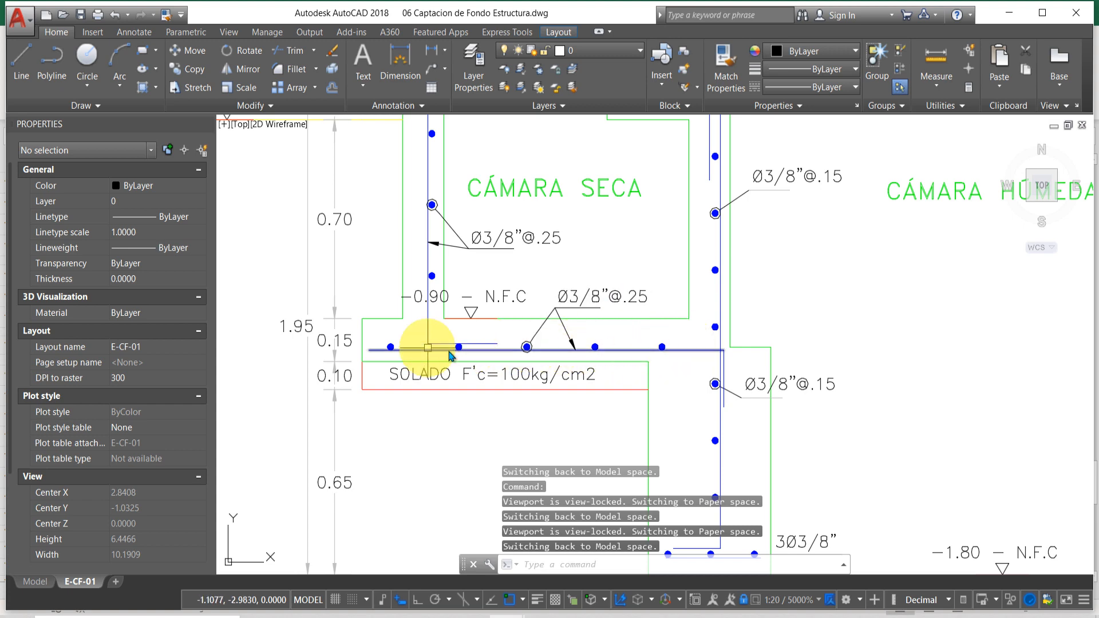
pyautogui.scroll(-6, 595, 306)
pyautogui.press('Escape')
pyautogui.press('Escape')
pyautogui.press('Escape')
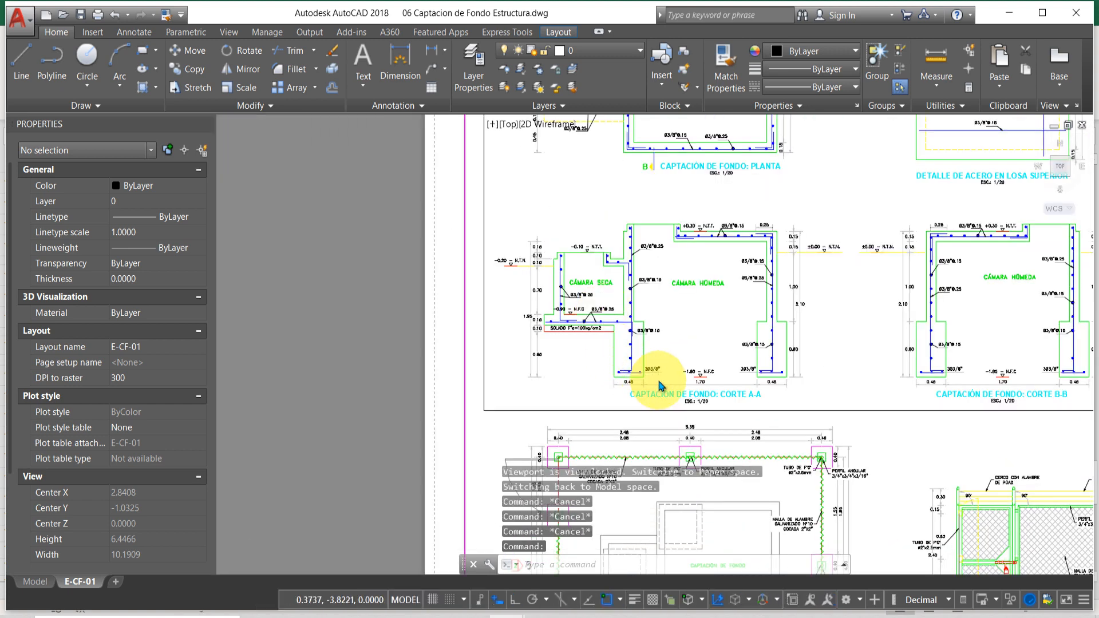
pyautogui.scroll(-2, 658, 381)
pyautogui.scroll(4, 664, 301)
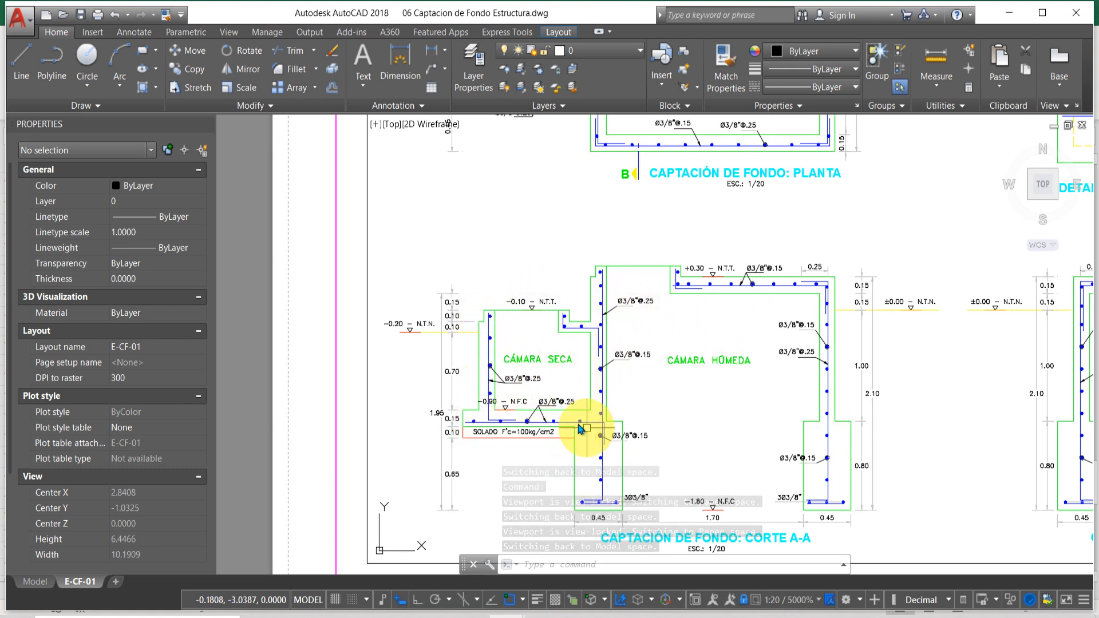
# Examine the perimeter fence plan on sheet E-CF-01, including its posts, dimensions and wire mesh notes
pyautogui.scroll(-5, 609, 390)
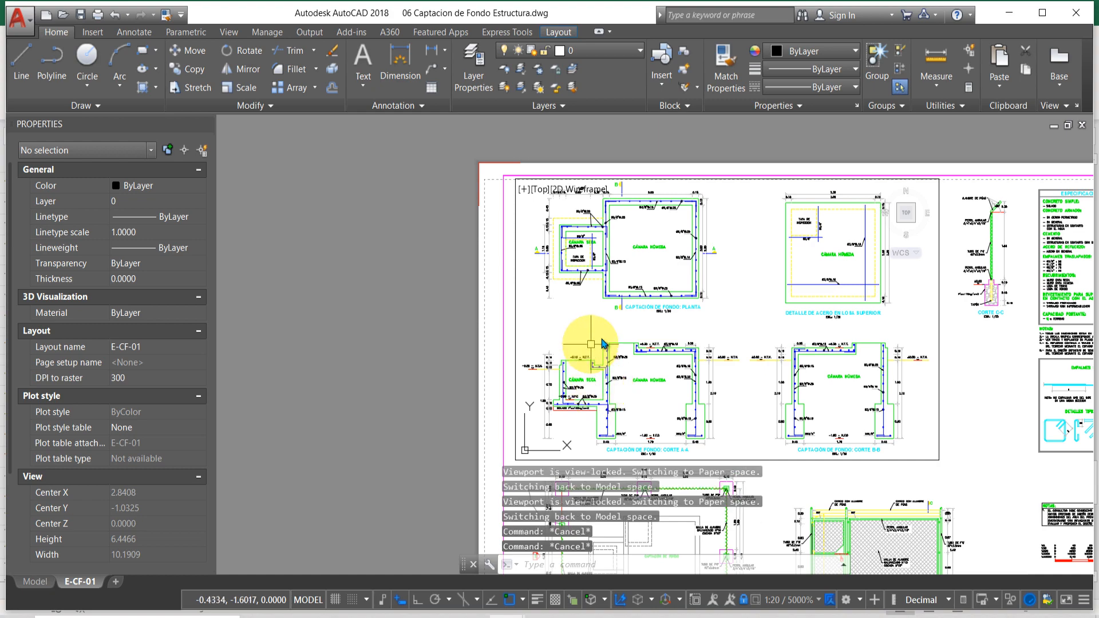
pyautogui.scroll(-2, 613, 294)
pyautogui.scroll(5, 760, 487)
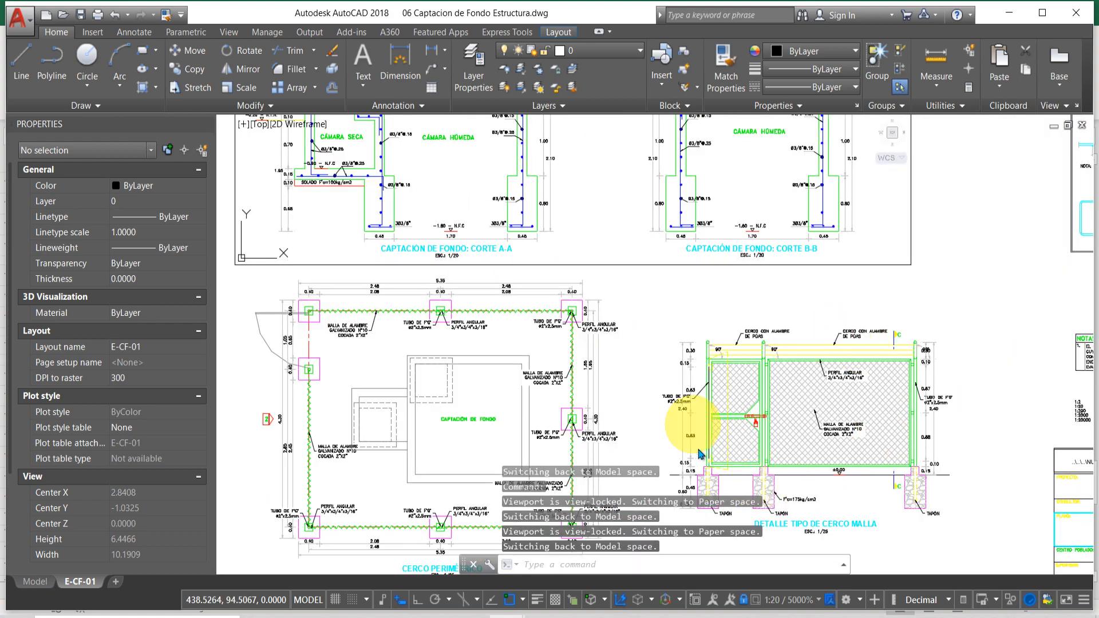
pyautogui.scroll(2, 430, 378)
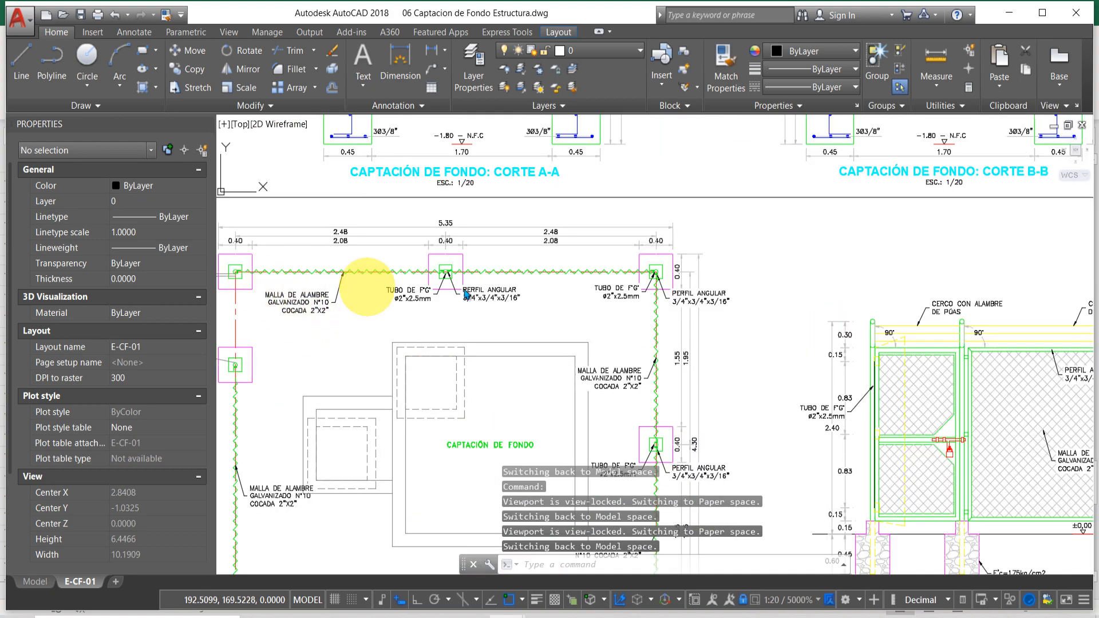
pyautogui.scroll(2, 377, 304)
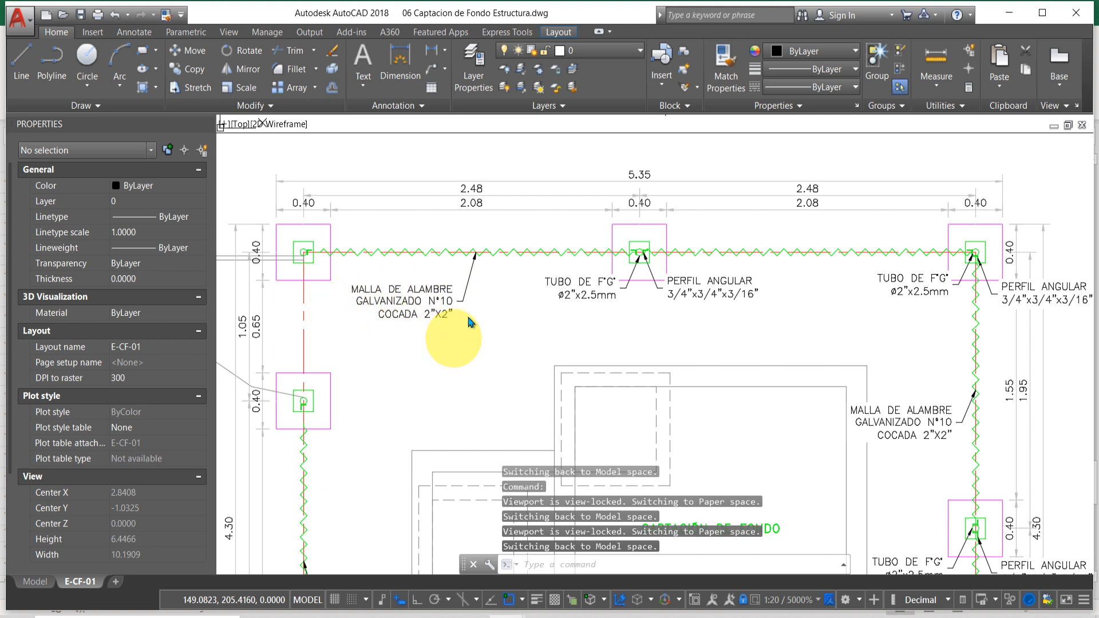
pyautogui.scroll(-4, 479, 289)
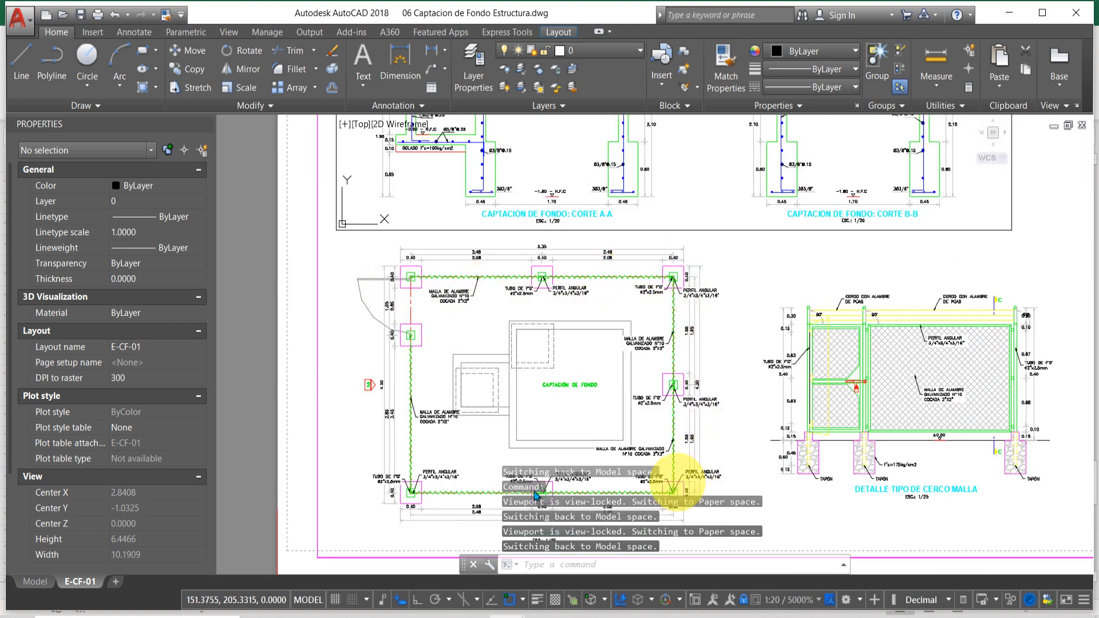
pyautogui.scroll(-5, 838, 331)
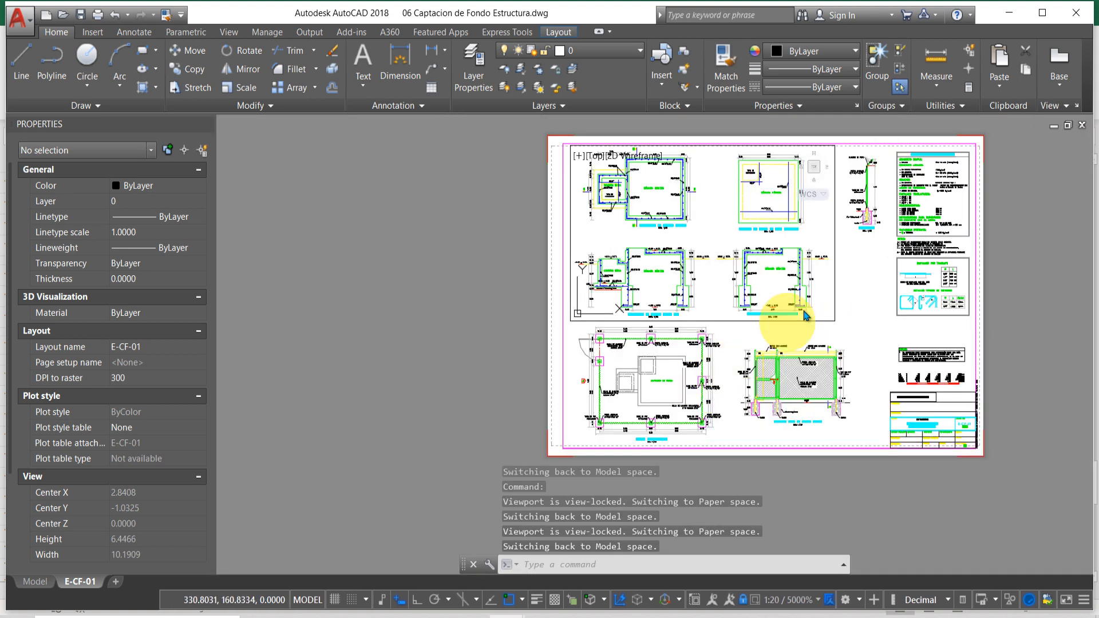
# Review the technical specifications for splices and concrete covers, plus the fence section C-C
pyautogui.scroll(8, 931, 229)
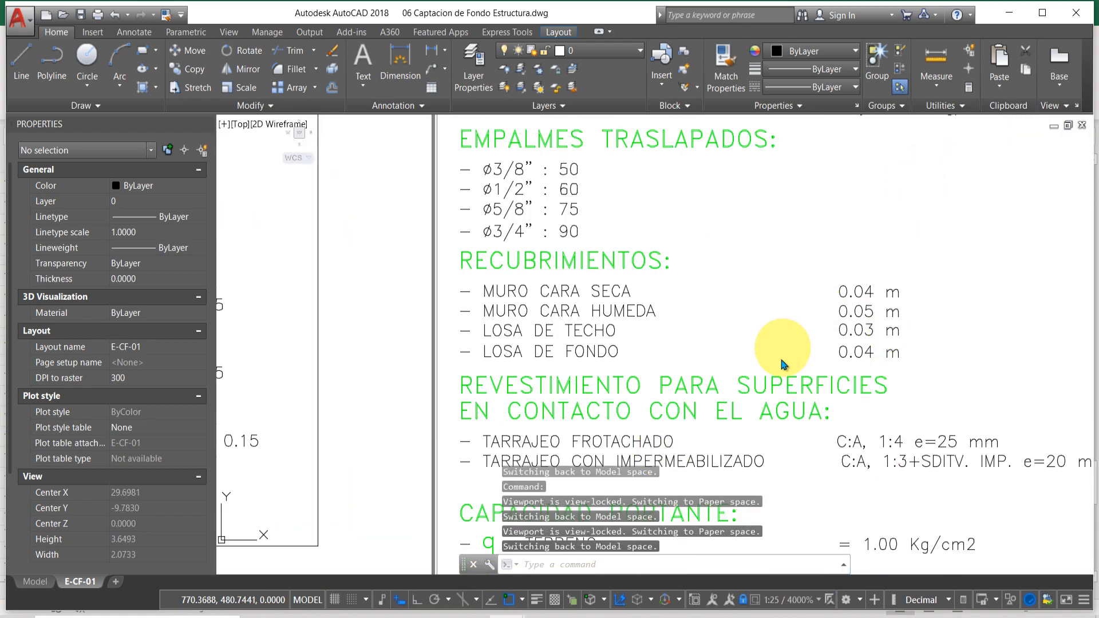
pyautogui.scroll(-6, 784, 356)
pyautogui.scroll(4, 812, 332)
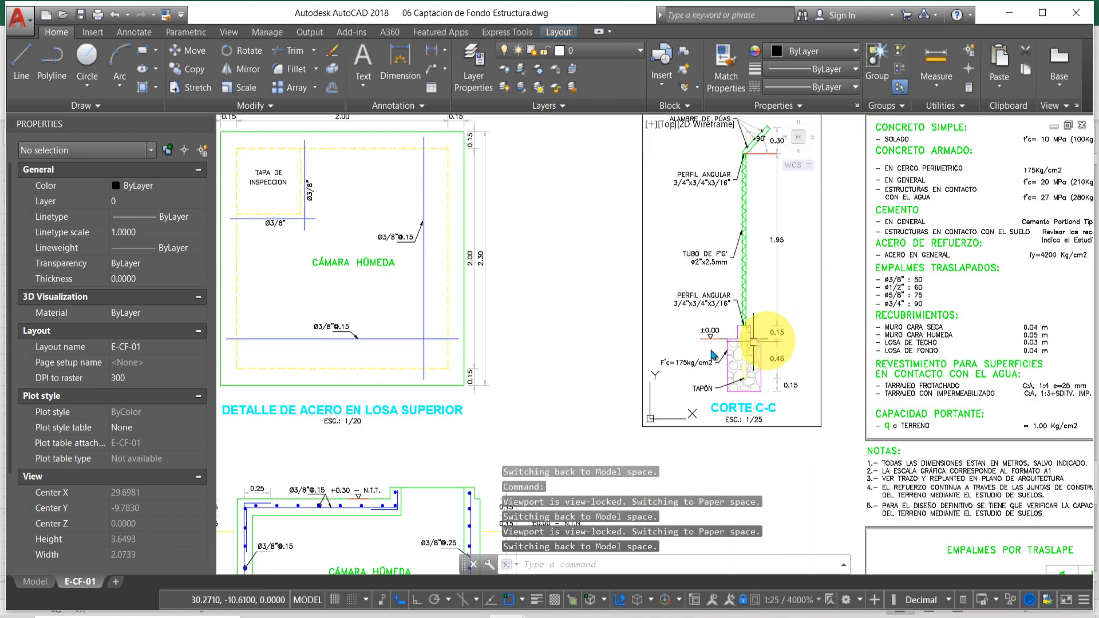
# View the whole E-CF-01 sheet and switch to the Excel workbook 06 Hidraúlico manantial fondo.xlsx
pyautogui.scroll(-5, 731, 312)
pyautogui.scroll(3, 710, 338)
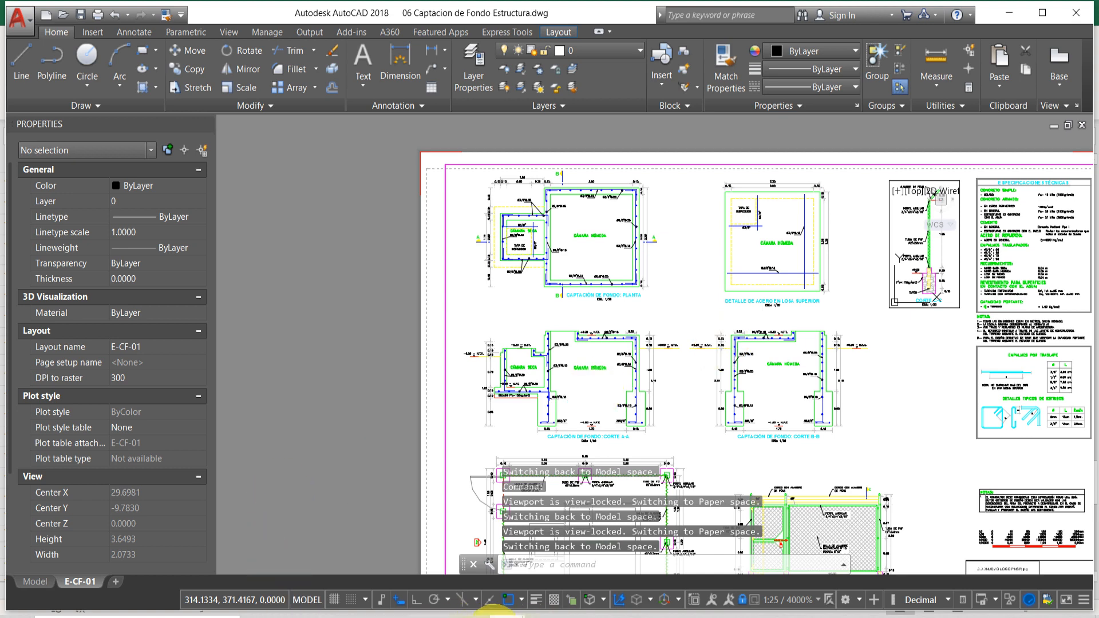
pyautogui.moveTo(494, 616)
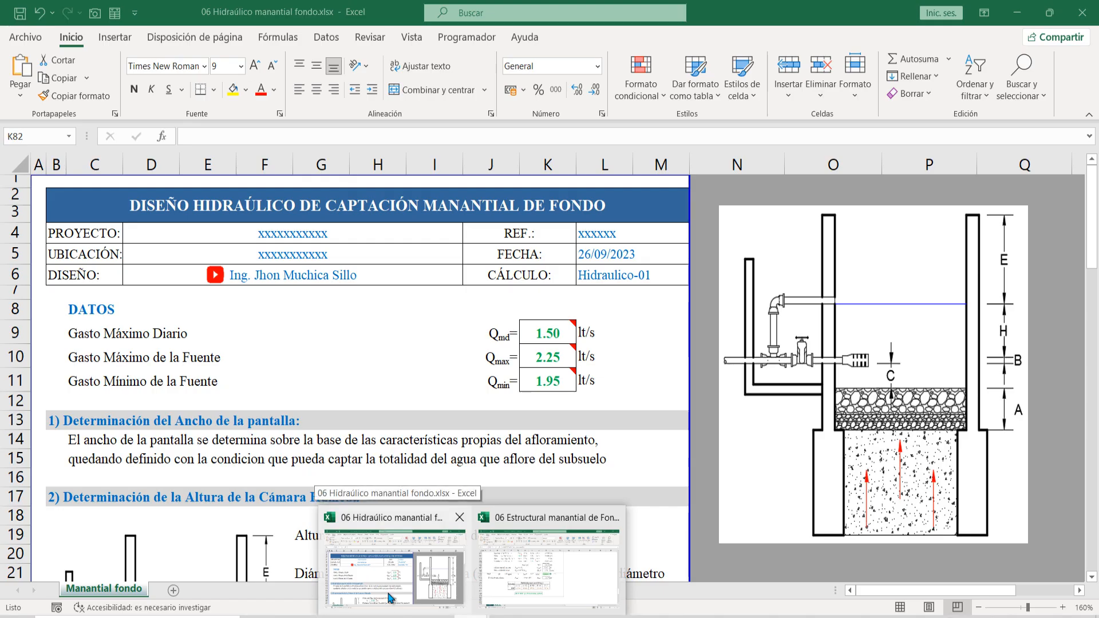
pyautogui.click(389, 598)
pyautogui.click(368, 336)
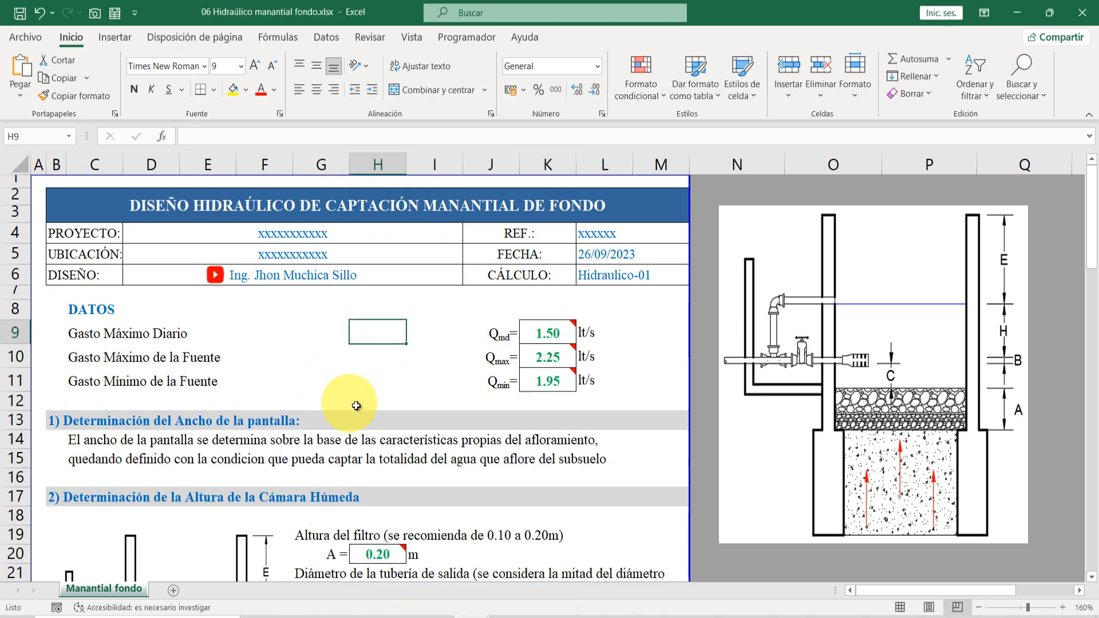
# Switch to 06 Estructural manantial de Fondo.xlsx and show the MURO CS sheet in page break preview from its title block
pyautogui.moveTo(479, 616)
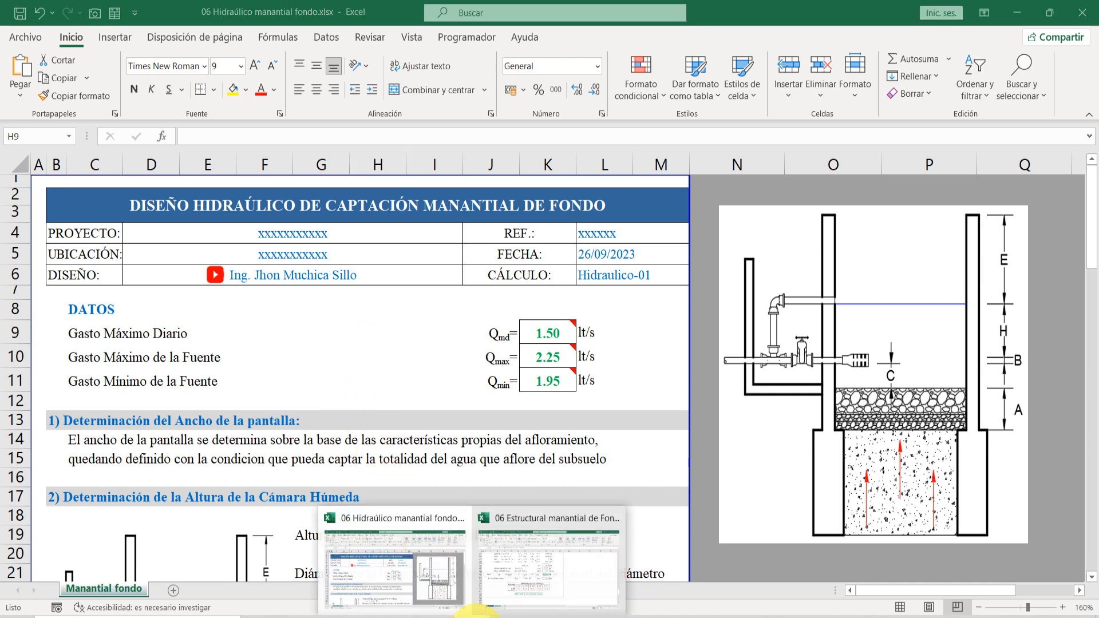
pyautogui.click(540, 569)
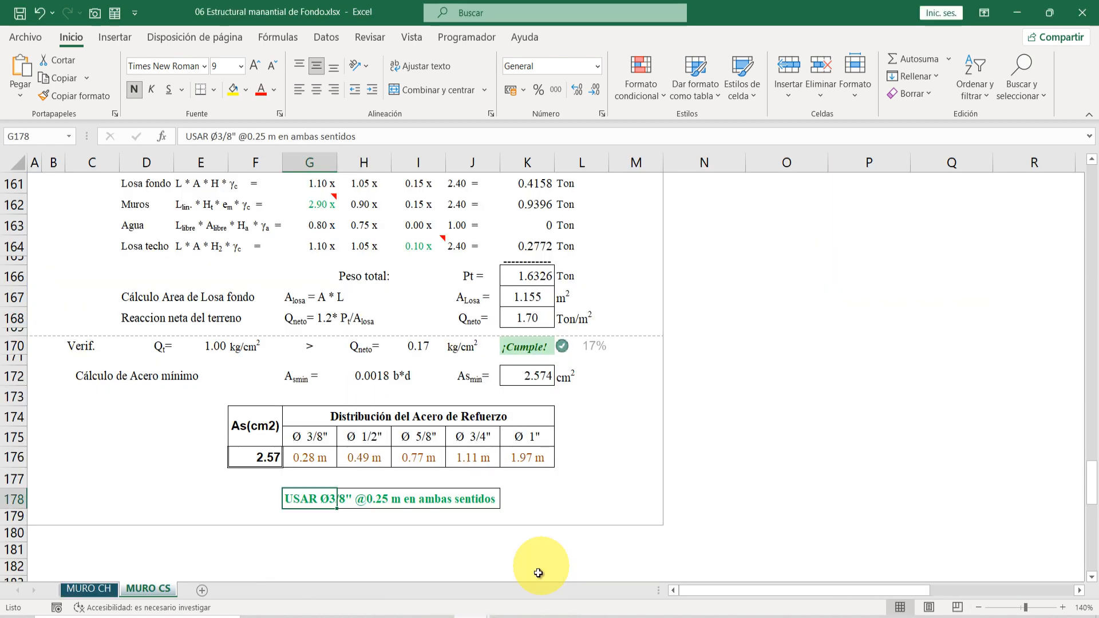
pyautogui.click(957, 607)
pyautogui.scroll(15, 571, 504)
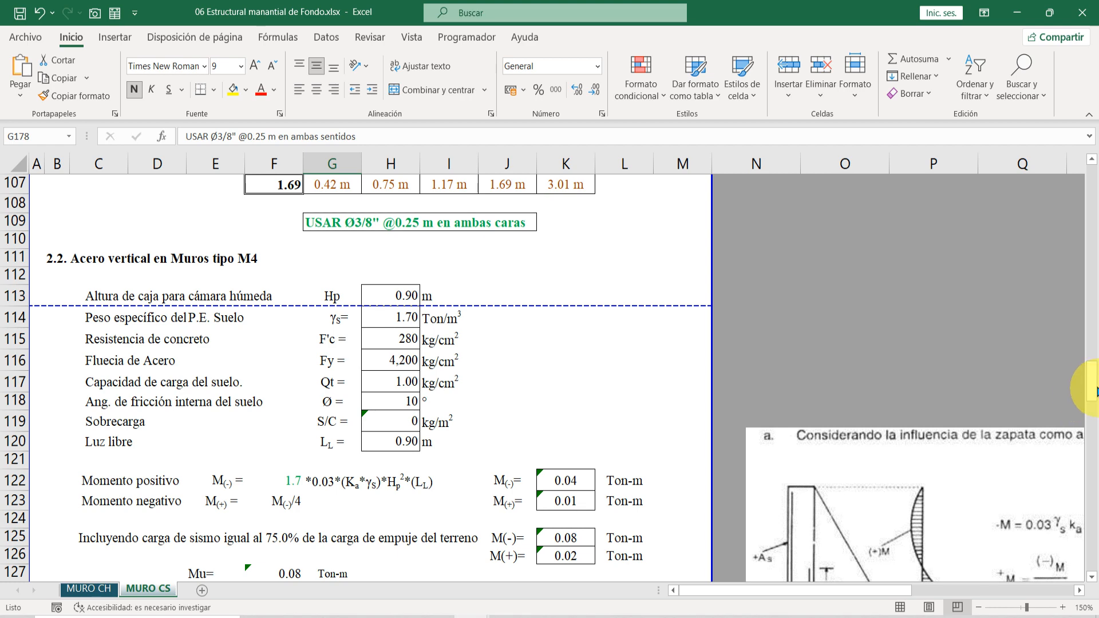
pyautogui.moveTo(1095, 387); pyautogui.dragTo(1094, 174)
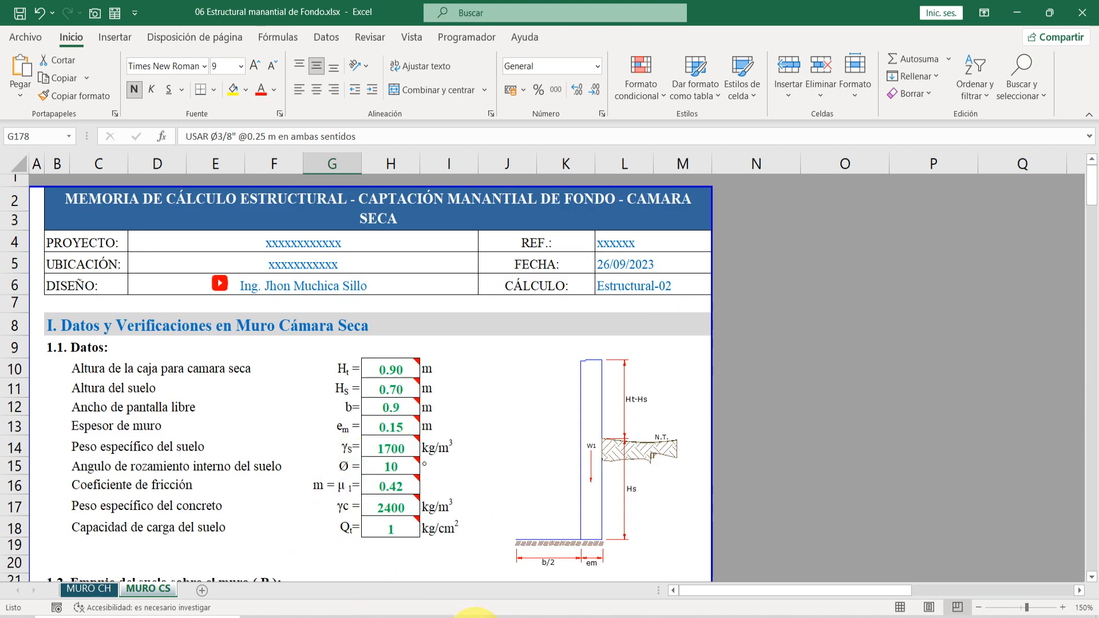
# Return to the workbook 06 Hidraúlico manantial fondo.xlsx and collapse the ribbon to show more of the Manantial fondo sheet
pyautogui.moveTo(476, 614)
pyautogui.click(408, 564)
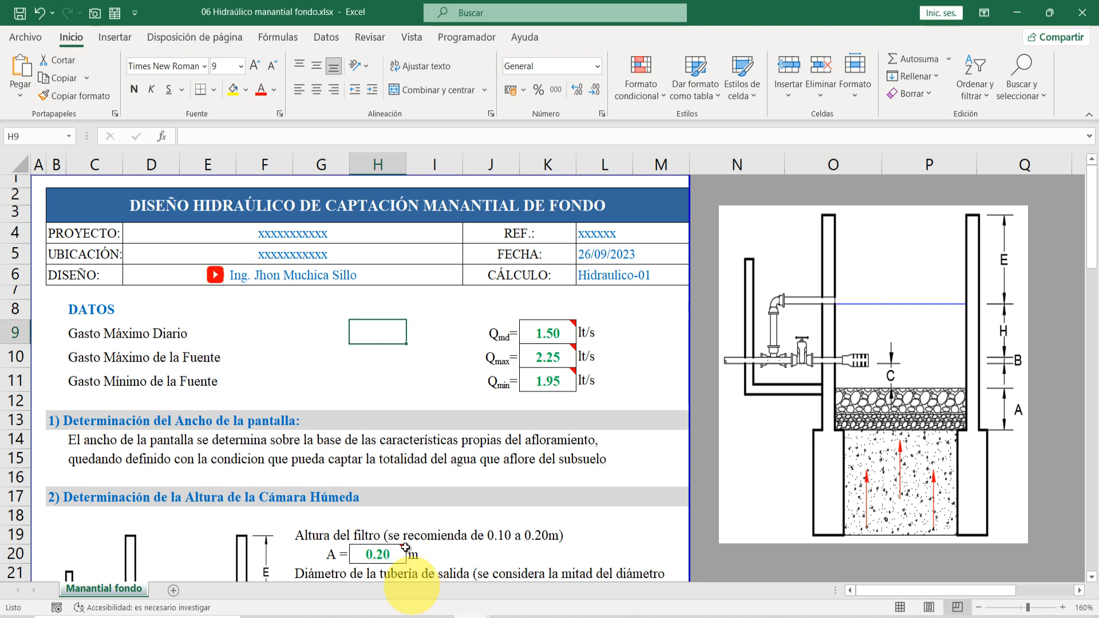
pyautogui.click(1088, 116)
pyautogui.click(490, 286)
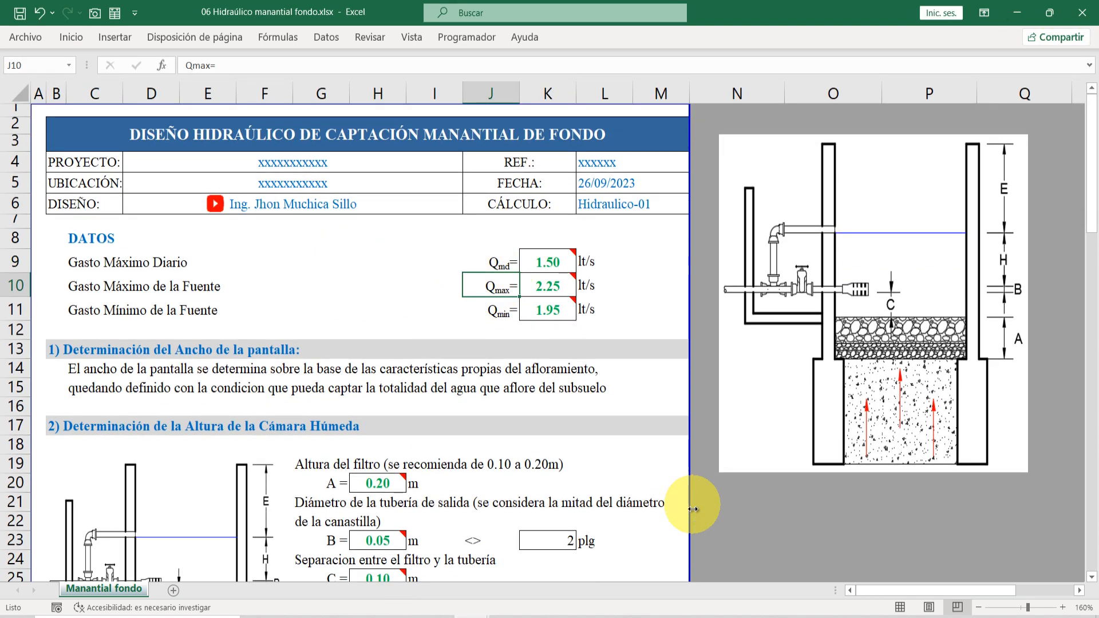